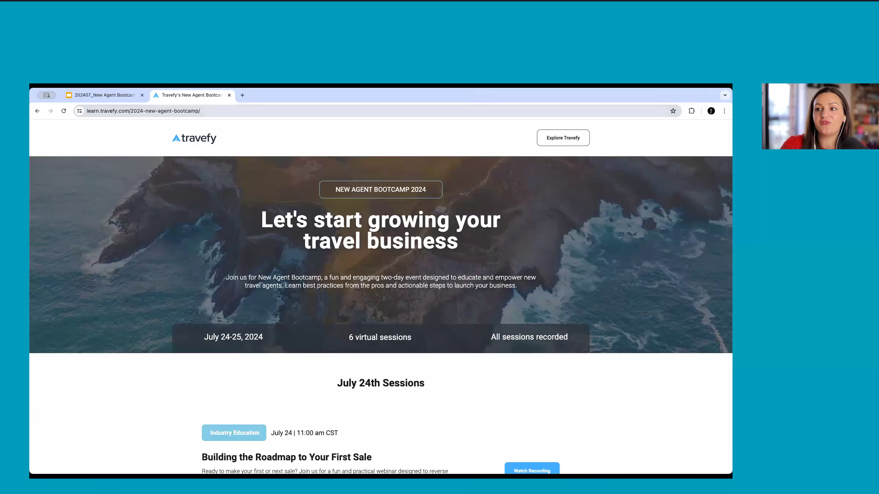
pyautogui.click(129, 96)
pyautogui.press('Right')
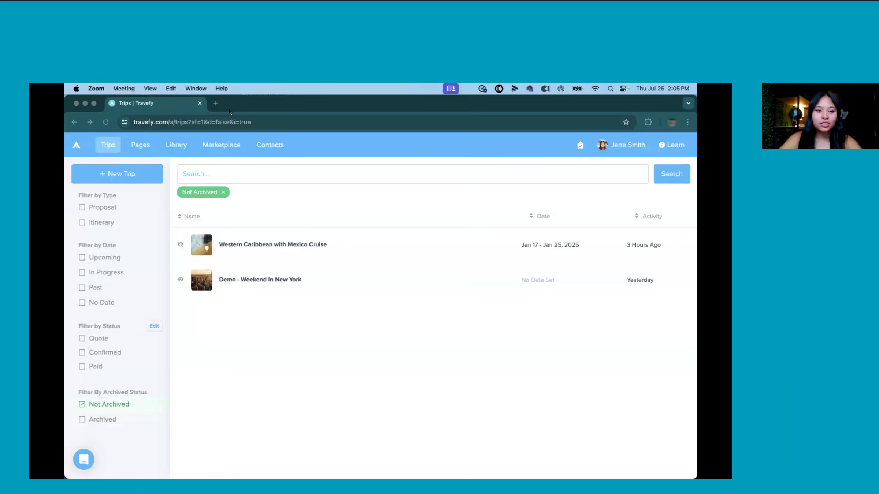
# Show the trips list in full screen and look at the options in the support chat
pyautogui.click(94, 103)
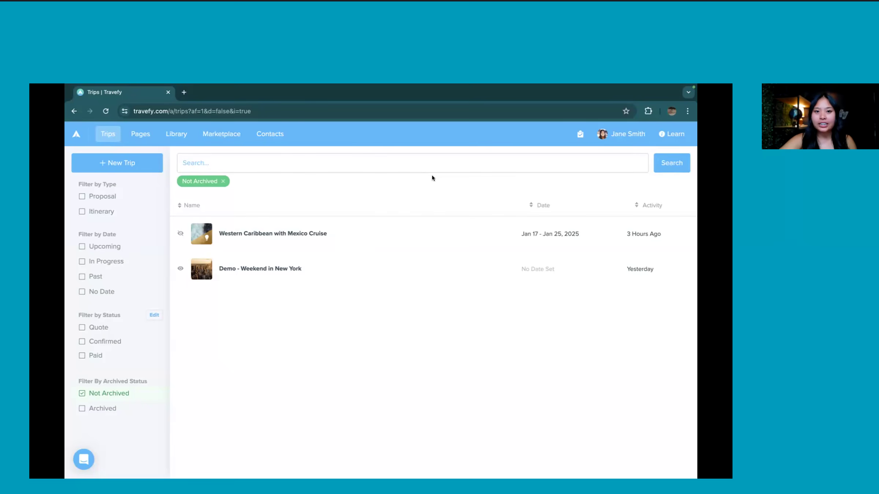
pyautogui.click(84, 460)
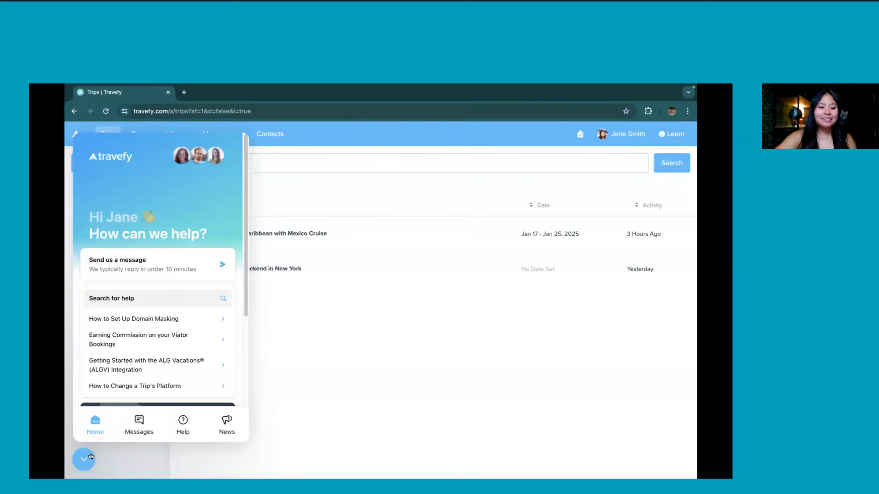
pyautogui.click(91, 456)
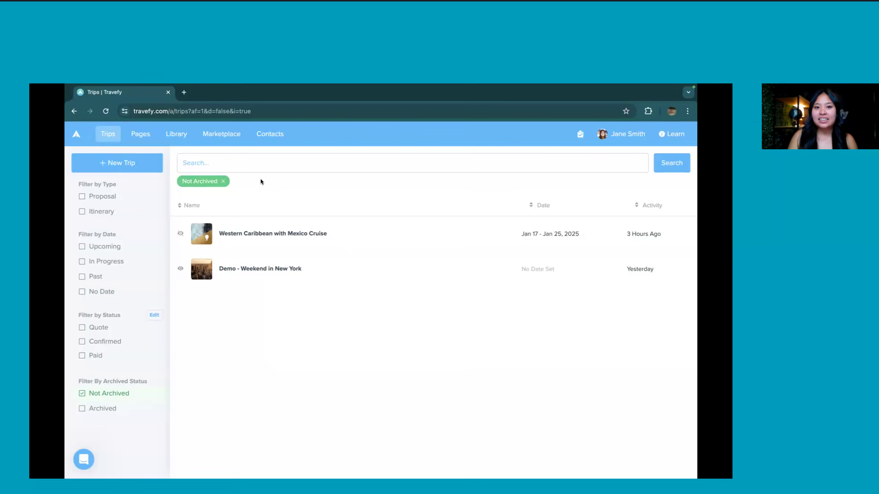
# Open the website theme picker and review the Azure, Stellar, Kaizen and Santorini themes
pyautogui.click(142, 137)
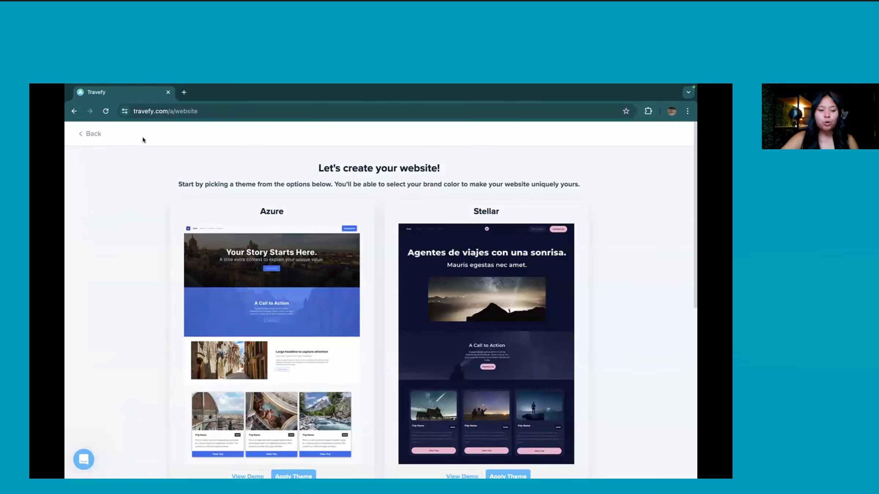
pyautogui.scroll(-1, 131, 199)
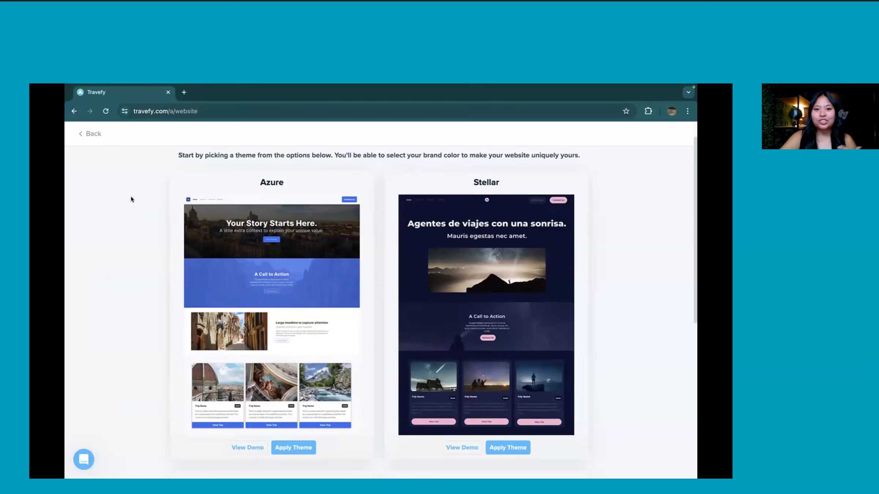
pyautogui.scroll(-3, 131, 199)
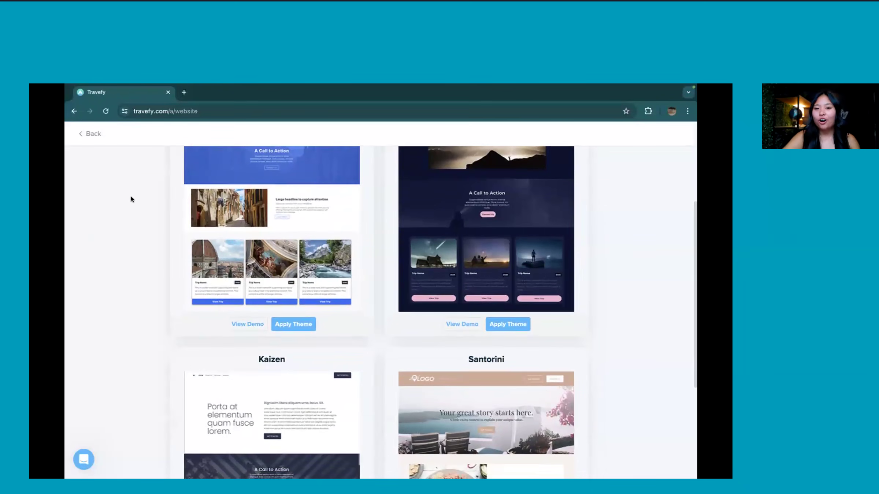
pyautogui.scroll(-5, 131, 199)
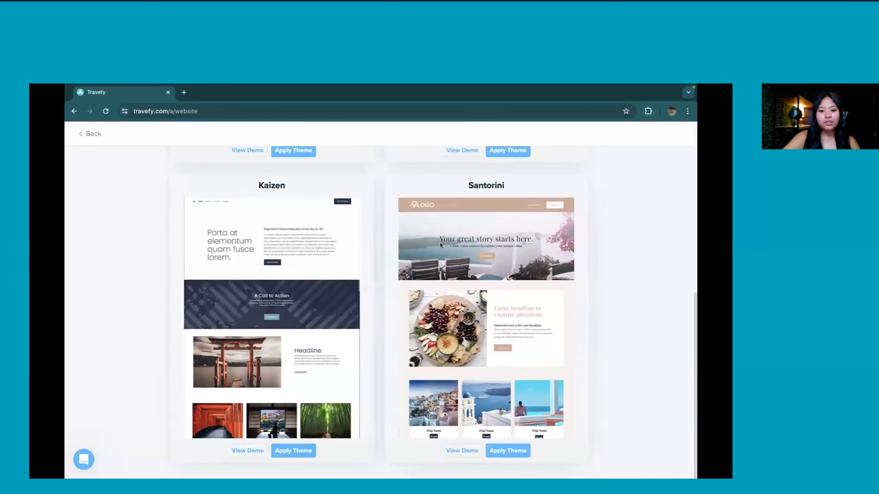
pyautogui.scroll(2, 368, 271)
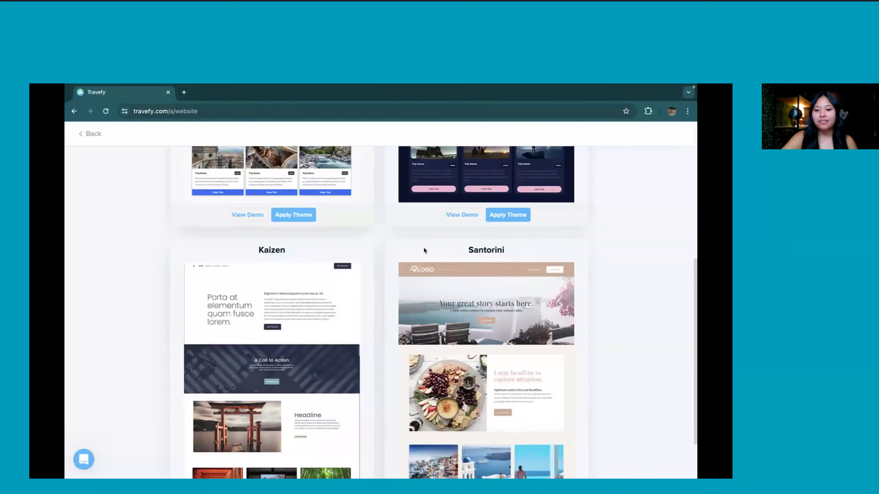
pyautogui.scroll(7, 456, 256)
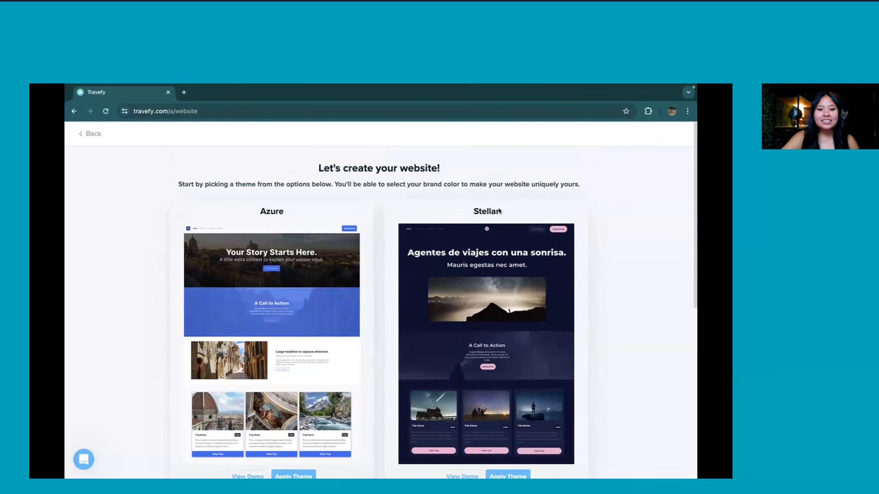
pyautogui.scroll(-3, 312, 213)
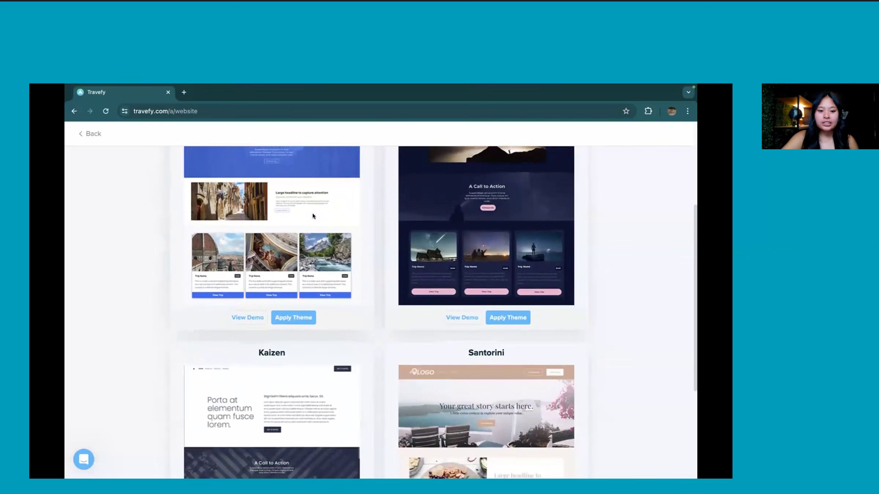
pyautogui.scroll(-5, 312, 215)
pyautogui.scroll(-1, 312, 213)
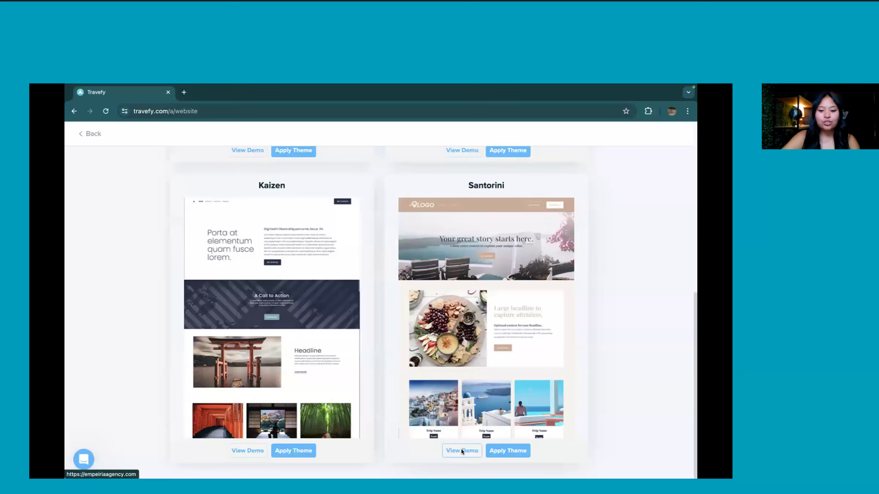
# Examine the demo site of the Santorini theme, including its cards, call to action and headings, and close it
pyautogui.click(461, 449)
pyautogui.scroll(-2, 422, 250)
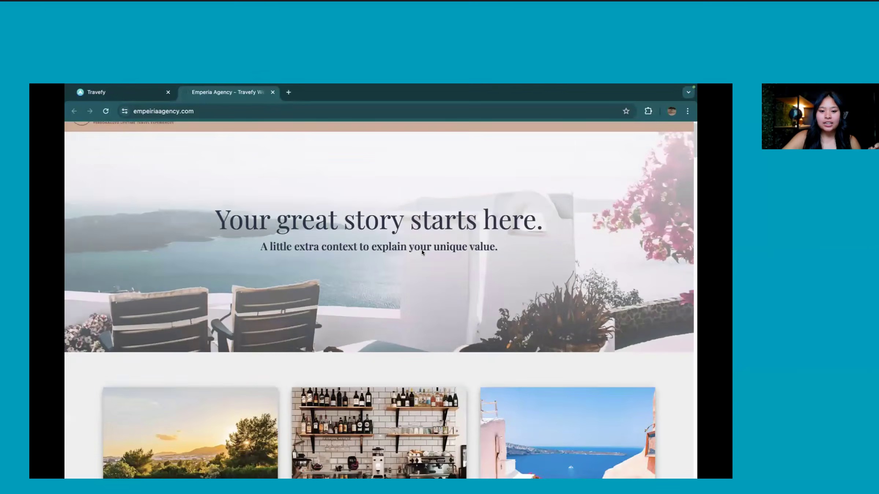
pyautogui.scroll(-8, 422, 250)
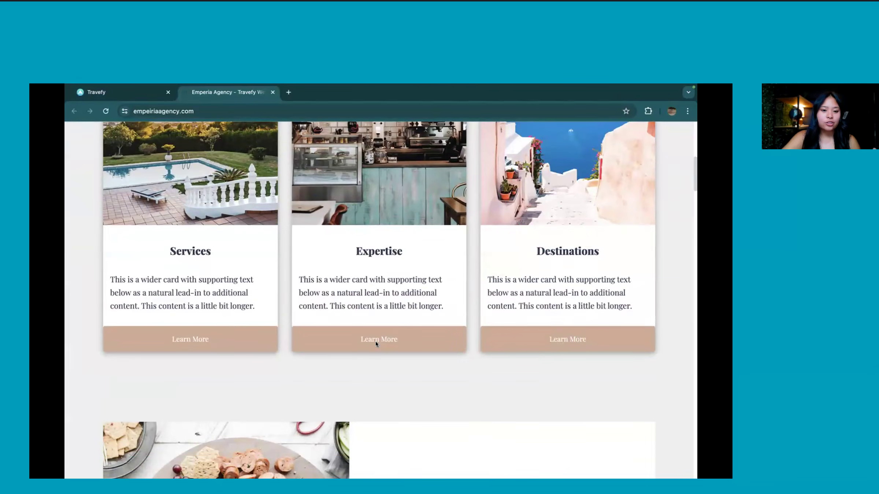
pyautogui.scroll(-10, 375, 341)
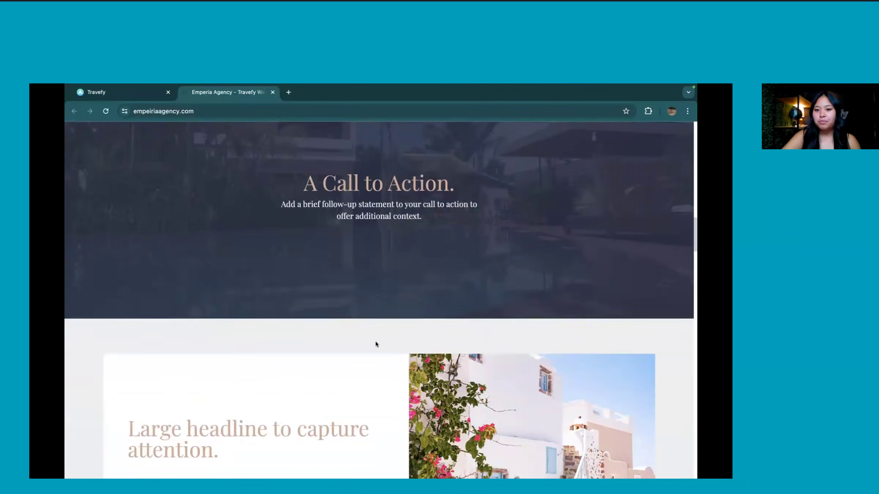
pyautogui.scroll(-5, 376, 341)
pyautogui.scroll(-8, 278, 151)
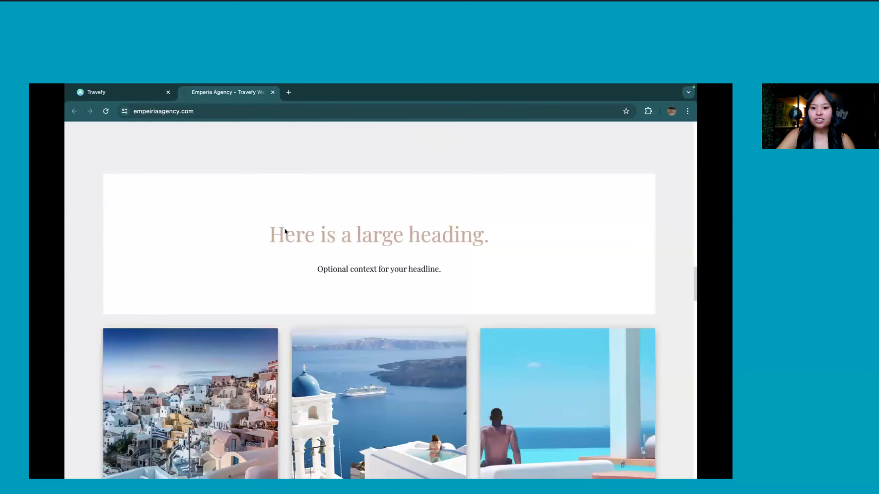
pyautogui.scroll(-10, 287, 261)
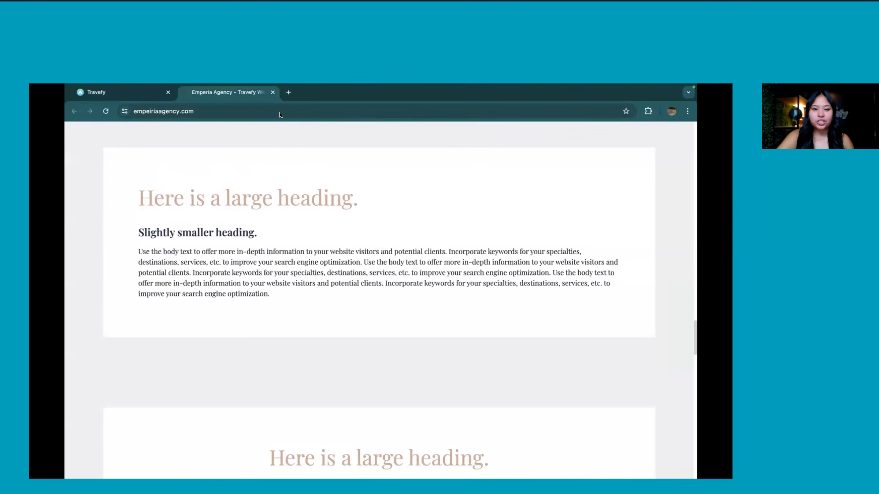
pyautogui.click(273, 91)
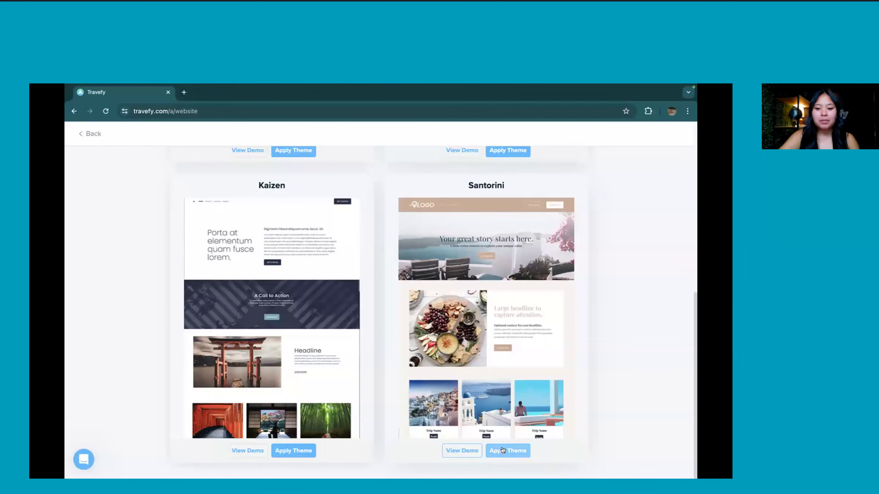
# Create the website with the Kaizen theme and open the saved page's theme settings
pyautogui.click(292, 450)
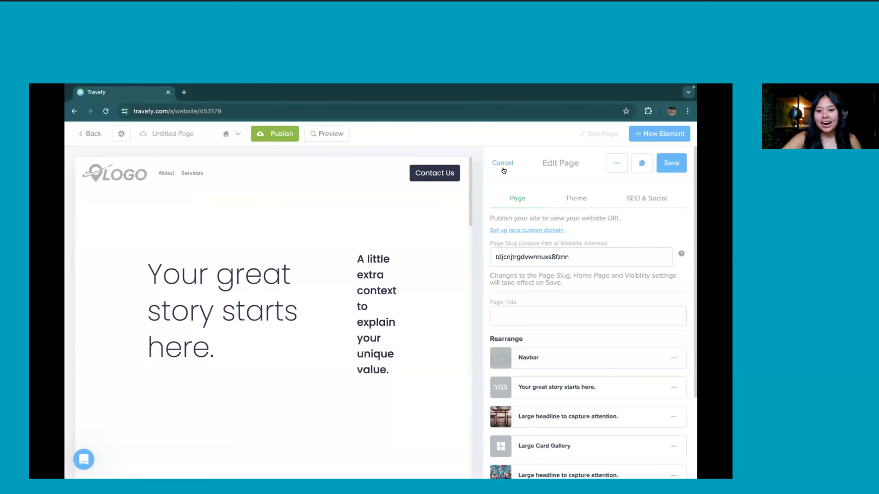
pyautogui.click(668, 169)
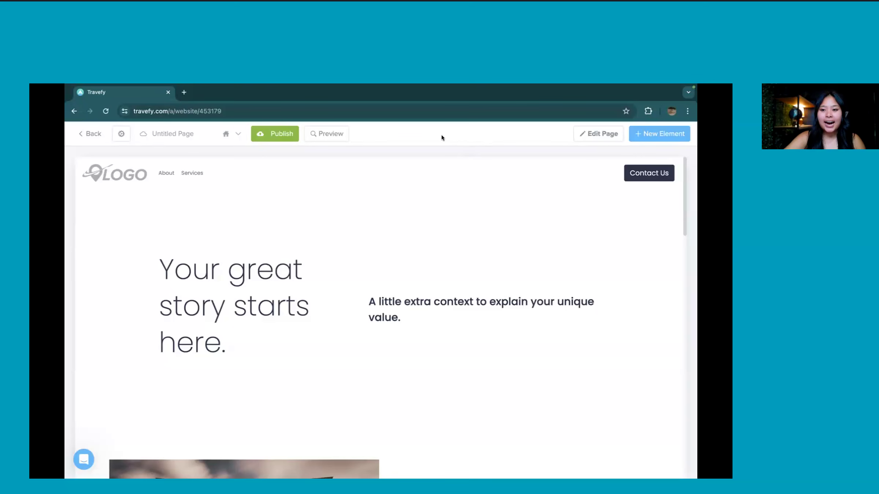
pyautogui.click(608, 136)
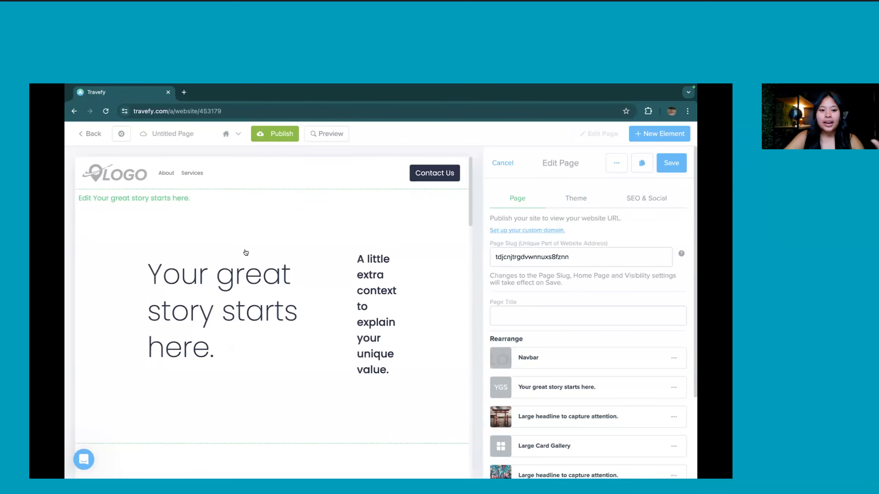
pyautogui.click(590, 202)
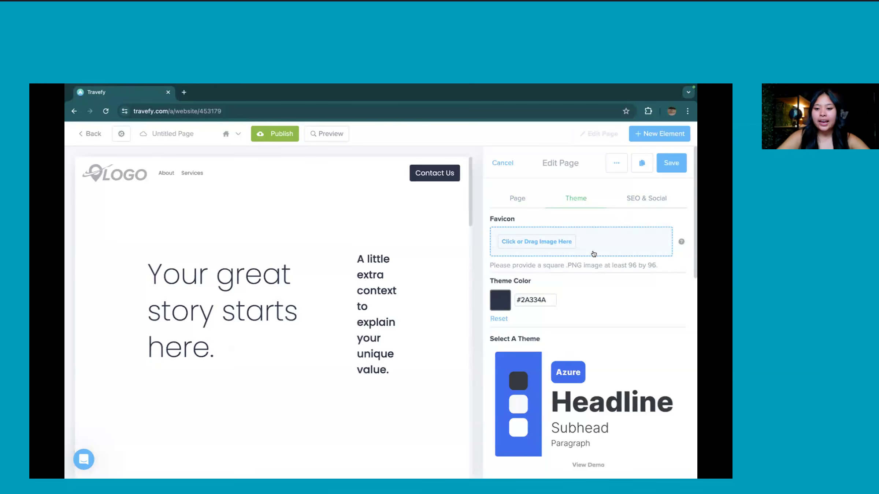
# Try the Santorini, Stellar and Azure themes on the page and switch back to Kaizen
pyautogui.scroll(-12, 594, 254)
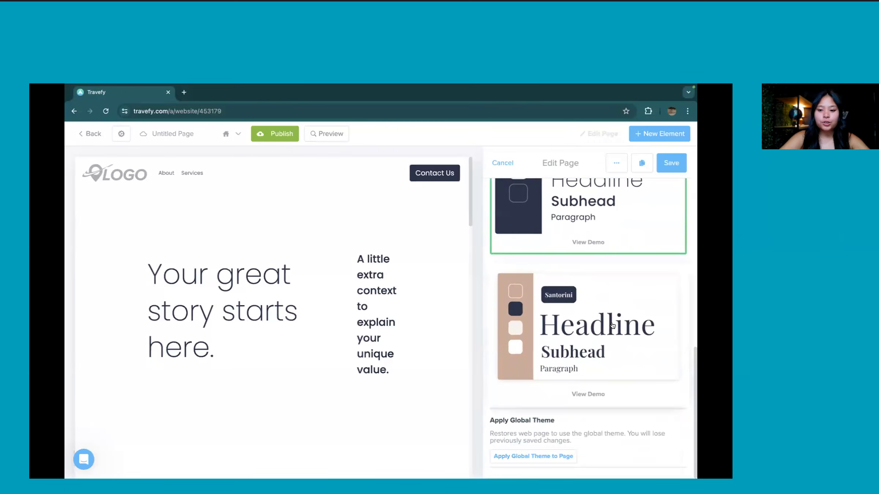
pyautogui.click(612, 326)
pyautogui.scroll(2, 620, 261)
pyautogui.click(622, 261)
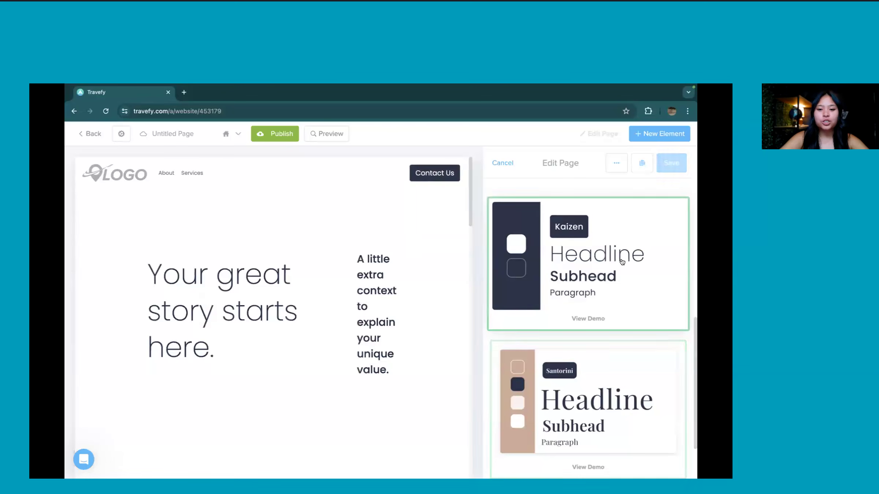
pyautogui.click(620, 359)
pyautogui.scroll(2, 639, 272)
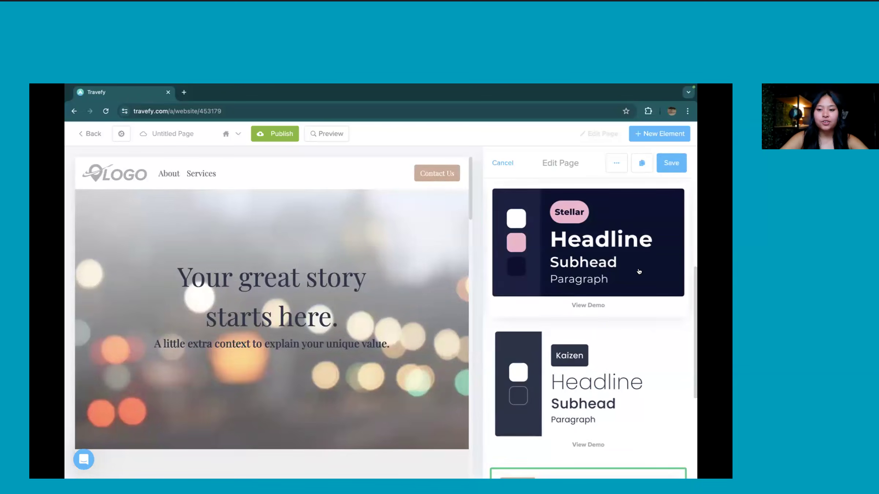
pyautogui.click(639, 272)
pyautogui.scroll(2, 639, 271)
pyautogui.click(638, 268)
pyautogui.scroll(-4, 639, 269)
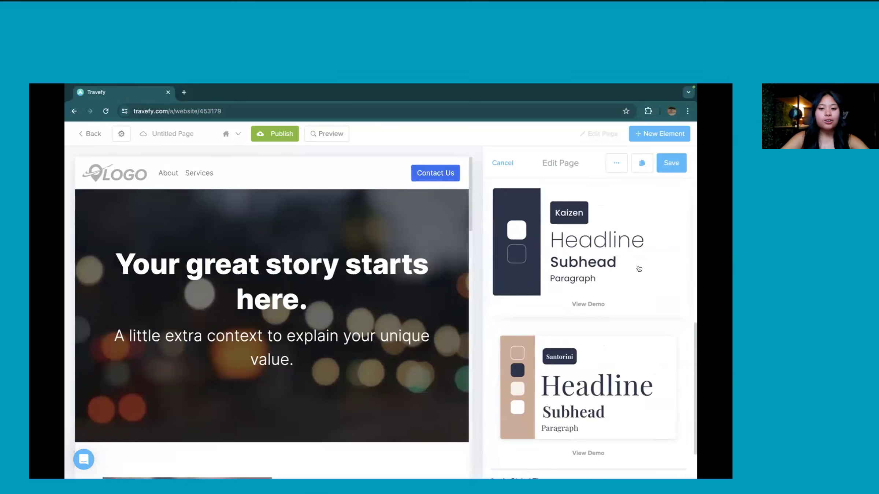
pyautogui.click(631, 253)
pyautogui.scroll(5, 630, 251)
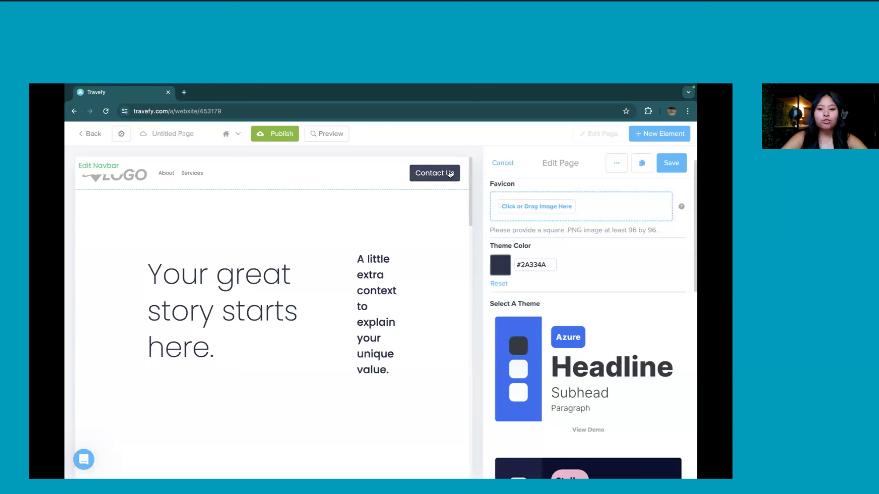
# Set the page's theme color to the green #3dd1a0 and select its hex code
pyautogui.scroll(-2, 450, 282)
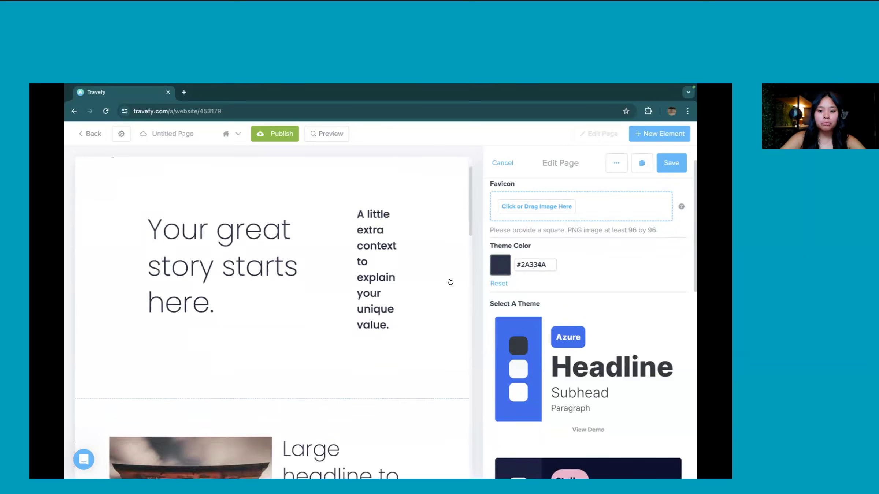
pyautogui.scroll(-5, 451, 282)
pyautogui.scroll(-5, 315, 282)
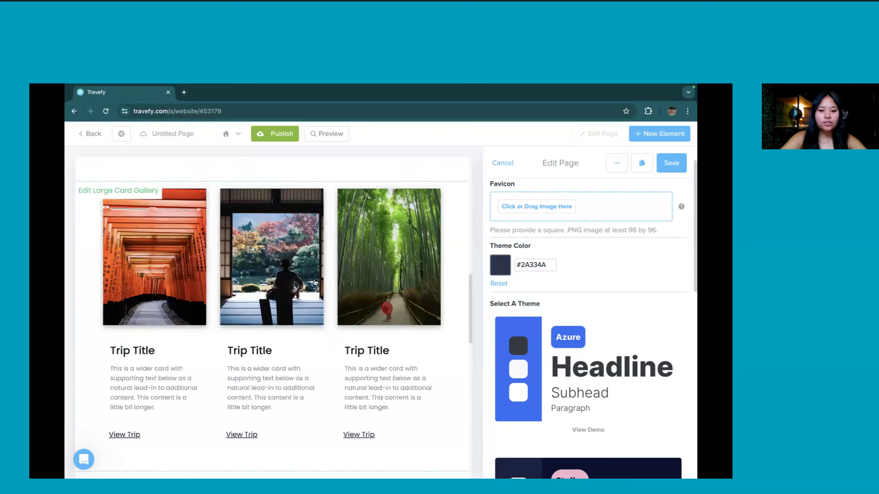
pyautogui.click(494, 272)
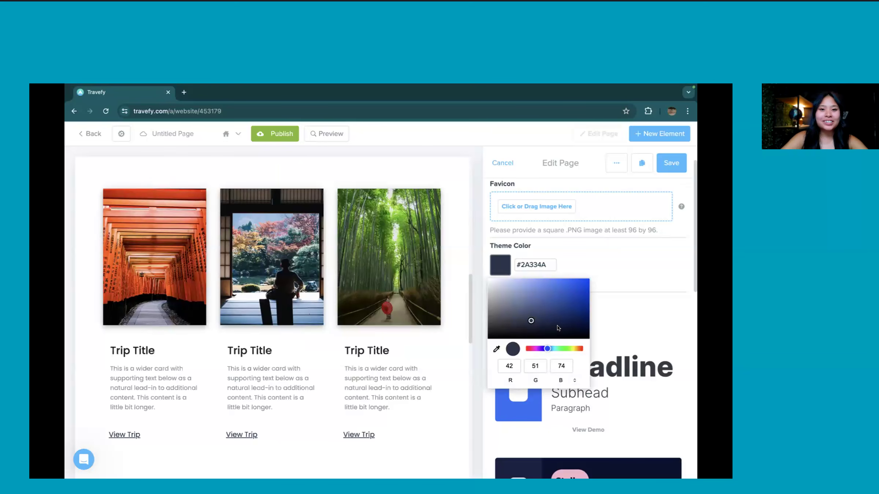
pyautogui.moveTo(550, 346); pyautogui.dragTo(557, 349)
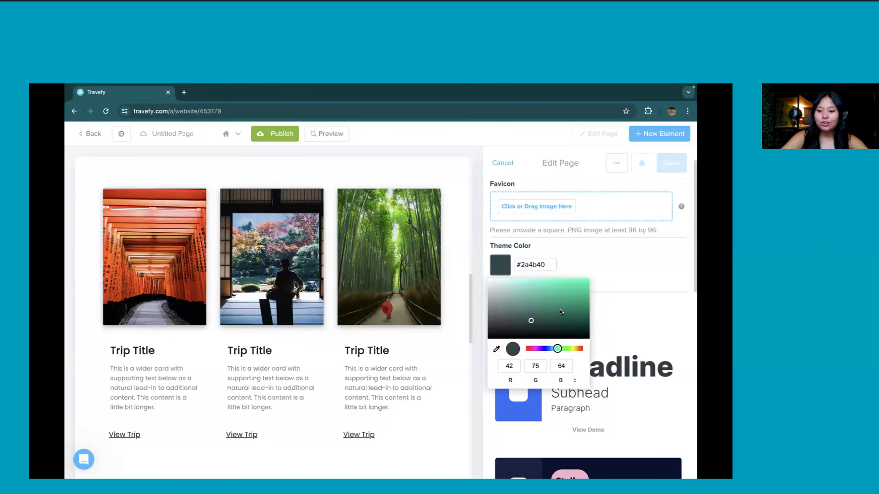
pyautogui.click(562, 290)
pyautogui.moveTo(561, 289); pyautogui.dragTo(558, 288)
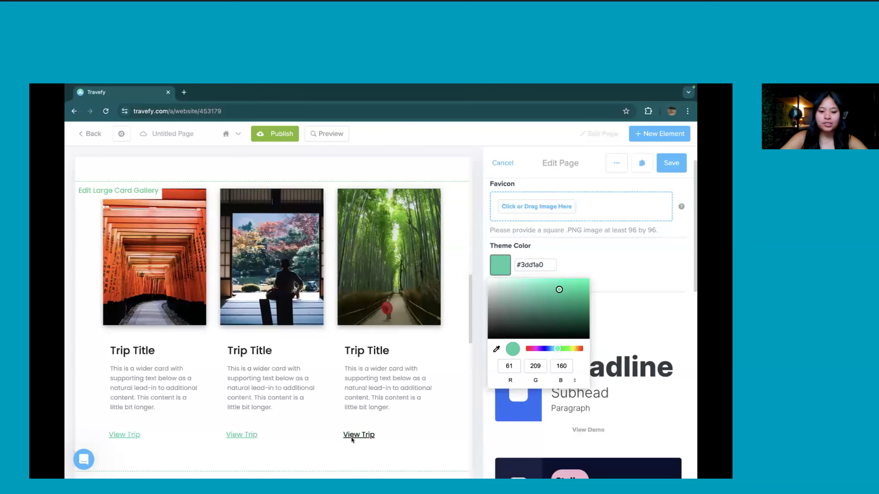
pyautogui.click(382, 298)
pyautogui.scroll(8, 382, 298)
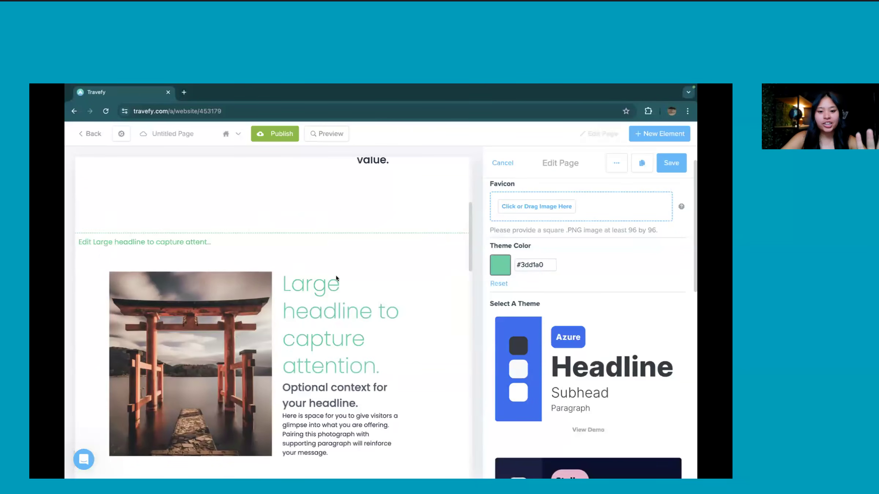
pyautogui.scroll(5, 359, 352)
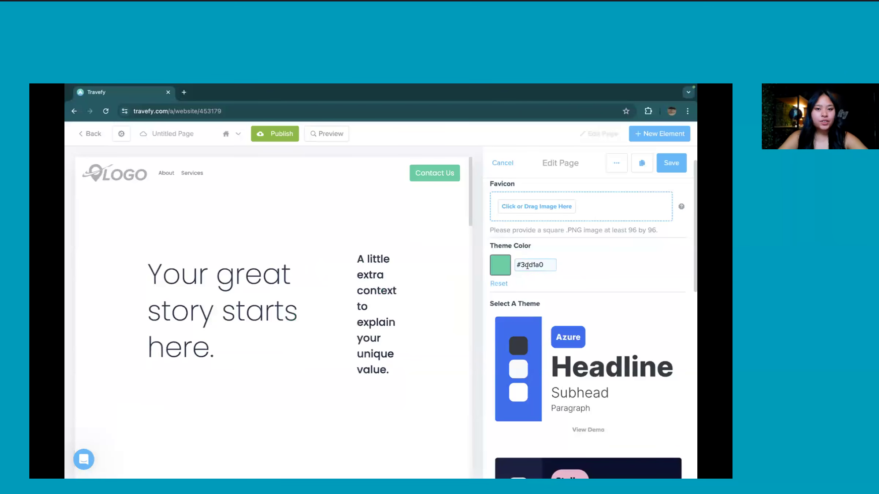
pyautogui.doubleClick(528, 266)
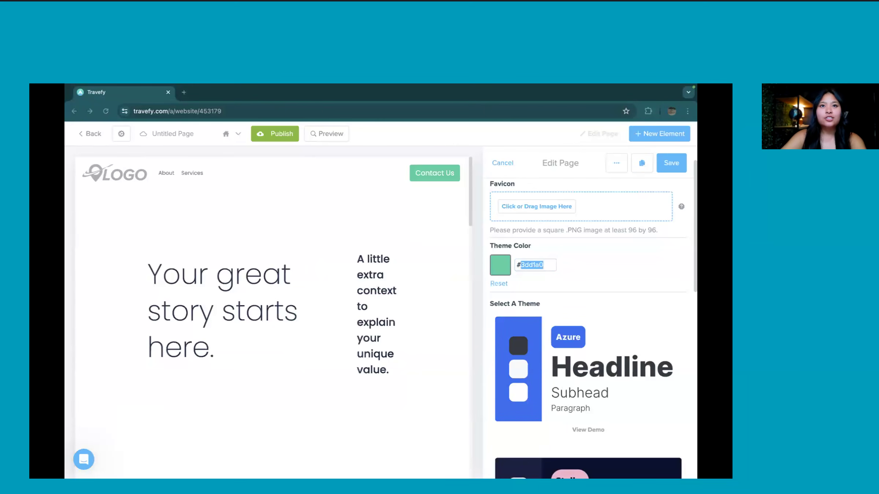
# Set the page's theme color to the sage green #86AB8D
pyautogui.tripleClick(530, 265)
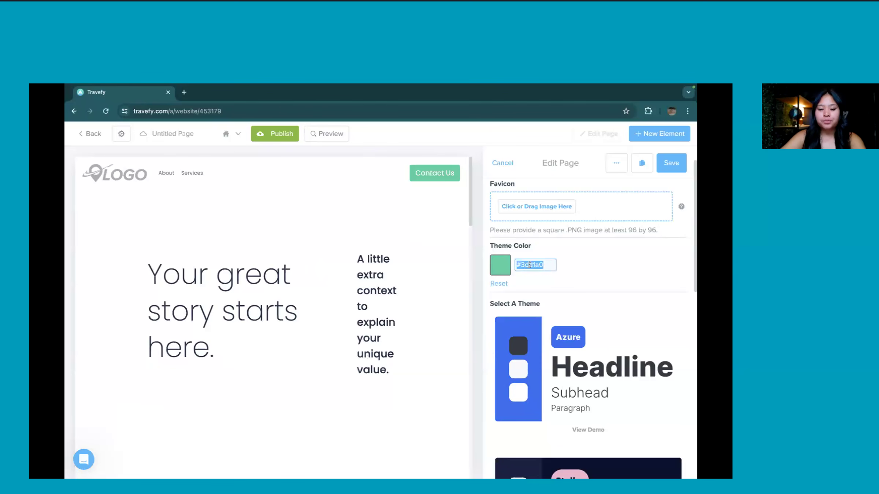
pyautogui.write('#86AB8D')
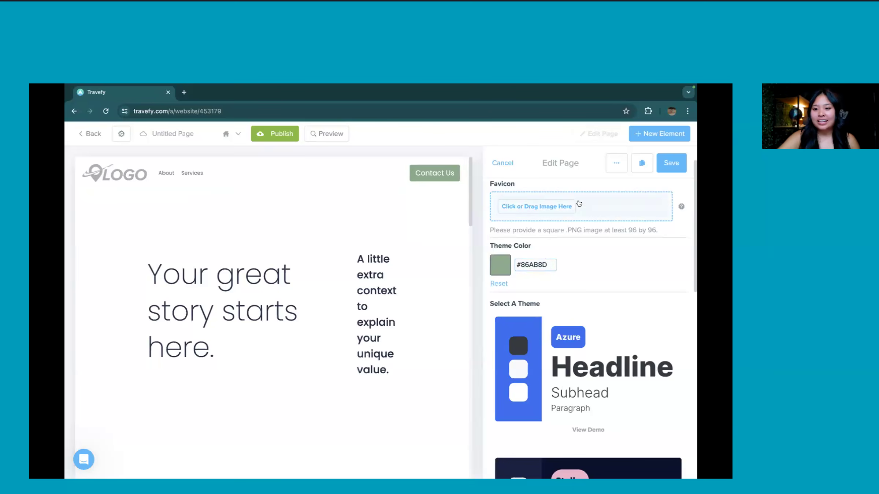
pyautogui.scroll(1, 579, 204)
pyautogui.click(548, 245)
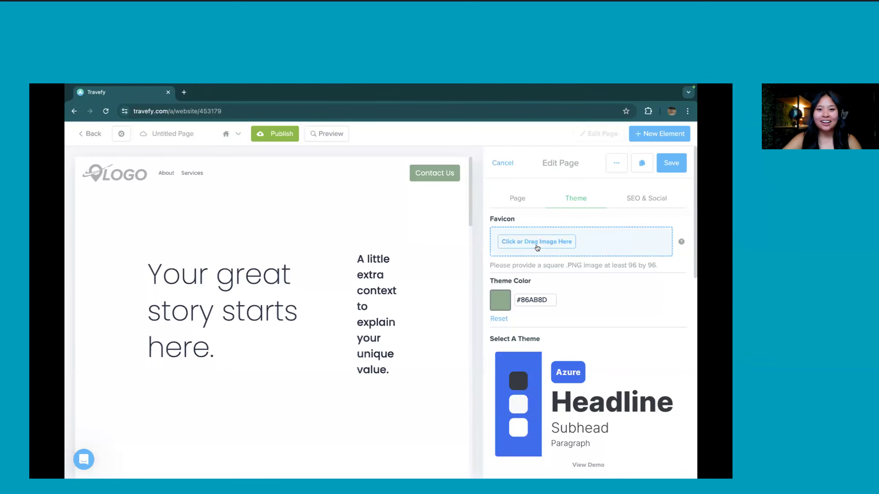
# Write the SEO site description covering Bonnie Voyage Travel Agency's All Inclusive, Cruise and FIT travel, Lincoln, Nebraska location, worldwide clients and contact for professional travel planning
pyautogui.click(631, 199)
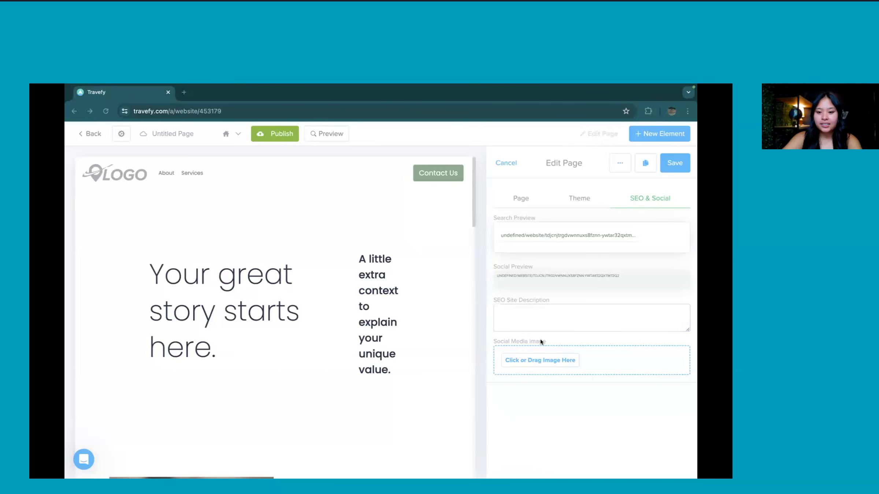
pyautogui.click(539, 318)
pyautogui.write('Bonnie Voyage Travel Agency specializes in All Inclusive, Cruise, and FIT Travel. Located in Lincoln, Nebraska, Bonnie Voyage services clients from all over the world. Contact for Professional Travel Planning.')
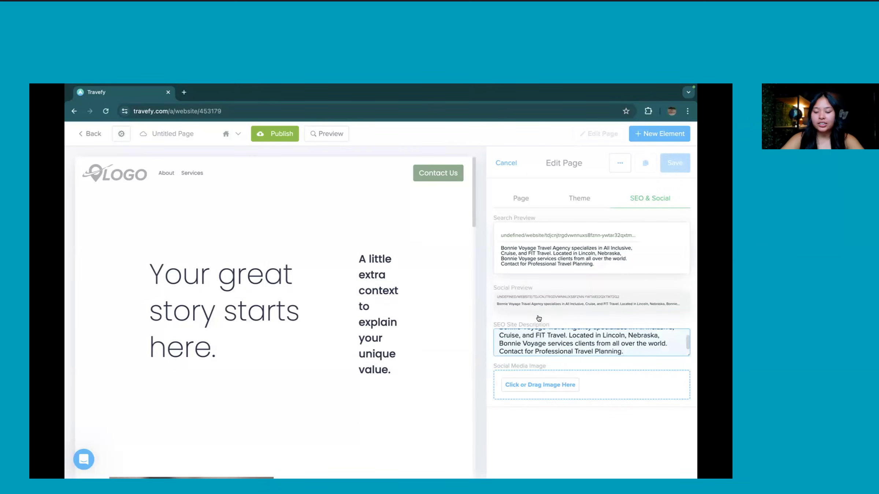
pyautogui.scroll(5, 569, 251)
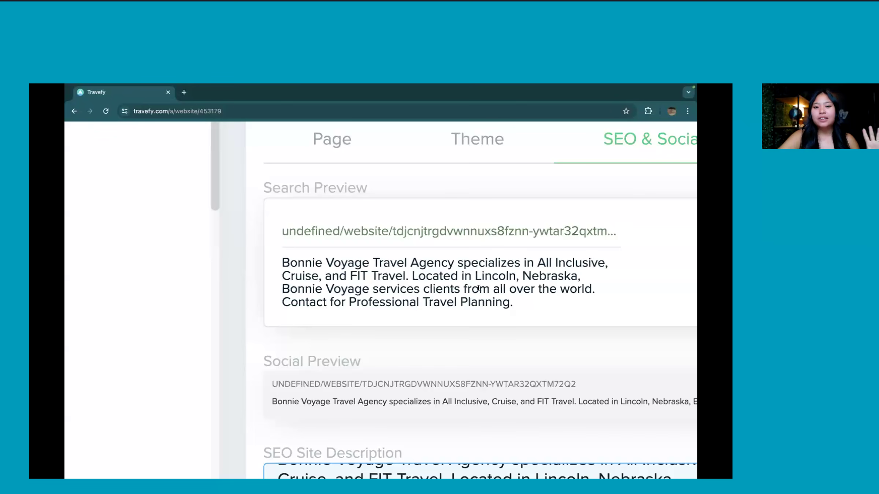
pyautogui.hotkey('ctrl', '-')
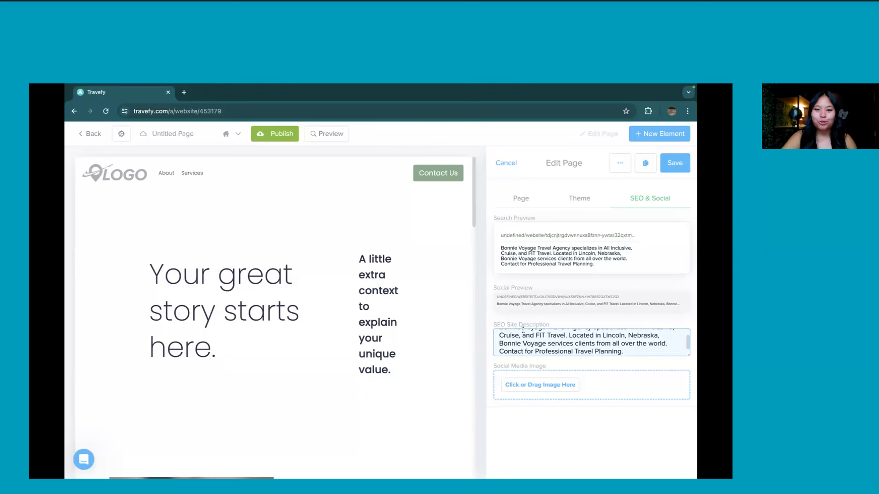
pyautogui.scroll(1, 608, 336)
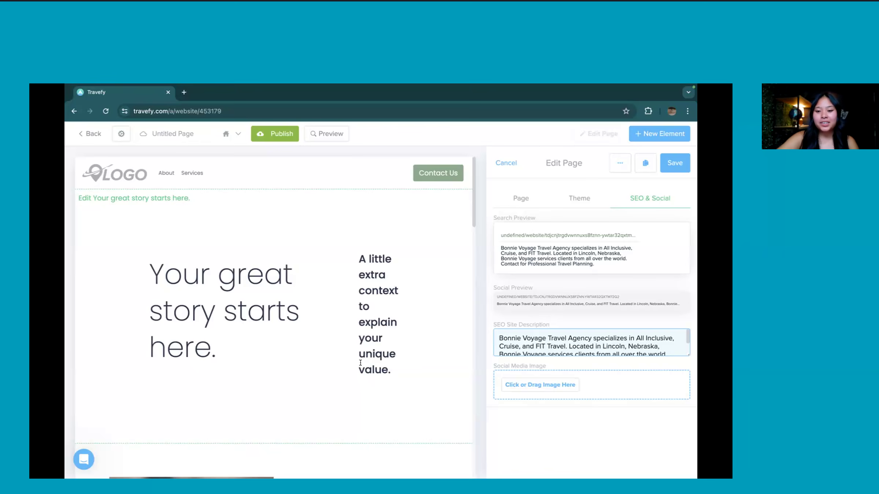
# Upload Copy of MIL.png from the New Agent Bootcamp folder in Downloads as the social media image
pyautogui.click(558, 386)
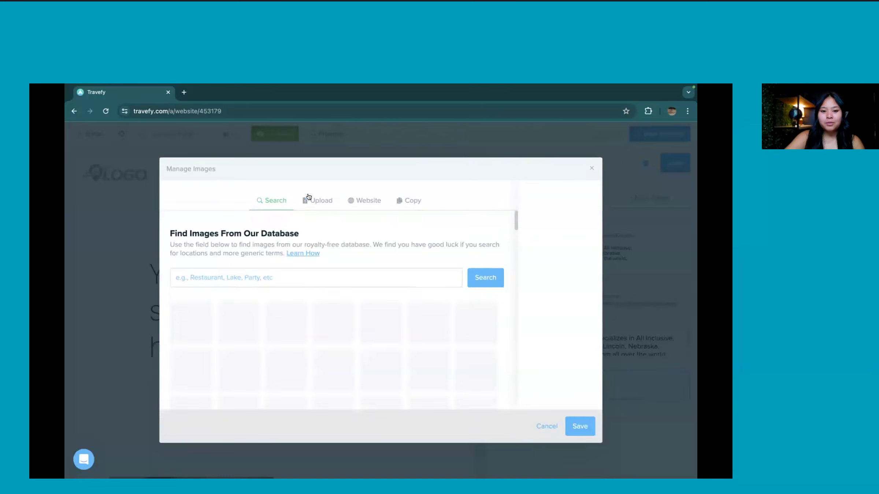
pyautogui.click(315, 207)
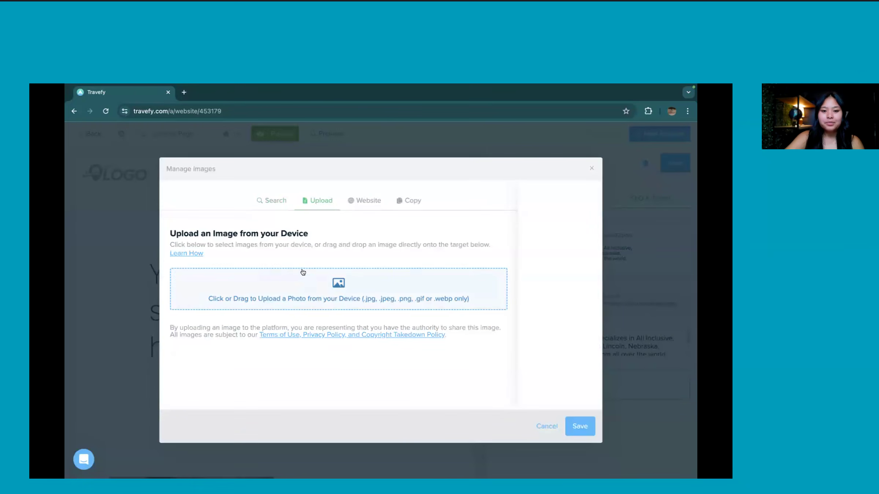
pyautogui.click(327, 282)
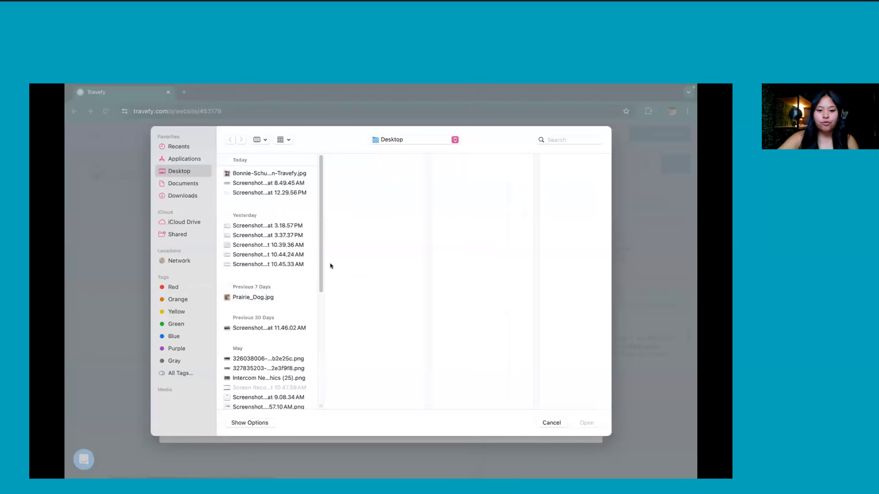
pyautogui.click(190, 200)
pyautogui.click(257, 171)
pyautogui.click(364, 174)
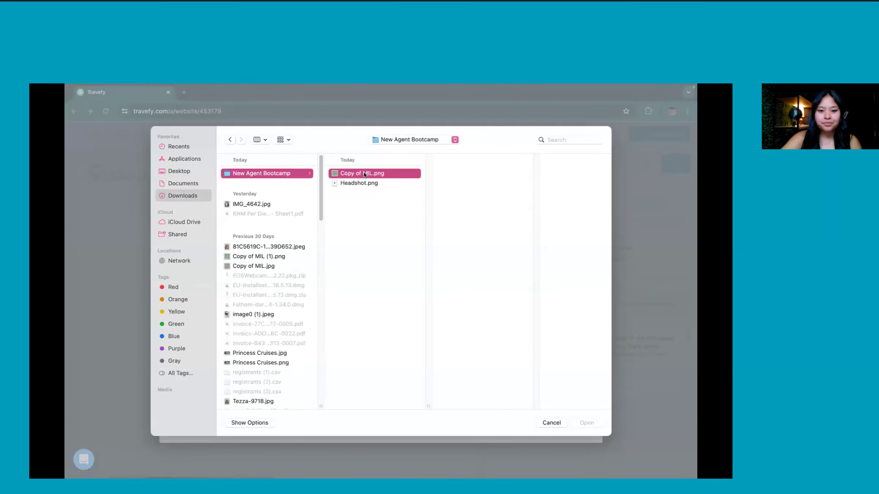
pyautogui.click(582, 421)
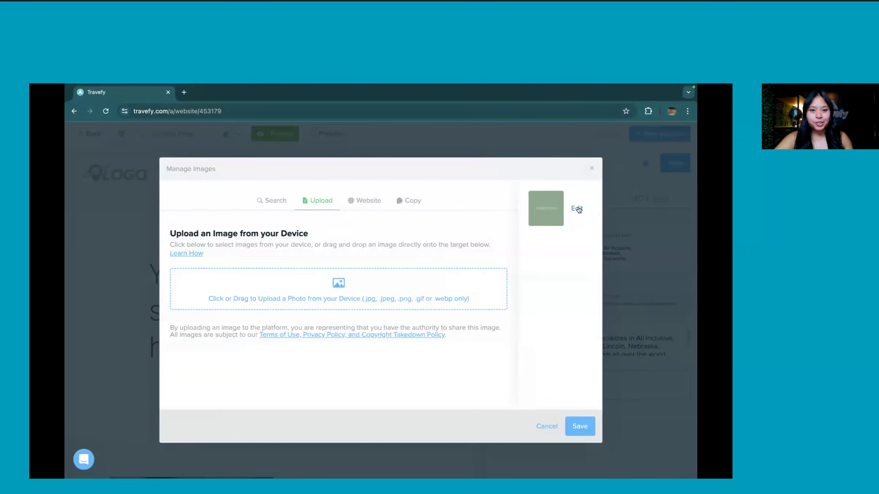
# Crop the social media image to a full-width horizontal band around the Bonnie Voyage logo and save it
pyautogui.click(578, 209)
pyautogui.moveTo(442, 277); pyautogui.dragTo(414, 262)
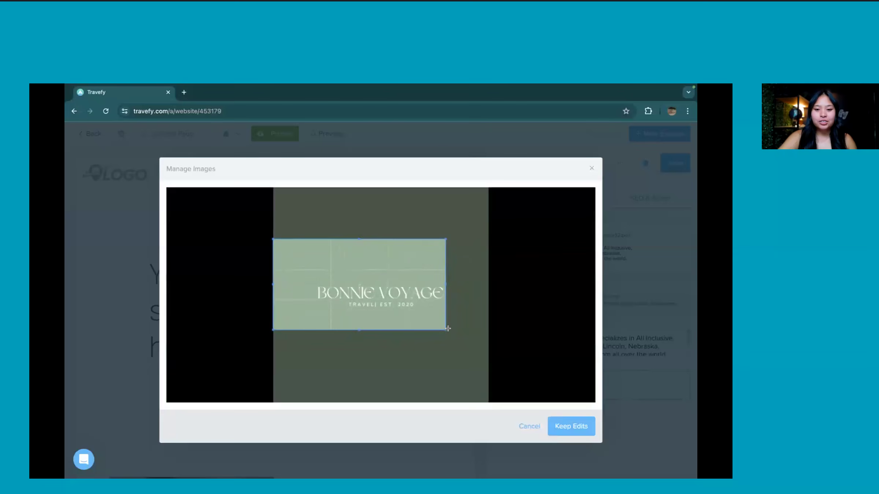
pyautogui.moveTo(448, 328); pyautogui.dragTo(507, 365)
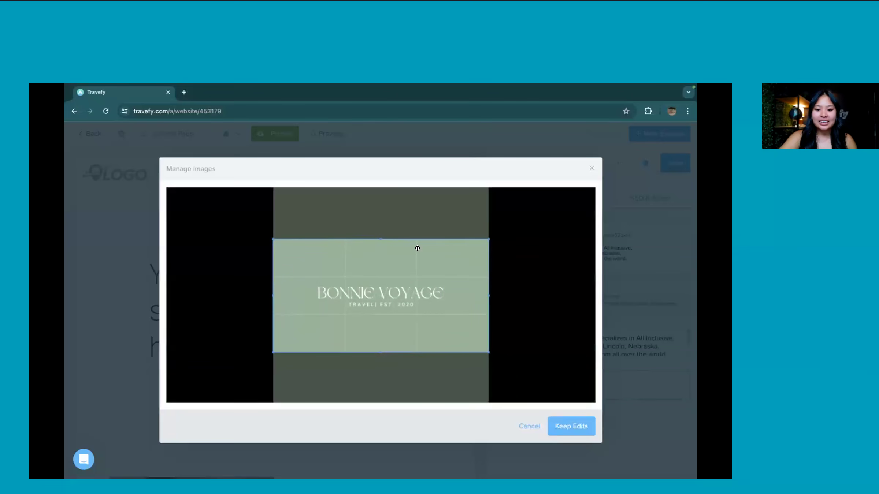
pyautogui.click(583, 430)
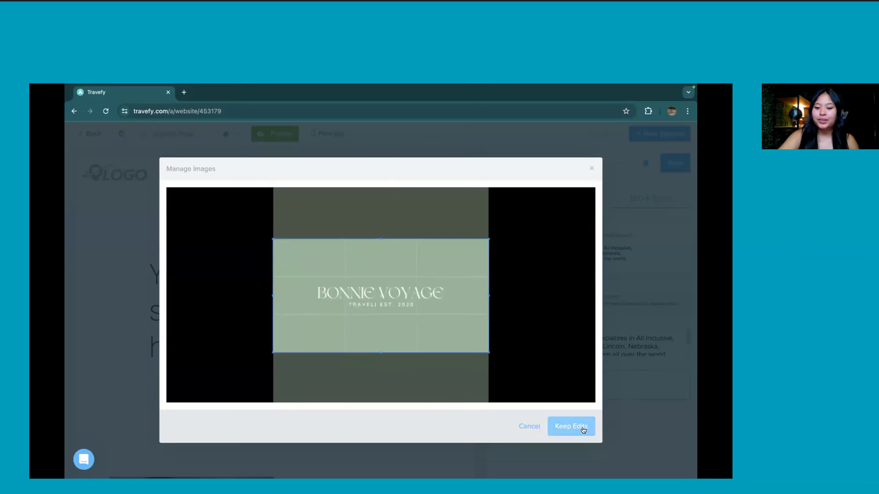
pyautogui.click(583, 430)
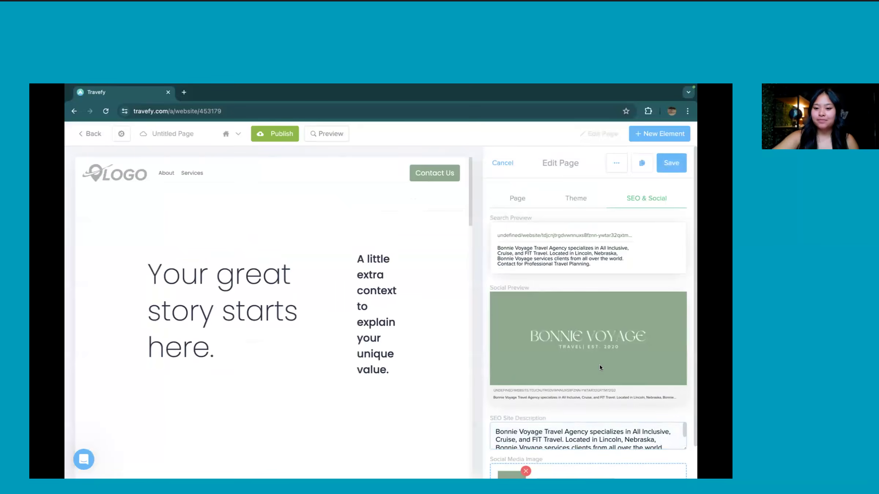
pyautogui.scroll(-1, 600, 365)
pyautogui.scroll(5, 639, 285)
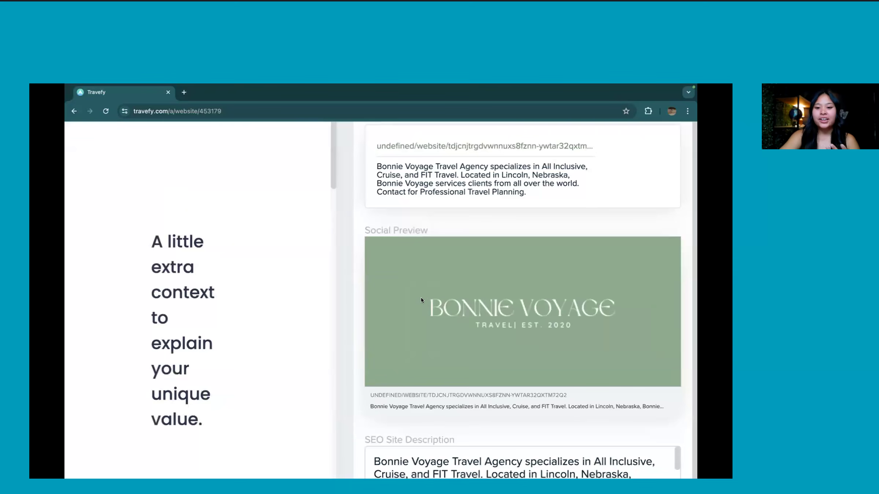
pyautogui.hotkey('ctrl', '0')
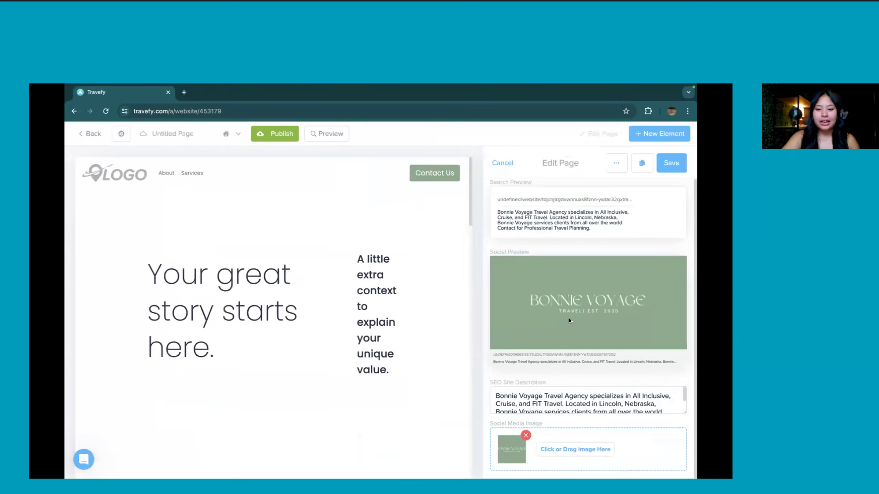
pyautogui.scroll(1, 569, 320)
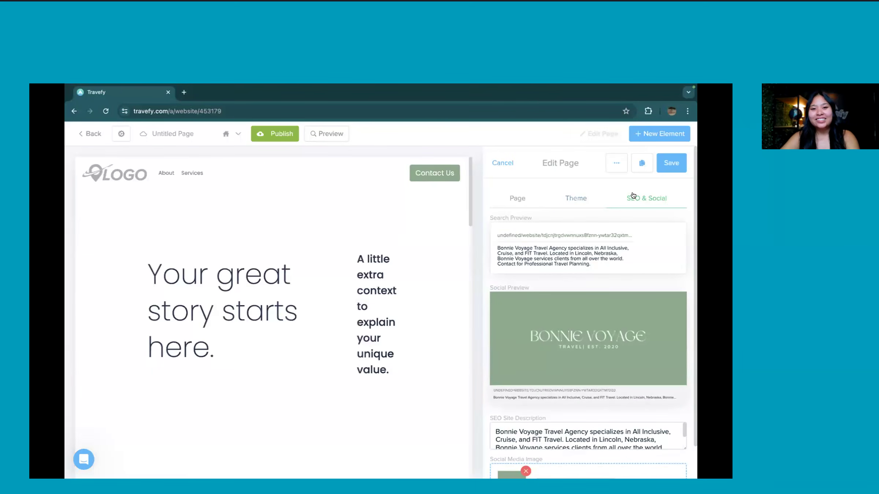
# Set the page slug to home and the page title to Home
pyautogui.click(513, 201)
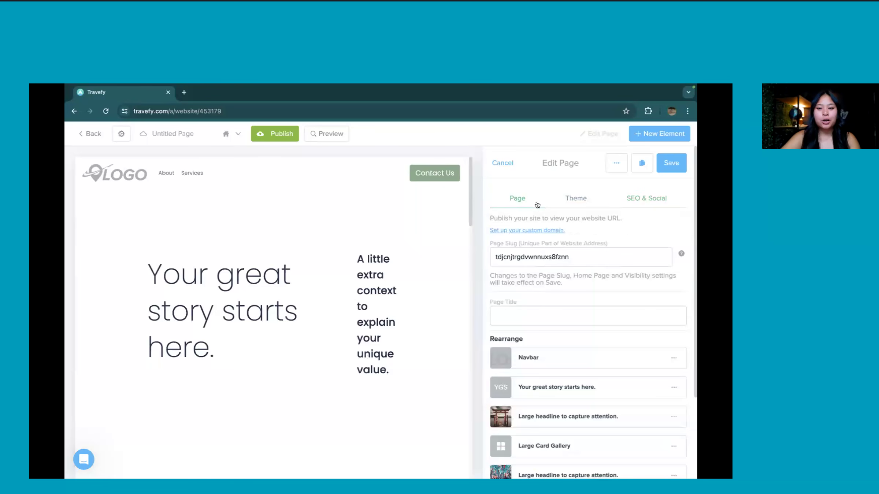
pyautogui.doubleClick(579, 256)
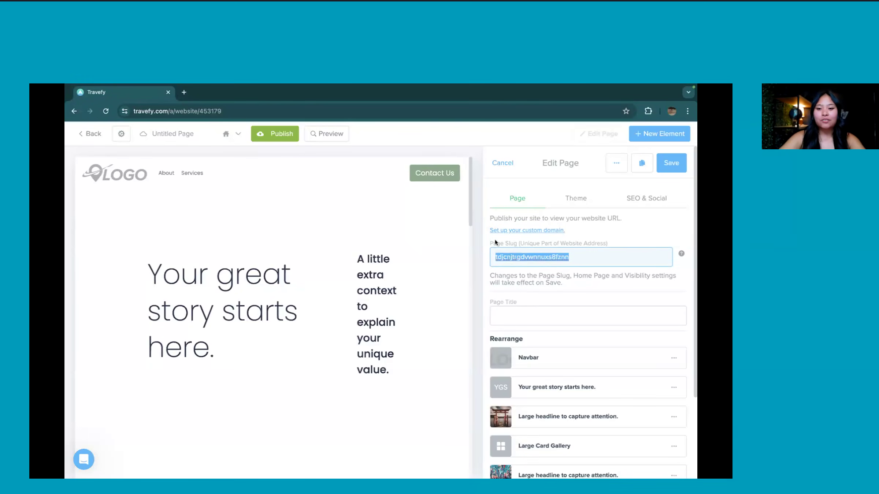
pyautogui.moveTo(489, 241); pyautogui.dragTo(571, 259)
pyautogui.doubleClick(572, 259)
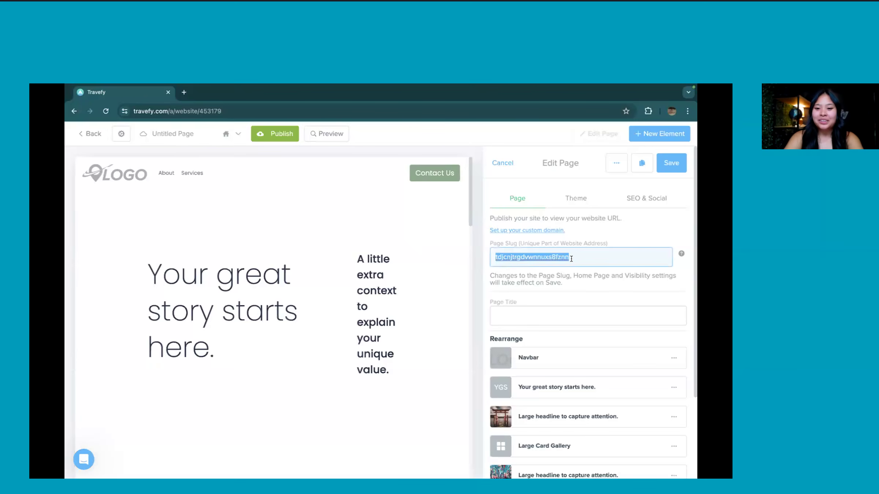
pyautogui.press('BackSpace')
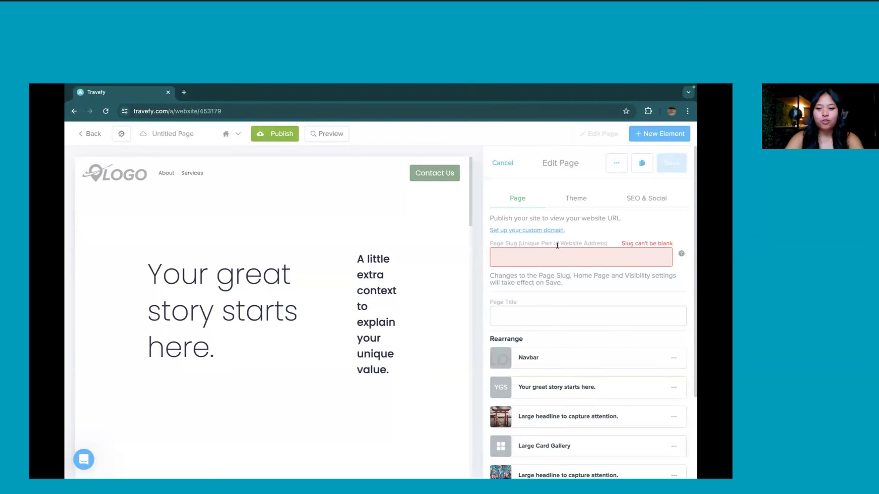
pyautogui.write('home')
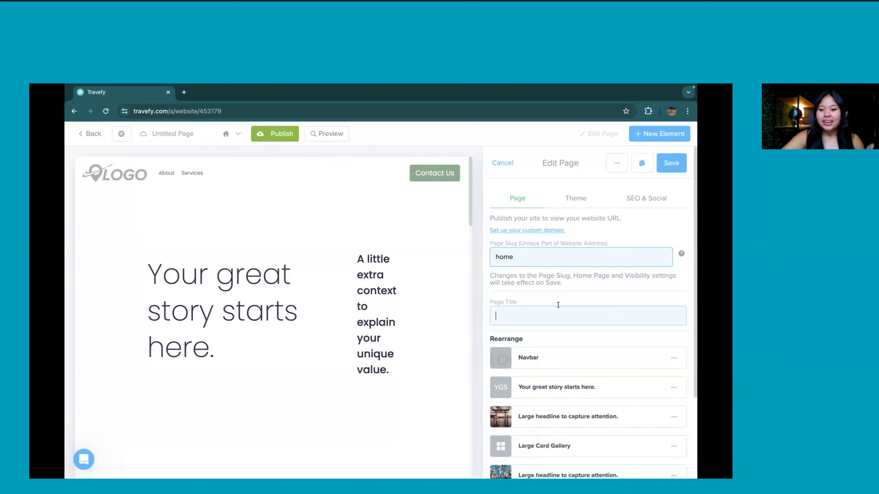
pyautogui.scroll(-1, 558, 305)
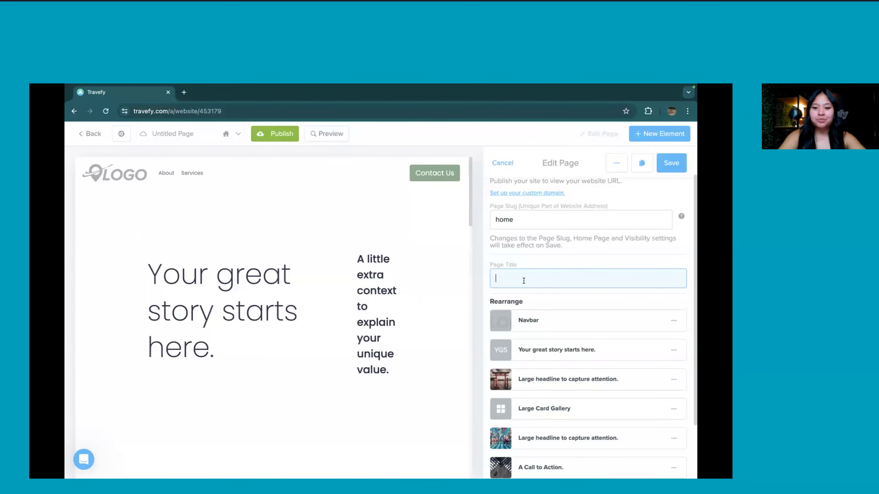
pyautogui.write('Home')
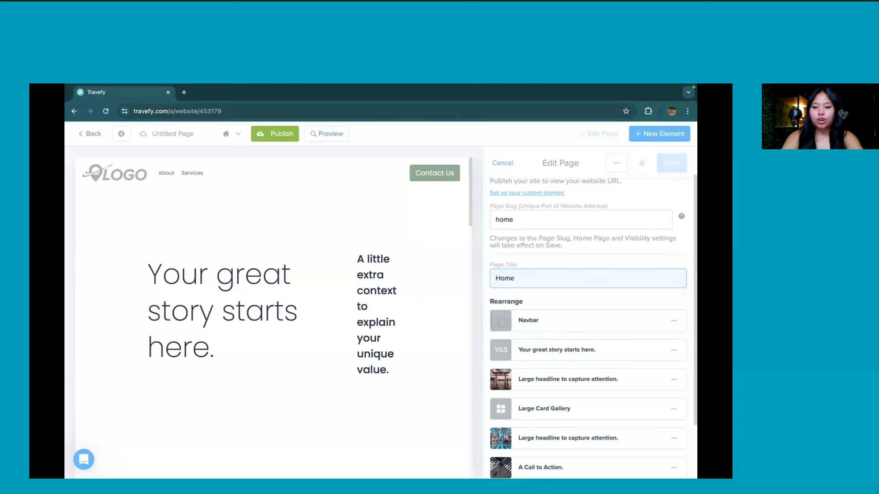
# Examine the page's element list and its sections, from the opening headline through the trip cards and call to action to the footers
pyautogui.scroll(-2, 557, 293)
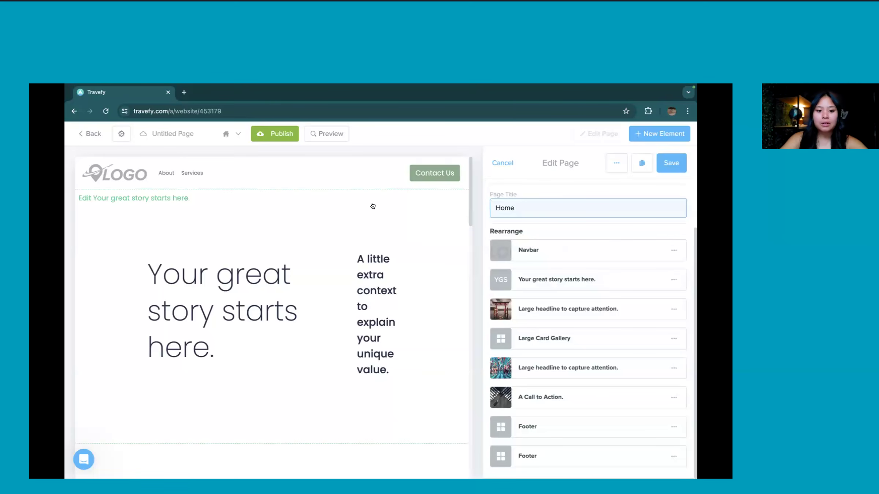
pyautogui.scroll(-10, 277, 287)
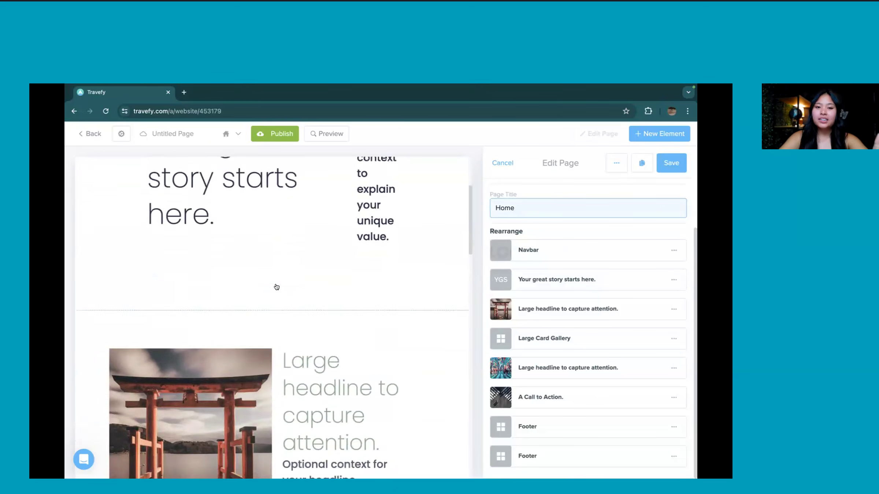
pyautogui.scroll(-10, 277, 287)
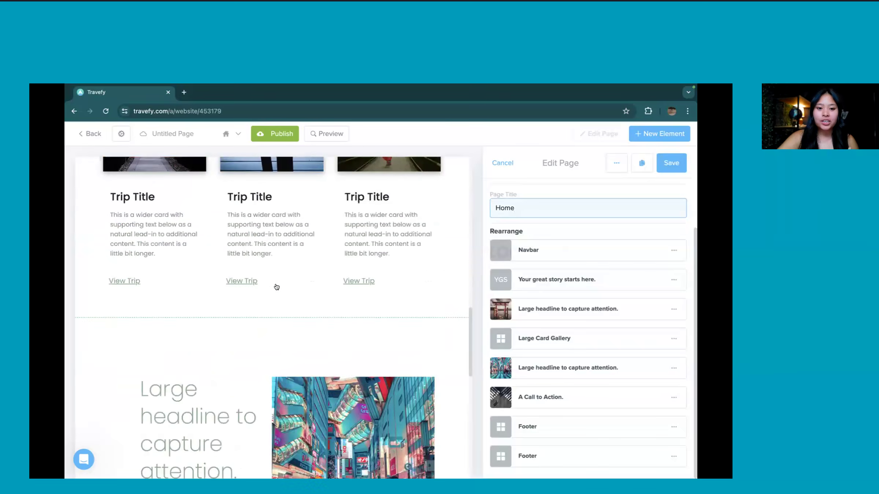
pyautogui.scroll(-7, 277, 287)
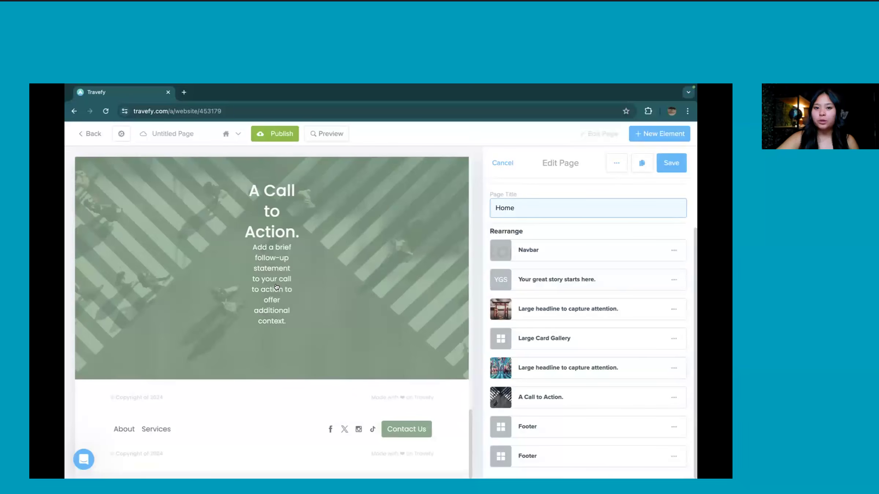
pyautogui.scroll(8, 277, 286)
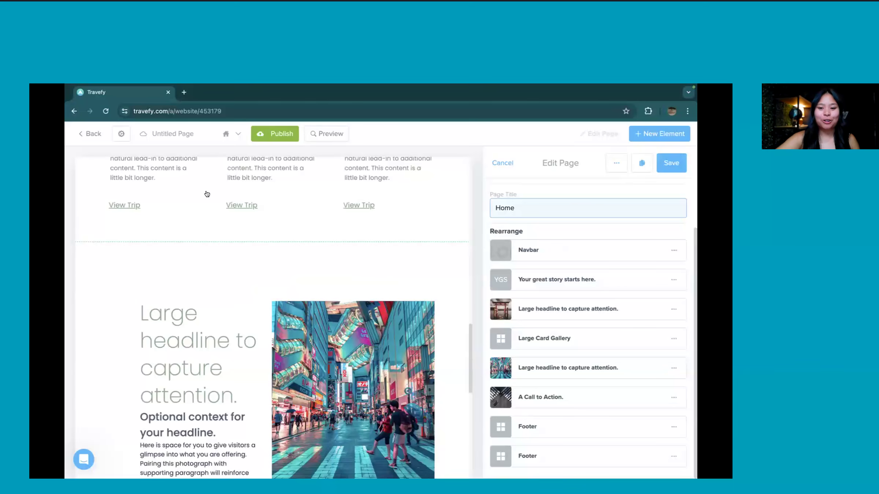
pyautogui.scroll(3, 207, 194)
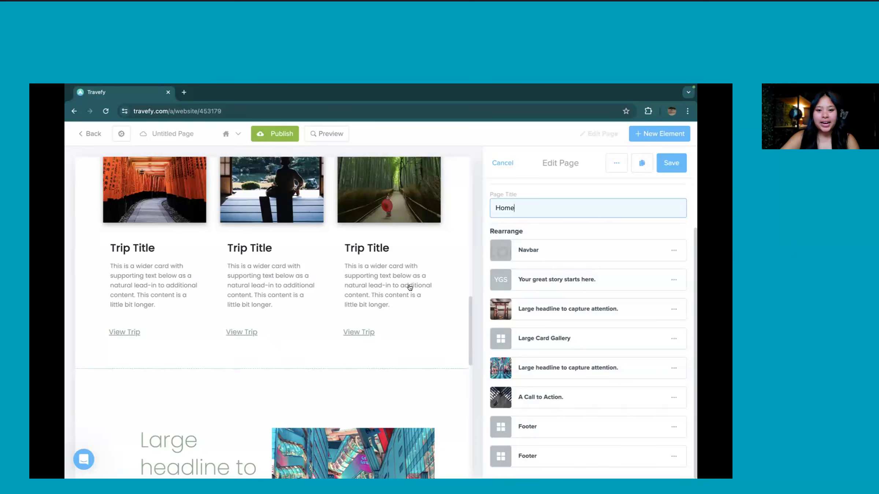
pyautogui.scroll(7, 403, 285)
pyautogui.scroll(5, 351, 280)
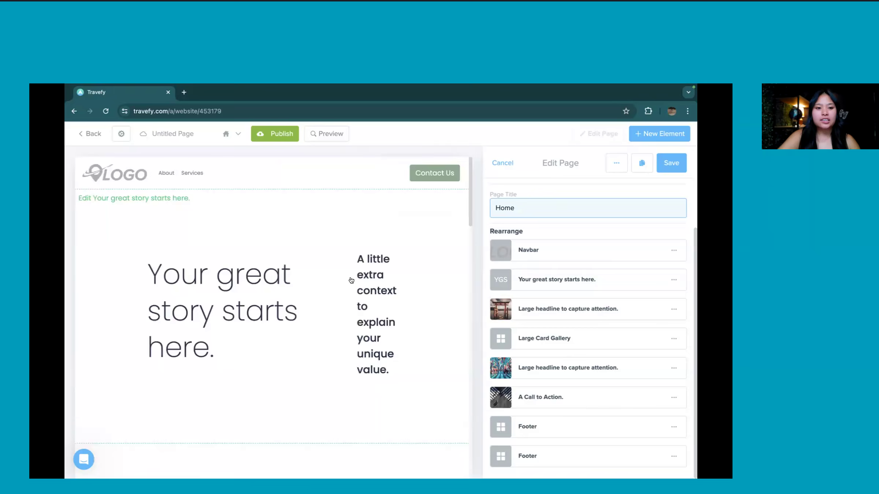
pyautogui.scroll(-5, 351, 280)
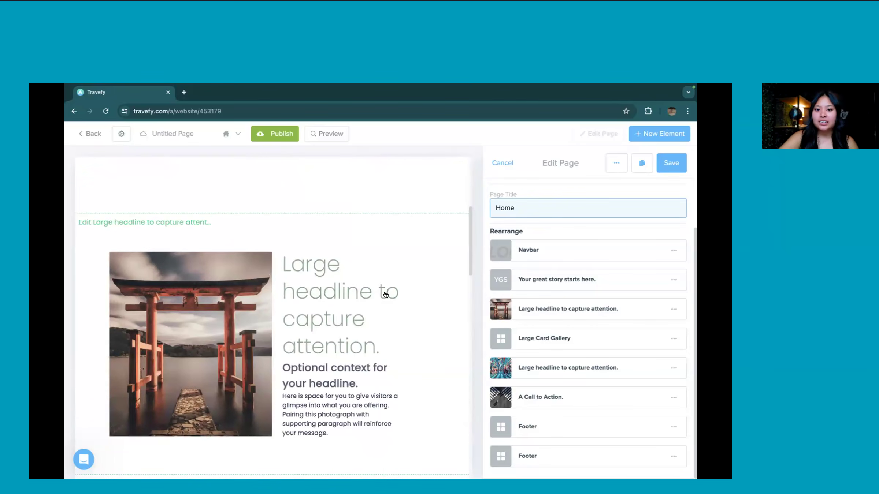
# Move the large headline section with the torii gate photo above the "Your great story starts here." section
pyautogui.scroll(5, 385, 294)
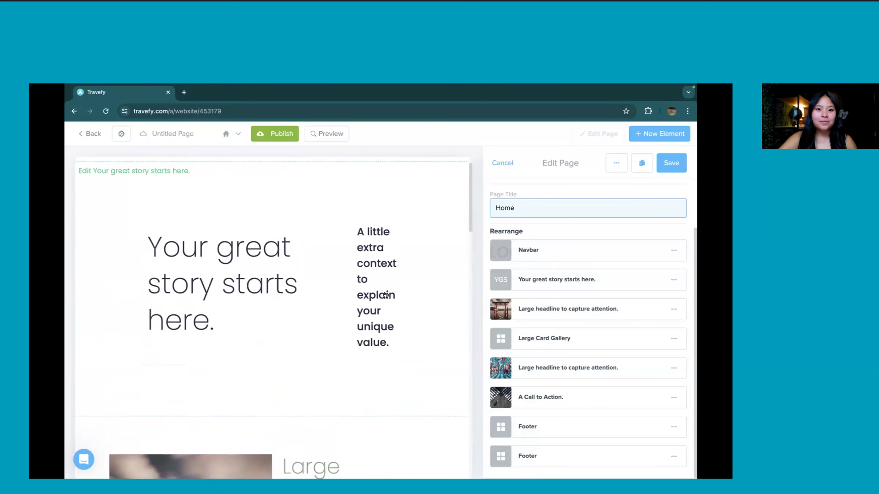
pyautogui.scroll(1, 386, 294)
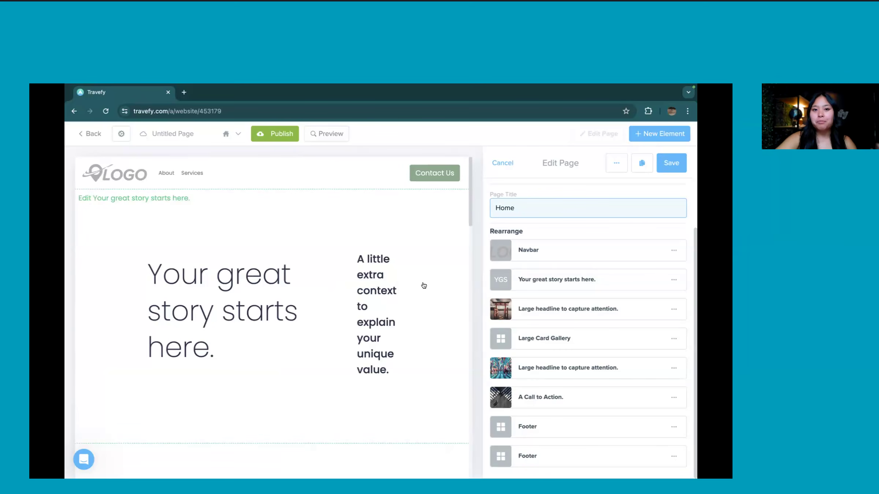
pyautogui.scroll(-2, 424, 286)
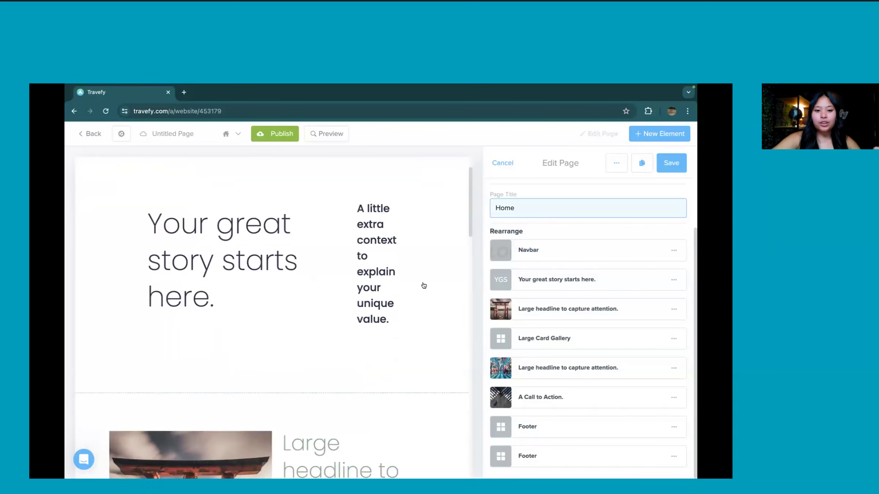
pyautogui.scroll(-10, 342, 336)
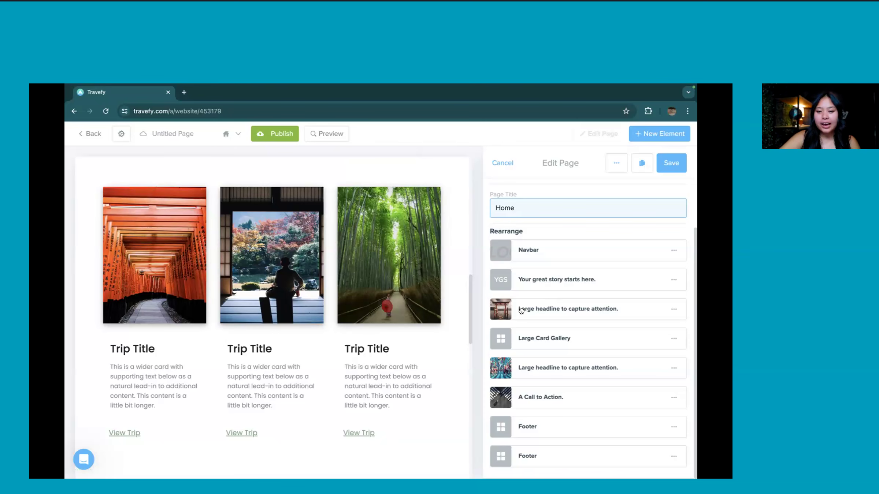
pyautogui.moveTo(522, 311); pyautogui.dragTo(526, 291)
pyautogui.scroll(5, 407, 323)
pyautogui.scroll(3, 406, 322)
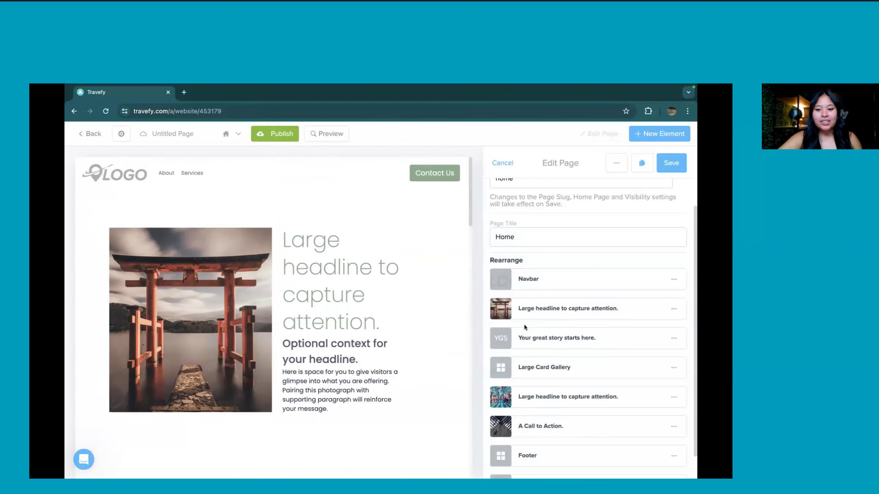
pyautogui.scroll(-2, 408, 314)
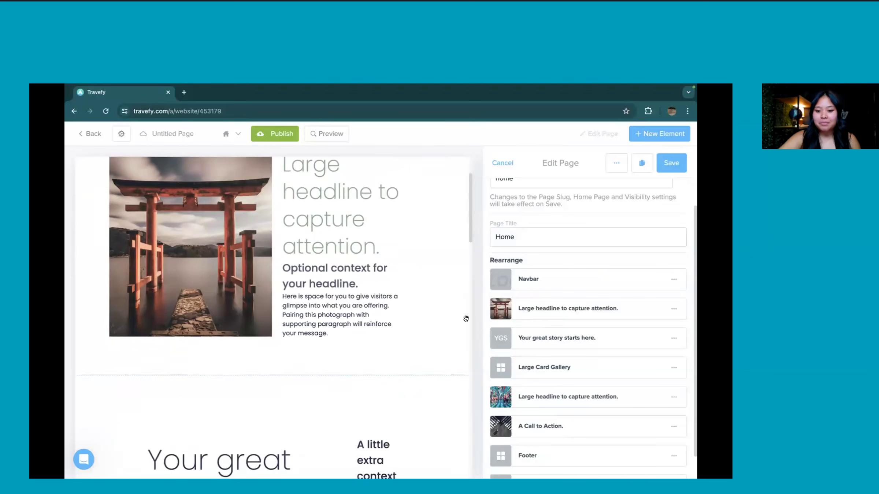
# Move the Large Card Gallery directly below the navbar, ahead of the torii gate headline section
pyautogui.moveTo(558, 360); pyautogui.dragTo(548, 296)
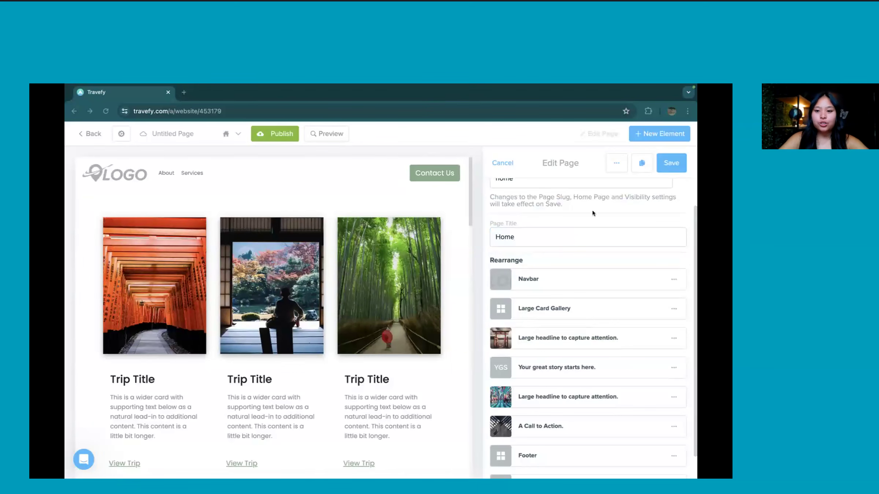
pyautogui.scroll(-7, 441, 353)
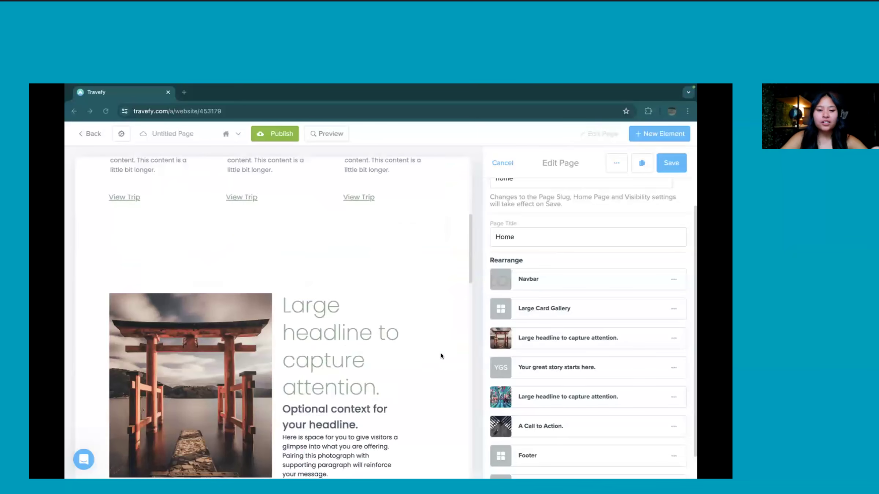
pyautogui.scroll(-10, 441, 354)
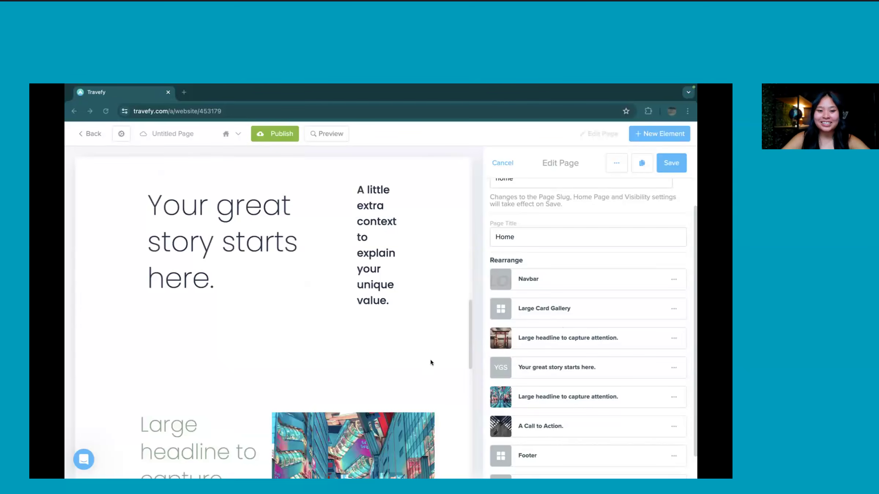
pyautogui.scroll(1, 419, 360)
pyautogui.scroll(-1, 573, 344)
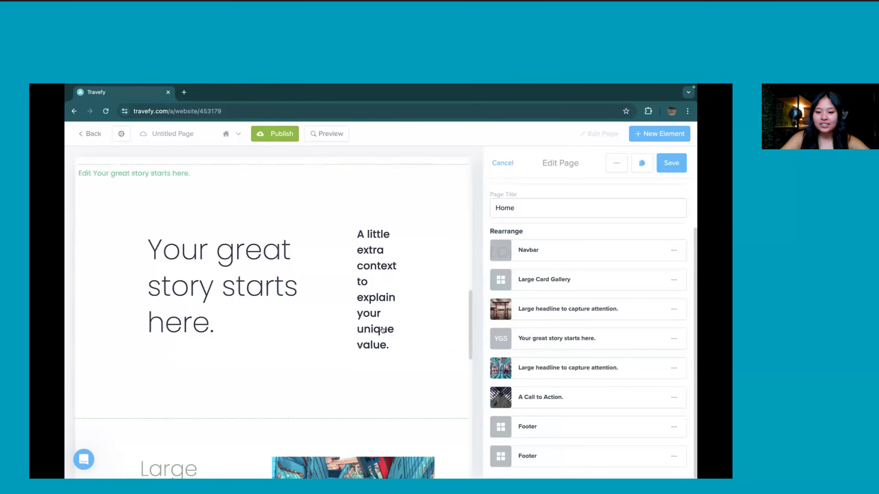
# Place the "Your great story starts here." section between the navbar and the Large Card Gallery
pyautogui.moveTo(546, 337); pyautogui.dragTo(545, 293)
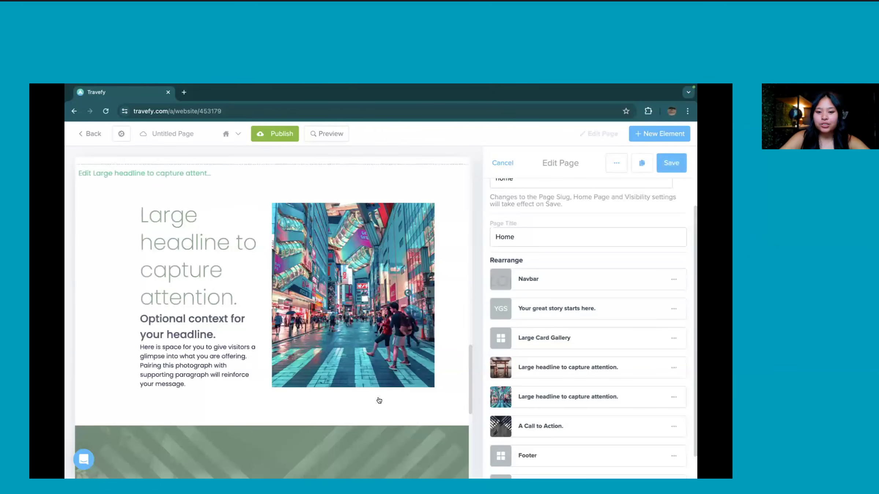
pyautogui.scroll(10, 353, 334)
pyautogui.scroll(4, 353, 331)
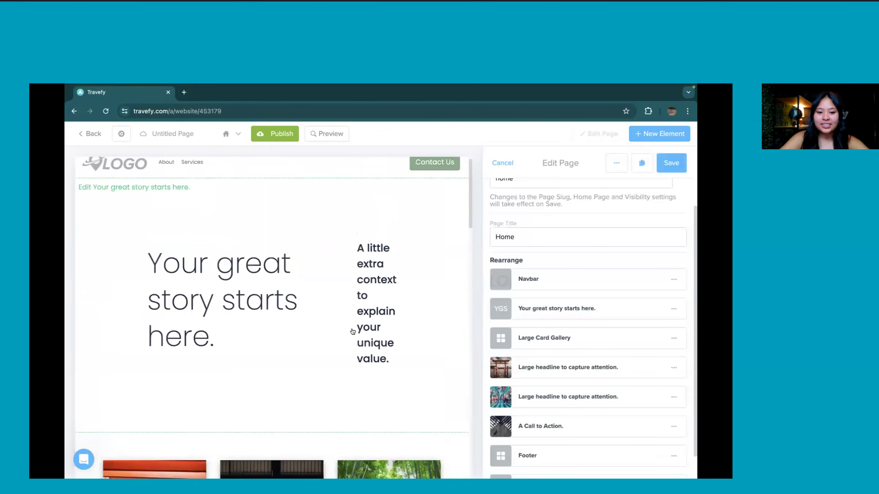
pyautogui.scroll(-5, 404, 315)
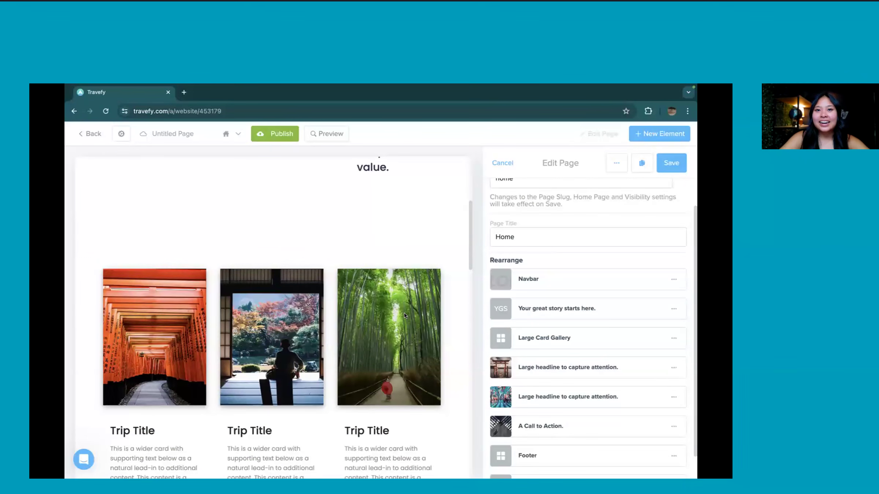
pyautogui.scroll(-5, 368, 230)
pyautogui.scroll(-5, 352, 337)
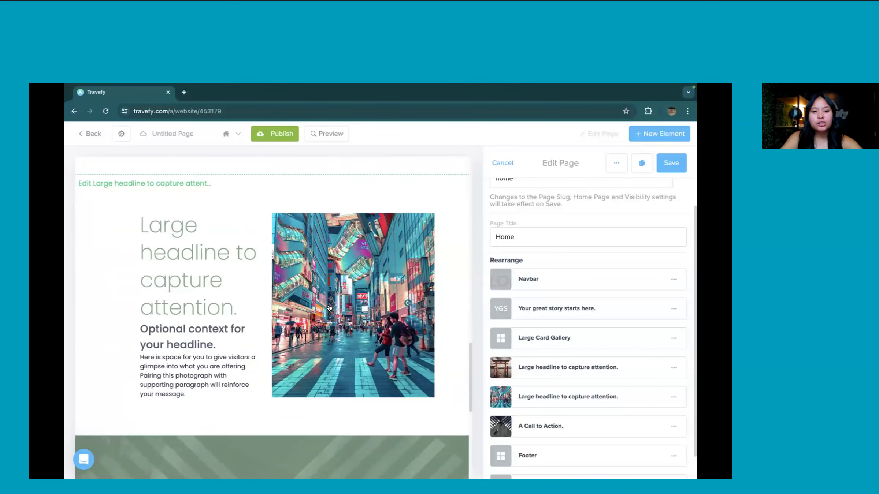
# Delete the large headline section with the city street crossing photo and save the change
pyautogui.scroll(5, 281, 296)
pyautogui.scroll(-5, 273, 331)
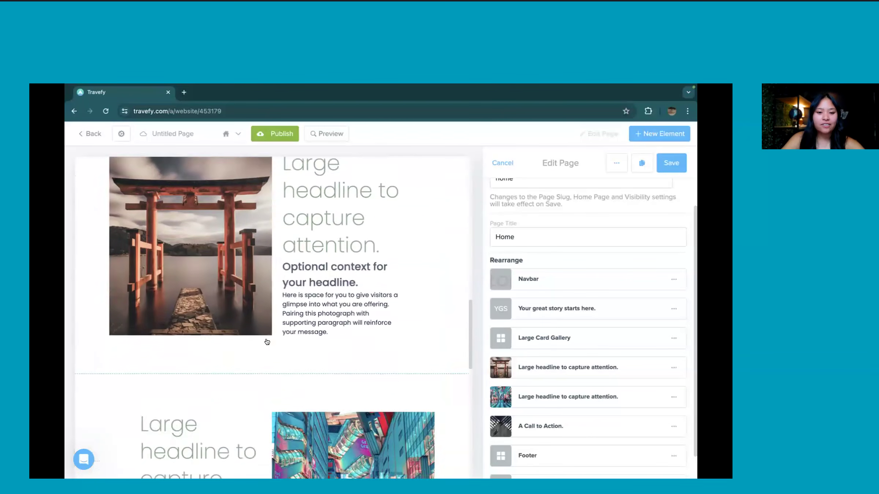
pyautogui.click(279, 320)
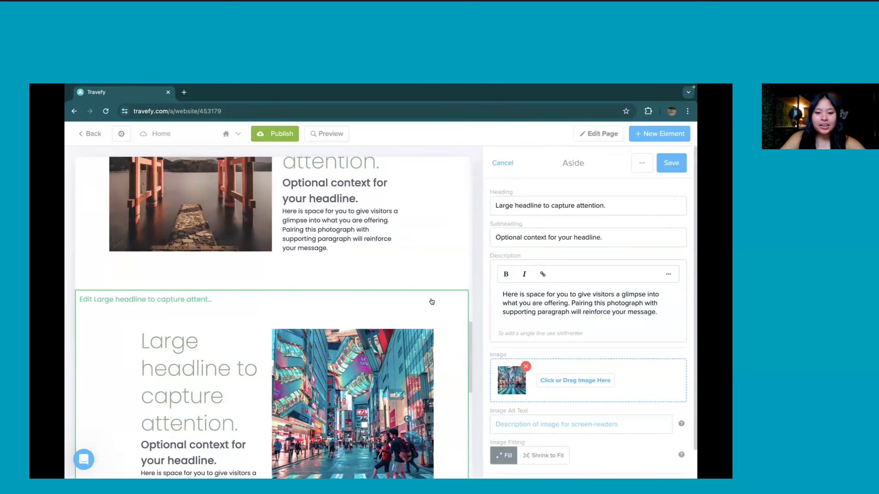
pyautogui.scroll(-2, 304, 301)
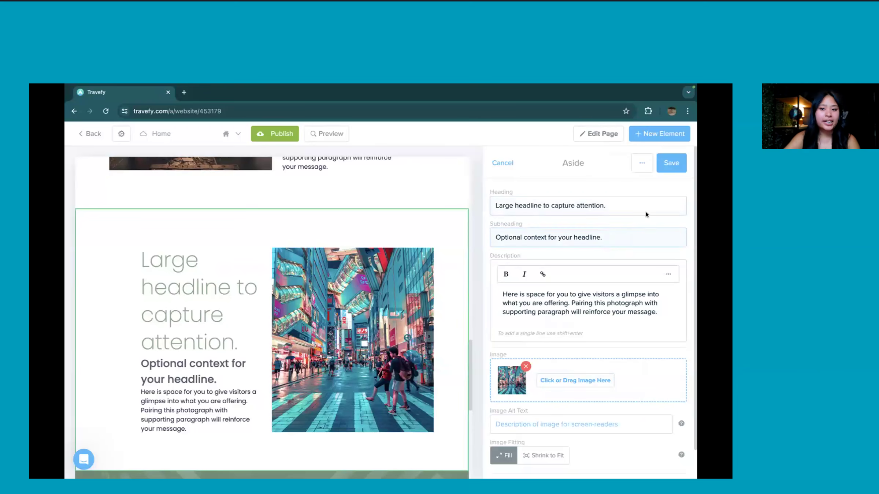
pyautogui.click(640, 163)
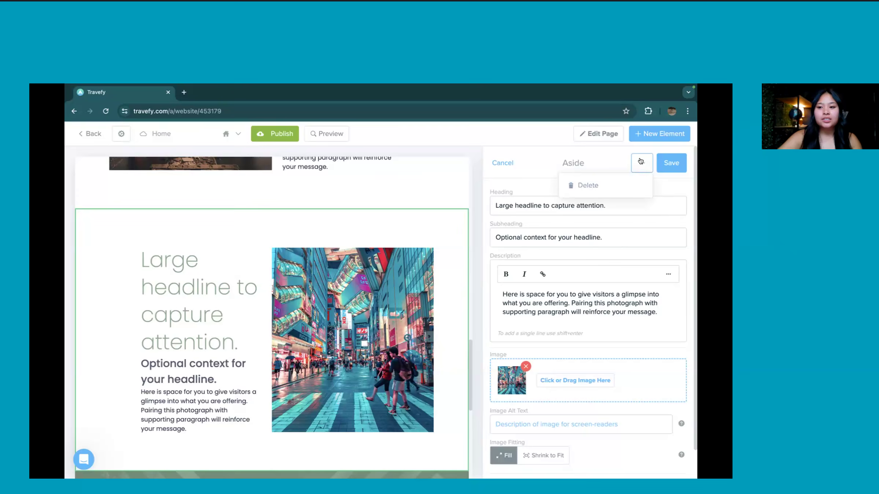
pyautogui.click(632, 180)
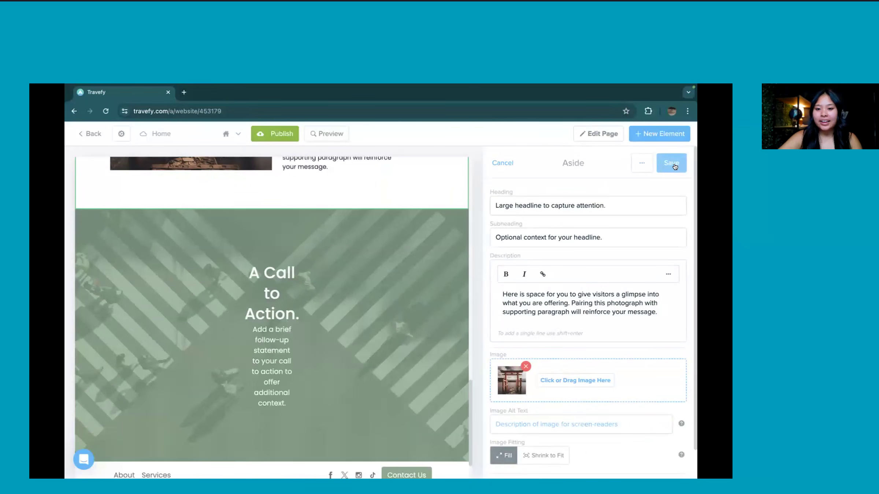
pyautogui.click(675, 167)
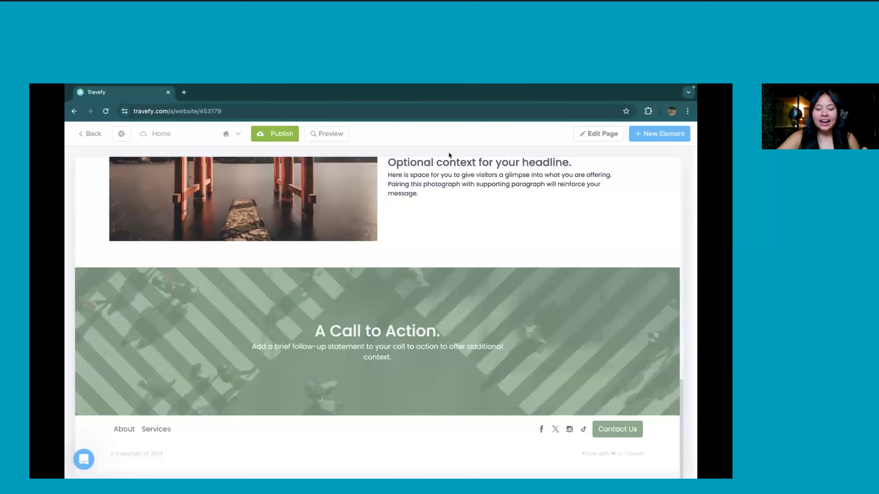
# Review the Home page's sections and their order in the page settings, and save the page
pyautogui.scroll(10, 449, 154)
pyautogui.scroll(8, 449, 156)
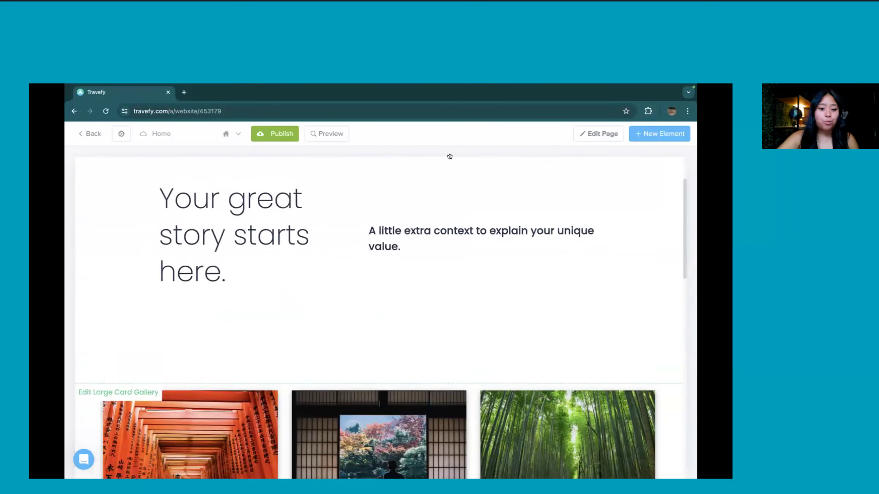
pyautogui.click(584, 136)
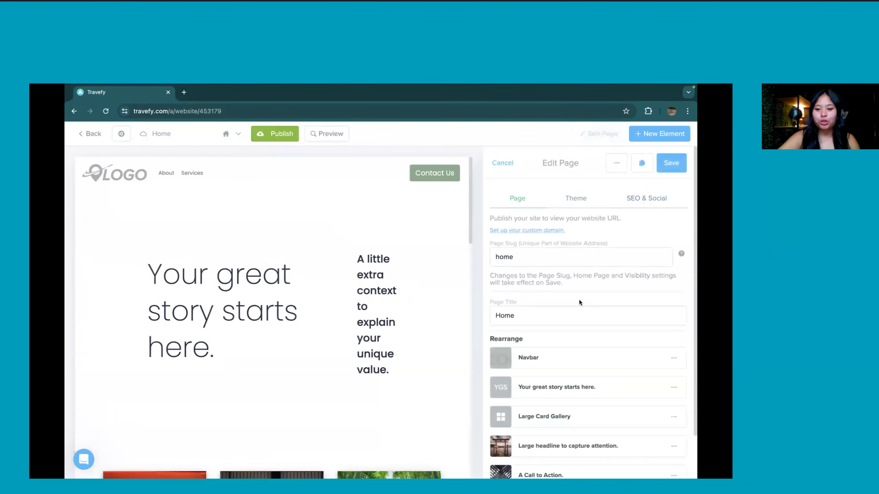
pyautogui.scroll(-2, 579, 302)
pyautogui.scroll(-2, 429, 368)
pyautogui.scroll(-5, 430, 367)
pyautogui.scroll(-4, 429, 367)
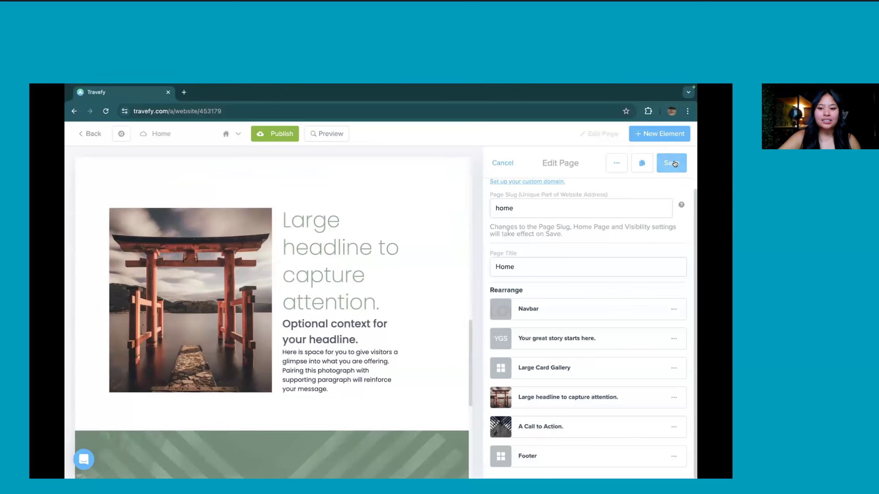
pyautogui.click(669, 171)
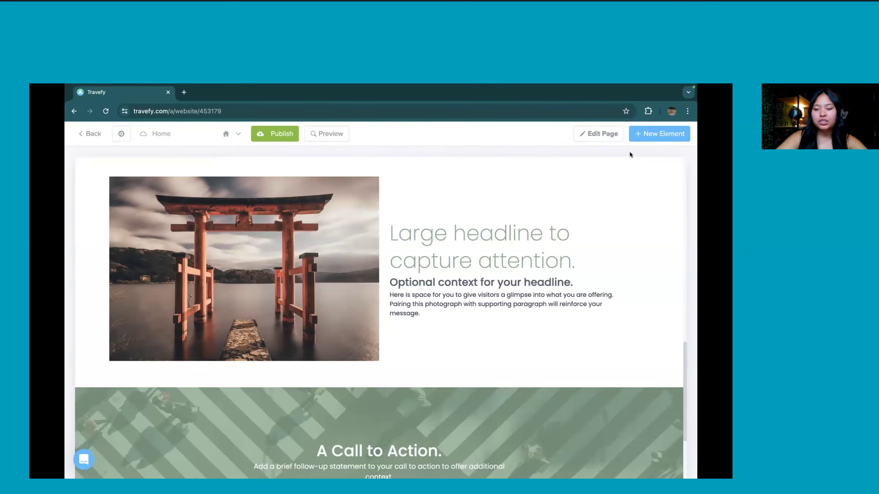
# Look through the new element library, from the hero and aside layouts to the card galleries, contact and scheduling blocks
pyautogui.click(640, 134)
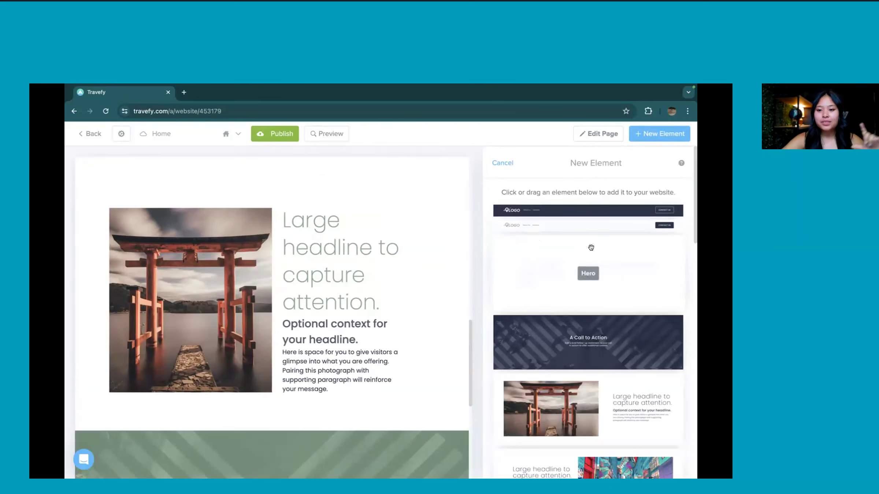
pyautogui.scroll(-10, 591, 248)
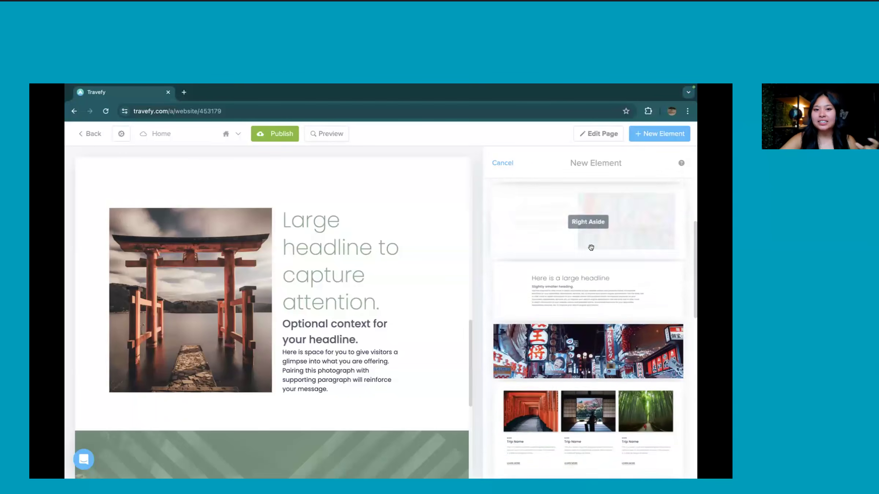
pyautogui.scroll(-2, 591, 247)
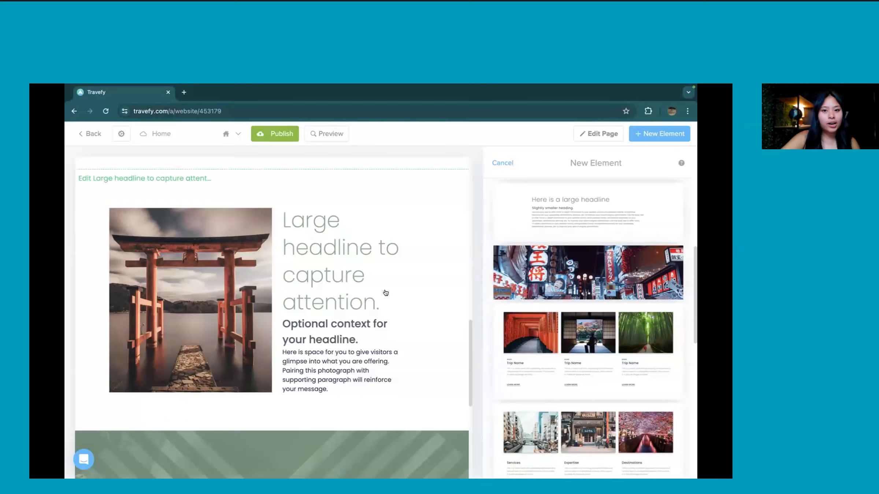
pyautogui.scroll(-5, 611, 249)
pyautogui.moveTo(611, 249); pyautogui.dragTo(397, 303)
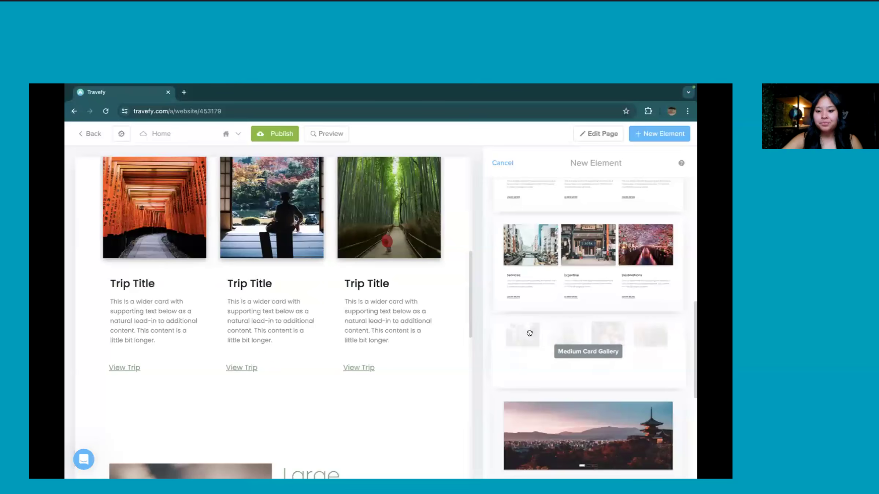
pyautogui.scroll(-4, 589, 348)
pyautogui.scroll(9, 319, 324)
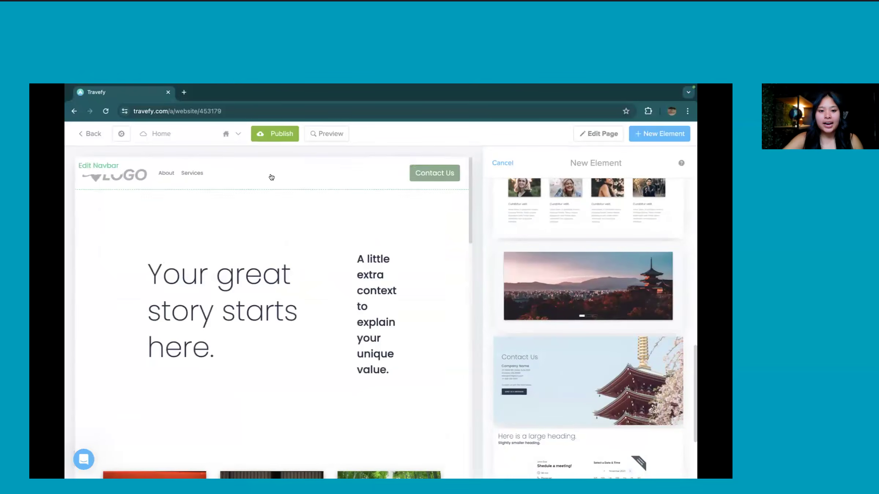
# Add a Navigation Bar - Primary element at the start of the page, just below the existing white navbar
pyautogui.scroll(10, 588, 198)
pyautogui.moveTo(515, 211); pyautogui.dragTo(545, 211)
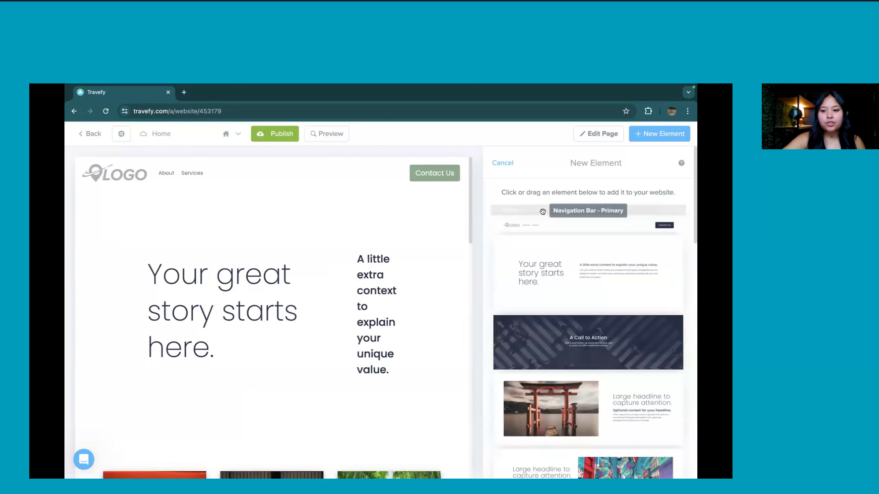
pyautogui.moveTo(558, 213); pyautogui.dragTo(299, 213)
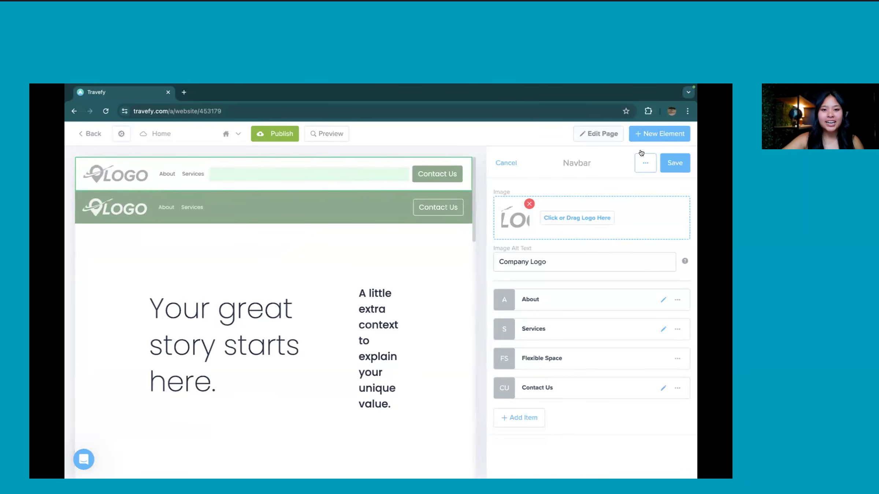
# Delete the original white navbar, keeping the green primary one
pyautogui.click(646, 161)
pyautogui.click(641, 182)
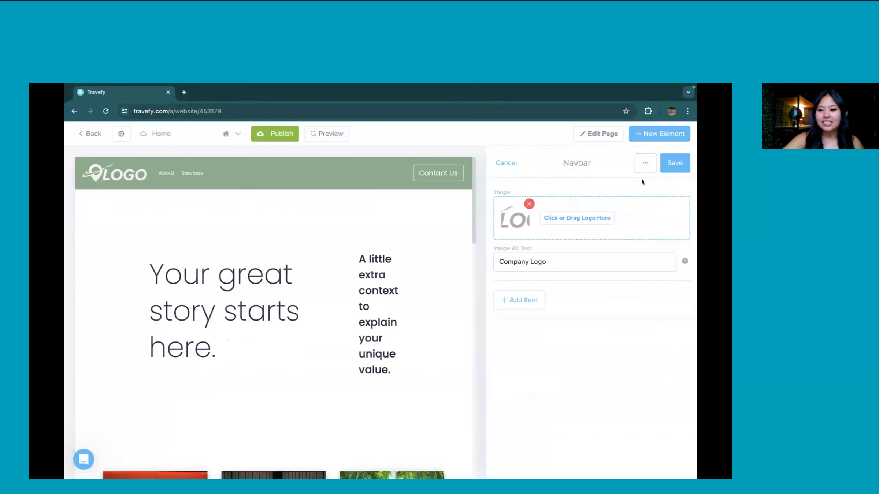
pyautogui.scroll(-1, 446, 220)
pyautogui.scroll(-10, 445, 220)
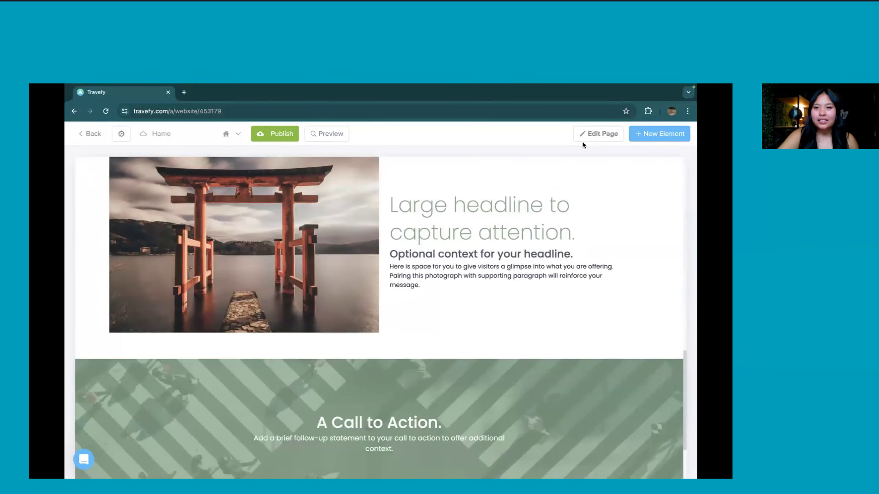
# Add a Calendly Embed element between the torii gate image section and the call to action, and save it with its default headings
pyautogui.click(658, 138)
pyautogui.scroll(-2, 629, 197)
pyautogui.scroll(-10, 630, 197)
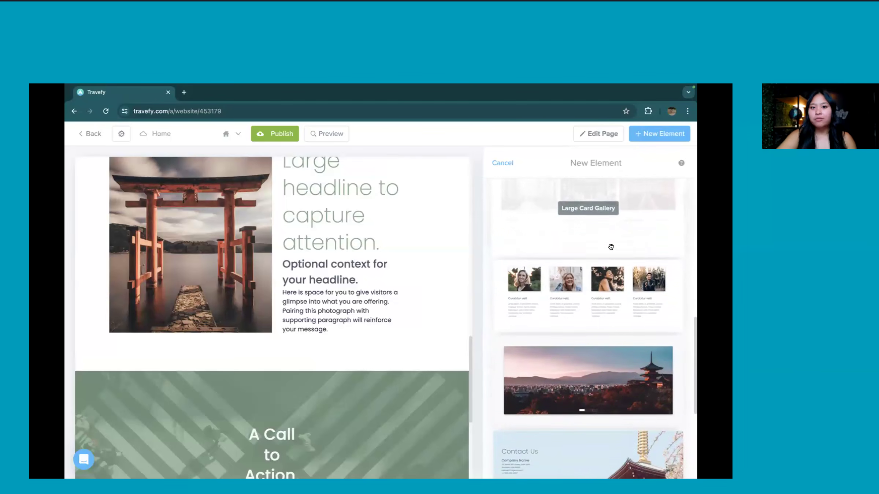
pyautogui.scroll(-1, 610, 247)
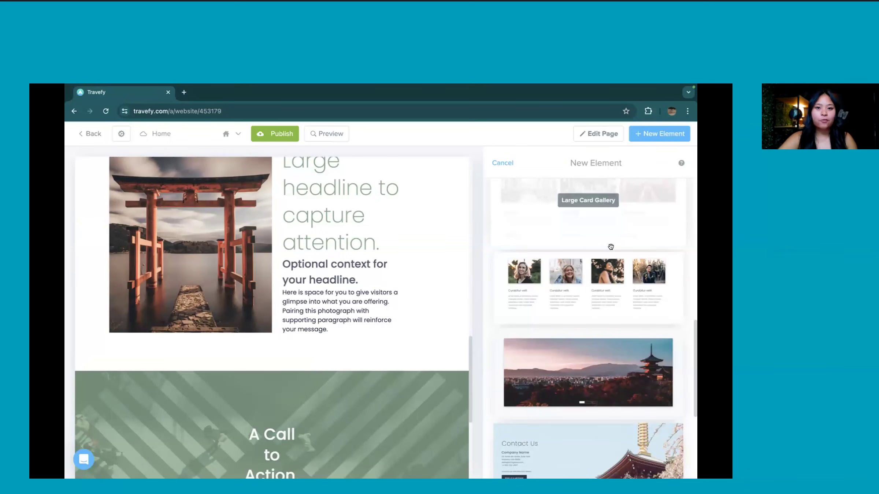
pyautogui.scroll(-5, 611, 247)
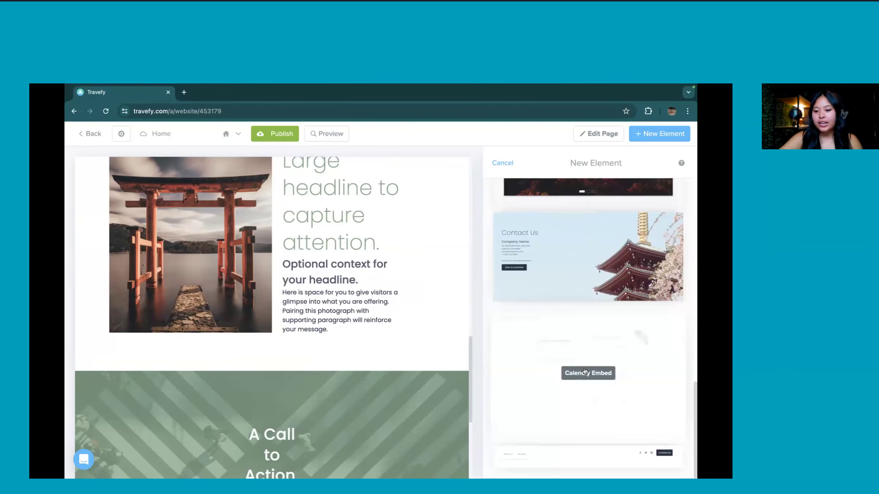
pyautogui.moveTo(640, 359); pyautogui.dragTo(360, 388)
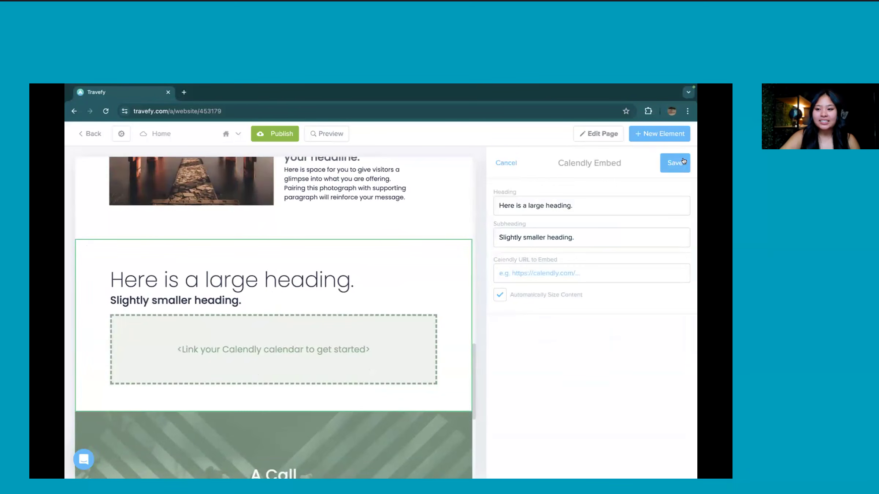
pyautogui.click(684, 161)
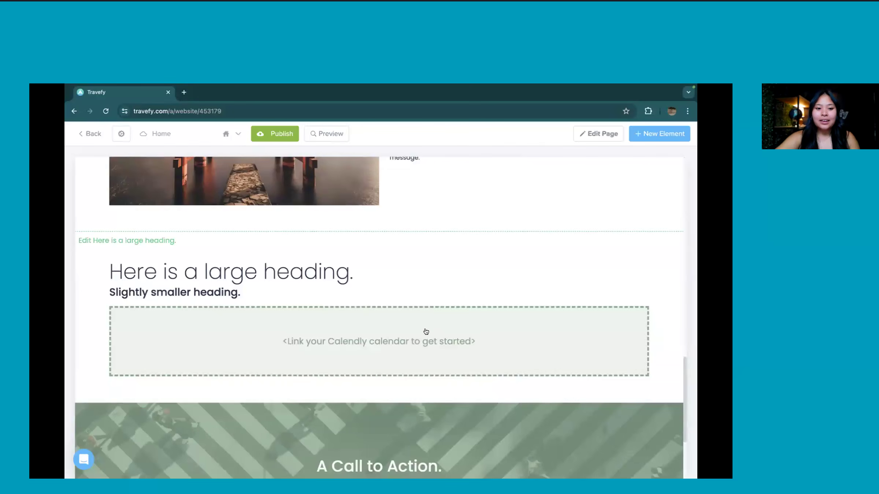
# Replace the Home page's hero heading with "Bonnie | Voyage"
pyautogui.scroll(15, 426, 332)
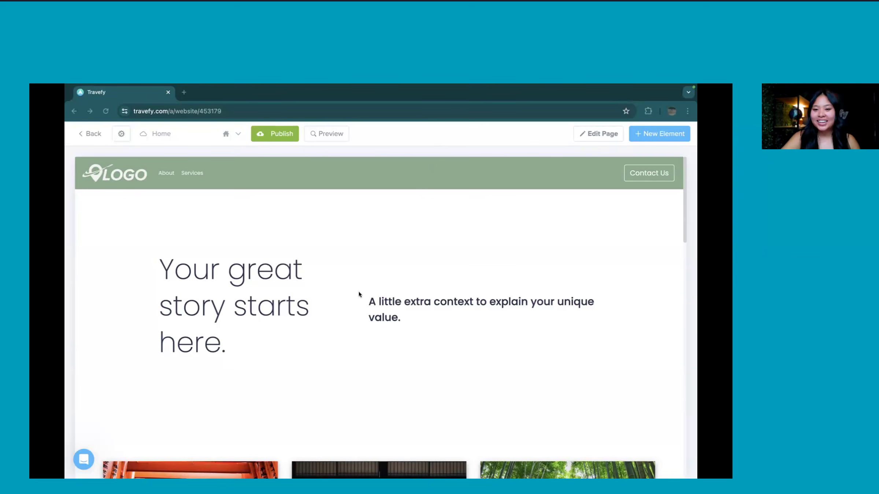
pyautogui.click(337, 298)
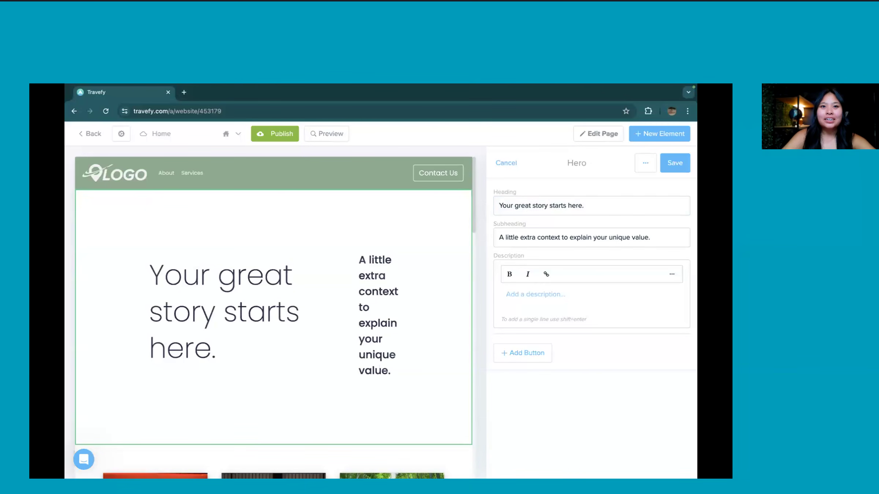
pyautogui.tripleClick(547, 199)
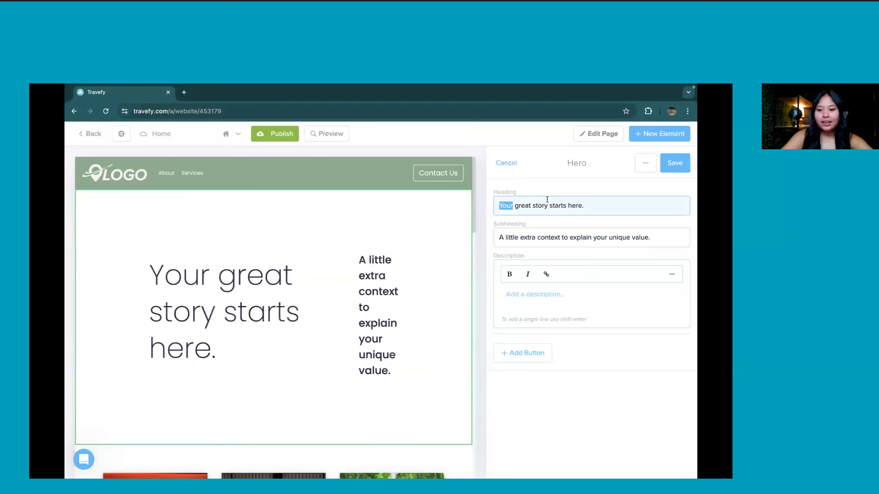
pyautogui.press('BackSpace')
pyautogui.write('Bonnie Voy')
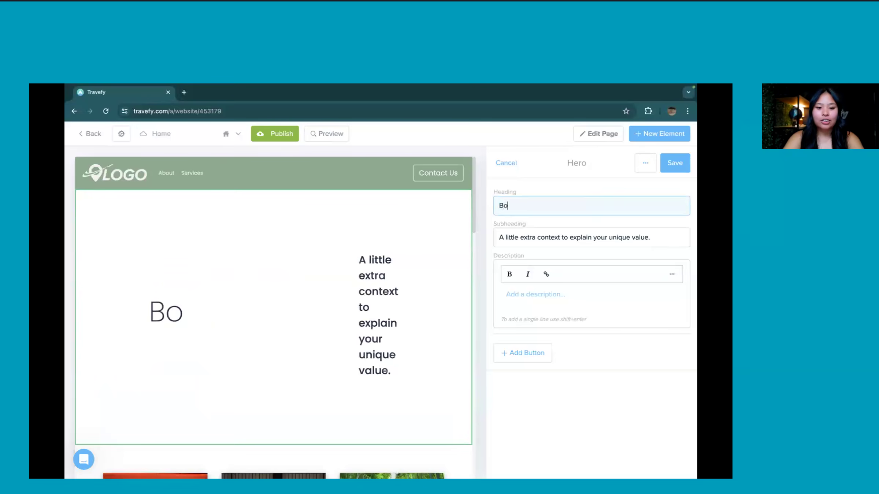
pyautogui.press('BackSpace')
pyautogui.press('BackSpace')
pyautogui.press('BackSpace')
pyautogui.press('BackSpace')
pyautogui.write('| Voyage')
# Replace the hero's subheading with "Your Personal Travel Advisor", leaving the description empty
pyautogui.tripleClick(638, 233)
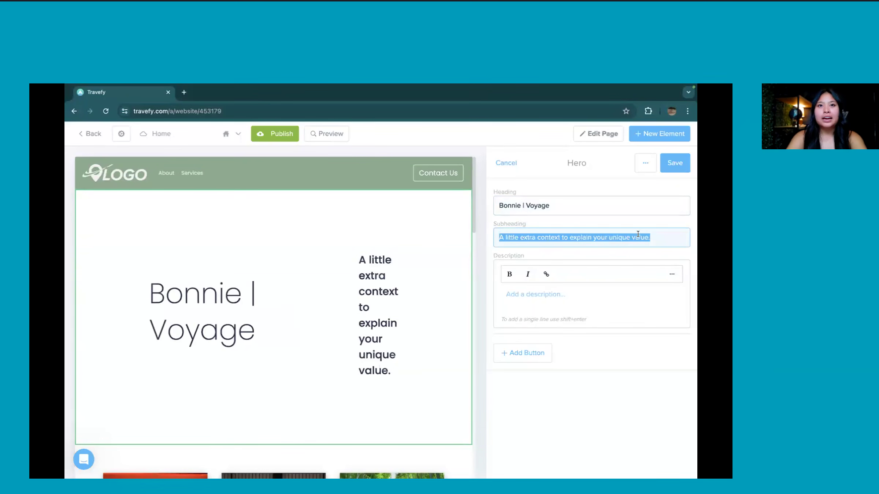
pyautogui.press('BackSpace')
pyautogui.write('Your ')
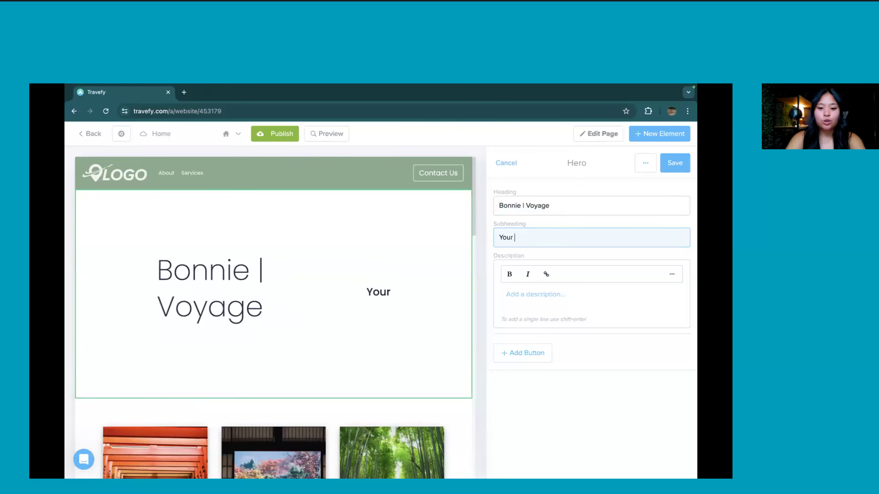
pyautogui.write('Personal Travel Advisor')
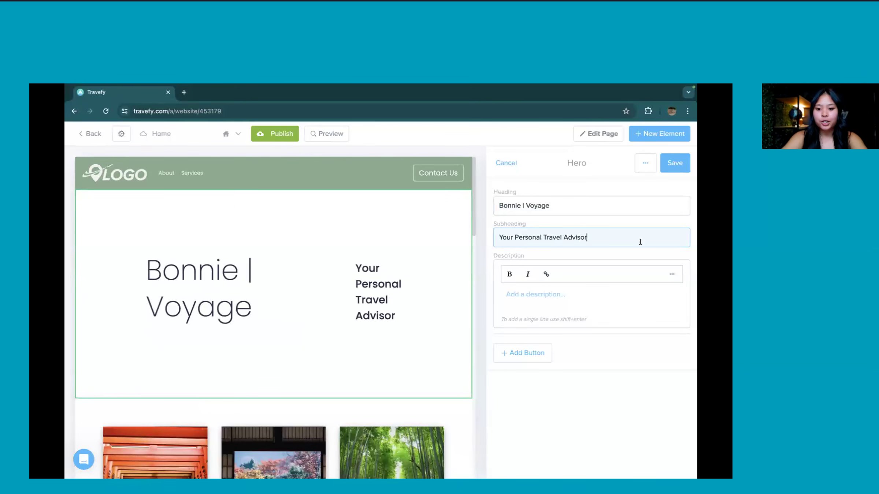
pyautogui.click(629, 292)
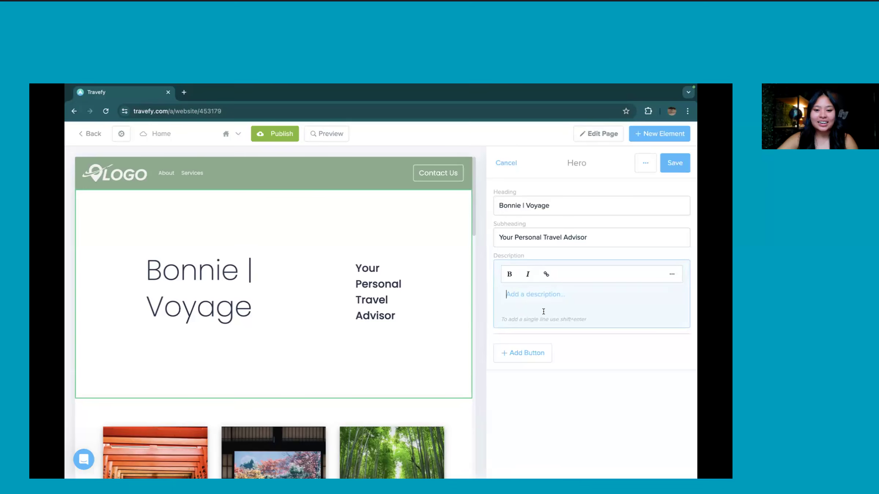
pyautogui.click(464, 314)
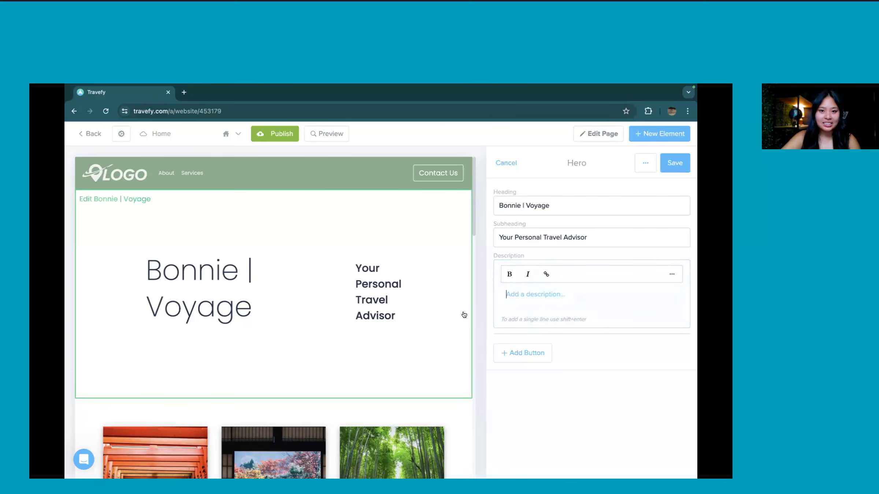
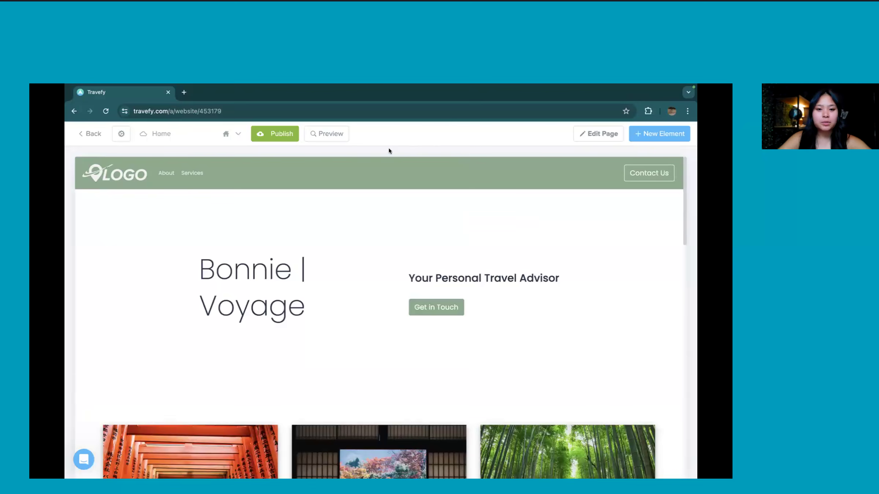
# Preview the site in mobile and desktop views, test the hero's Get in Touch button, and return to the editor
pyautogui.click(347, 135)
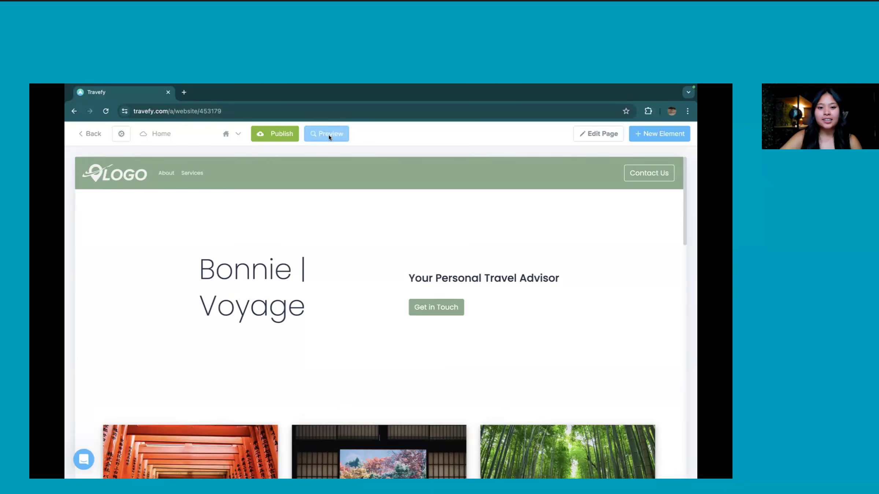
pyautogui.click(88, 134)
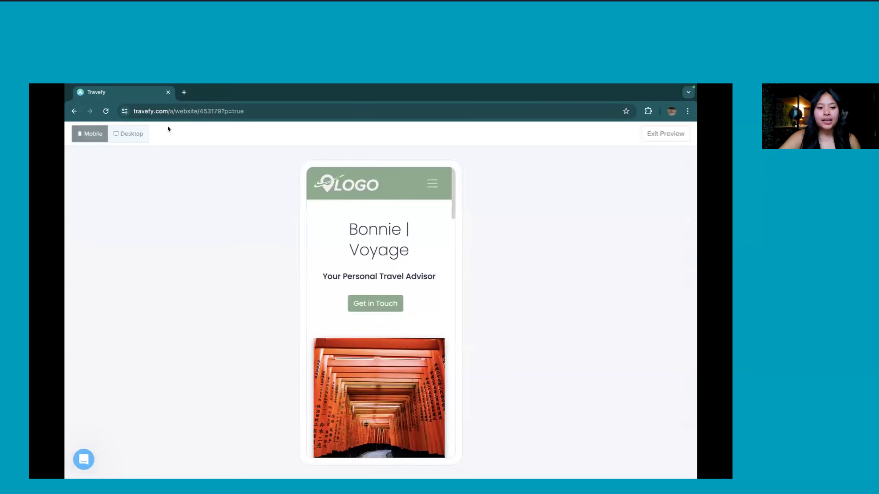
pyautogui.click(137, 136)
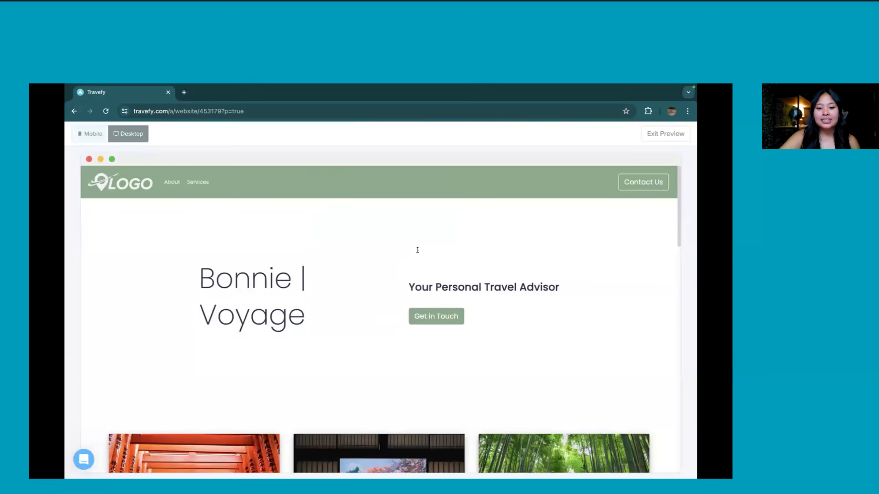
pyautogui.click(444, 321)
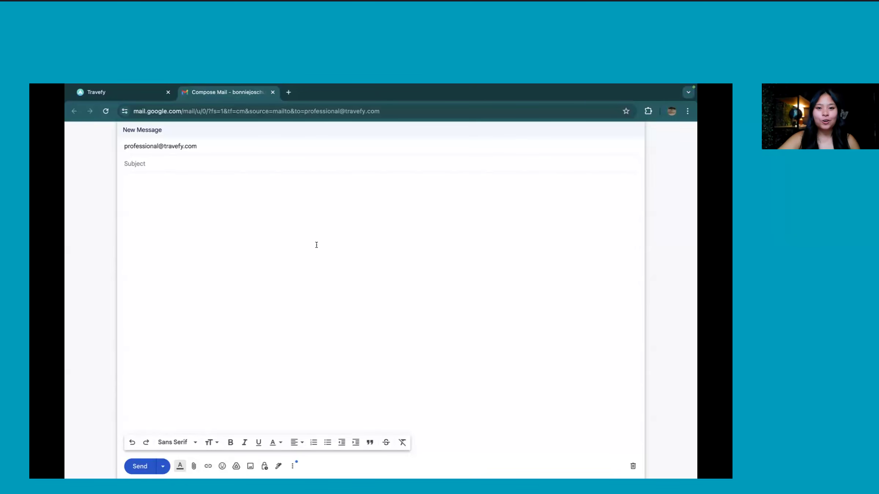
pyautogui.click(273, 92)
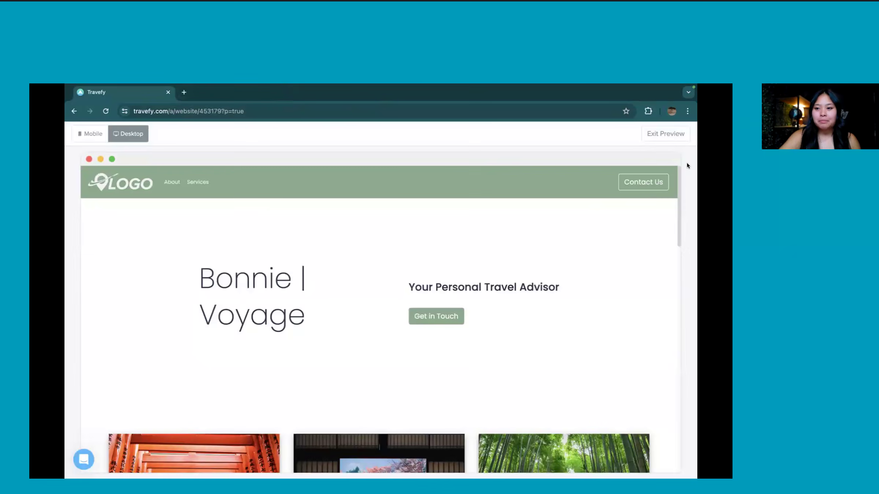
pyautogui.click(665, 134)
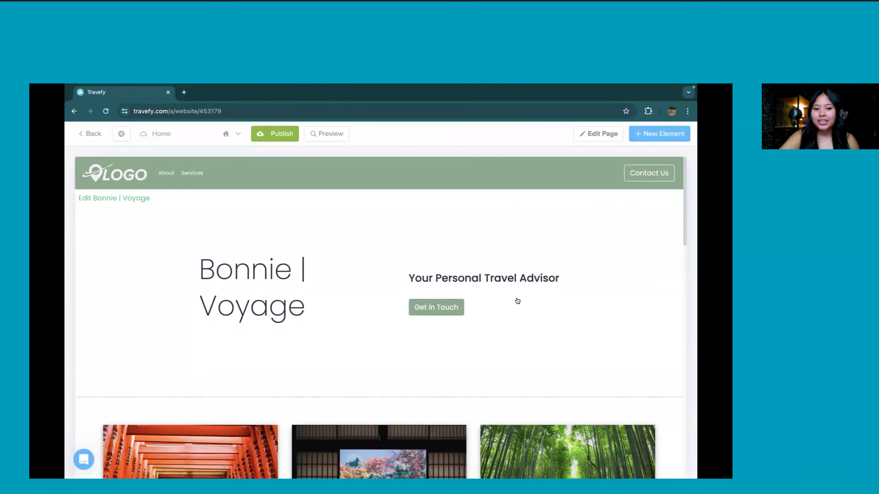
# Give the Large Card Gallery the heading "Featured Upcoming Trips"
pyautogui.scroll(-6, 517, 302)
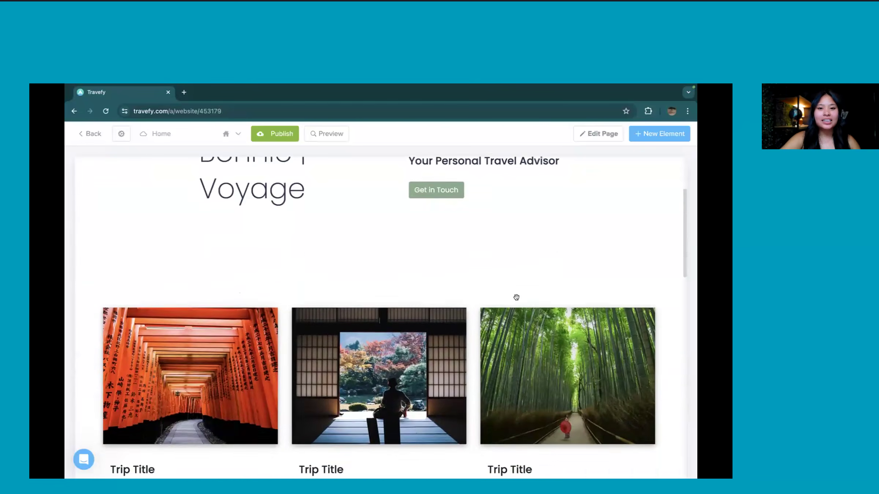
pyautogui.scroll(-2, 517, 299)
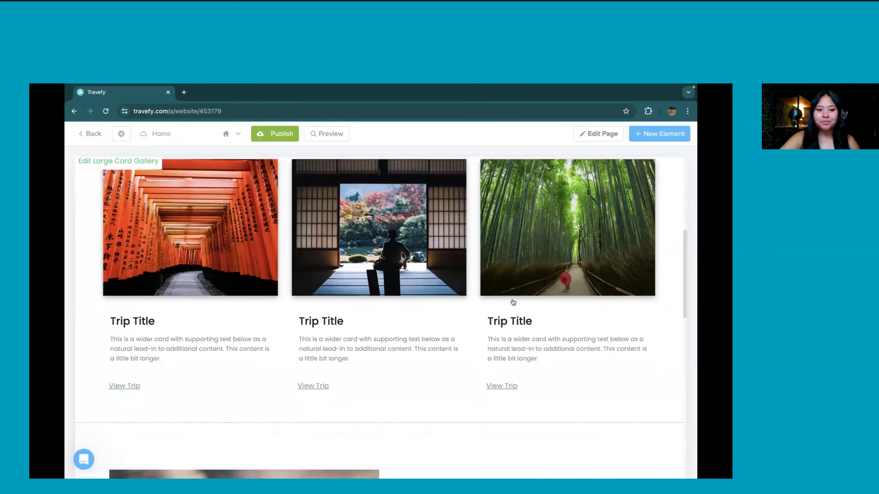
pyautogui.scroll(1, 391, 330)
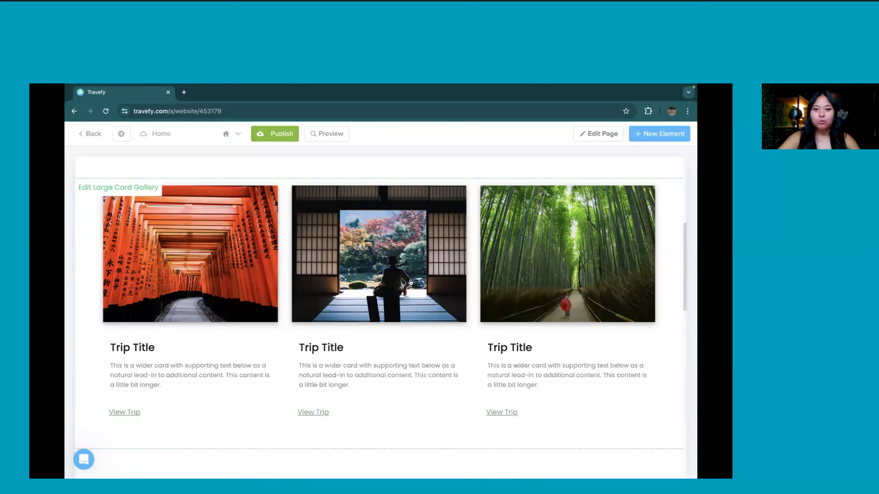
pyautogui.click(331, 316)
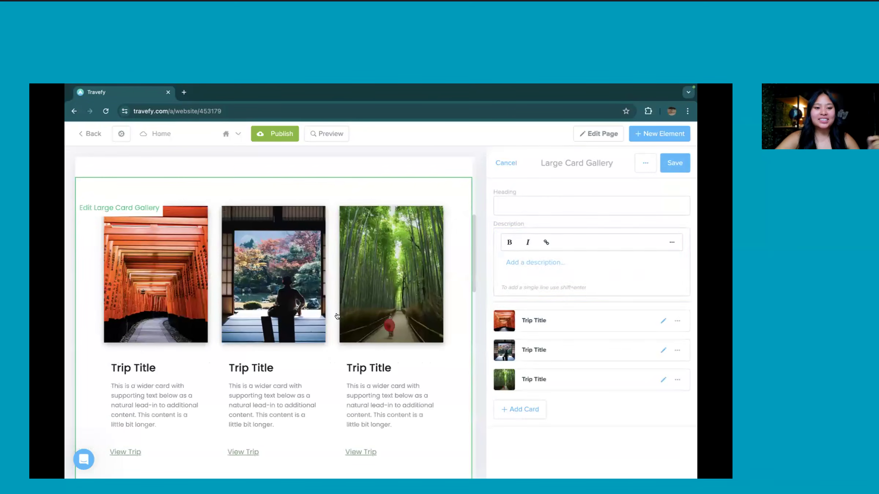
pyautogui.click(531, 210)
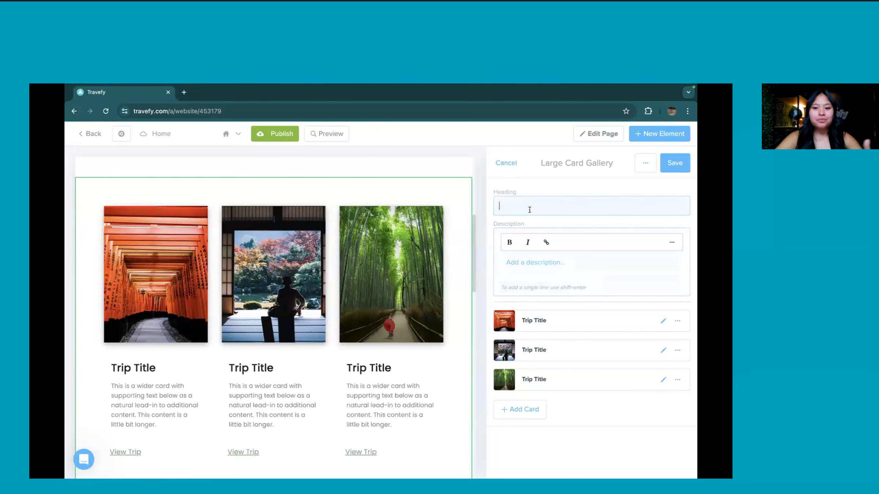
pyautogui.write('Featuer')
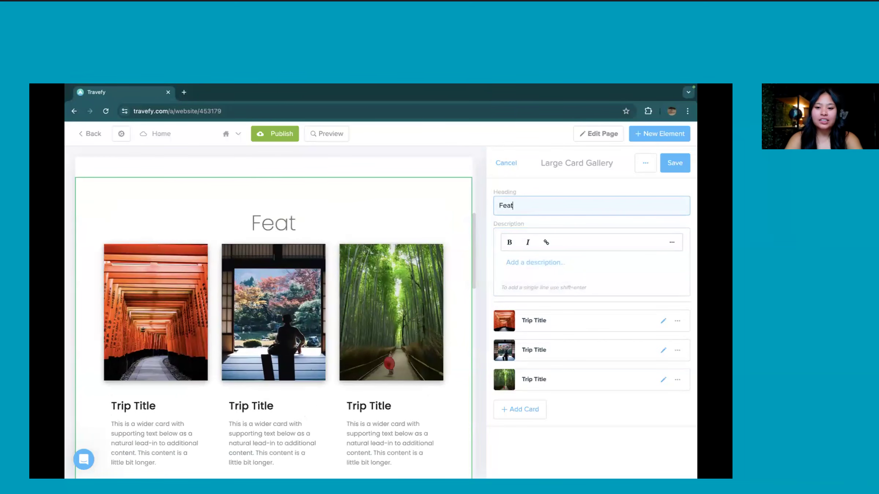
pyautogui.press('BackSpace')
pyautogui.press('BackSpace')
pyautogui.write('red Upcoming Trips')
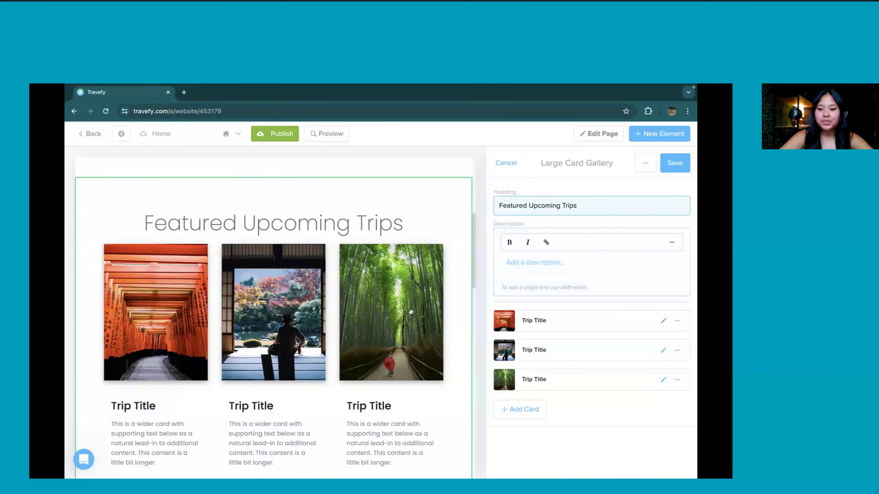
# Autofill the gallery's first card by importing the Travefy trip "Western Caribbean with Mexico Cruise"
pyautogui.scroll(-2, 242, 303)
pyautogui.scroll(-2, 242, 303)
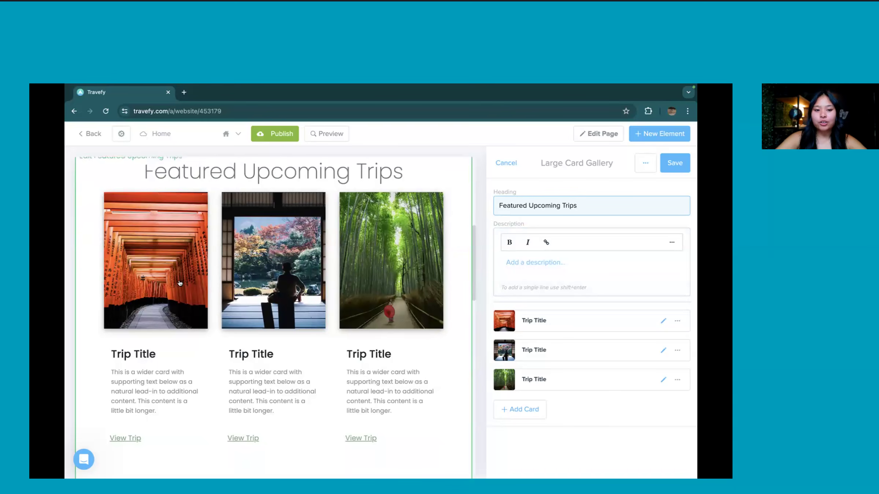
pyautogui.click(663, 321)
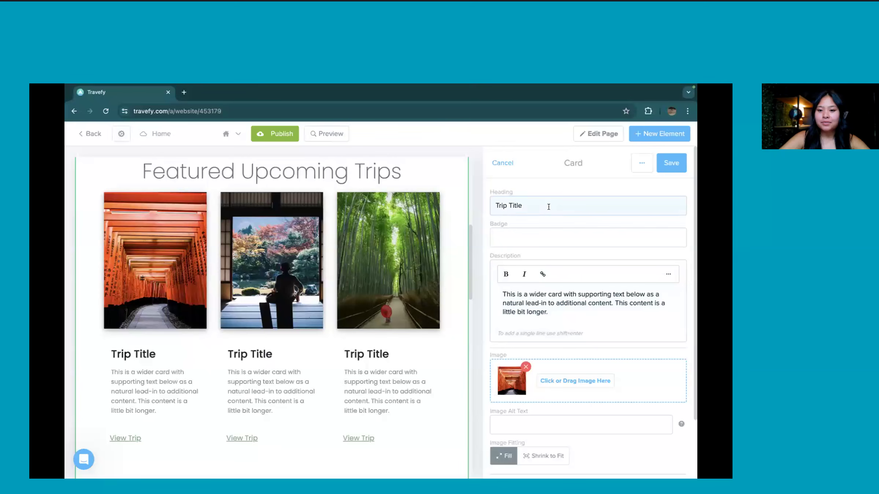
pyautogui.scroll(-2, 548, 207)
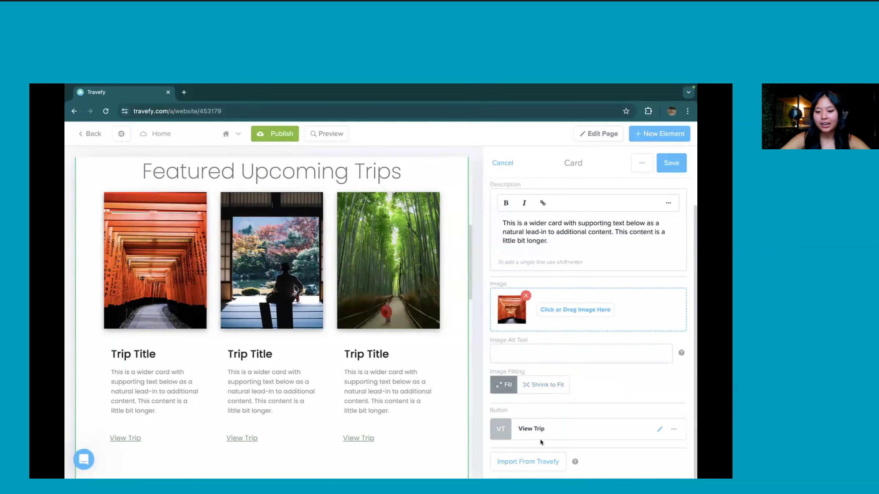
pyautogui.click(538, 461)
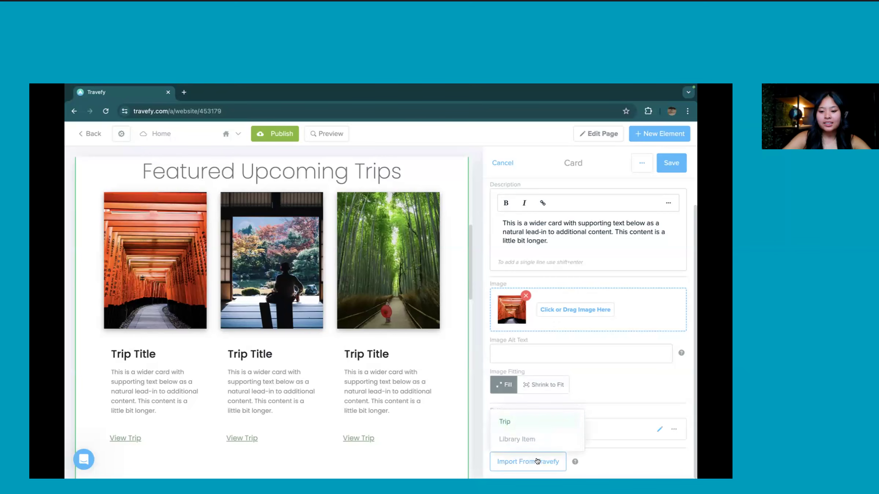
pyautogui.click(541, 425)
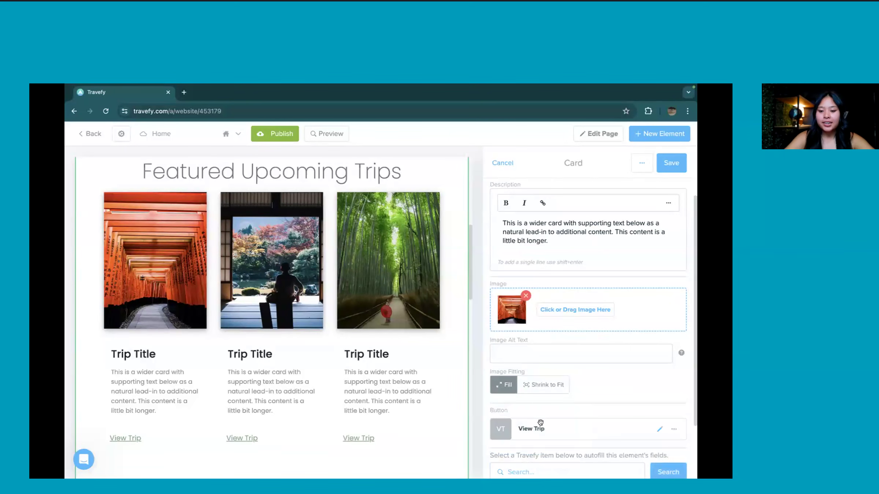
pyautogui.scroll(-3, 541, 424)
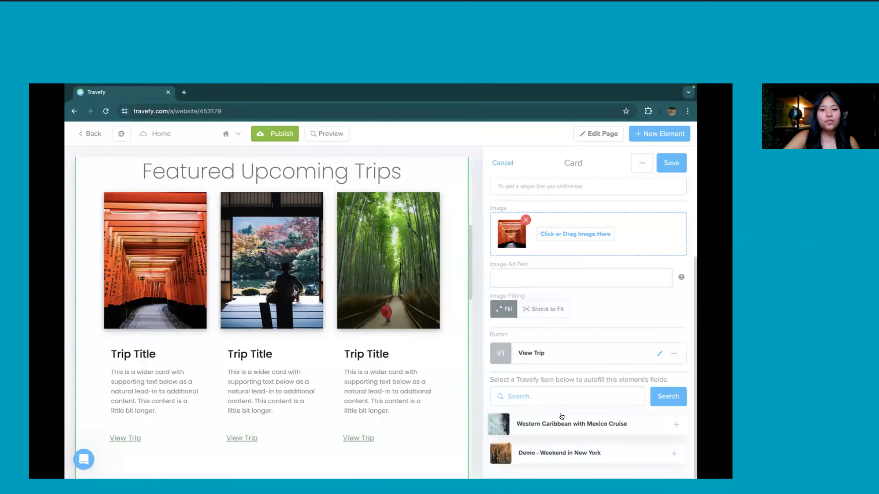
pyautogui.click(675, 423)
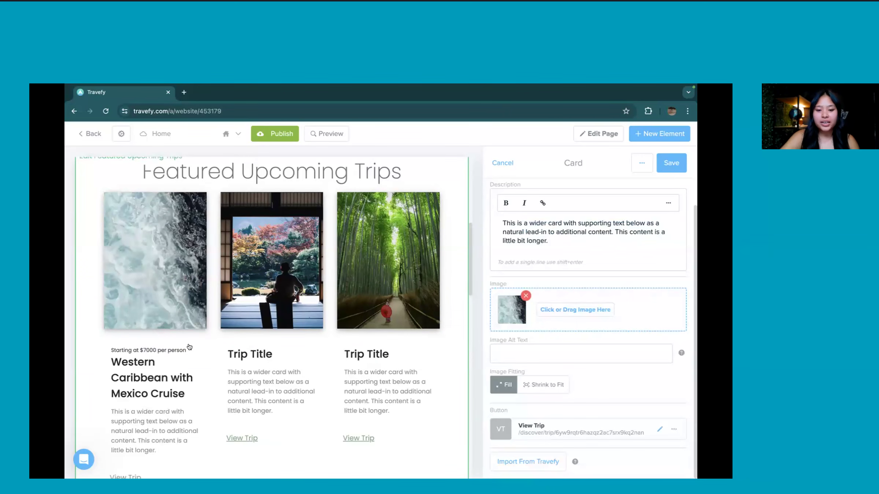
# Replace the first card's description with copy calling the Western Caribbean cruise "the perfect getaway" and ending "Inquire today as spots fill up fast."
pyautogui.moveTo(549, 239); pyautogui.dragTo(503, 222)
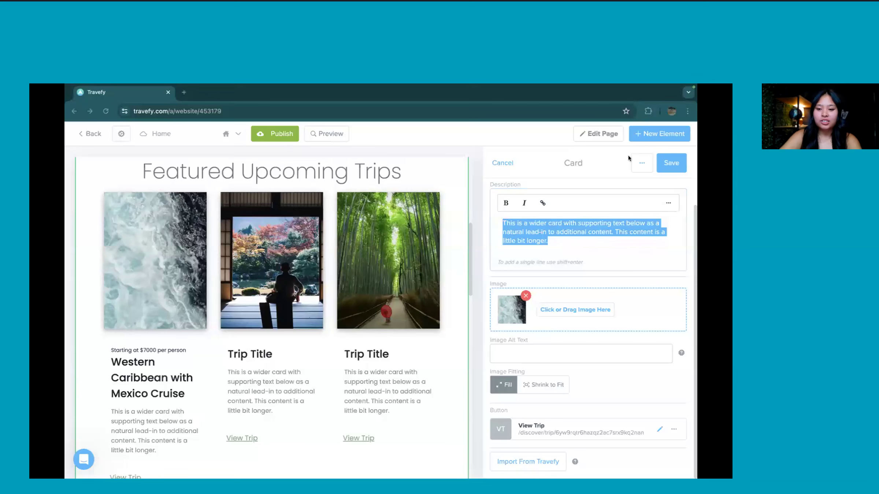
pyautogui.click(560, 237)
pyautogui.moveTo(549, 242); pyautogui.dragTo(497, 220)
pyautogui.write('Ready to cruise to gorgeous Mexico and enjoy some sunshine and relaxation on the seas? This Western Caribbean cruise is the perfect getaway. Inquire today as spots fill up fast.')
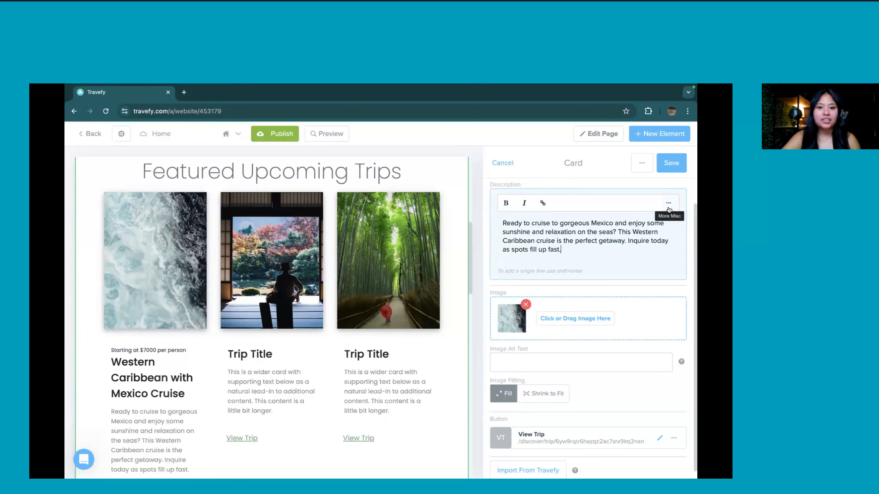
pyautogui.scroll(-1, 588, 266)
pyautogui.scroll(4, 589, 266)
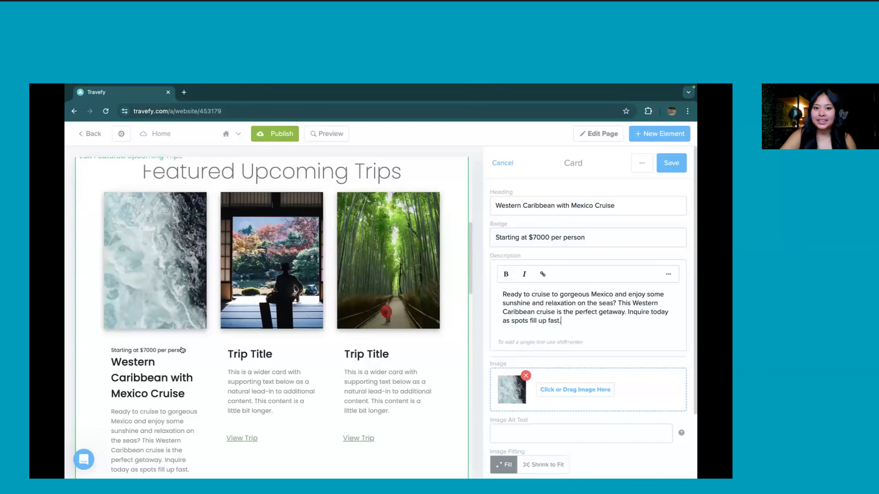
# Keep the badge "Starting at $7000 per person" and save the cruise card and the Large Card Gallery
pyautogui.hotkey('ctrl', 'shift', 'Right')
pyautogui.hotkey('ctrl', 'shift', 'Right')
pyautogui.hotkey('ctrl', 'shift', 'Right')
pyautogui.hotkey('ctrl', 'shift', 'Right')
pyautogui.hotkey('ctrl', 'shift', 'Right')
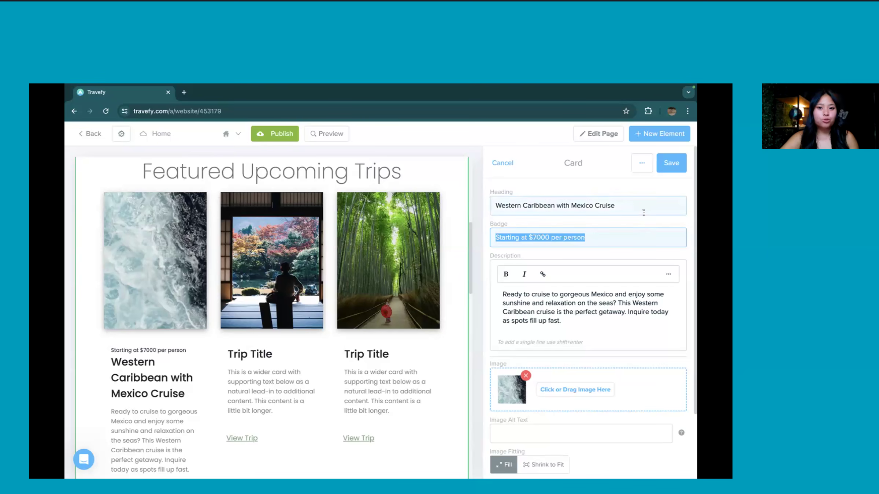
pyautogui.click(649, 184)
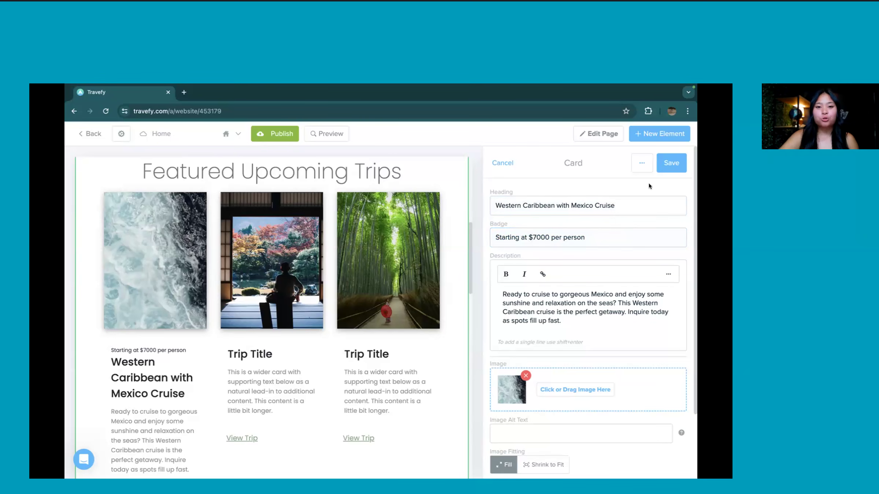
pyautogui.click(668, 170)
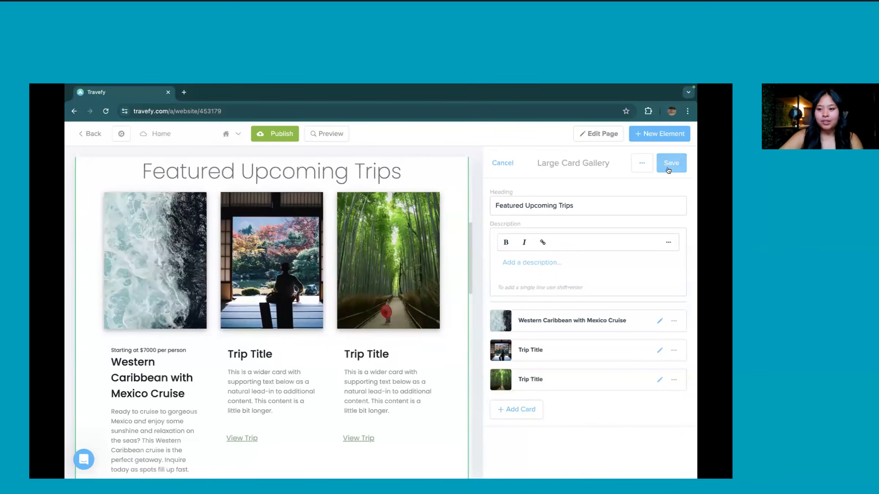
pyautogui.click(668, 170)
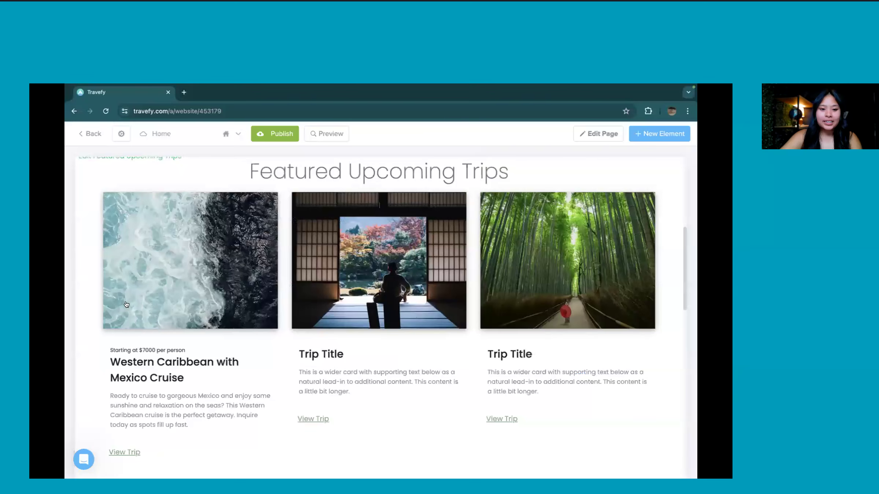
# In the site preview, open the cruise card's linked trip page and examine its day-by-day itinerary
pyautogui.click(312, 135)
pyautogui.scroll(-10, 314, 250)
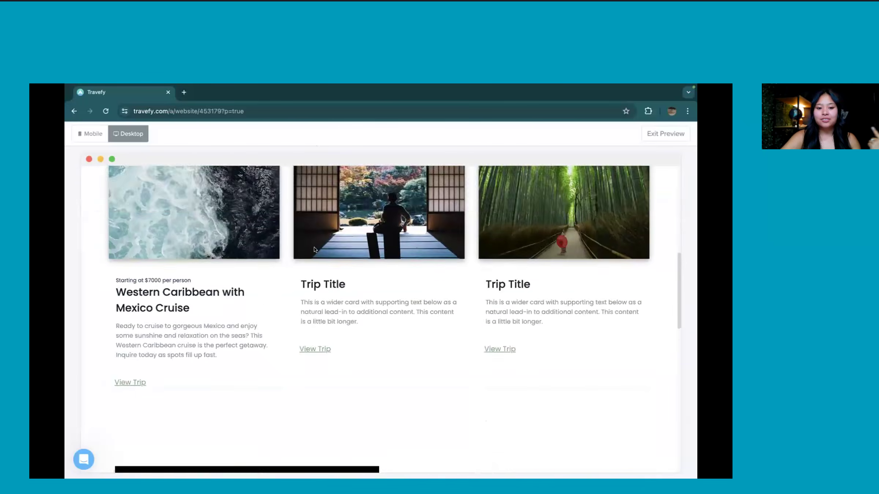
pyautogui.click(127, 338)
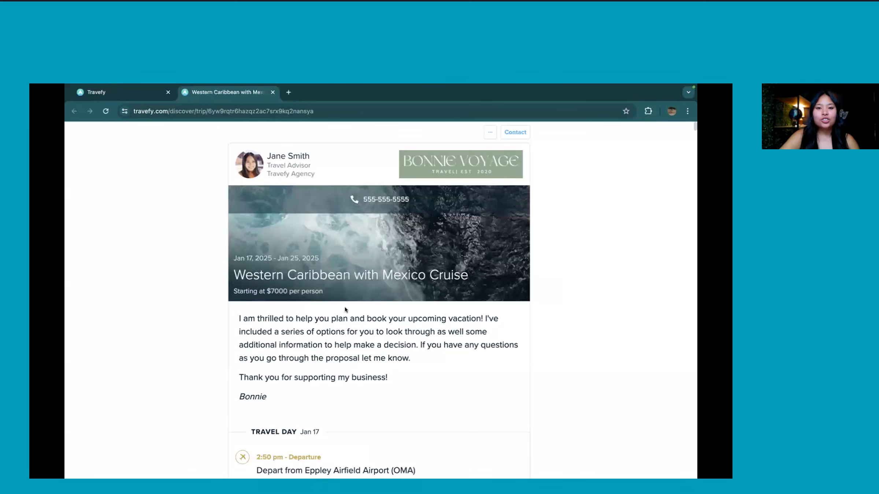
pyautogui.scroll(-1, 345, 310)
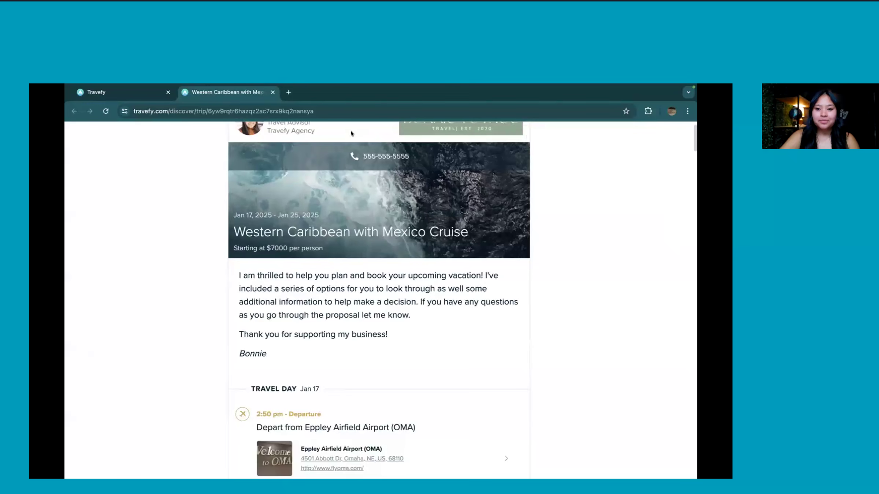
pyautogui.scroll(-7, 360, 316)
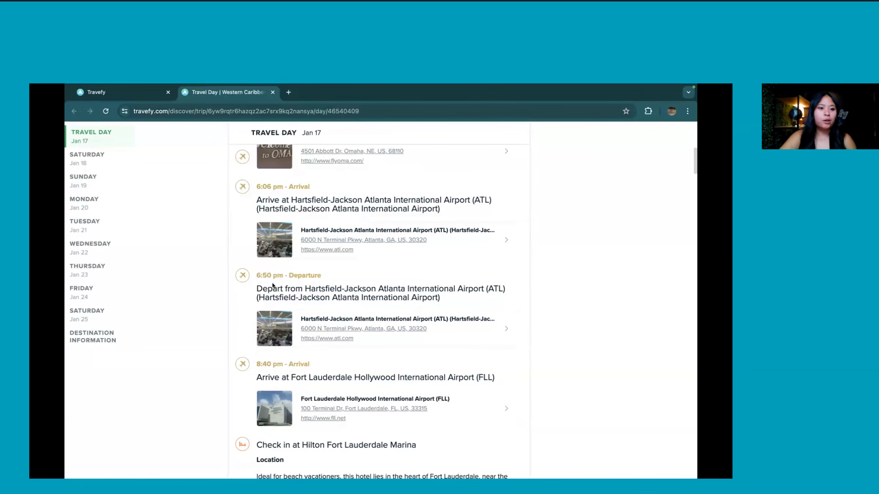
pyautogui.click(95, 155)
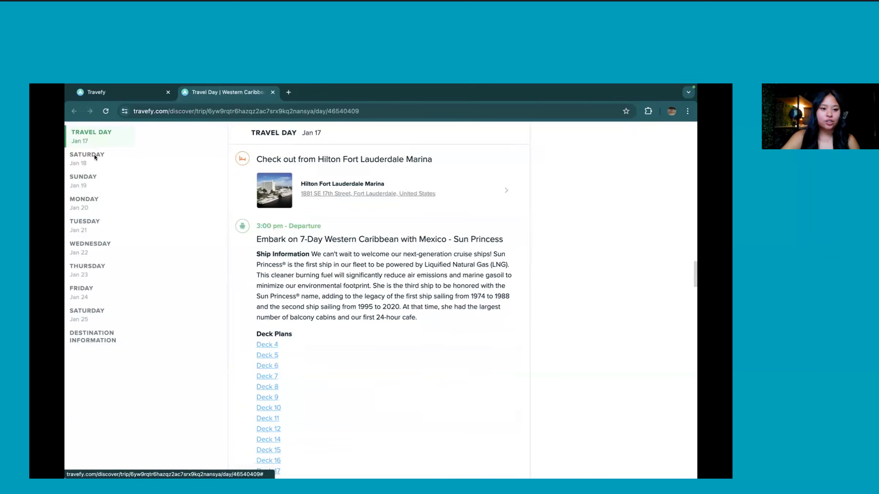
pyautogui.scroll(10, 235, 210)
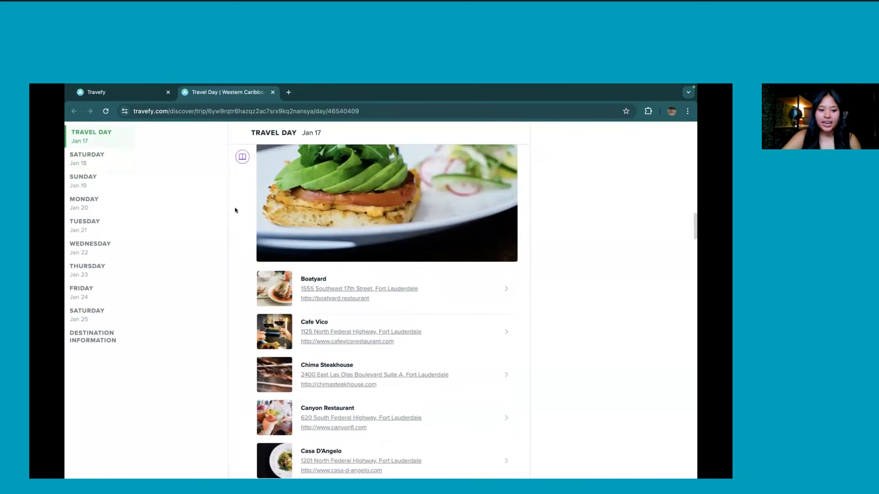
pyautogui.scroll(15, 473, 164)
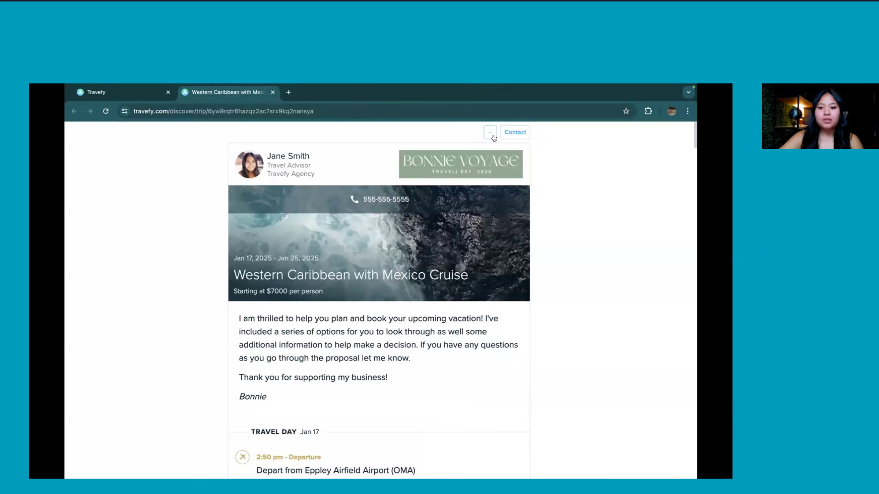
# View the trip page's contact form without sending a message, and return to the website editor
pyautogui.click(520, 134)
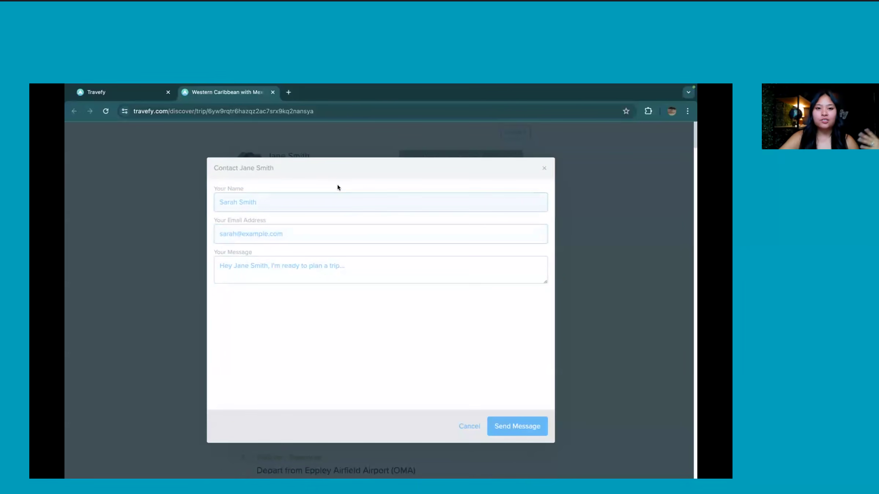
pyautogui.click(543, 169)
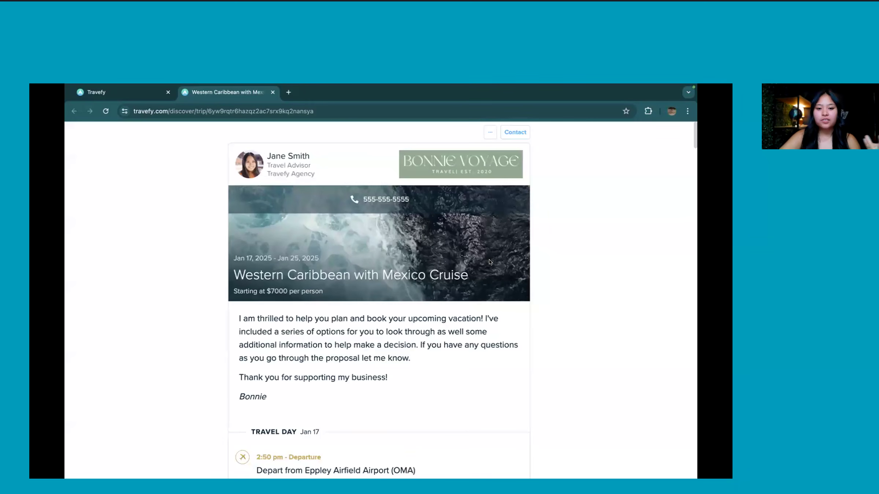
pyautogui.click(138, 98)
pyautogui.scroll(2, 245, 235)
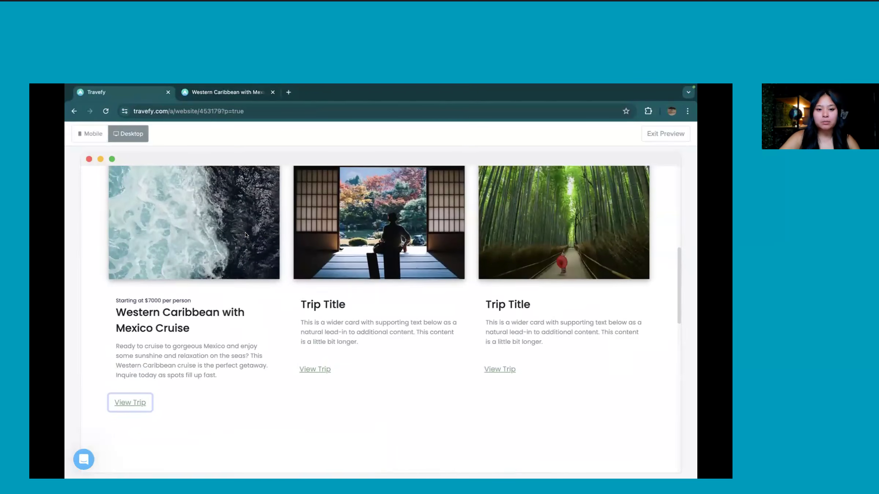
pyautogui.click(203, 96)
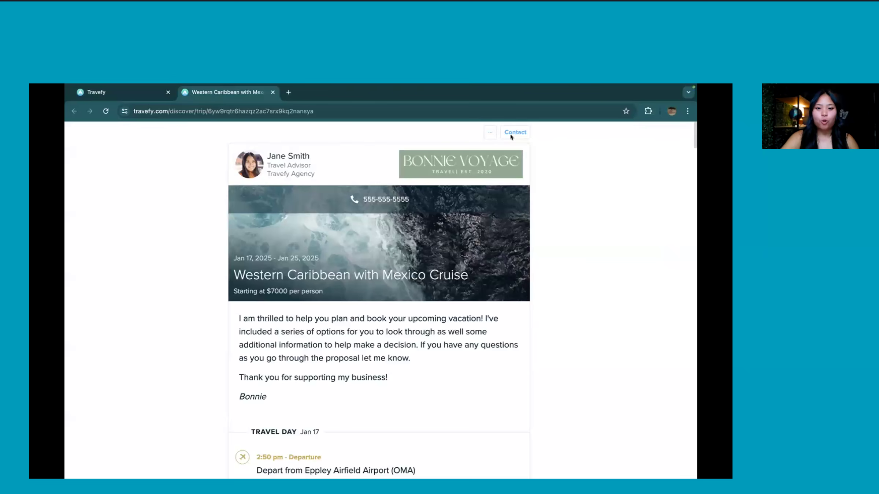
pyautogui.click(272, 93)
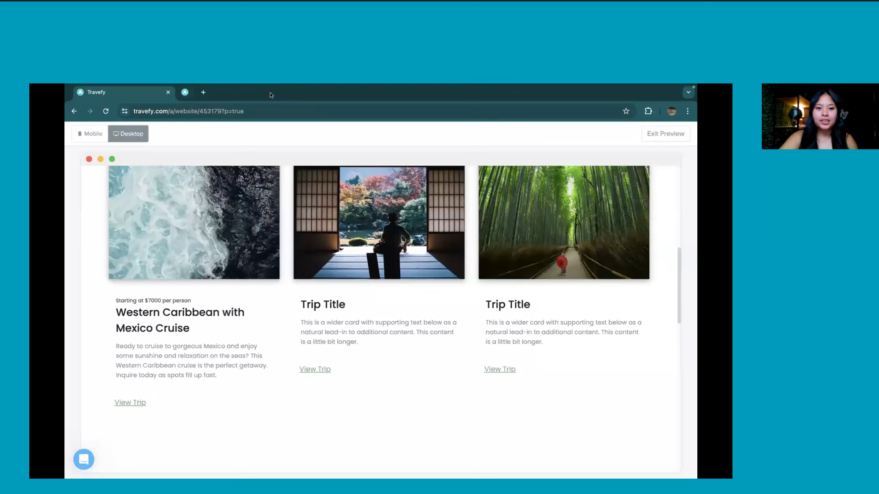
pyautogui.click(671, 140)
# Open the second card of the Featured Upcoming Trips gallery for editing
pyautogui.scroll(-6, 492, 324)
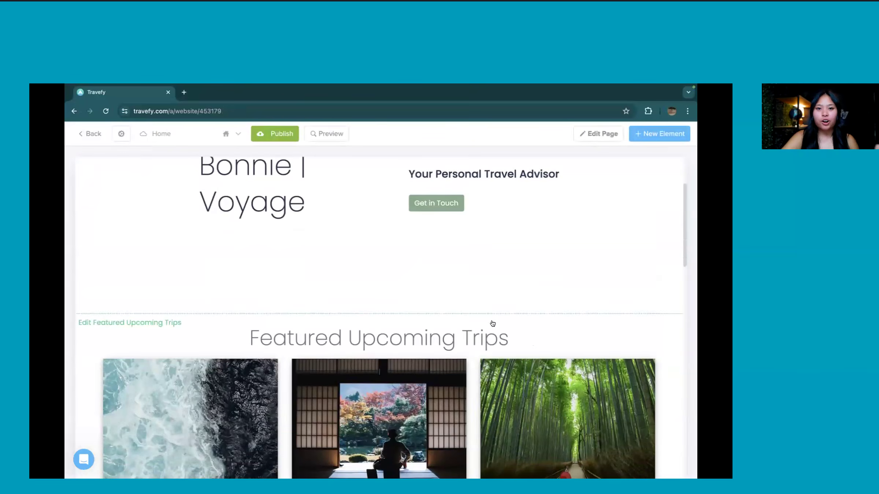
pyautogui.scroll(-2, 493, 323)
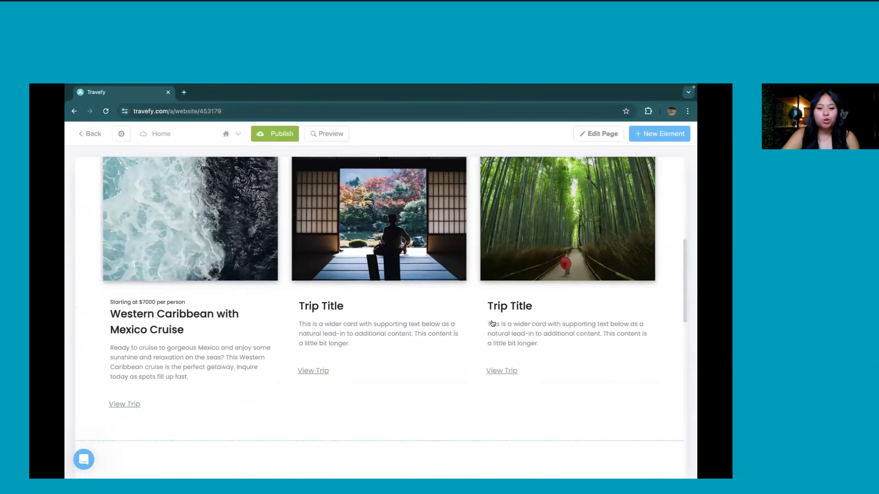
pyautogui.click(411, 296)
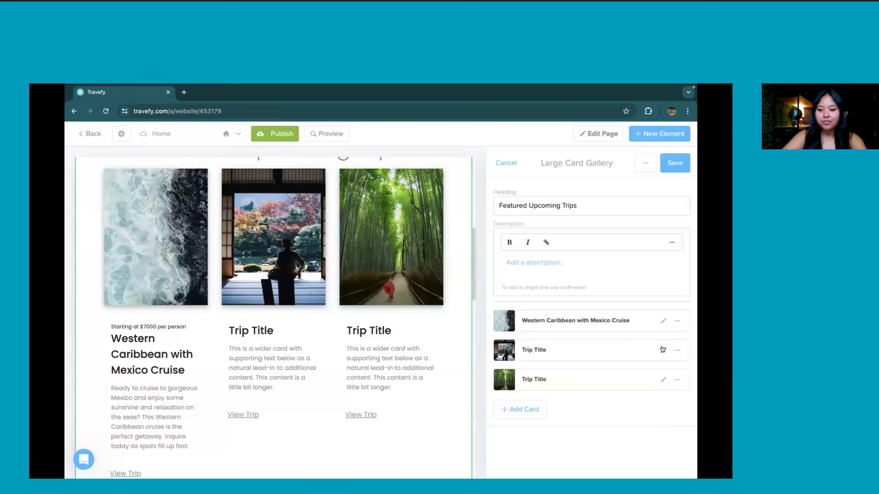
pyautogui.click(663, 350)
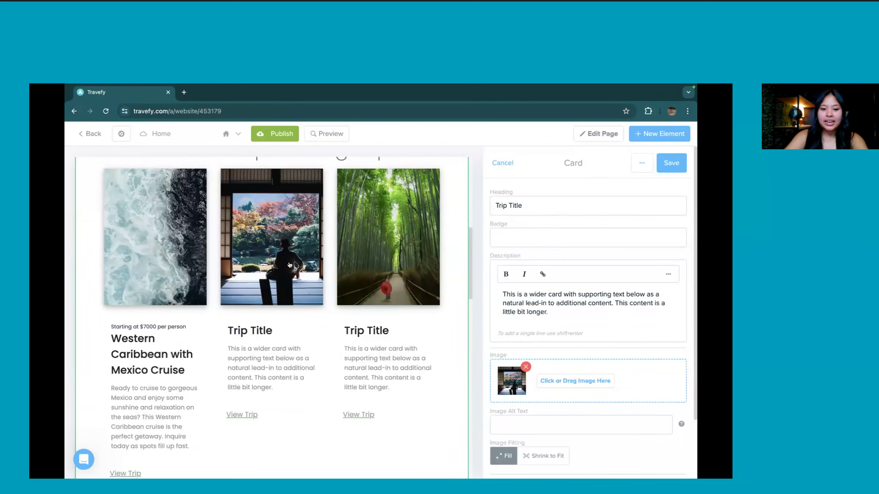
pyautogui.scroll(-2, 531, 339)
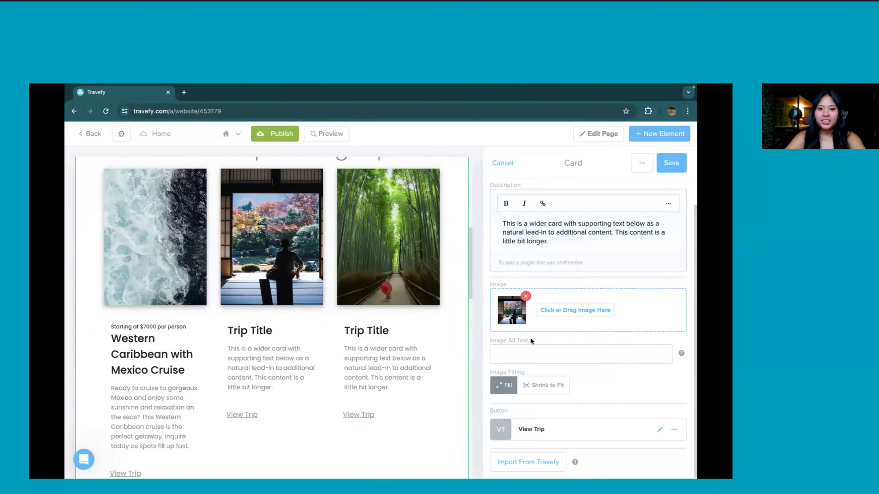
# Examine the upload, website and copy sources for the second card's image, and return to the image database search
pyautogui.click(590, 315)
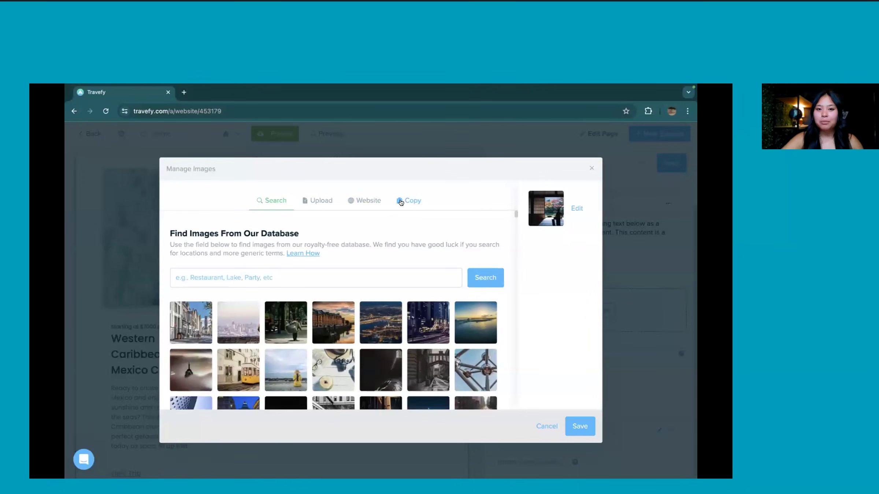
pyautogui.click(321, 201)
pyautogui.click(365, 201)
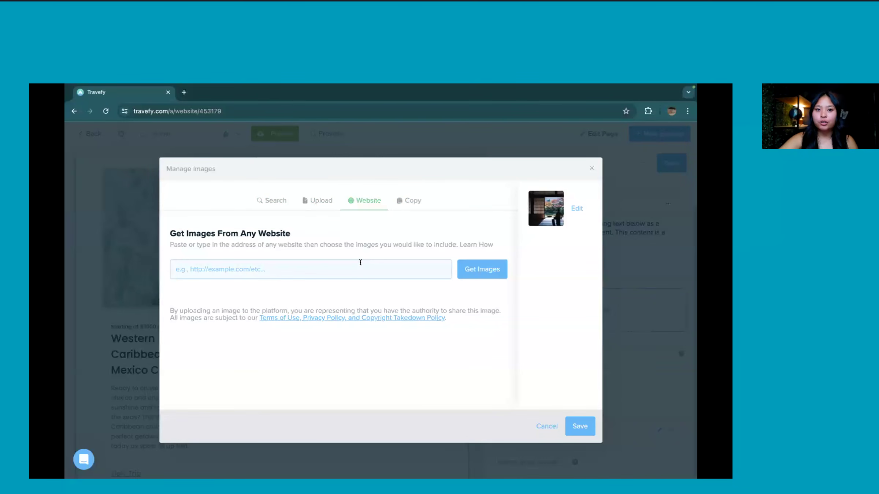
pyautogui.click(401, 202)
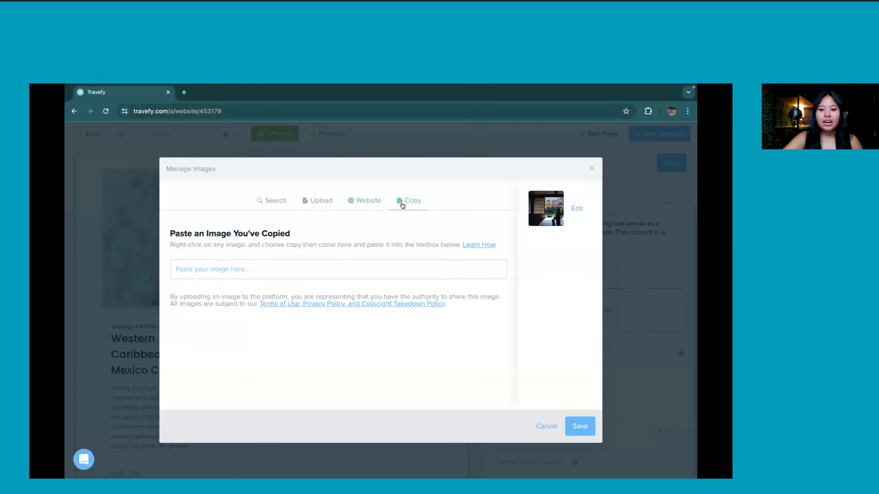
pyautogui.click(282, 198)
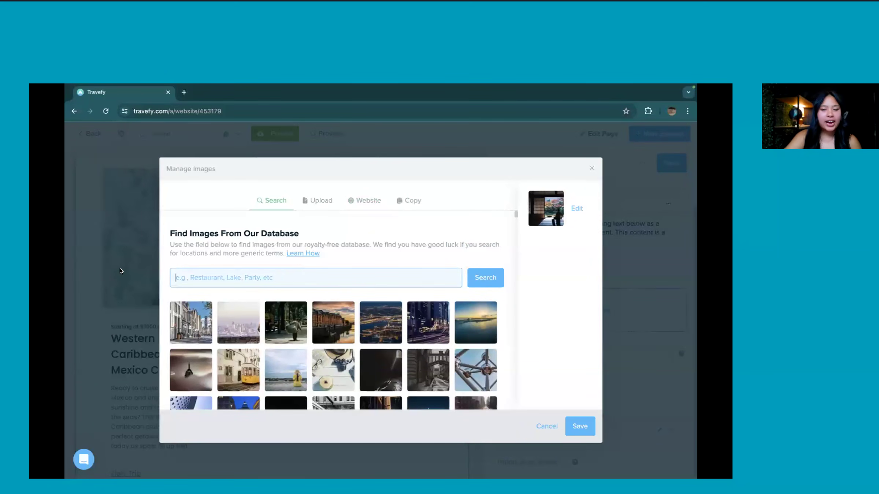
# Search the image database for "resort", use the photo of a thatched hut beside a palm-lined pool for the second card, and save the card
pyautogui.write('resort')
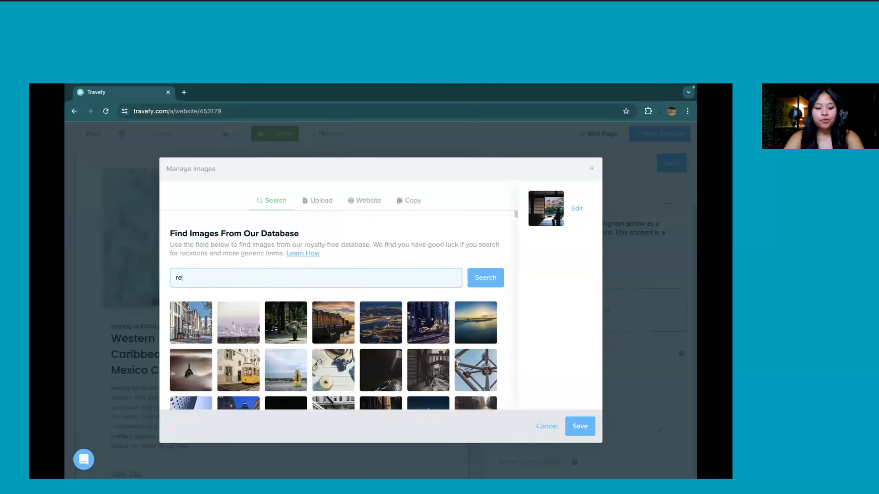
pyautogui.click(502, 269)
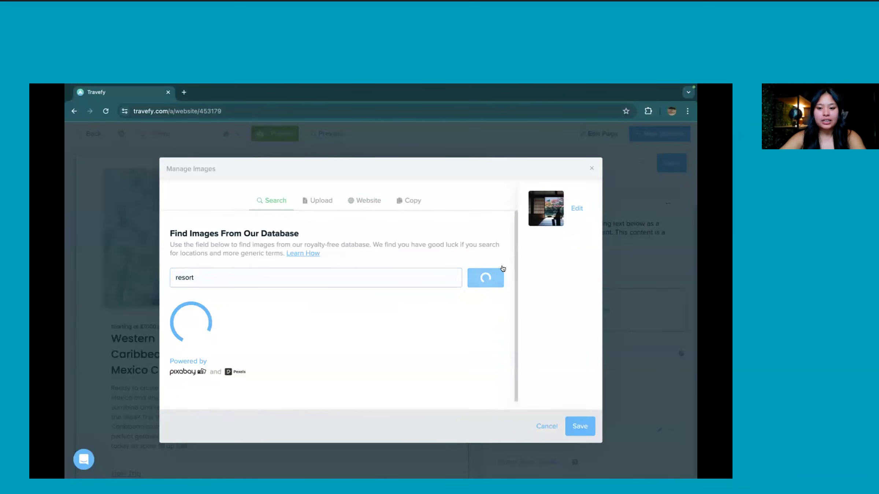
pyautogui.scroll(-3, 500, 270)
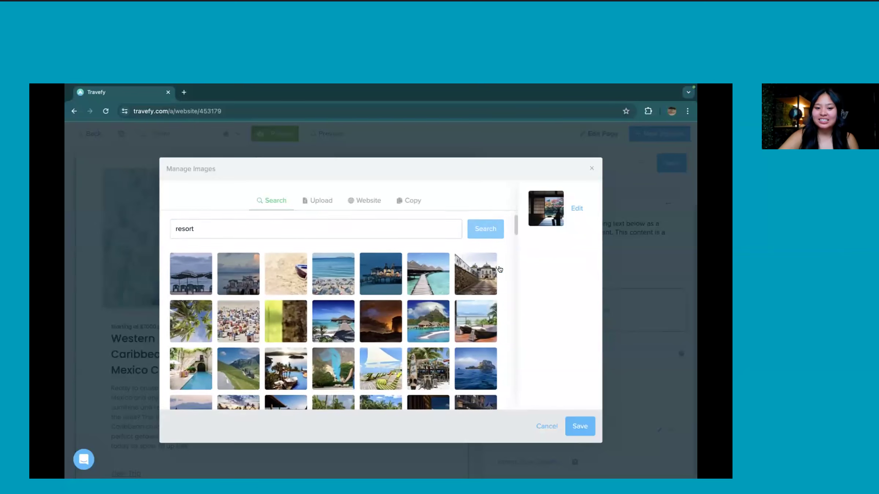
pyautogui.scroll(-3, 499, 270)
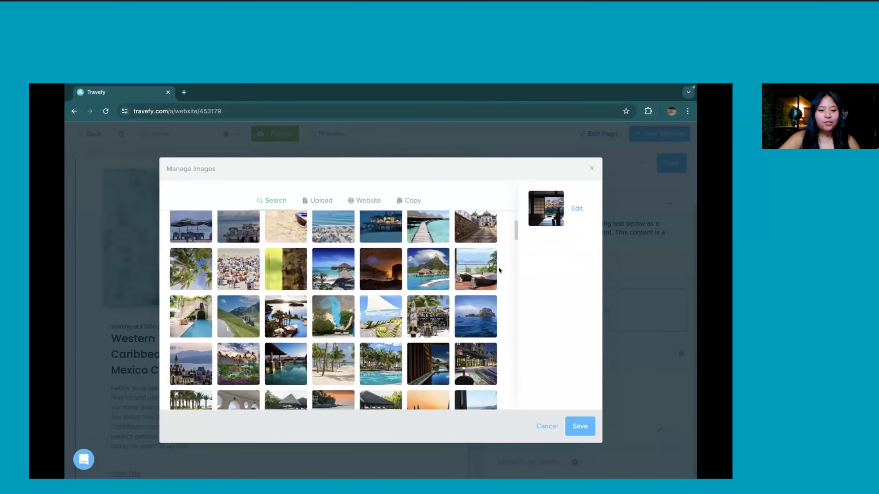
pyautogui.scroll(-1, 498, 271)
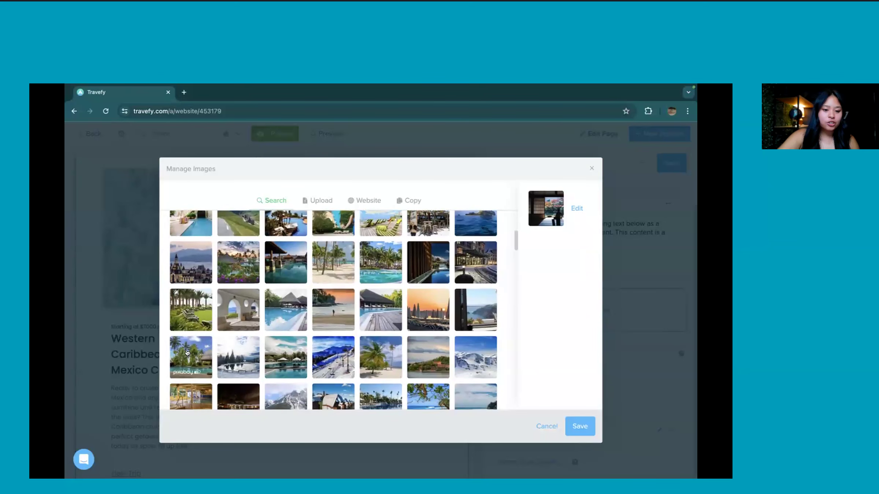
pyautogui.click(187, 353)
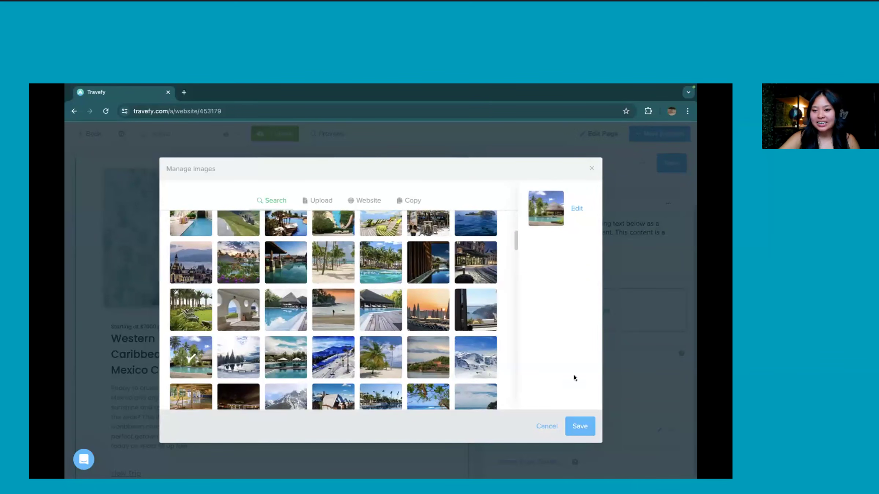
pyautogui.click(579, 424)
pyautogui.click(672, 161)
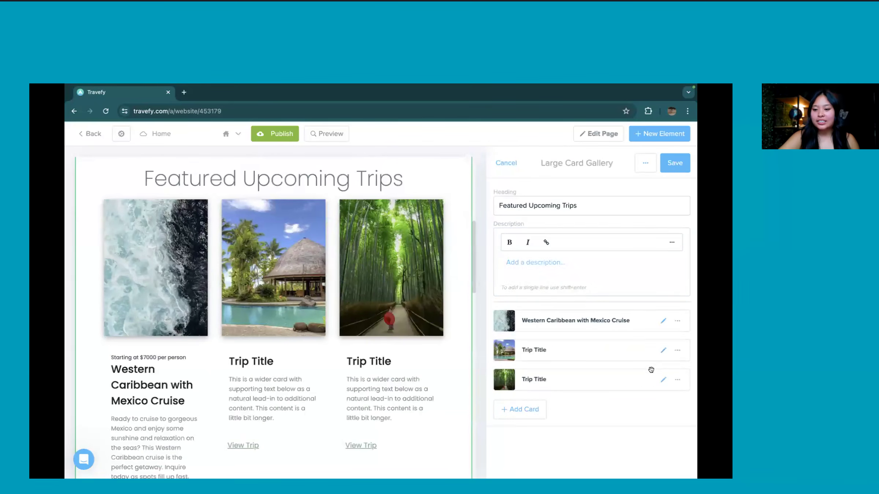
# Open the third Featured Upcoming Trips card for editing and search the image database for "traveler photo"
pyautogui.click(662, 380)
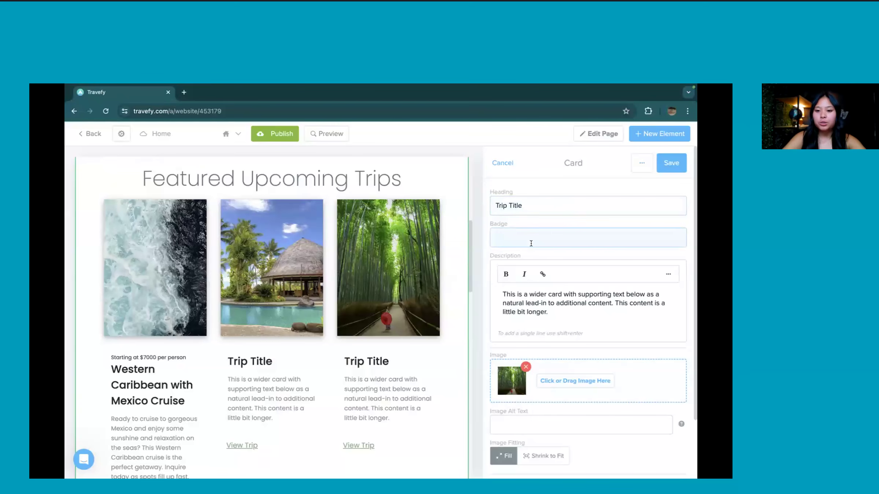
pyautogui.scroll(-2, 533, 298)
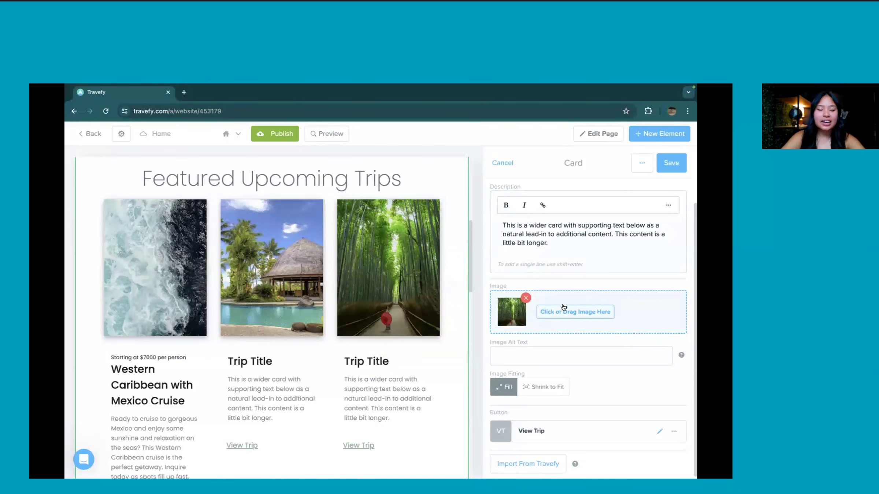
pyautogui.click(563, 307)
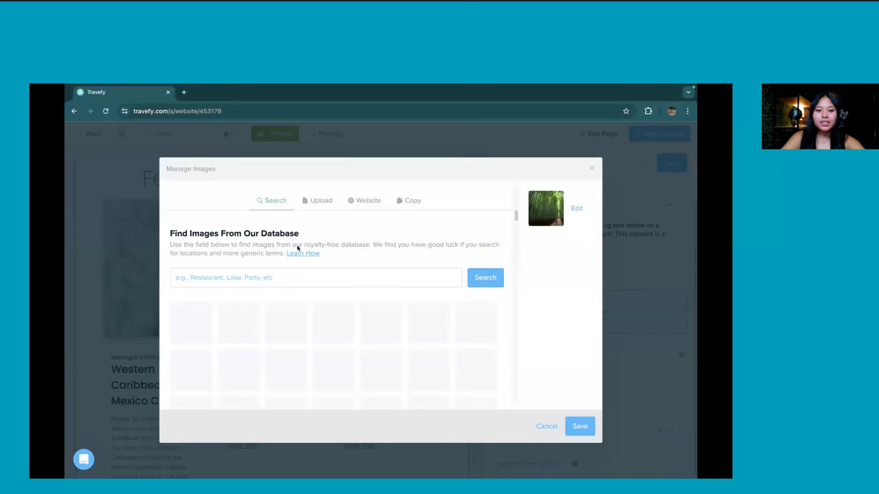
pyautogui.click(284, 278)
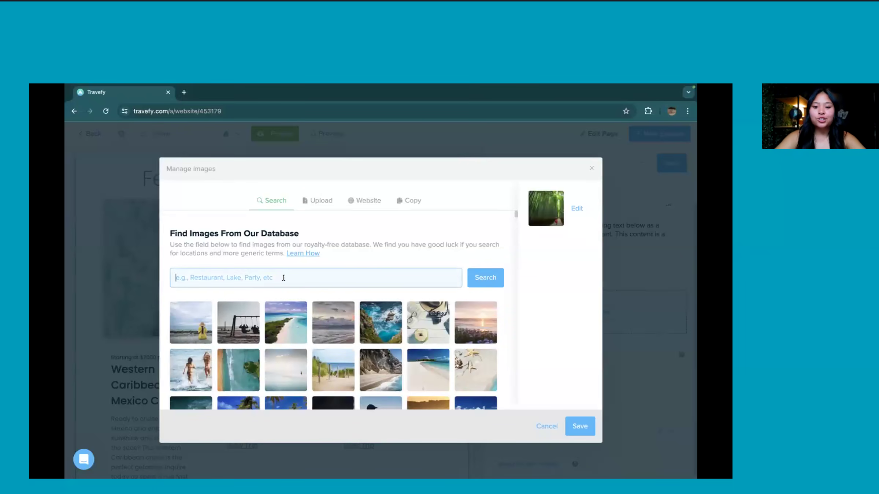
pyautogui.write('t')
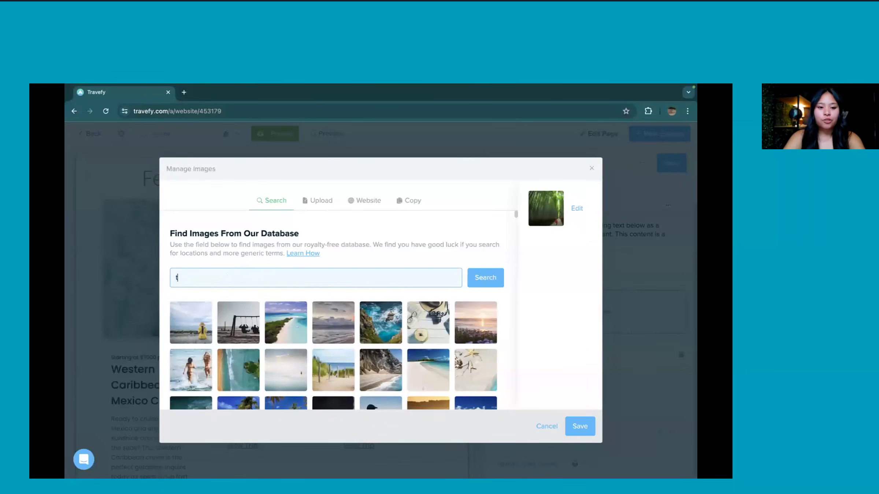
pyautogui.write('raveler photo')
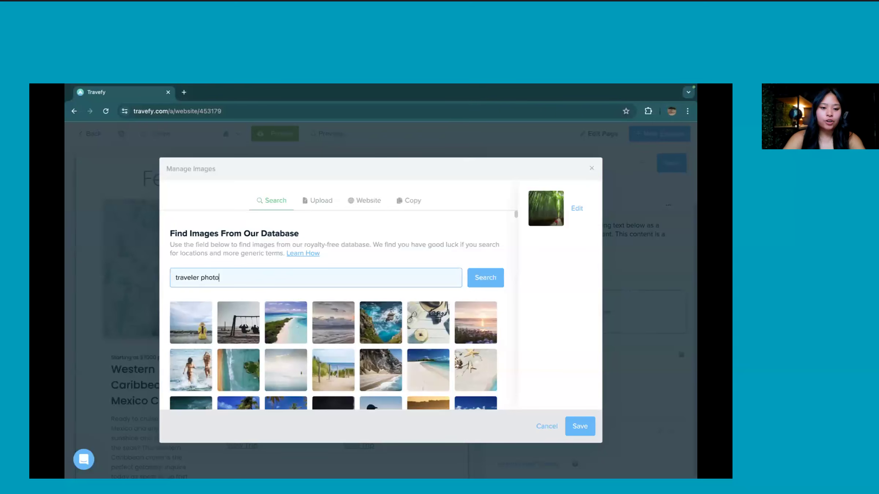
pyautogui.press('Return')
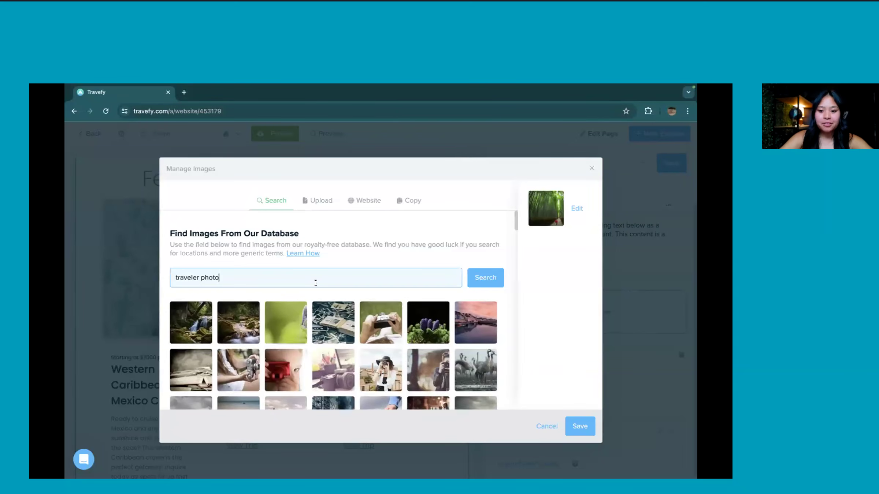
# Use the photo of a woman in a black hat holding a camera for the third card, and save the card and the gallery
pyautogui.scroll(-5, 316, 284)
pyautogui.scroll(-3, 316, 286)
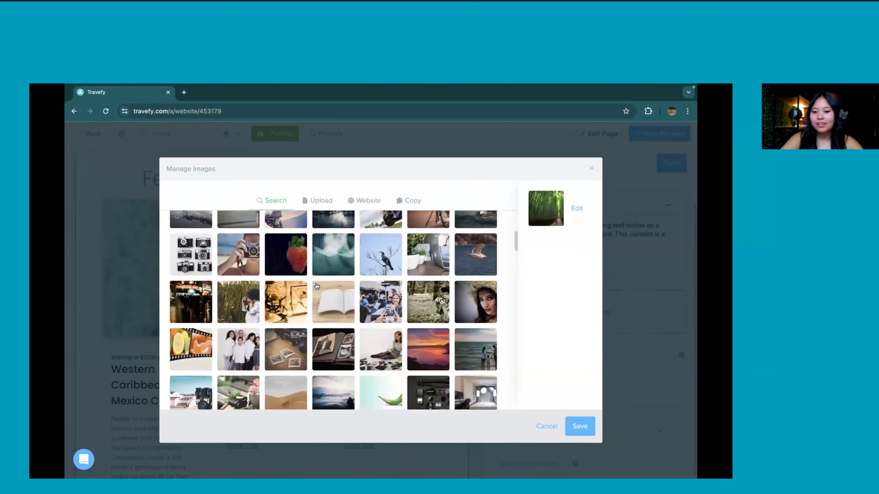
pyautogui.scroll(-2, 316, 286)
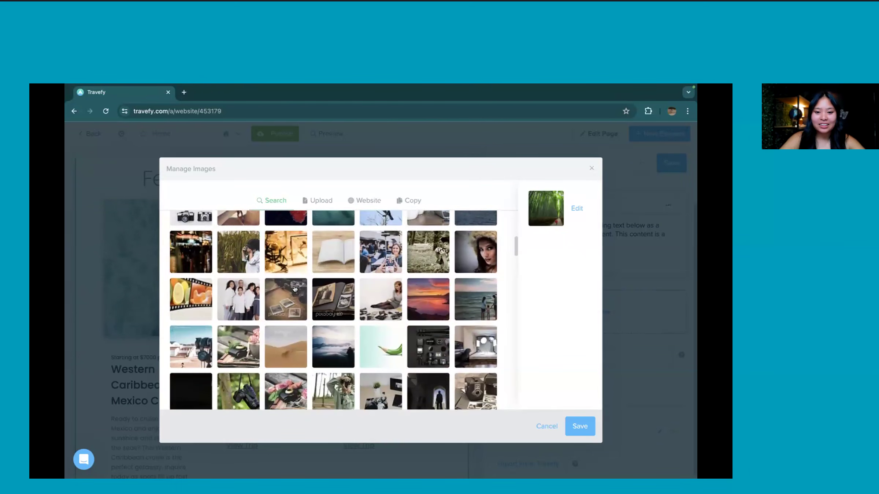
pyautogui.scroll(-2, 315, 286)
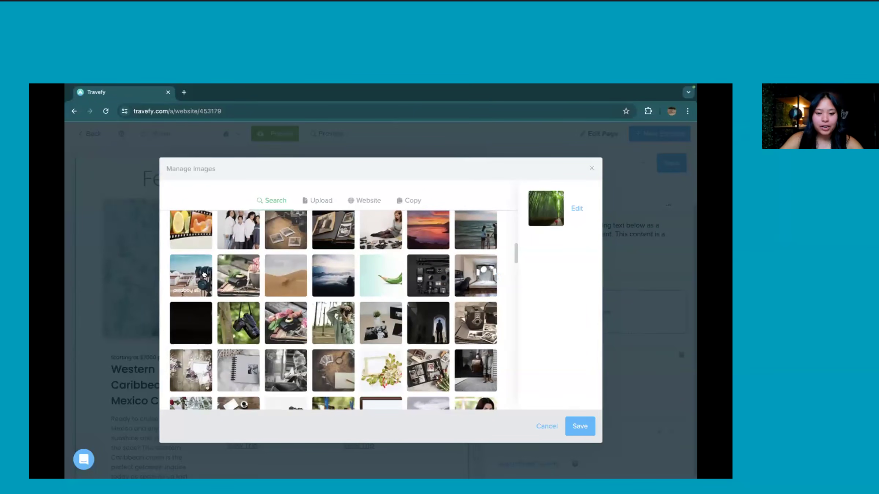
pyautogui.scroll(5, 294, 276)
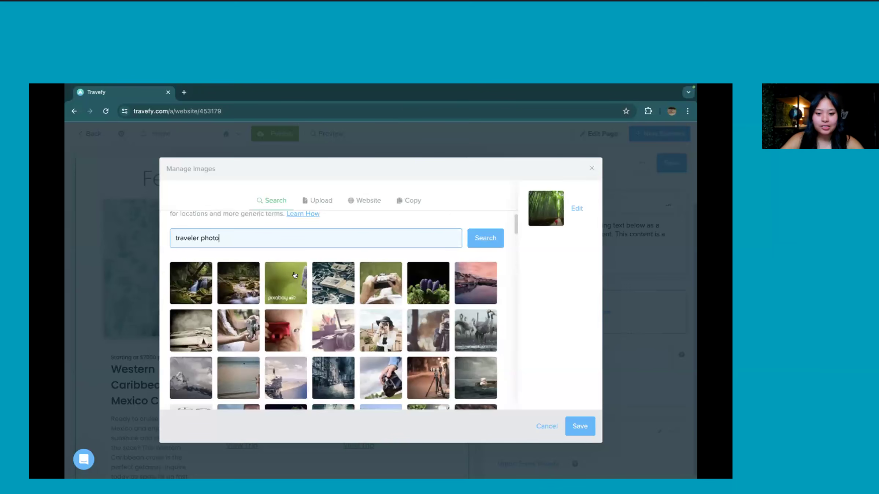
pyautogui.click(384, 328)
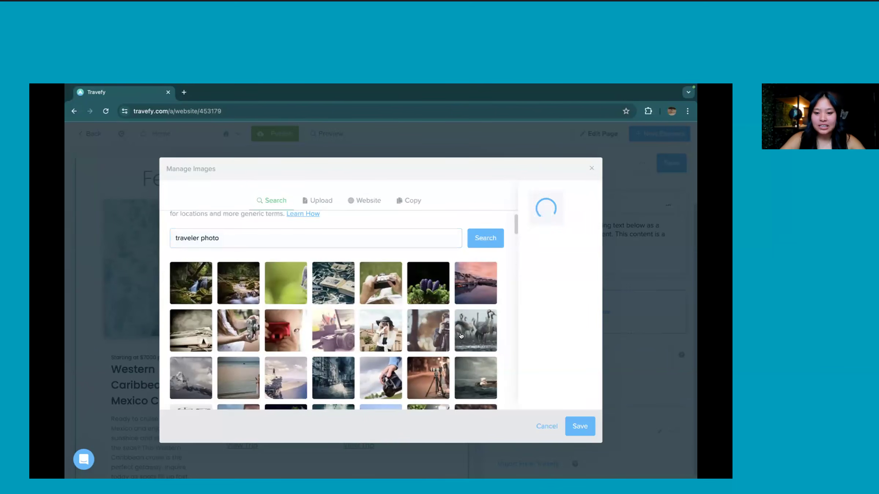
pyautogui.click(582, 426)
pyautogui.click(665, 167)
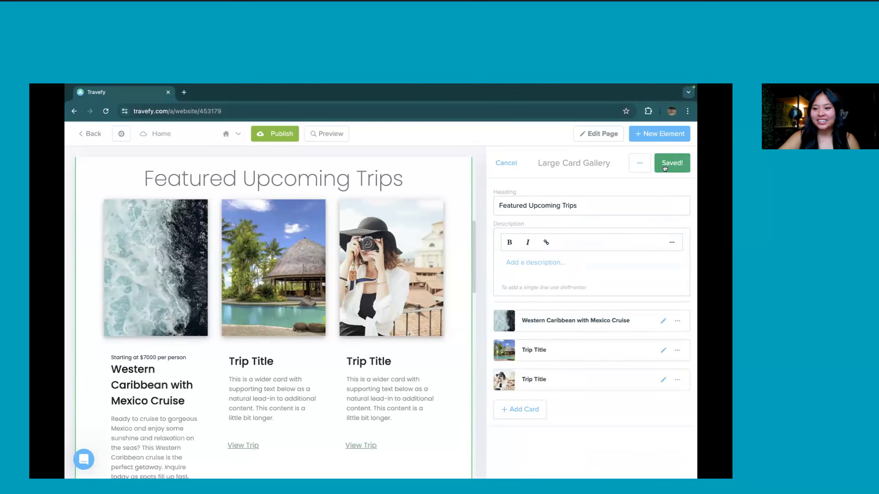
pyautogui.click(665, 168)
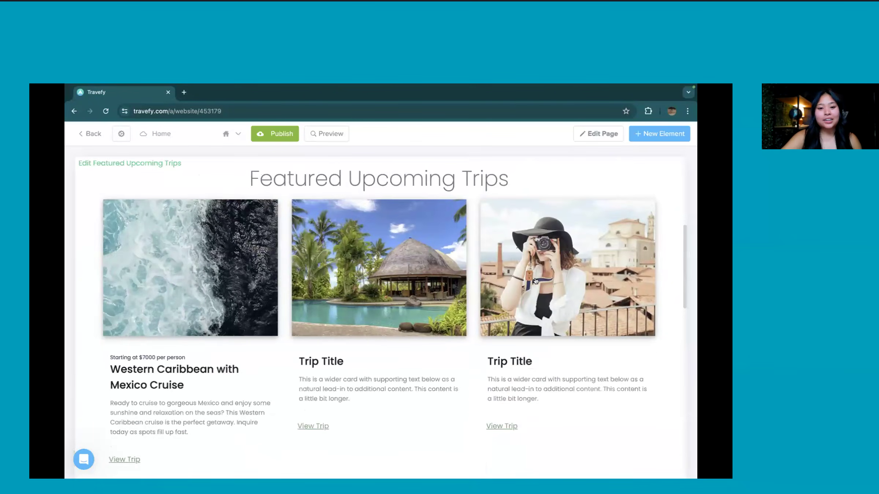
# Open the "Large headline to capture attention." section with the torii gate image for editing
pyautogui.scroll(-3, 535, 281)
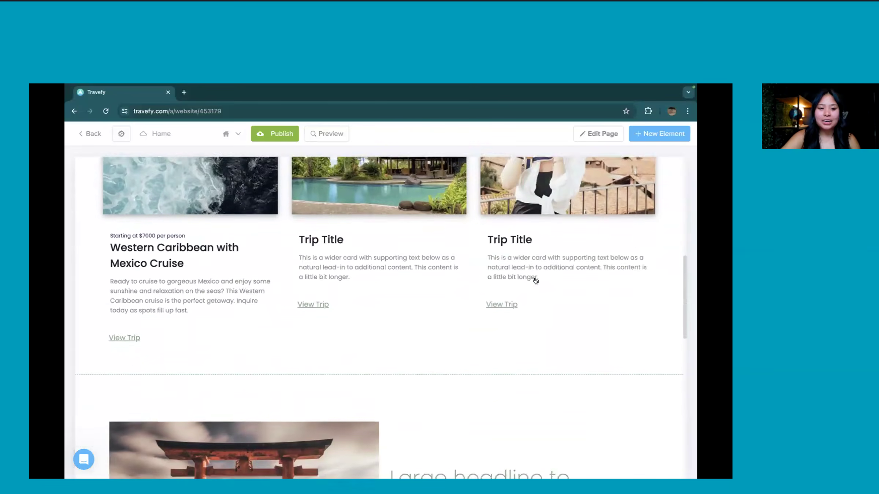
pyautogui.scroll(-1, 535, 281)
pyautogui.scroll(3, 535, 281)
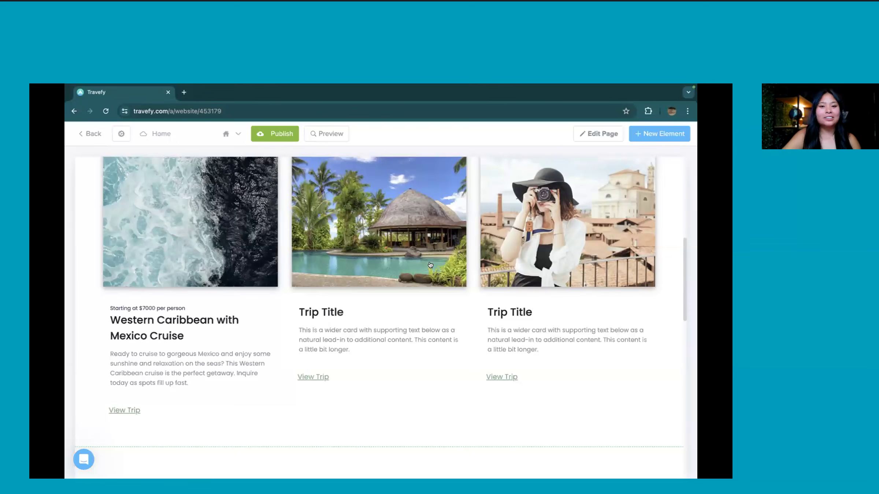
pyautogui.scroll(-4, 430, 266)
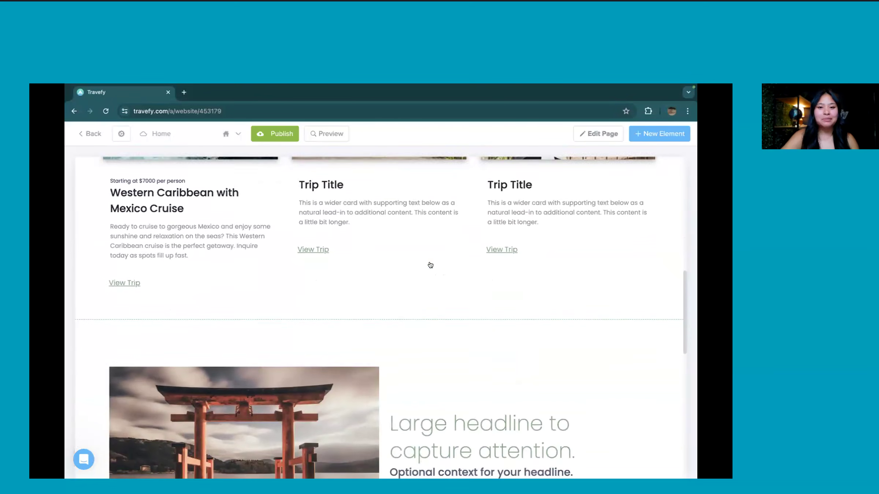
pyautogui.scroll(-5, 430, 265)
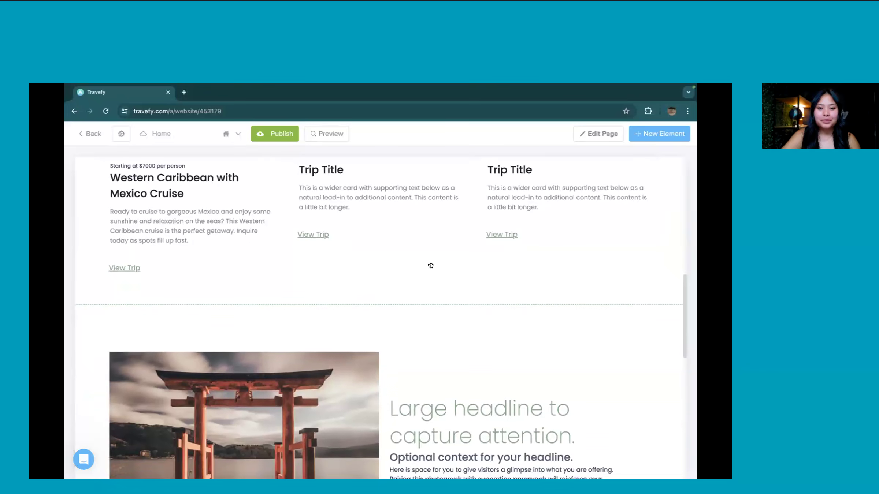
pyautogui.scroll(1, 430, 265)
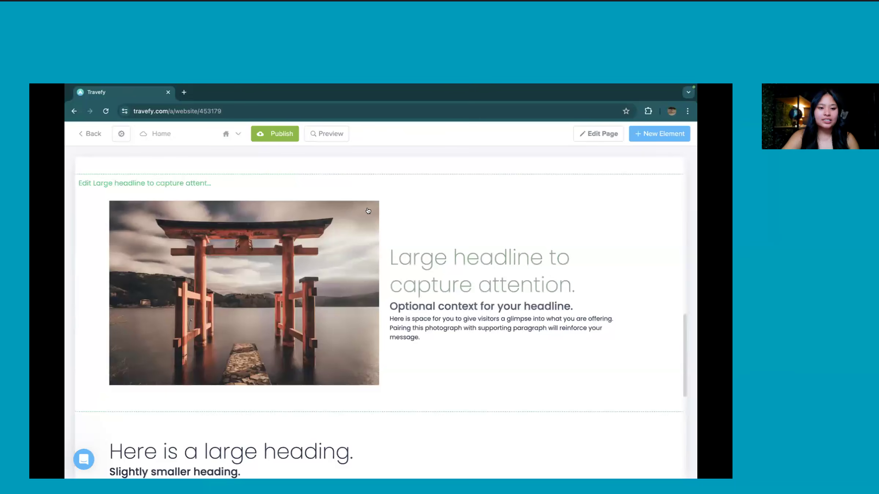
pyautogui.click(388, 223)
pyautogui.scroll(-1, 359, 261)
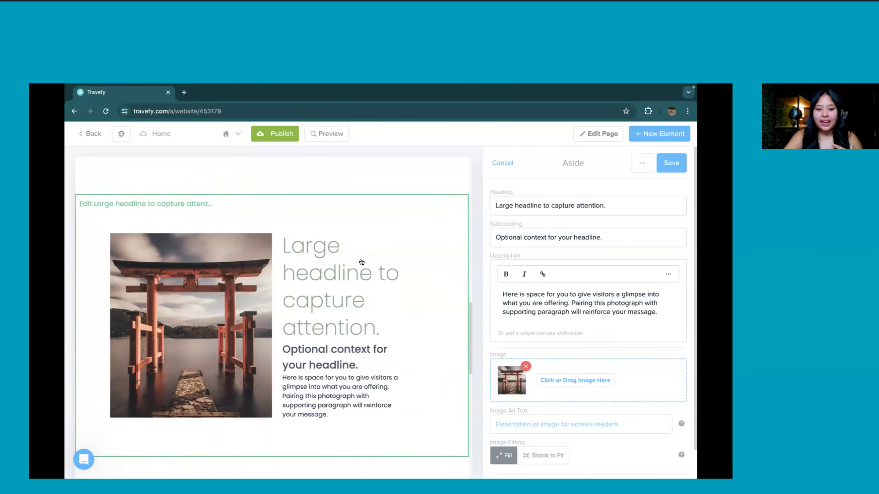
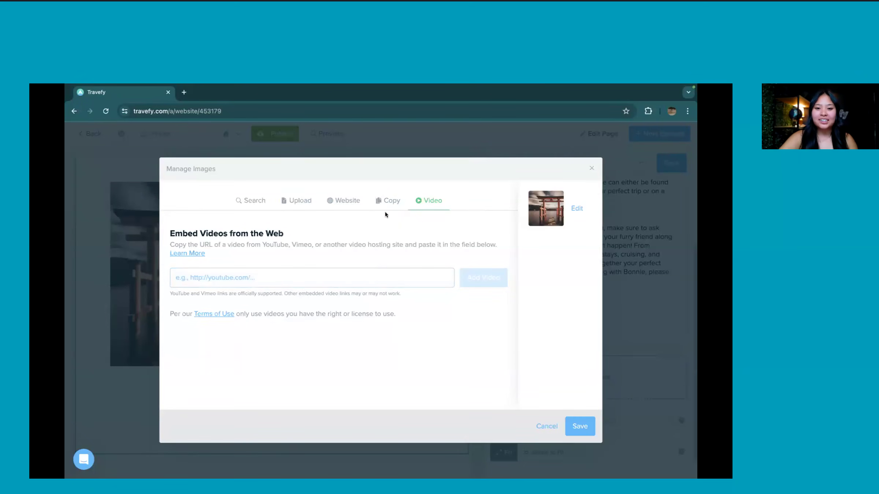
# Upload Headshot.png from the New Agent Bootcamp folder to replace the torii gate image
pyautogui.click(285, 204)
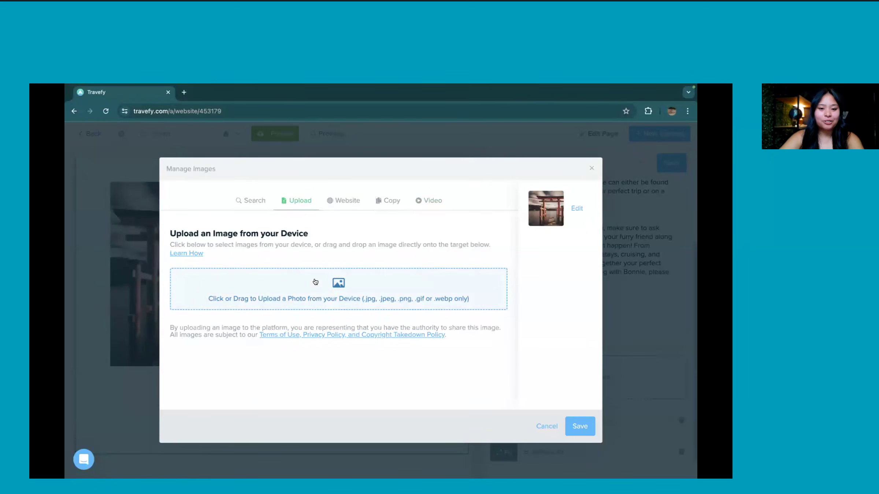
pyautogui.click(404, 291)
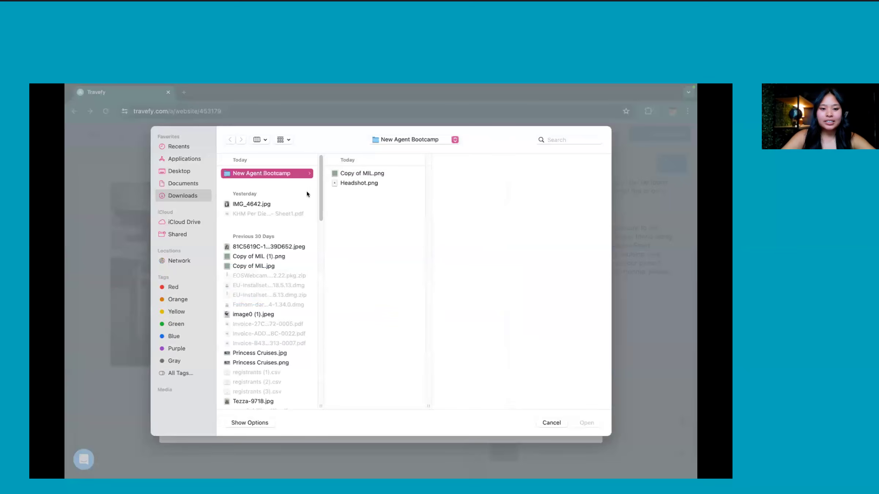
pyautogui.click(364, 182)
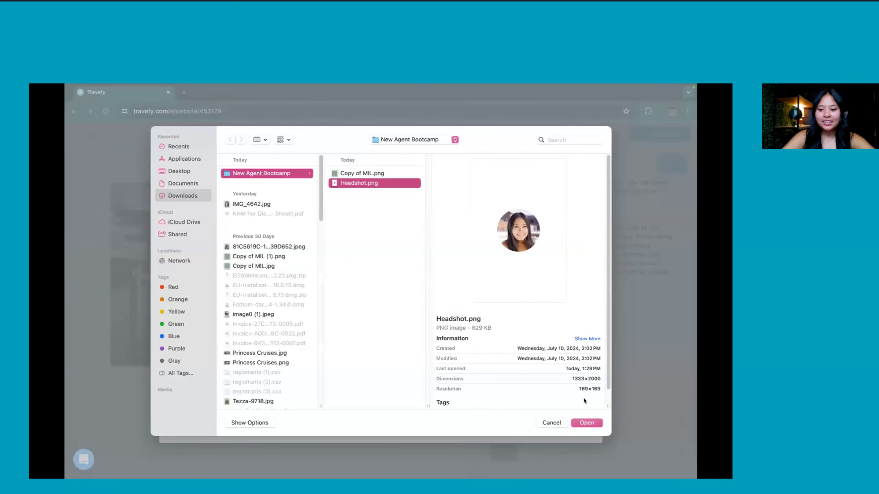
pyautogui.click(585, 422)
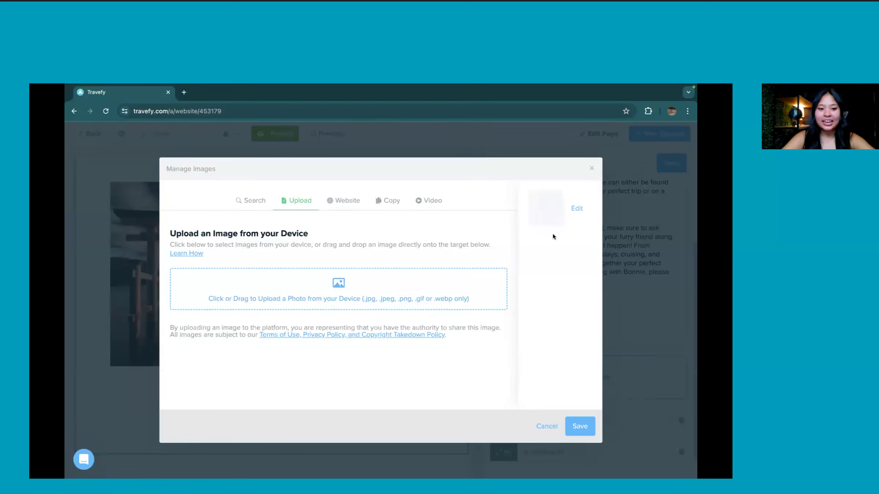
# Crop the uploaded headshot to the photo's full width, centred on the round portrait, keep the edits, and save the image and section
pyautogui.click(578, 208)
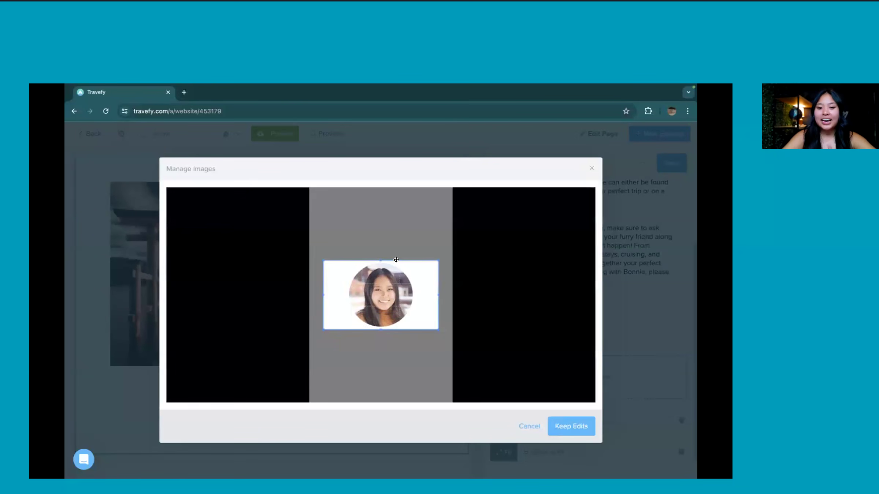
pyautogui.moveTo(384, 291); pyautogui.dragTo(352, 273)
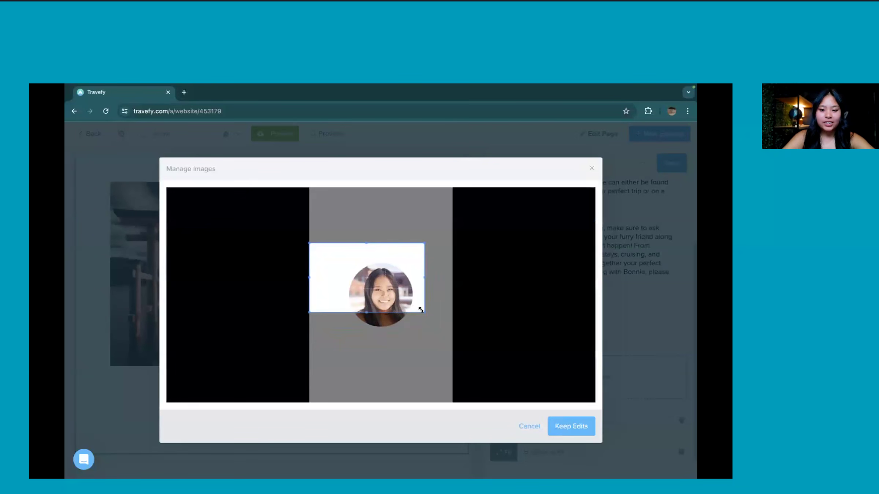
pyautogui.moveTo(421, 309); pyautogui.dragTo(480, 368)
pyautogui.moveTo(427, 308); pyautogui.dragTo(426, 318)
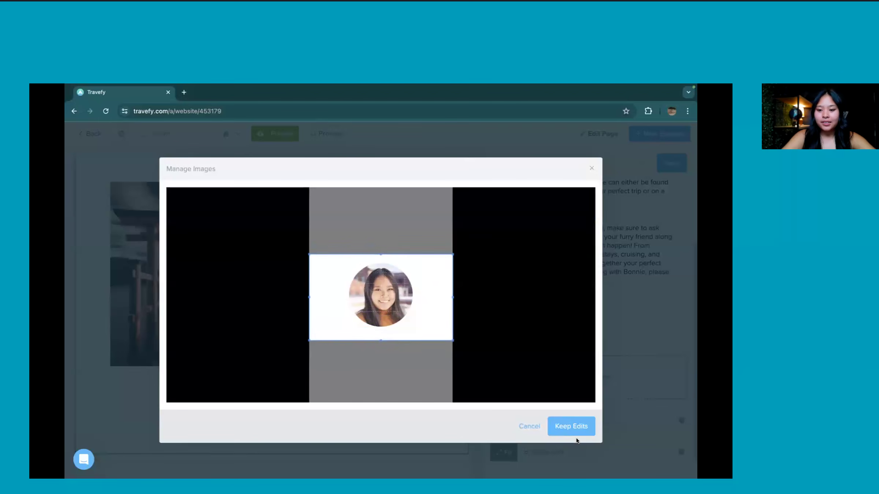
pyautogui.click(578, 427)
pyautogui.click(579, 427)
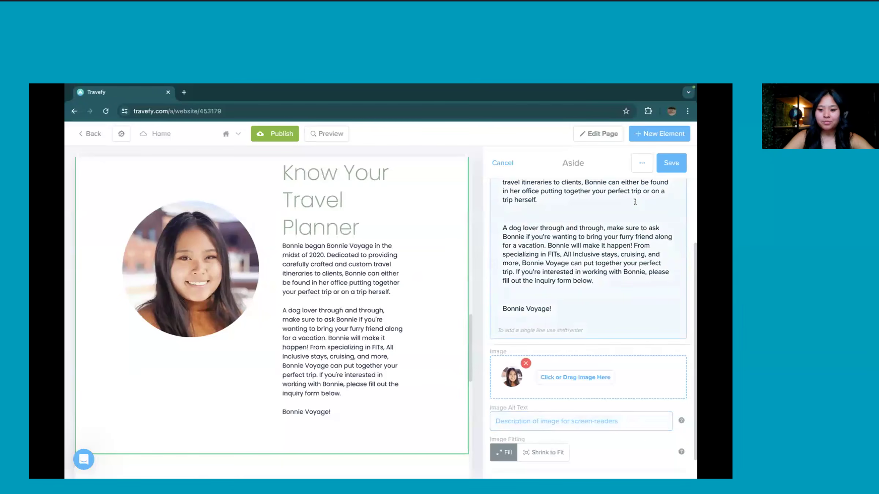
pyautogui.click(677, 169)
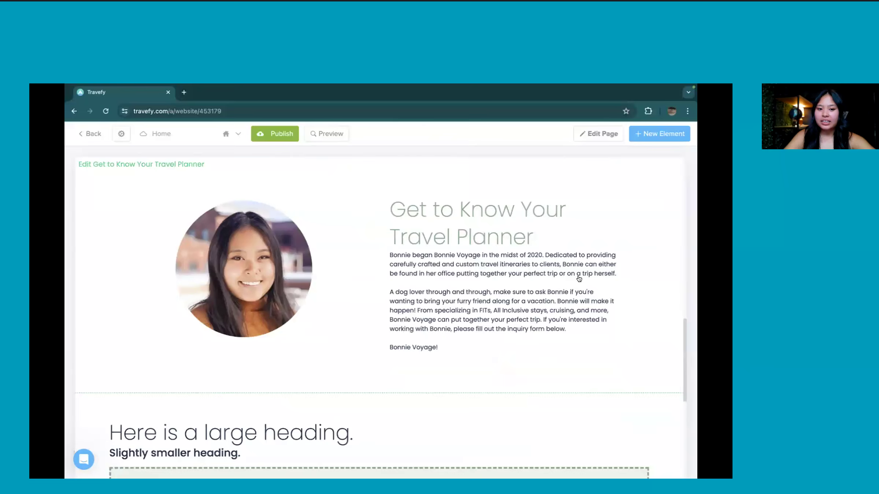
# Reopen the "Get to Know Your Travel Planner" section, set its image fitting to Shrink to Fit, and save
pyautogui.scroll(1, 579, 279)
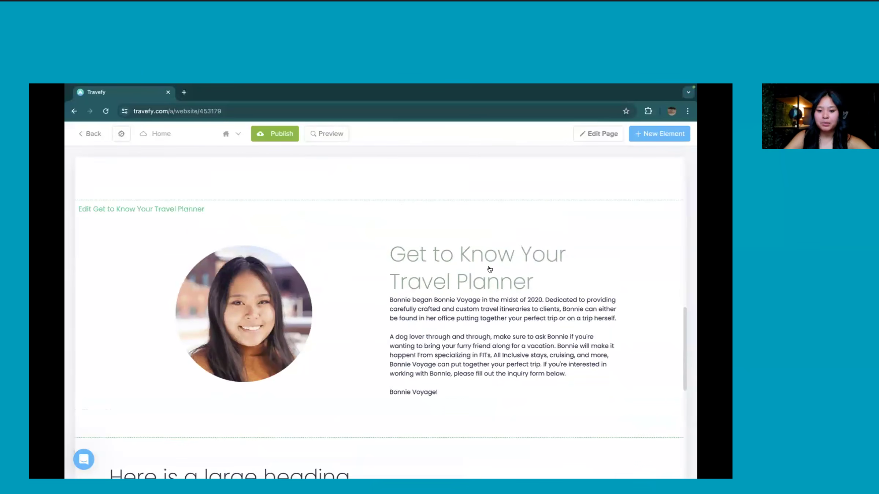
pyautogui.click(327, 310)
pyautogui.scroll(-4, 516, 363)
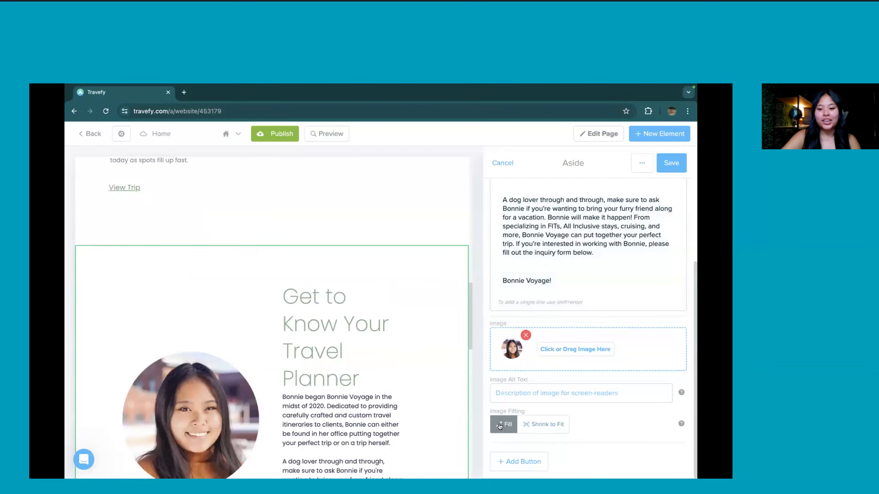
pyautogui.scroll(-2, 421, 384)
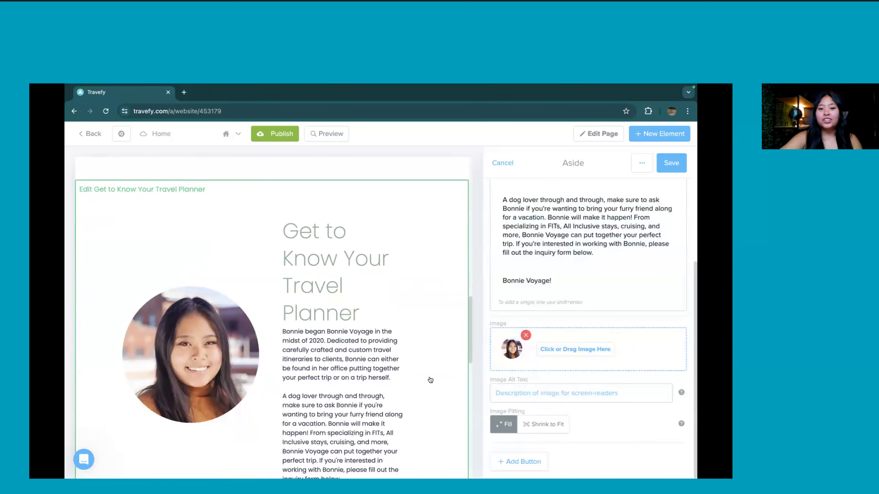
pyautogui.click(543, 424)
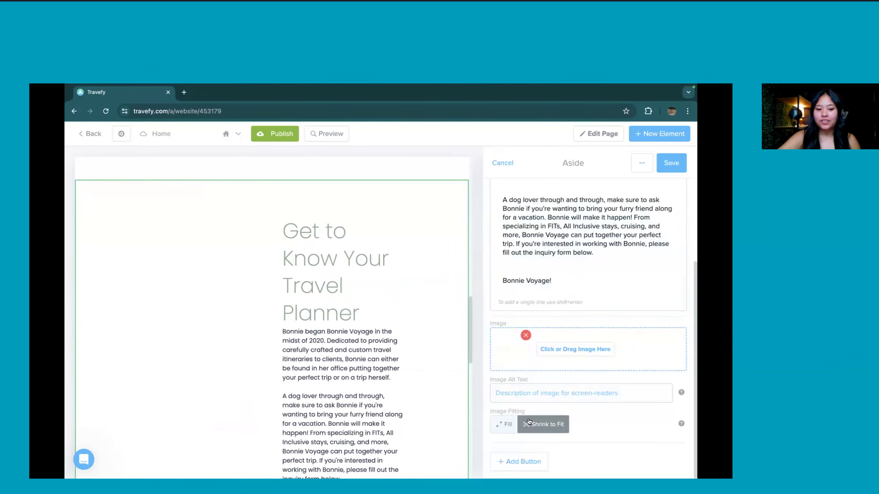
pyautogui.click(672, 163)
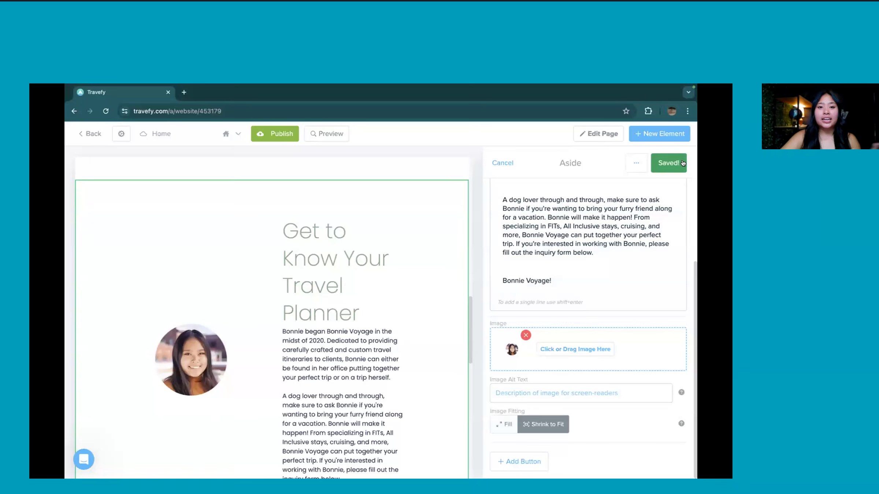
# Reopen the "Get to Know Your Travel Planner" section and set its image fitting to Fill
pyautogui.scroll(-2, 384, 350)
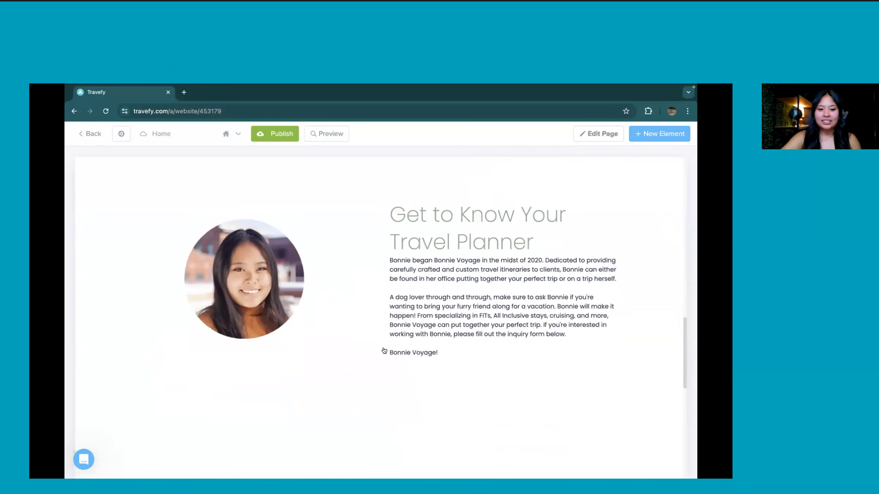
pyautogui.scroll(3, 383, 351)
pyautogui.scroll(-4, 383, 349)
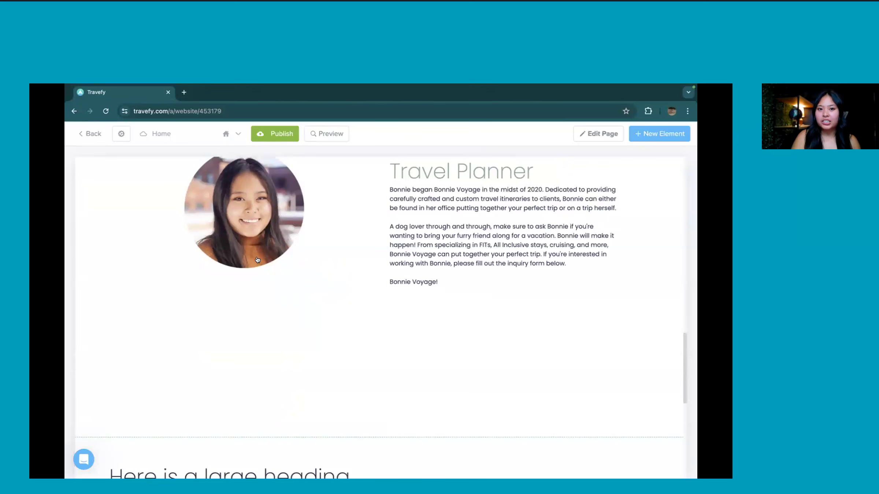
pyautogui.click(331, 306)
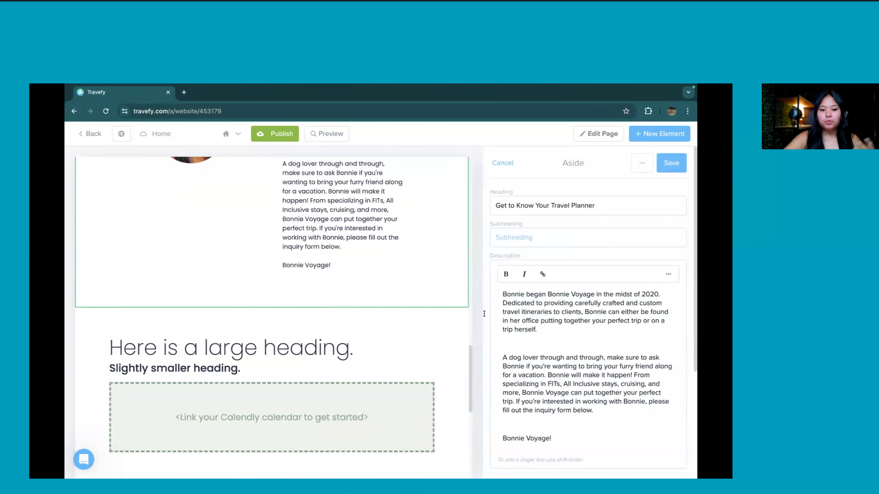
pyautogui.scroll(-3, 558, 381)
pyautogui.click(513, 422)
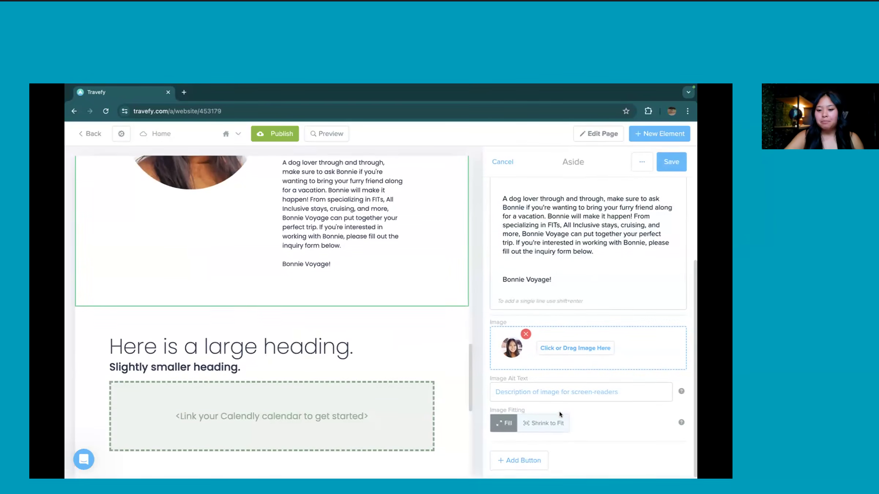
# Add a button of type Form to the travel planner section with the text "Inquire Here"
pyautogui.click(528, 454)
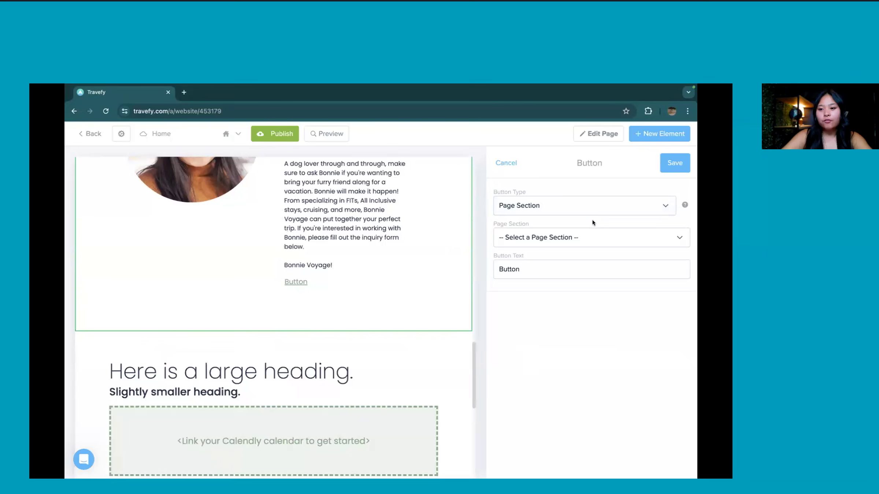
pyautogui.click(597, 207)
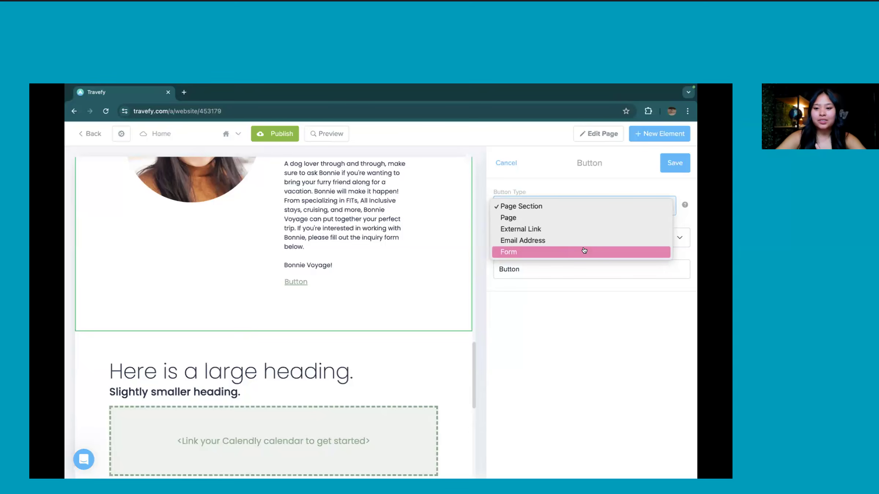
pyautogui.click(584, 252)
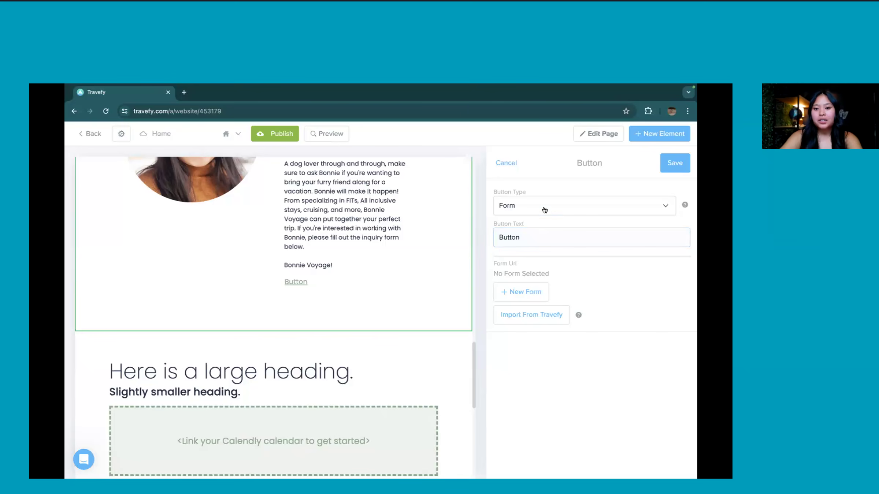
pyautogui.doubleClick(536, 237)
pyautogui.press('BackSpace')
pyautogui.write('Inqui')
pyautogui.press('BackSpace')
pyautogui.press('BackSpace')
pyautogui.press('BackSpace')
pyautogui.write('quire Here')
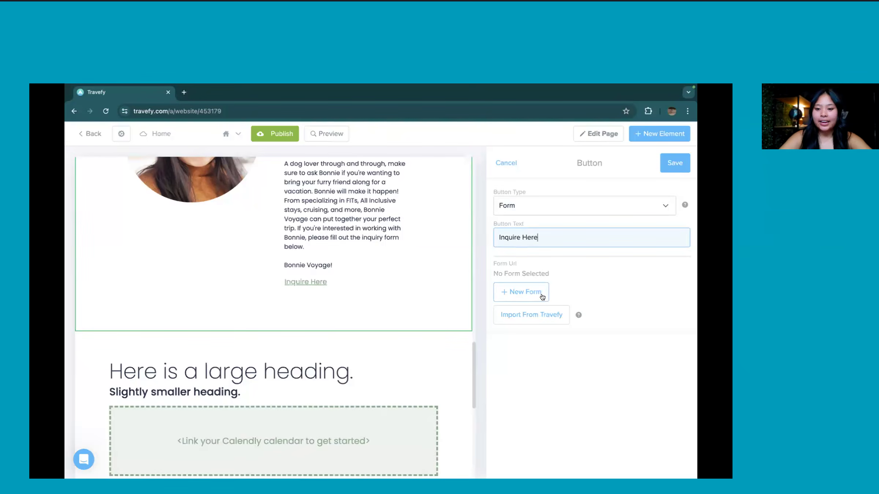
# Link the button to the Client Intake Form imported from Travefy, and save the button and the section
pyautogui.click(548, 319)
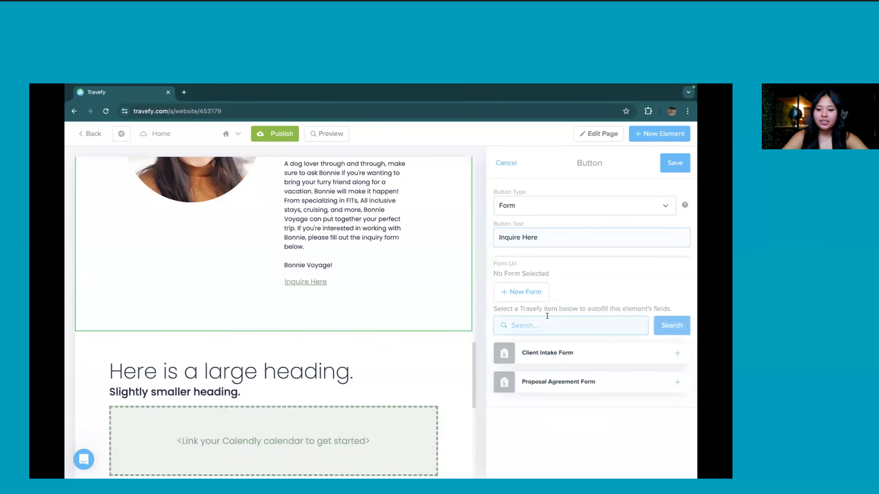
pyautogui.click(679, 353)
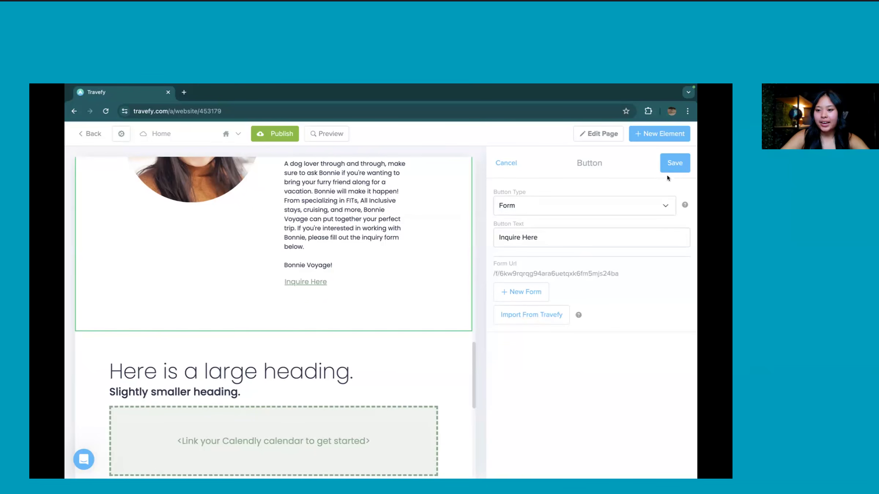
pyautogui.click(669, 164)
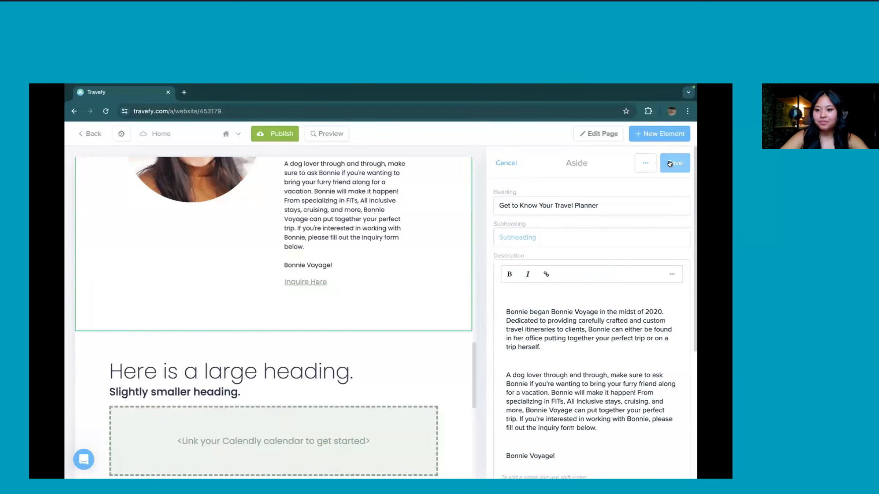
pyautogui.click(674, 163)
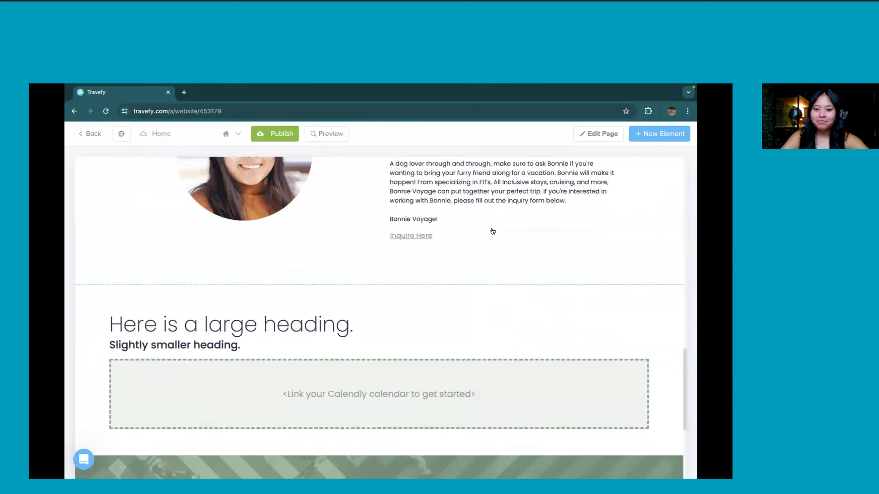
# Preview the website in mobile and desktop views, down to the "Get to Know Your Travel Planner" section
pyautogui.scroll(4, 490, 231)
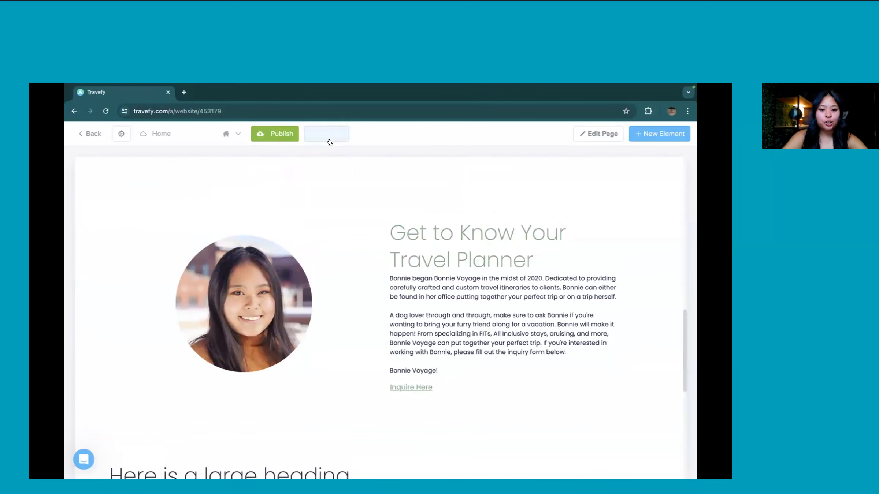
pyautogui.click(326, 134)
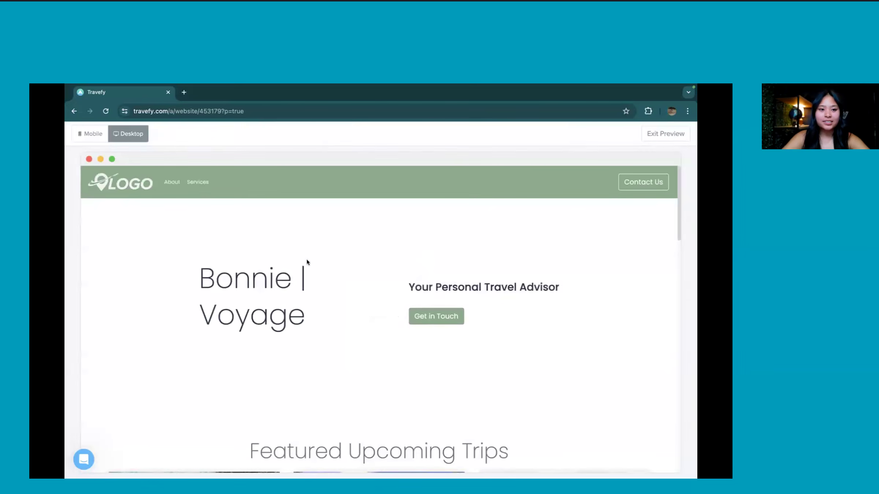
pyautogui.click(98, 135)
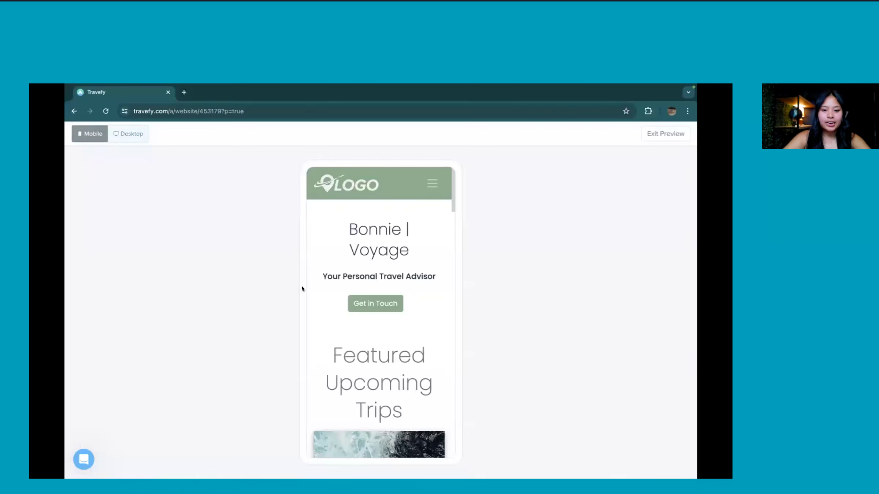
pyautogui.click(119, 141)
pyautogui.scroll(-12, 461, 346)
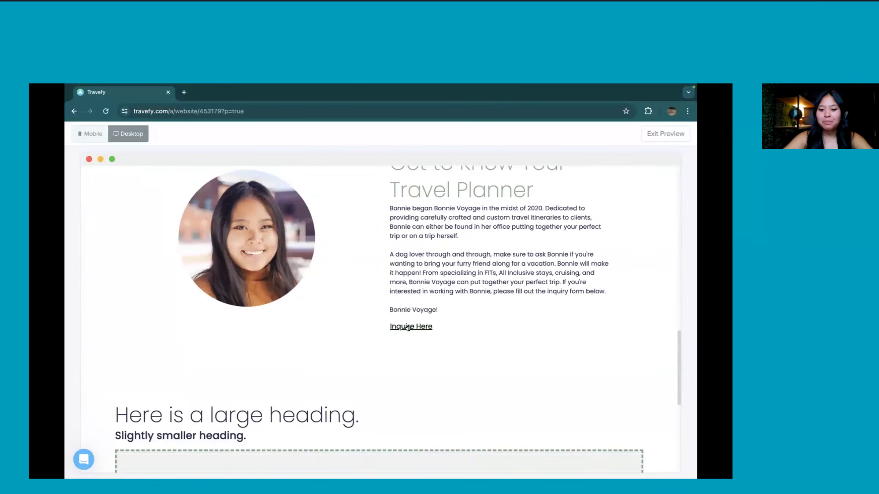
# Test the "Inquire Here" link by advancing the Client Intake Form to its second question, close it, and review the surrounding sections
pyautogui.click(408, 327)
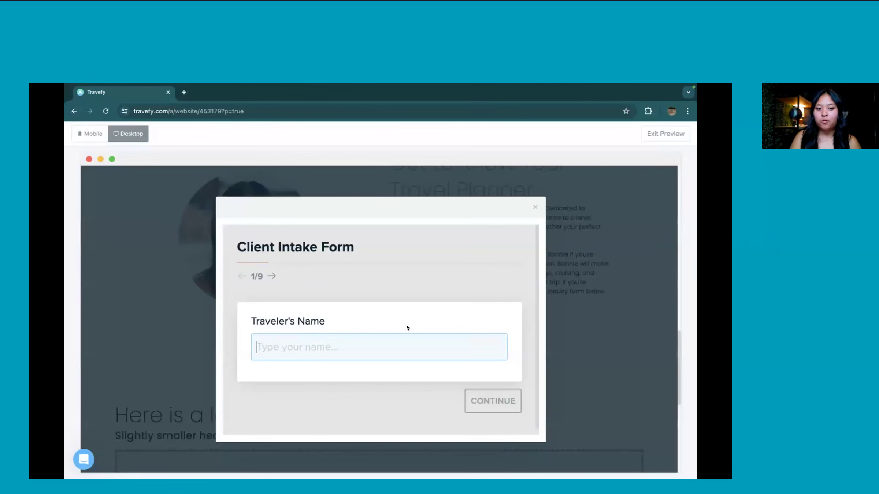
pyautogui.click(272, 276)
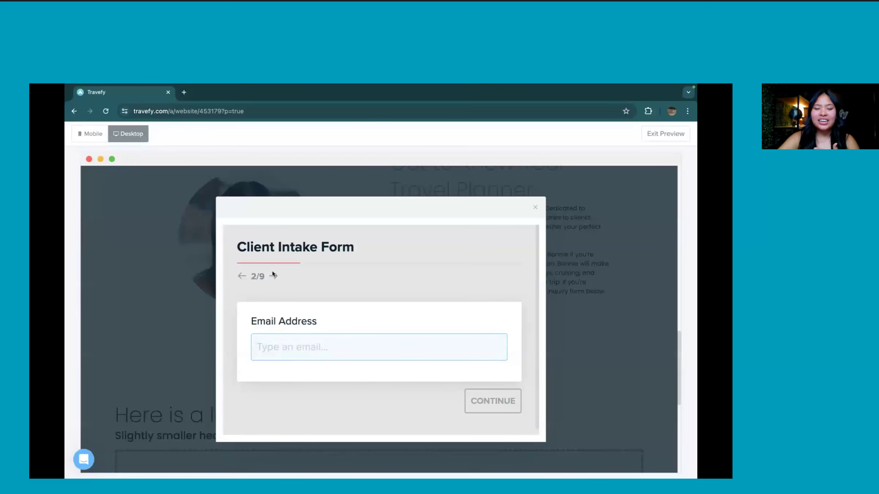
pyautogui.click(535, 207)
pyautogui.scroll(6, 534, 203)
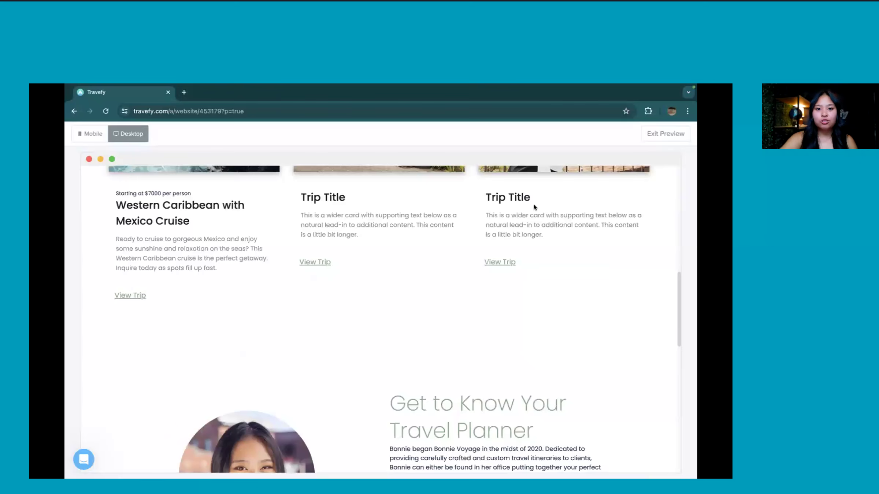
pyautogui.scroll(-3, 534, 207)
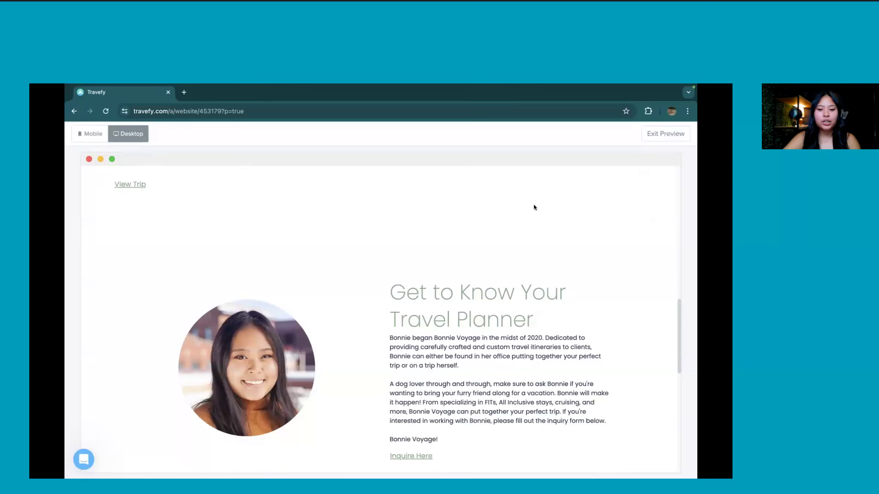
# Exit the site preview and set the Calendly embed section's heading to "Let's Chat"
pyautogui.scroll(-2, 539, 204)
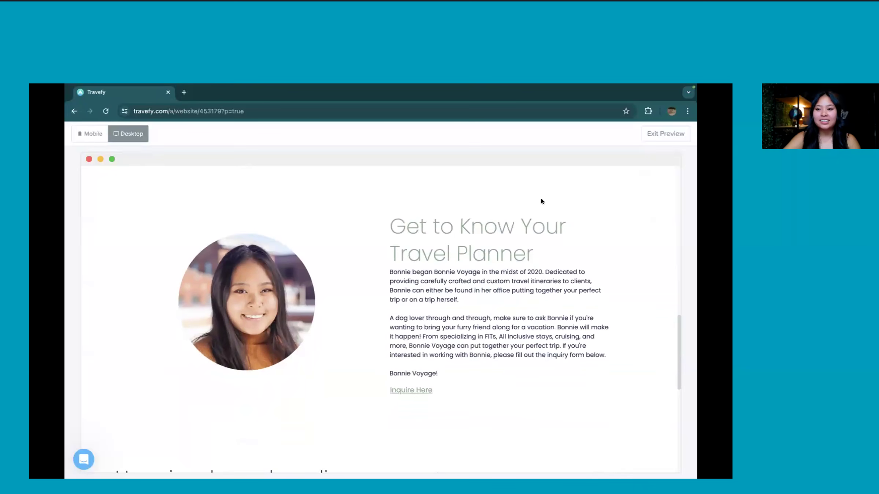
pyautogui.click(679, 140)
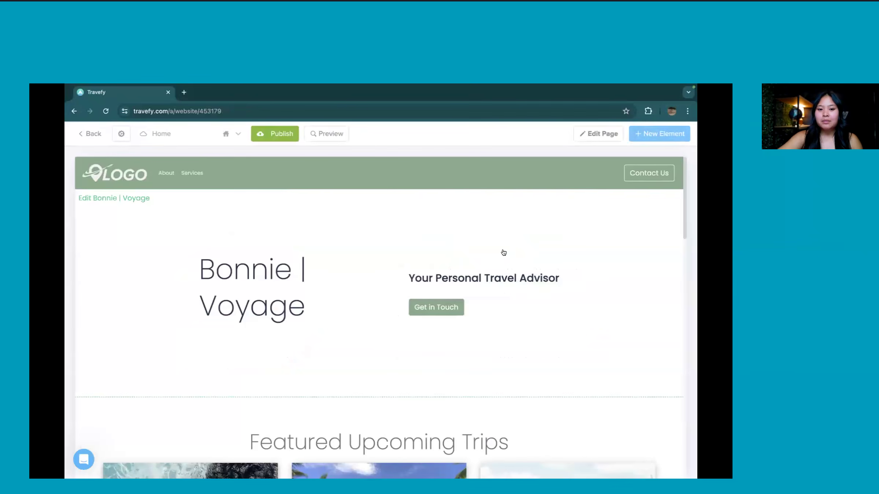
pyautogui.scroll(-7, 503, 251)
pyautogui.scroll(-7, 504, 252)
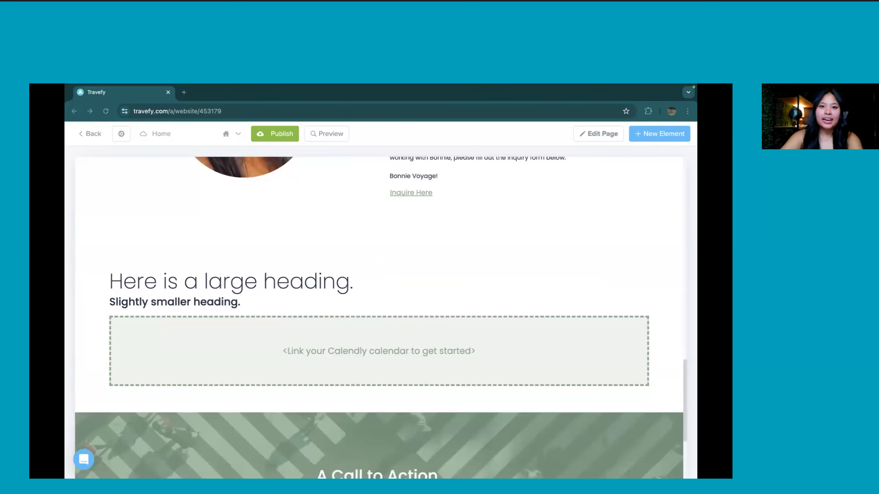
pyautogui.click(413, 342)
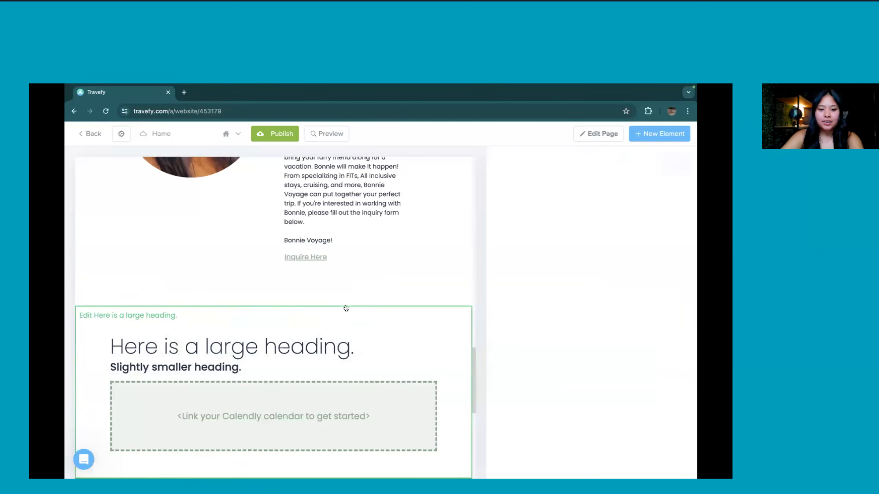
pyautogui.tripleClick(587, 207)
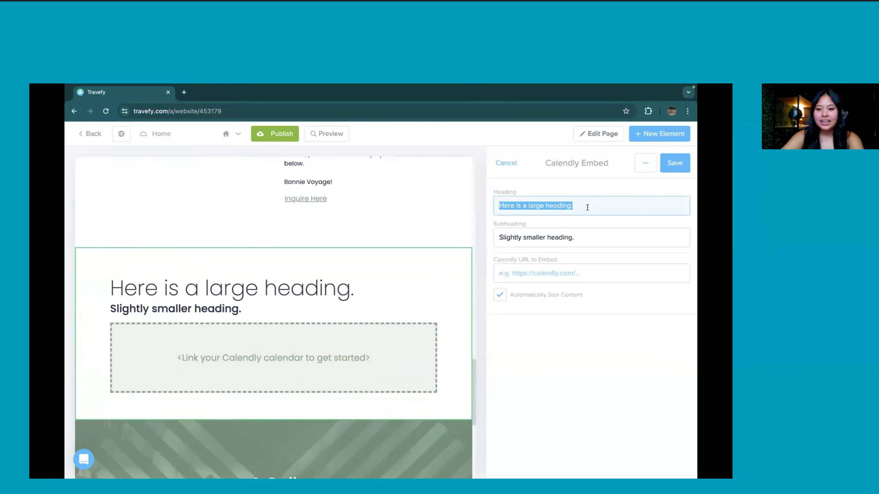
pyautogui.press('BackSpace')
pyautogui.write("Let's Chat")
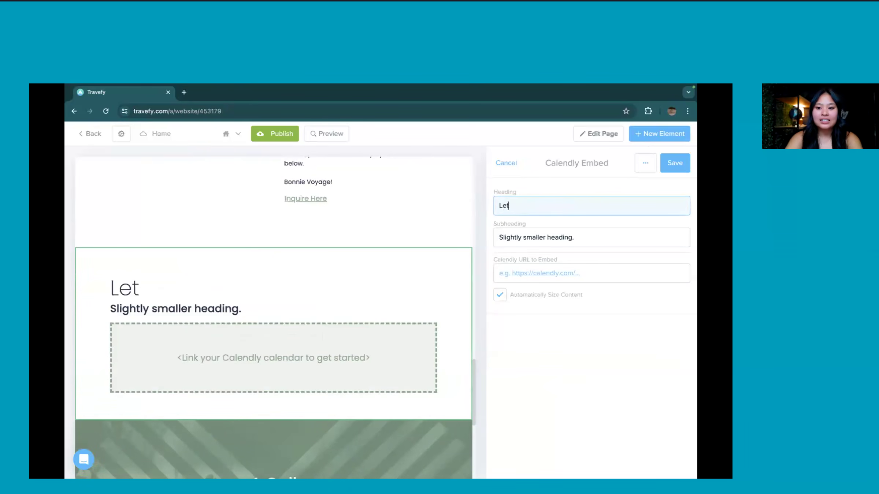
# Set the Calendly embed's subheading to "Schedule your free consultation today!"
pyautogui.tripleClick(575, 235)
pyautogui.write('S')
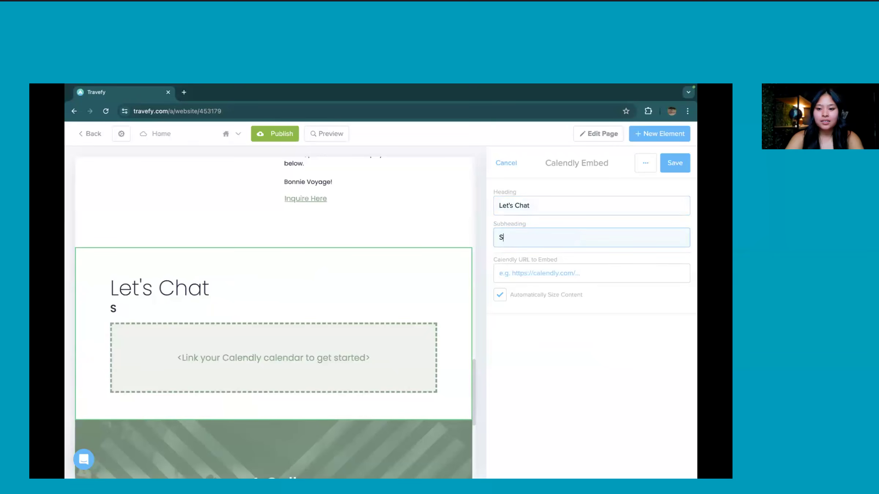
pyautogui.write('chedule your fre')
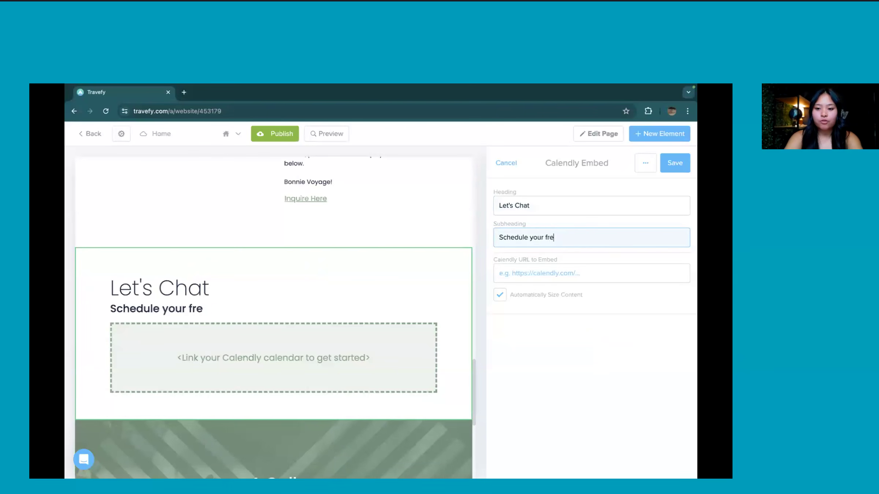
pyautogui.write('e consultation today!')
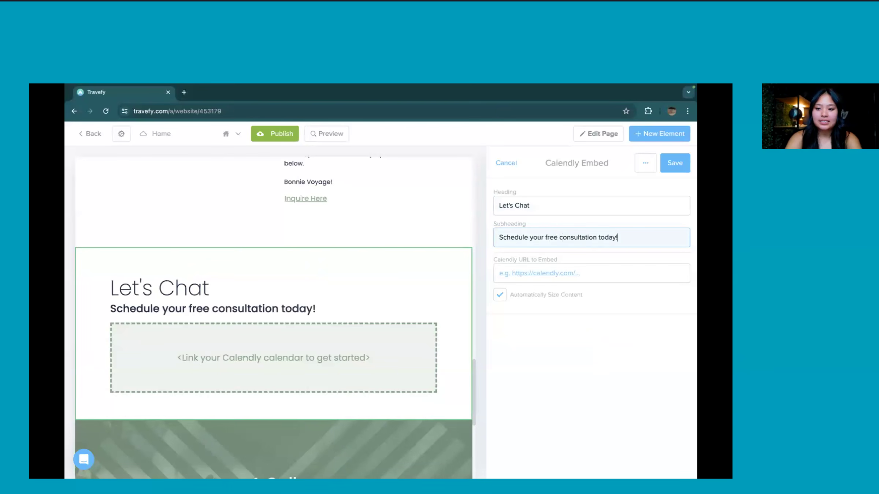
pyautogui.click(575, 264)
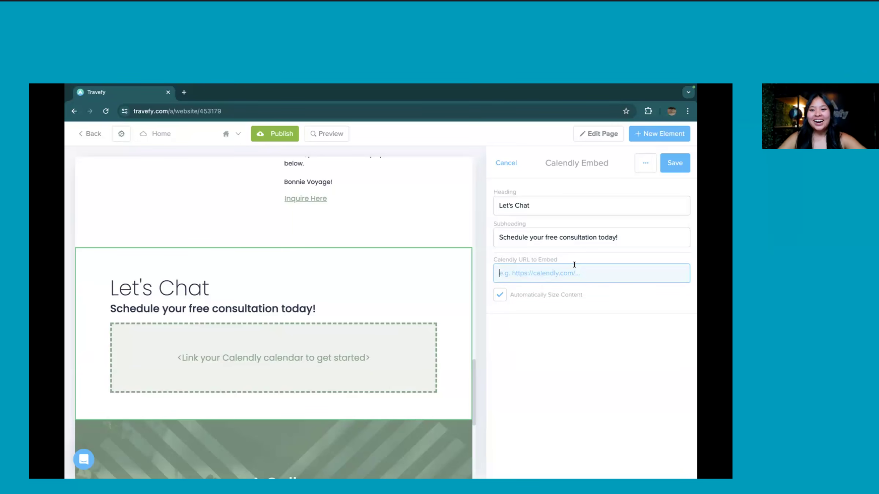
pyautogui.write('https://calendly.com/travefy/travefy-customer-training')
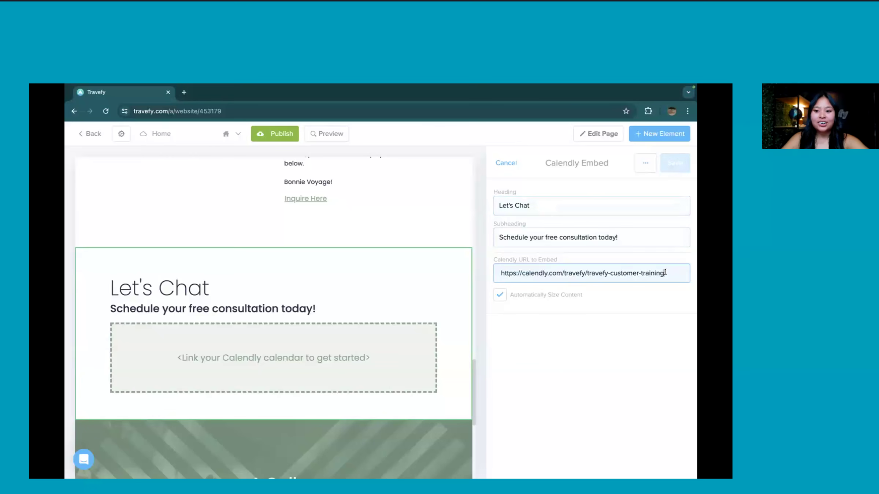
pyautogui.click(526, 294)
pyautogui.moveTo(668, 273); pyautogui.dragTo(500, 271)
pyautogui.click(602, 273)
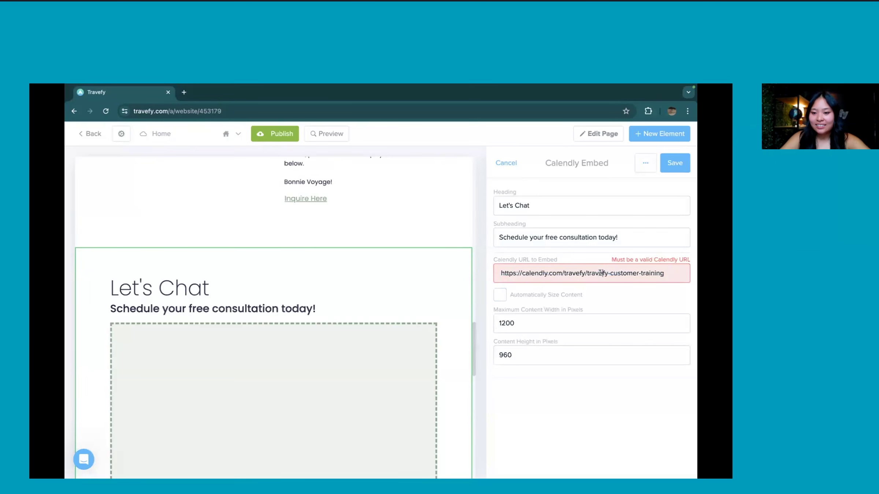
pyautogui.click(568, 292)
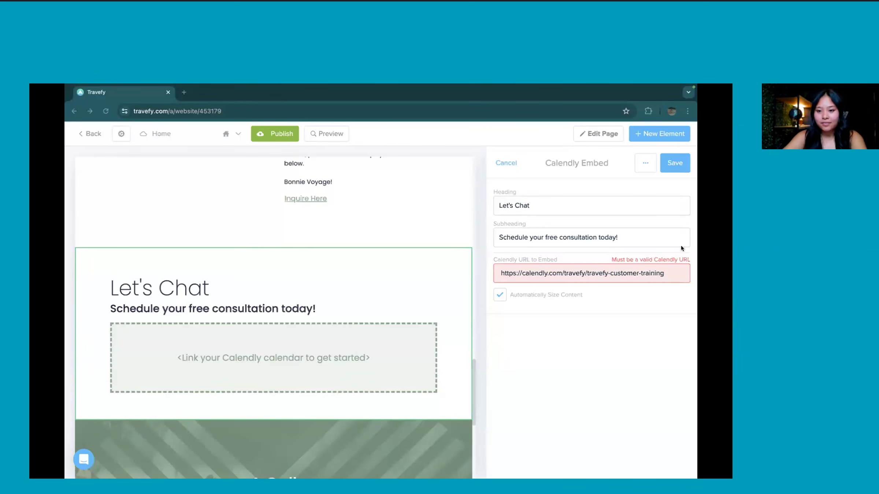
pyautogui.hotkey('ctrl', 'a')
pyautogui.write('https://calendly.com/travefy/travefy-customer-training?preview_source=et_card&month=2024-07')
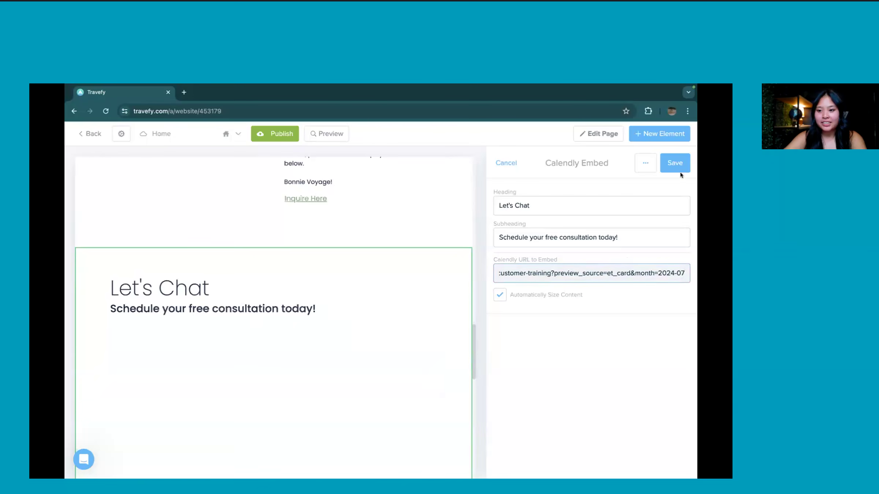
pyautogui.click(676, 164)
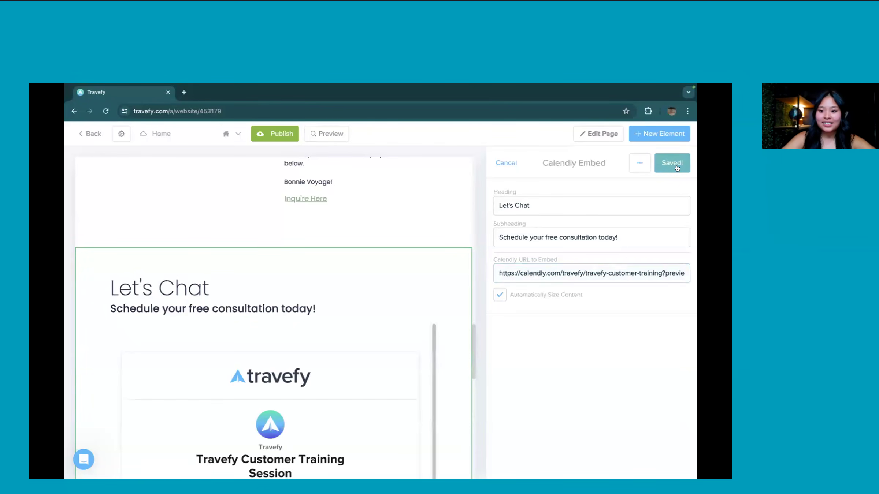
# Examine the embedded Calendly scheduler on the page, selecting July 26 to view the available time slots
pyautogui.scroll(-3, 490, 230)
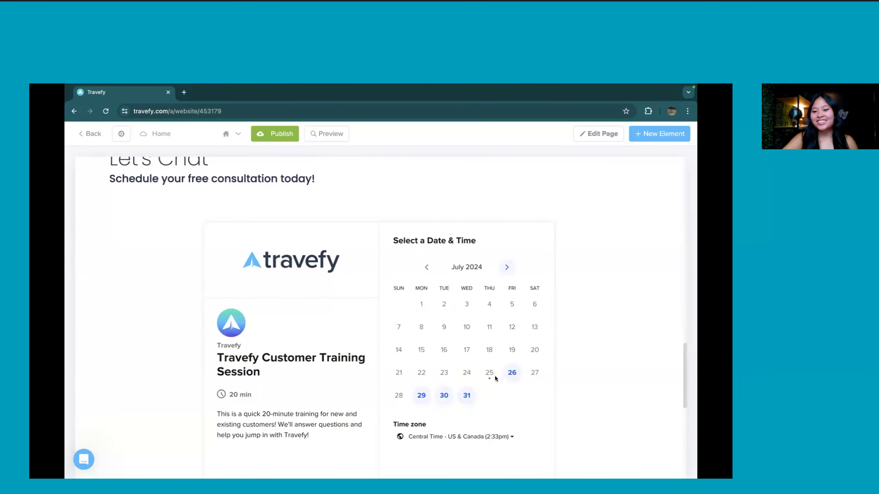
pyautogui.click(513, 373)
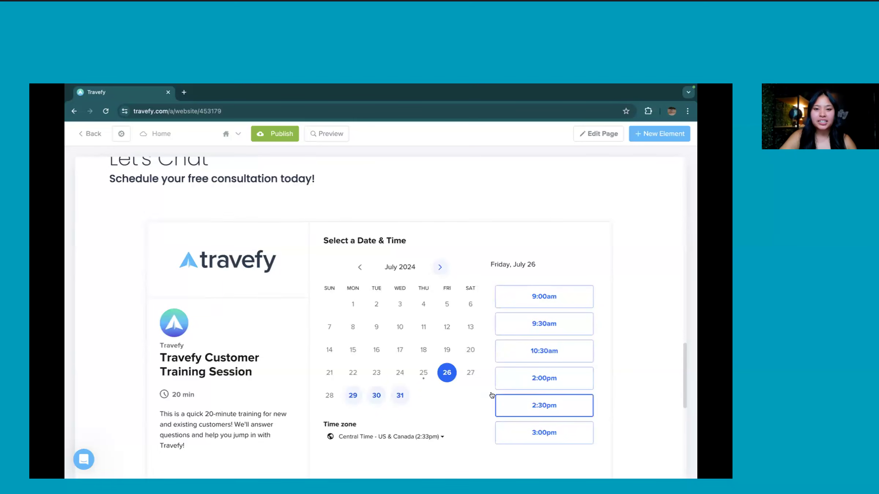
pyautogui.scroll(-1, 452, 382)
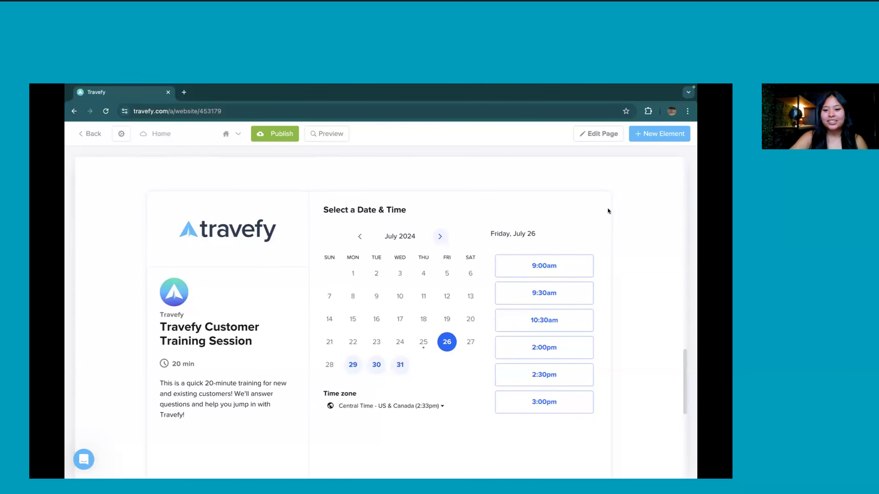
pyautogui.scroll(4, 608, 212)
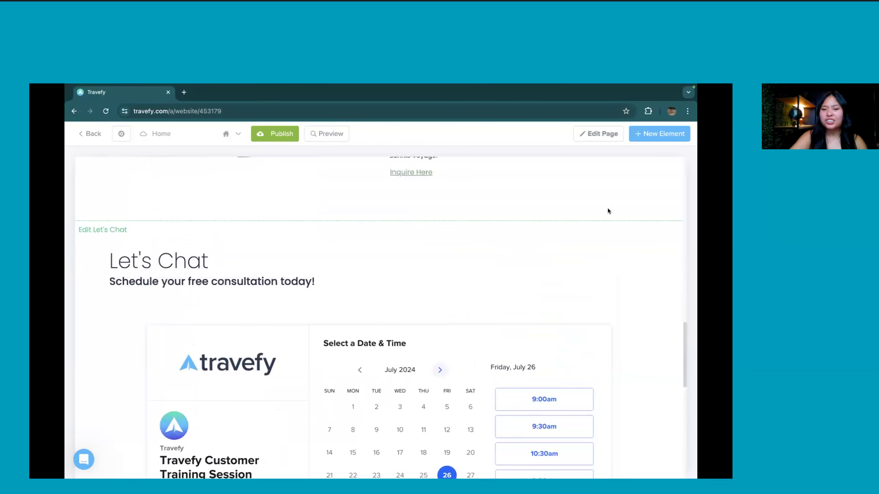
pyautogui.scroll(-4, 608, 211)
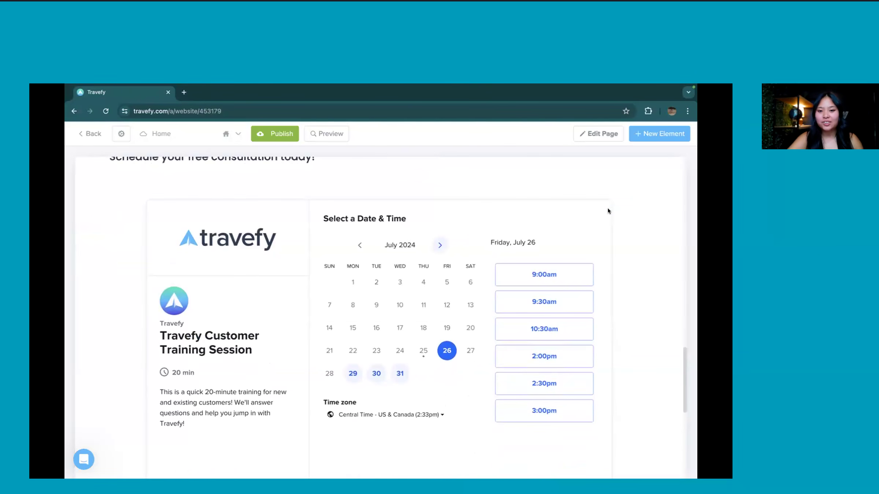
pyautogui.scroll(-2, 607, 211)
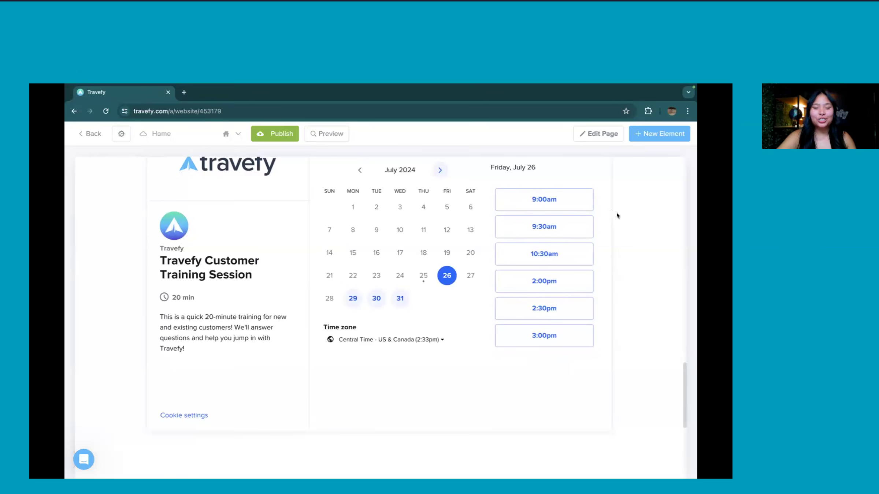
pyautogui.scroll(-2, 617, 216)
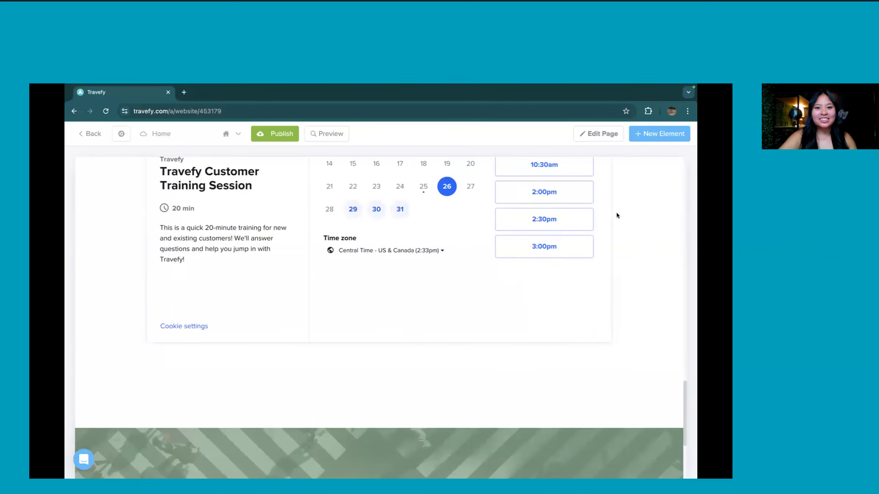
pyautogui.scroll(4, 617, 213)
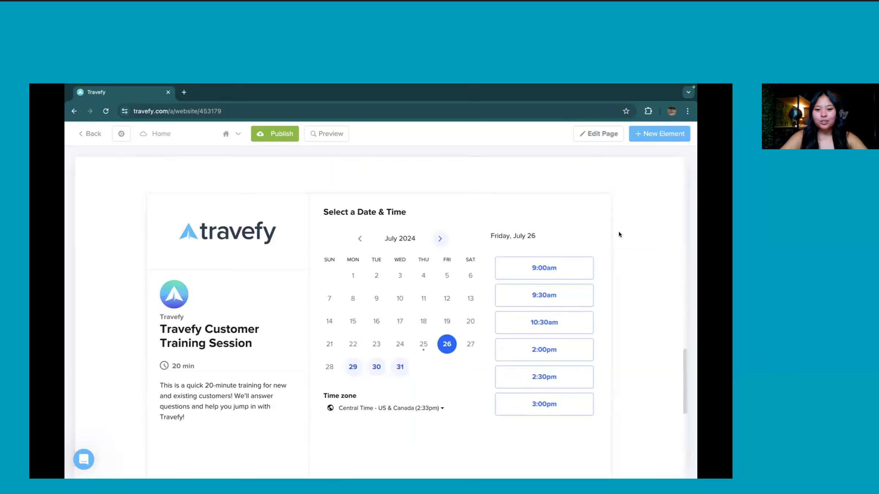
# Change the heading of the call to action section above the footer to "Ready to Travel?"
pyautogui.scroll(-7, 618, 235)
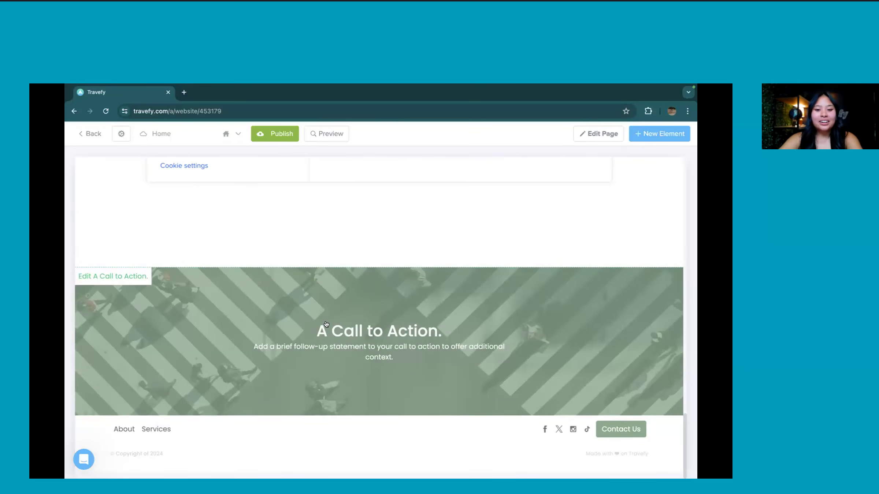
pyautogui.click(383, 323)
pyautogui.scroll(-3, 369, 337)
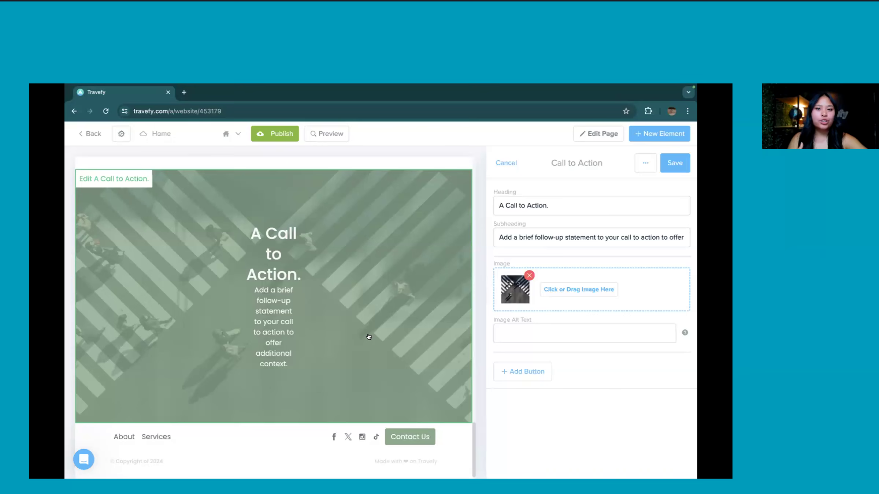
pyautogui.tripleClick(535, 208)
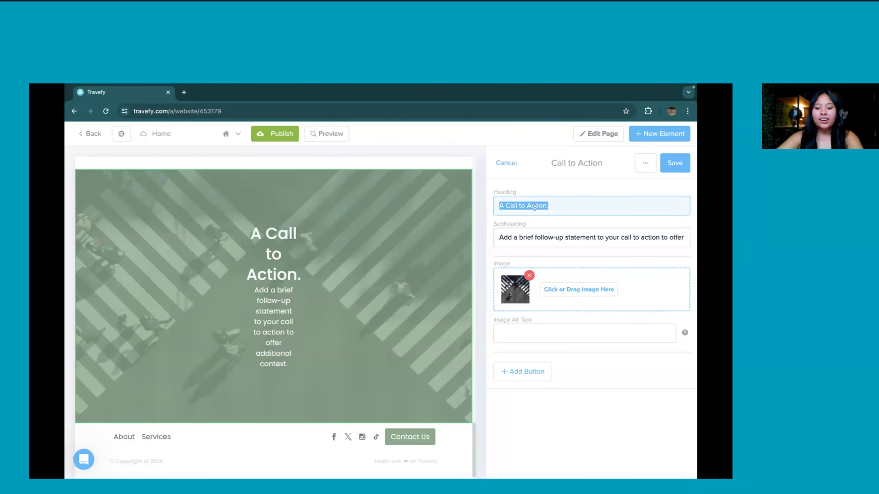
pyautogui.press('BackSpace')
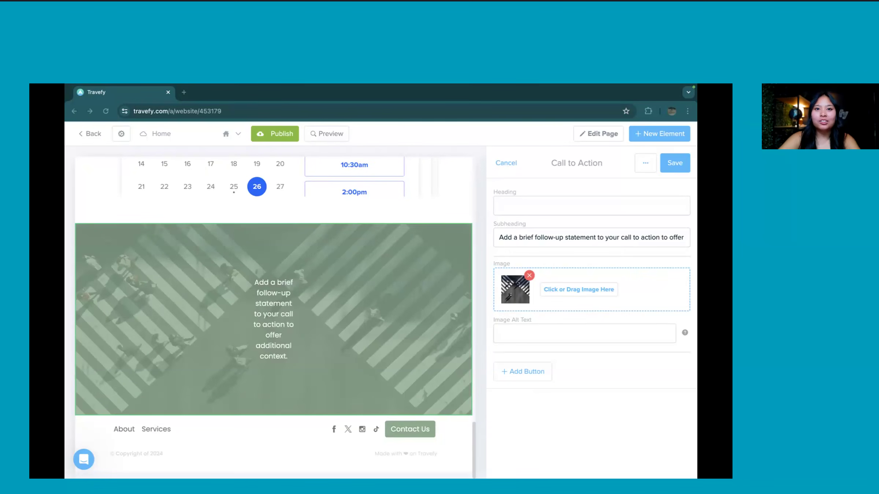
pyautogui.click(559, 198)
pyautogui.write('R')
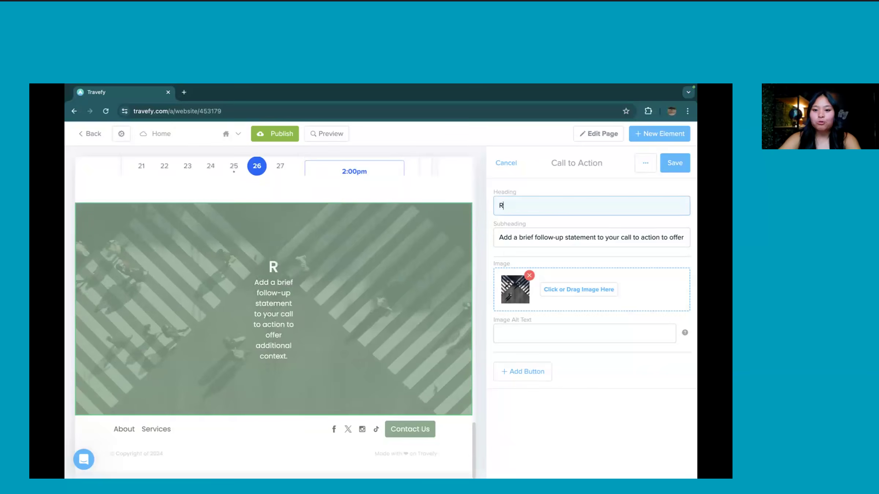
pyautogui.write('eady to Travel?')
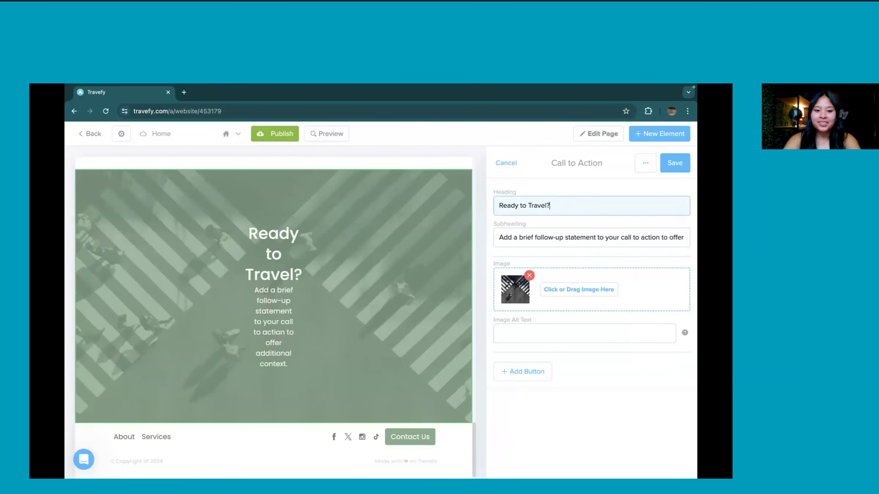
# Replace the call to action's placeholder subheading with "Let's Chat."
pyautogui.click(587, 247)
pyautogui.tripleClick(586, 240)
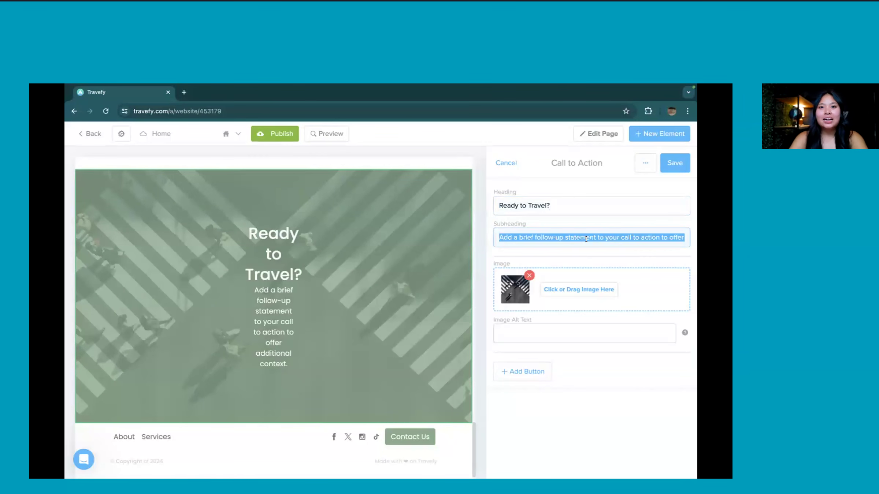
pyautogui.write("Let's ")
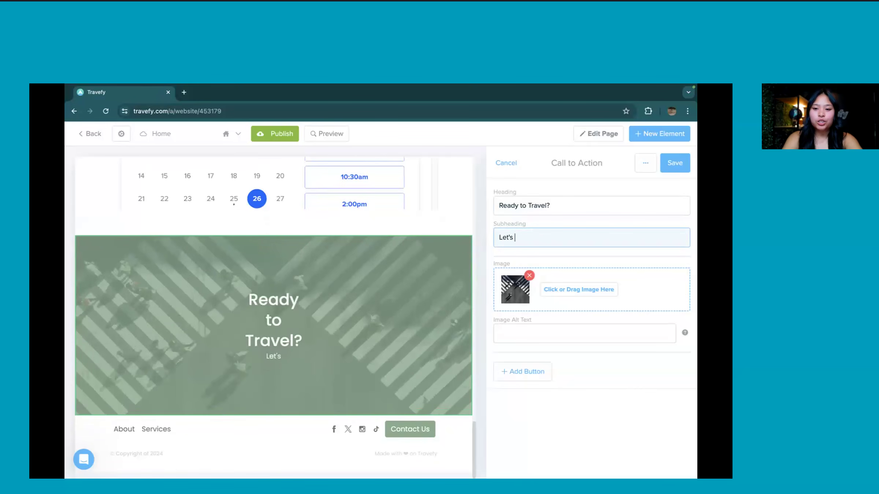
pyautogui.write('Chat.')
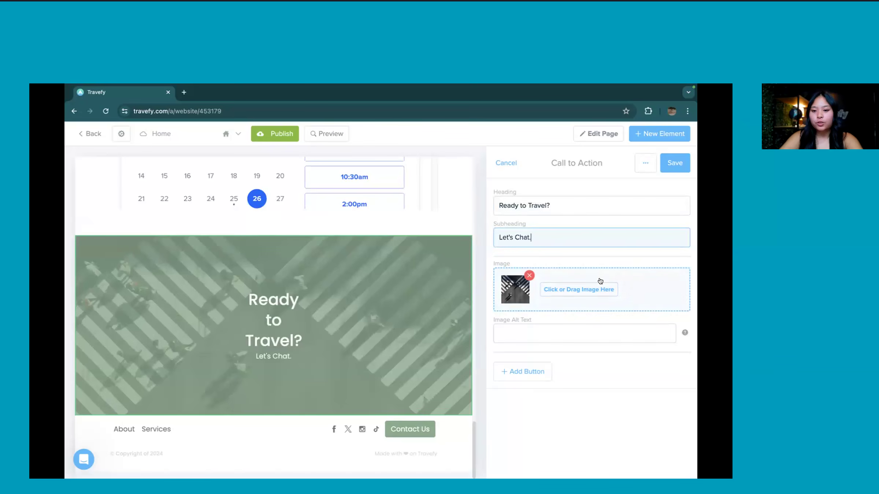
# Add a button to the call to action section and set its button type to Form
pyautogui.click(530, 377)
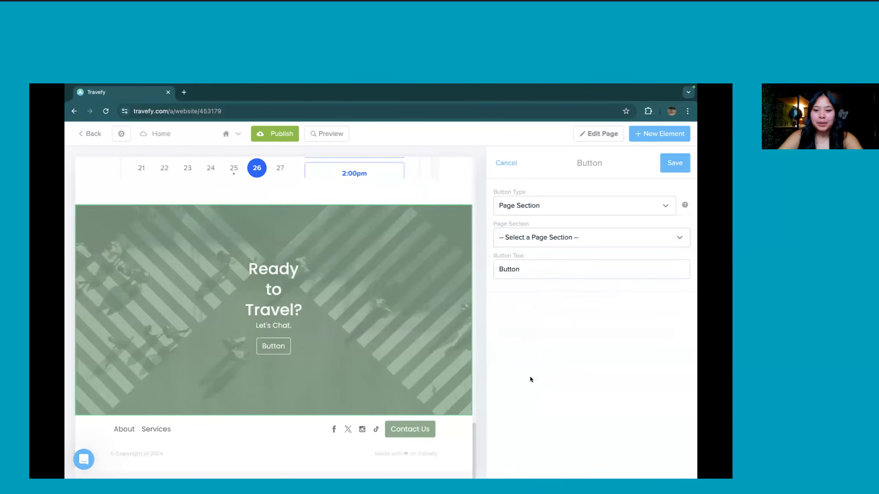
pyautogui.click(541, 204)
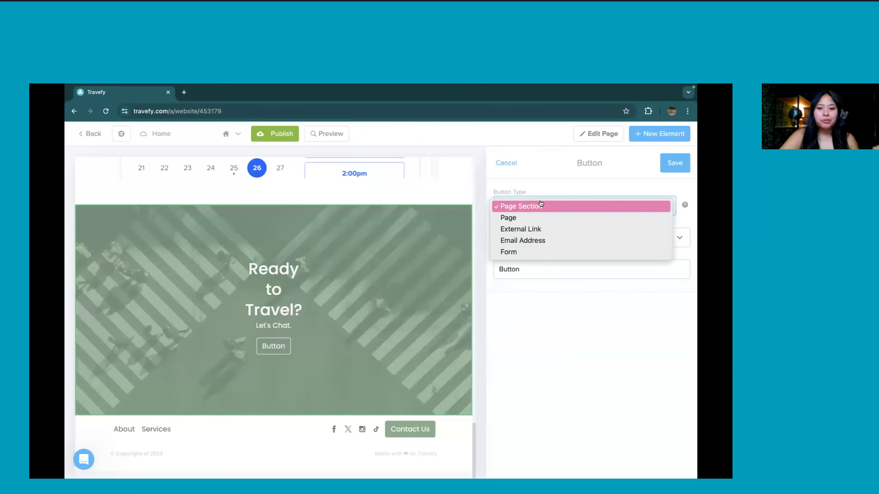
pyautogui.click(536, 251)
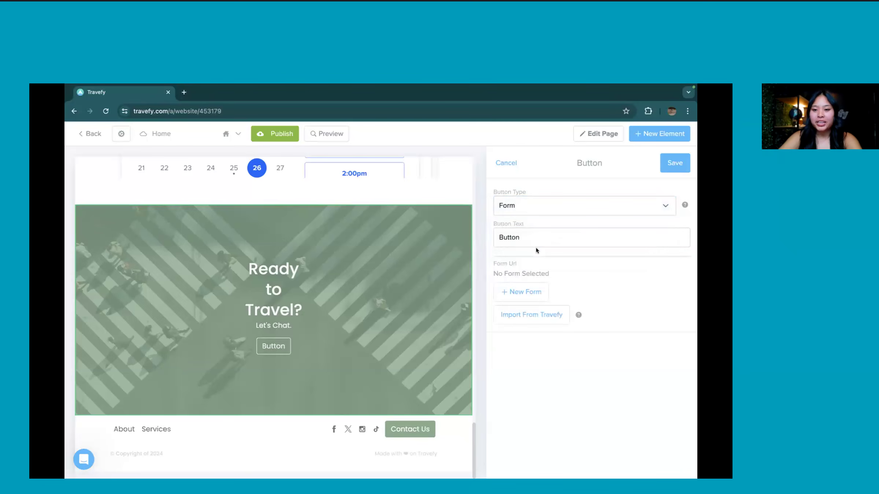
# Set the call to action button's text to "Connect"
pyautogui.click(532, 239)
pyautogui.press('BackSpace')
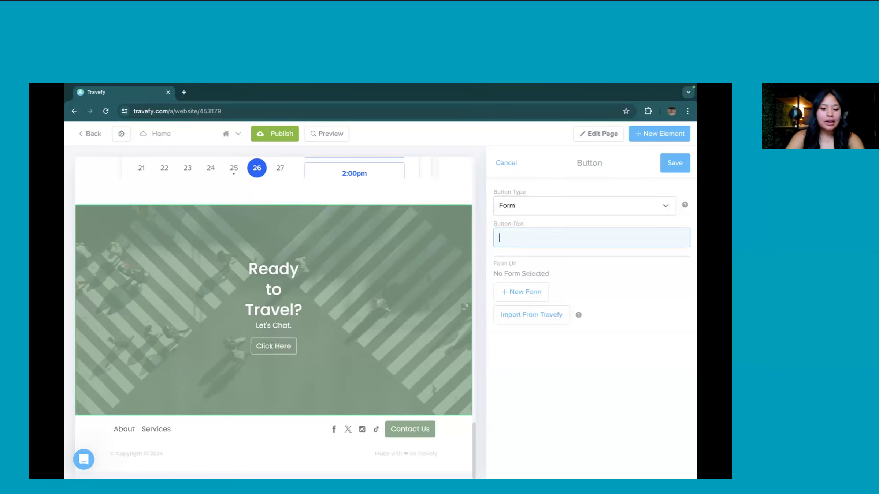
pyautogui.write('Connect')
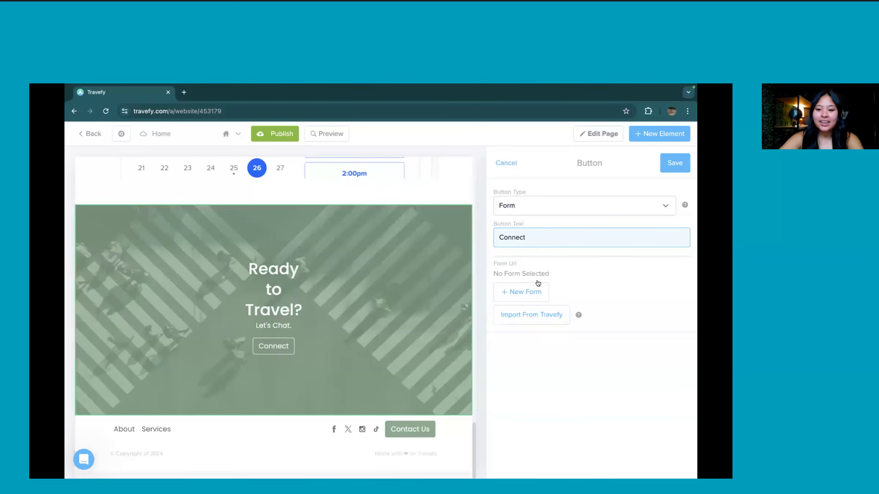
# Link the Connect button to the existing Client Intake Form from Travefy and save the call to action section
pyautogui.click(543, 316)
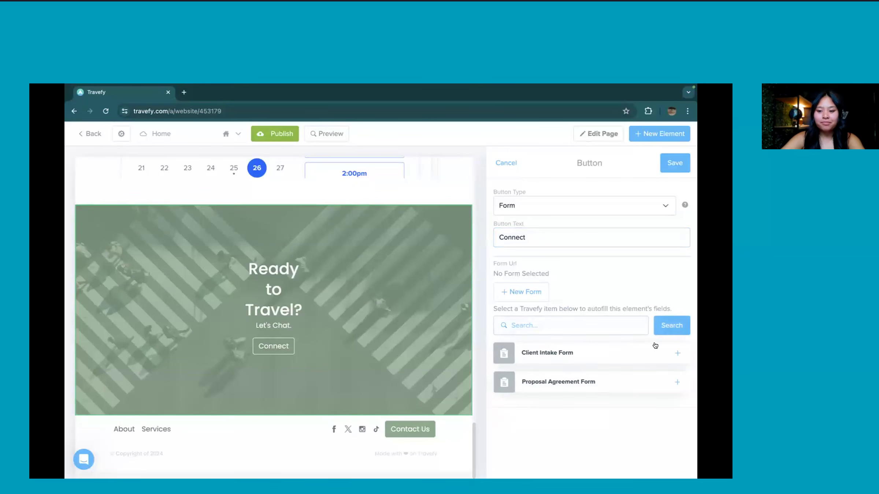
pyautogui.click(679, 347)
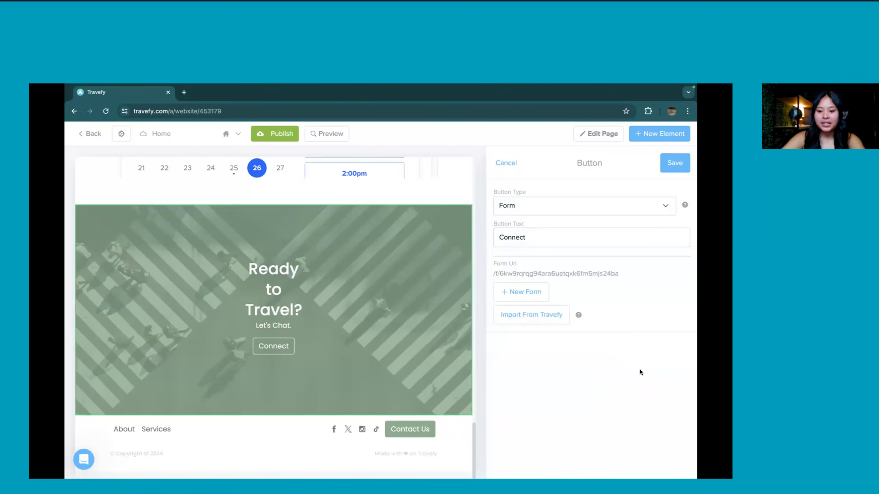
pyautogui.click(664, 161)
pyautogui.click(664, 161)
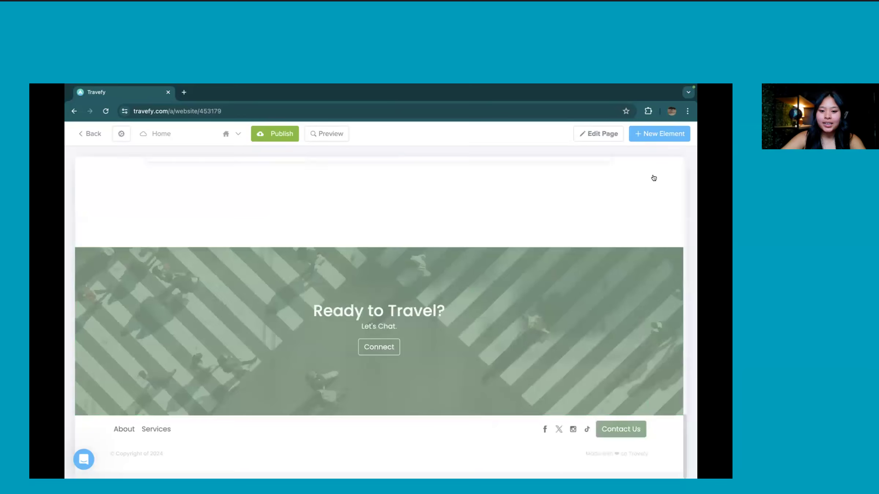
# Open the page footer for editing and bring its list of social links into view
pyautogui.click(416, 428)
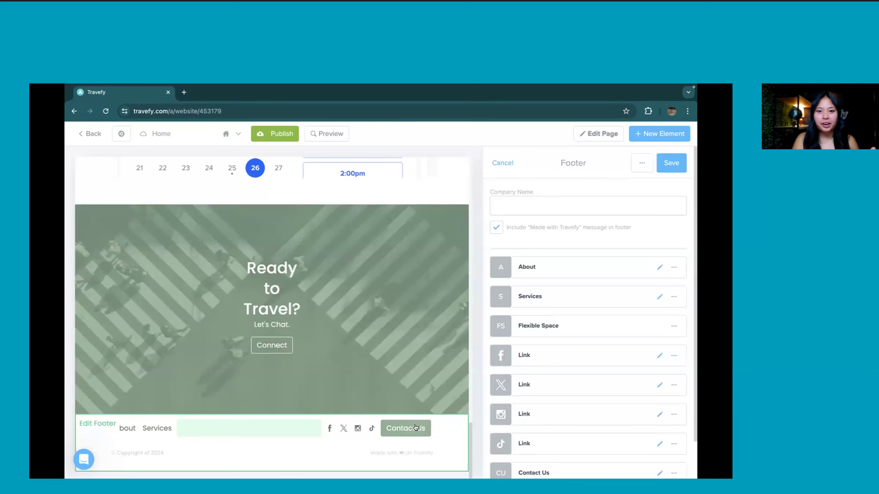
pyautogui.scroll(-2, 619, 309)
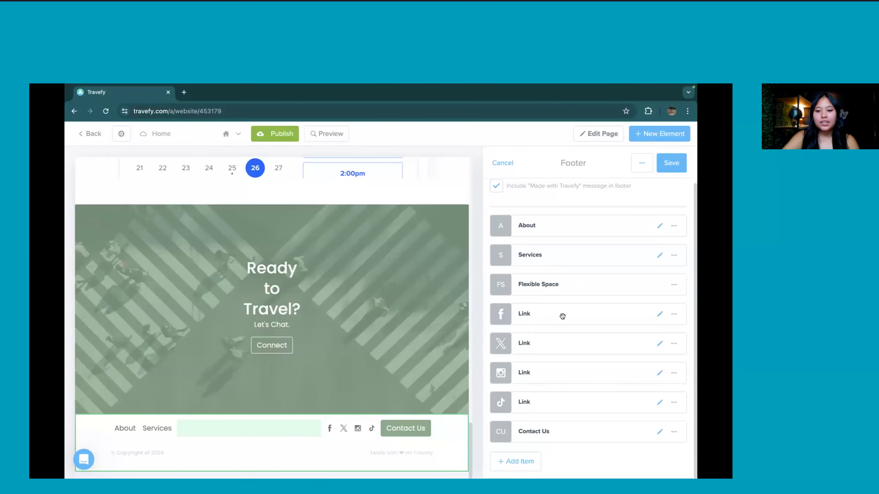
# Try the link text "Facebook" on the footer's Facebook link, clear it again and save the link
pyautogui.click(657, 313)
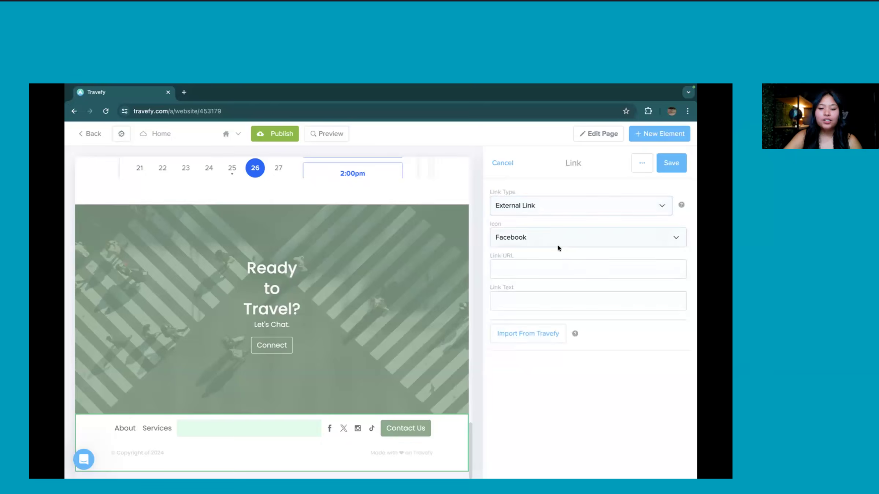
pyautogui.click(546, 265)
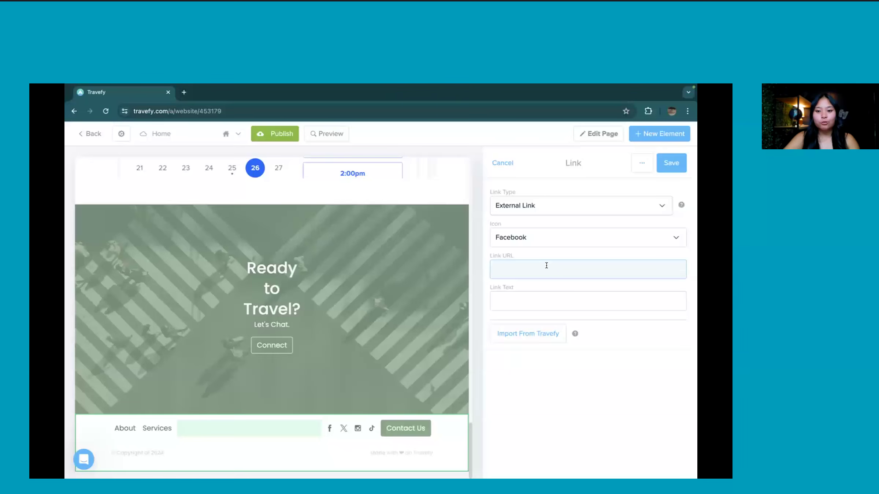
pyautogui.click(538, 304)
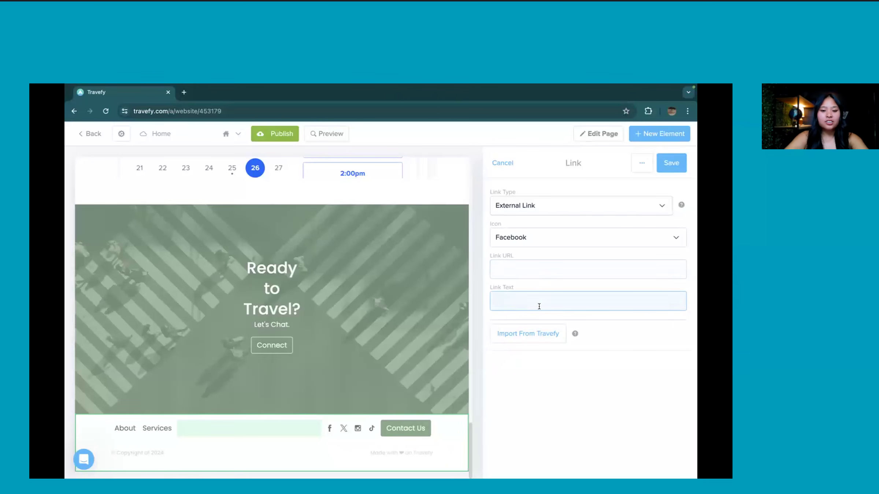
pyautogui.write('Facebook')
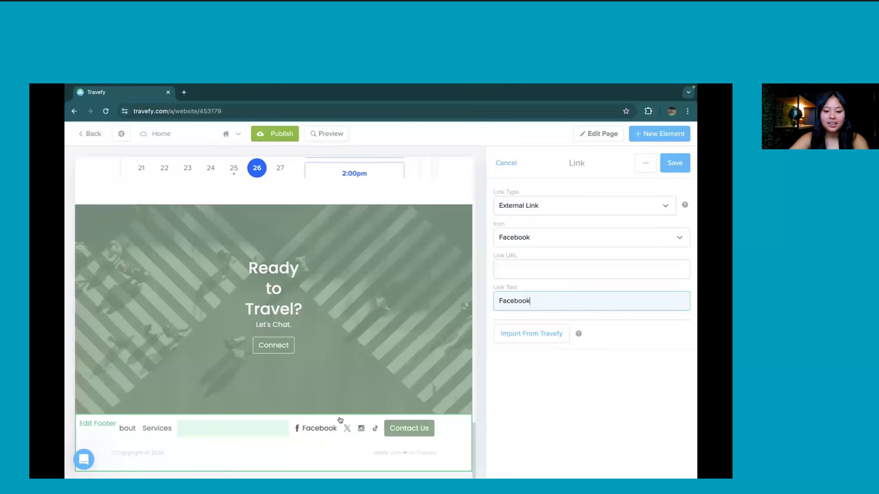
pyautogui.doubleClick(532, 304)
pyautogui.press('BackSpace')
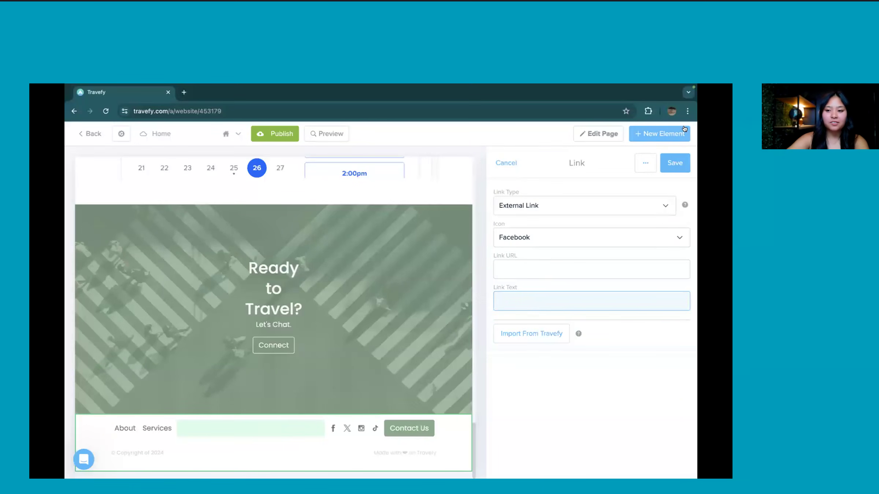
pyautogui.click(678, 163)
pyautogui.scroll(-1, 667, 261)
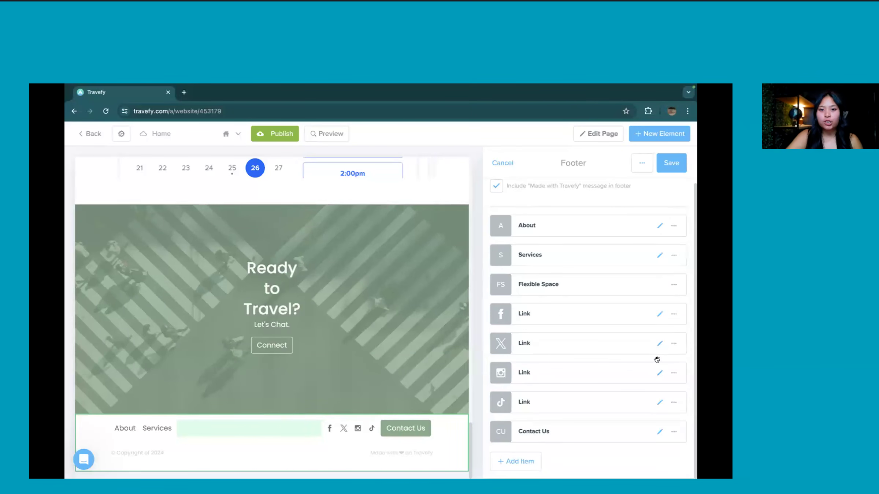
# Delete the X link from the footer
pyautogui.click(674, 344)
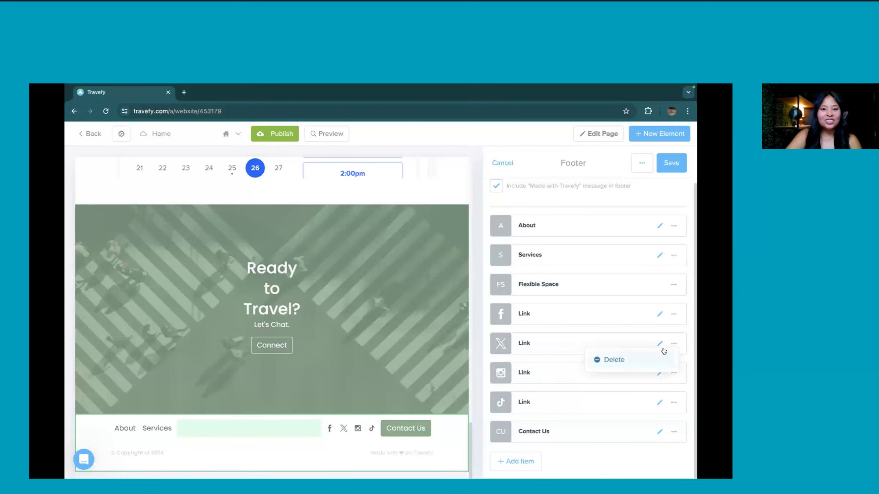
pyautogui.click(664, 353)
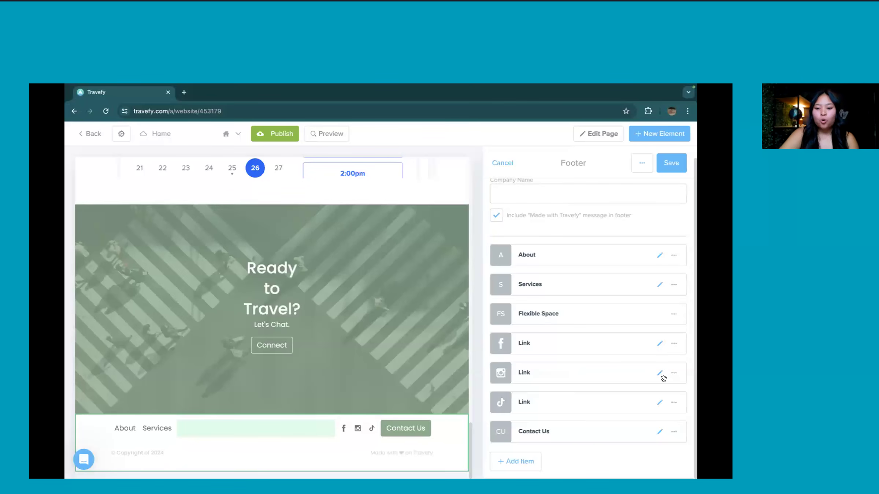
# Check the icon choices for the footer's TikTok link, keep TikTok, and save the link and the footer
pyautogui.click(656, 404)
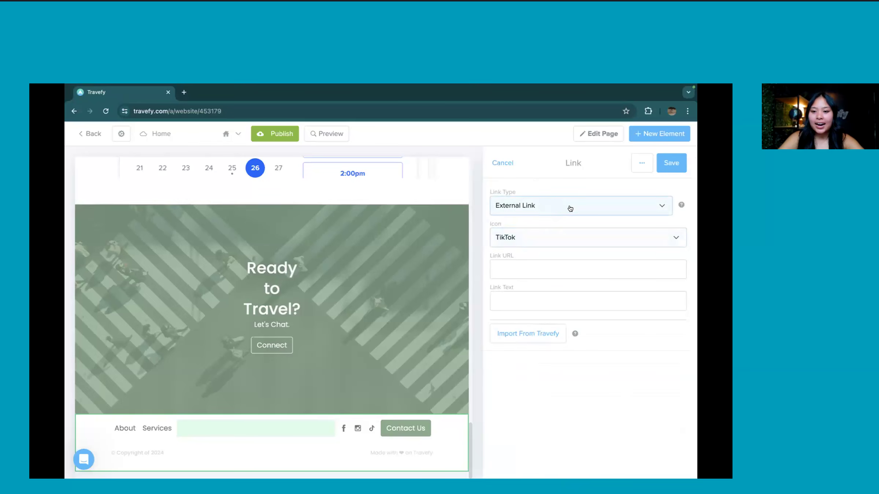
pyautogui.click(585, 237)
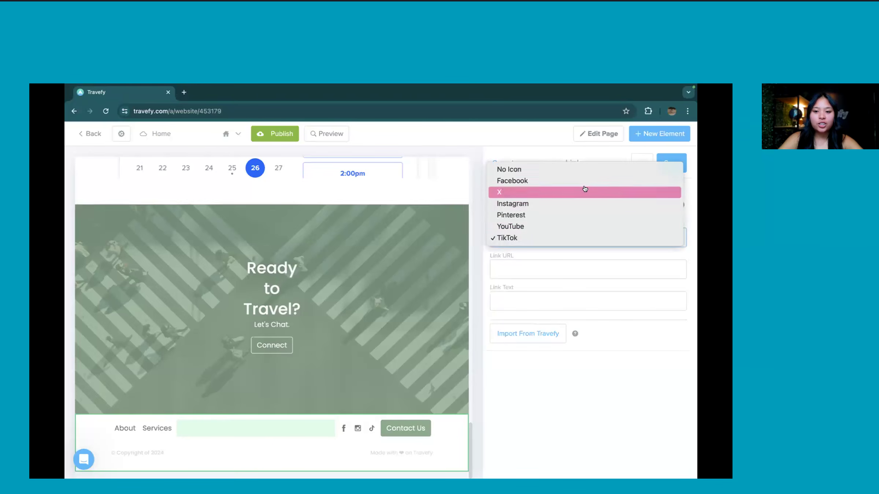
pyautogui.click(579, 257)
pyautogui.click(673, 169)
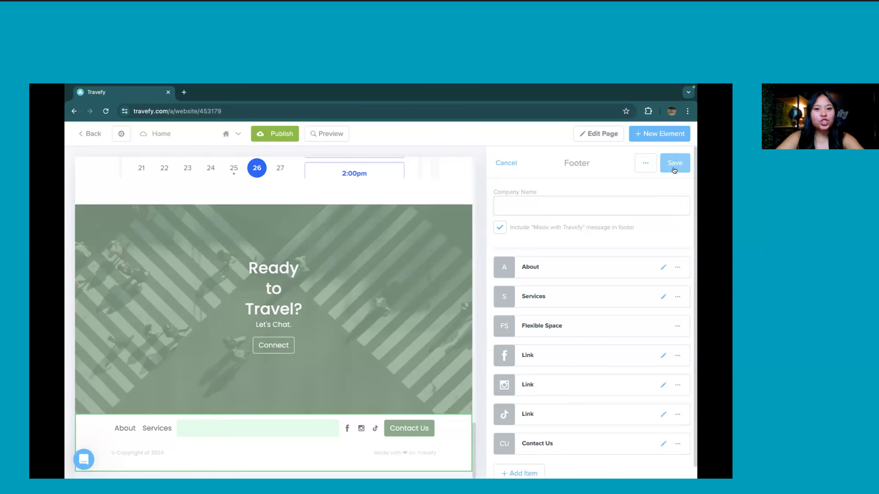
pyautogui.click(668, 171)
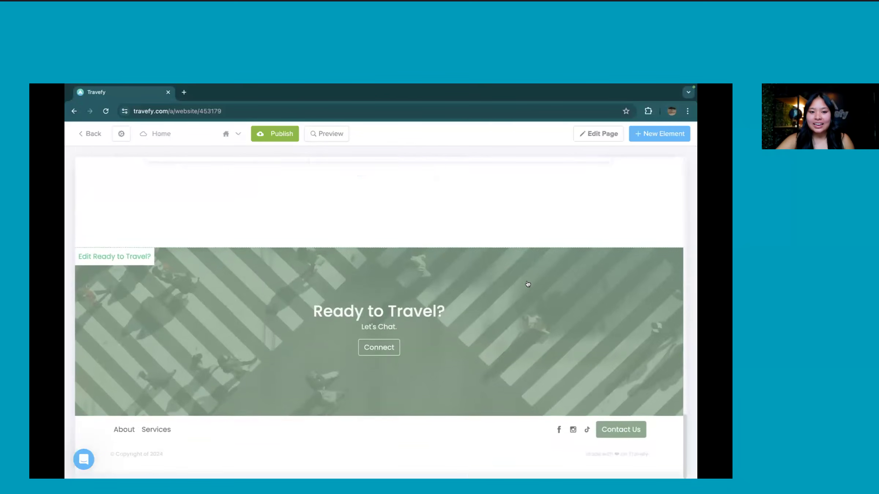
# Review the home page's SEO and social settings, including the social preview and site description, and save the page
pyautogui.scroll(1, 528, 285)
pyautogui.scroll(20, 528, 284)
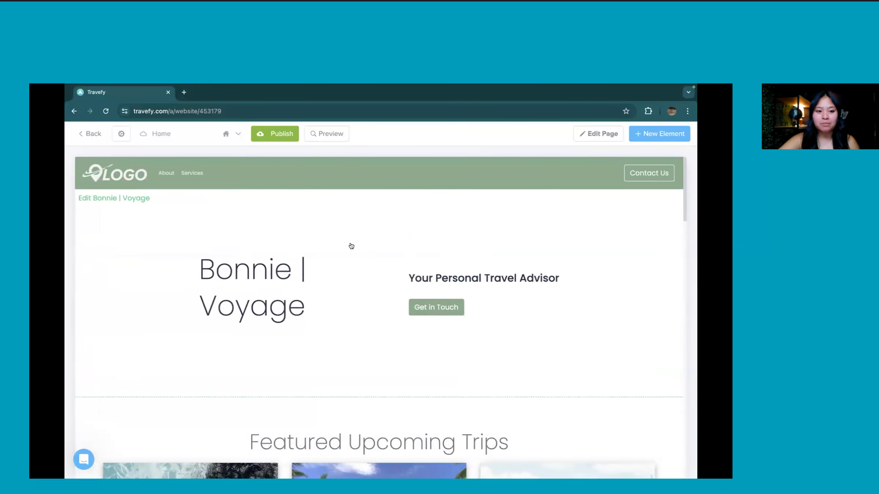
pyautogui.click(594, 133)
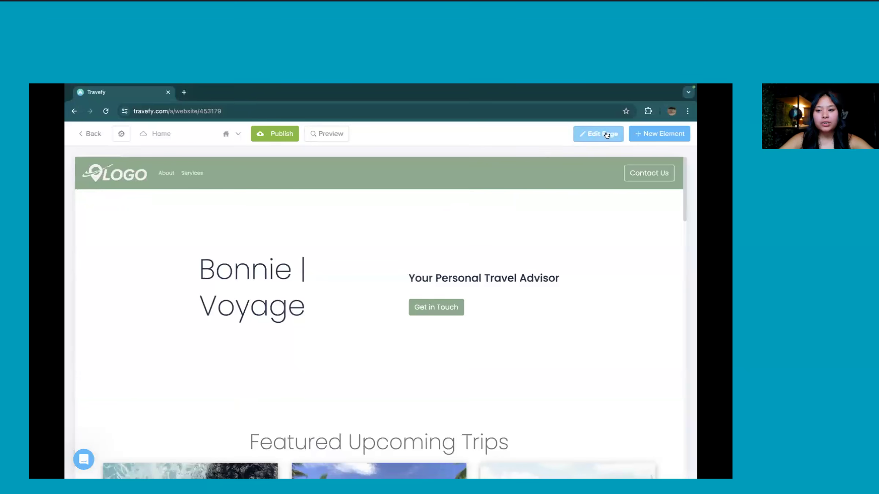
pyautogui.click(651, 197)
pyautogui.scroll(-1, 643, 266)
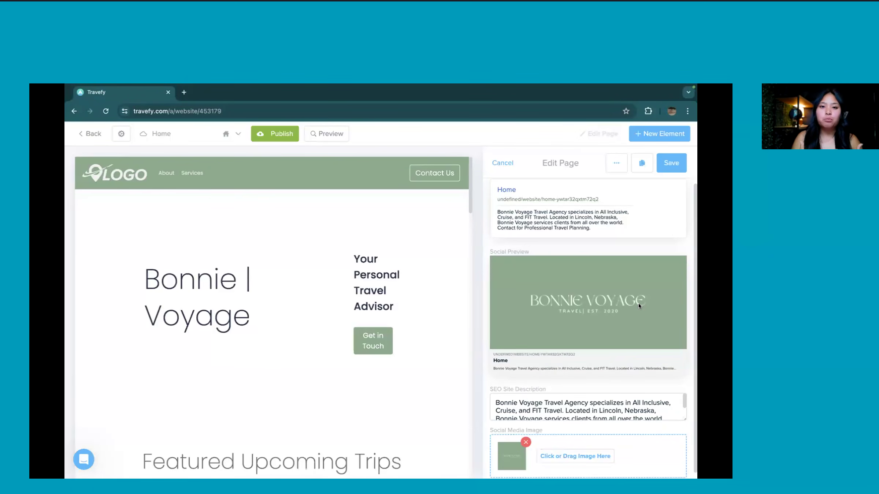
pyautogui.click(672, 168)
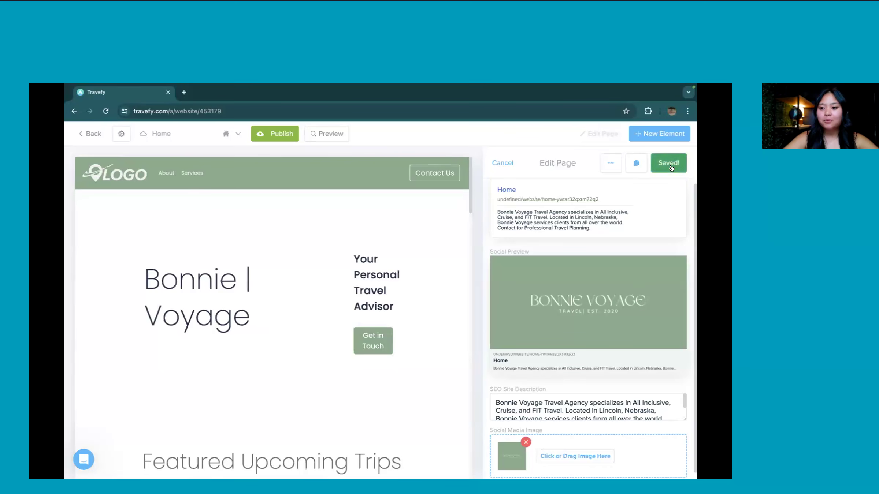
# Replace the navbar's placeholder logo with the Bonnie Voyage image "Screenshot 2024-07-25 at 8.49.45 AM" uploaded from the Desktop
pyautogui.click(262, 176)
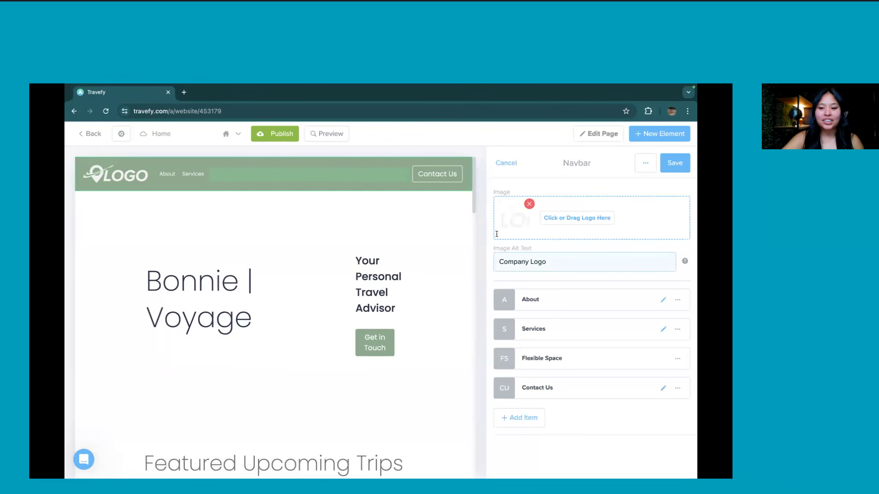
pyautogui.click(561, 221)
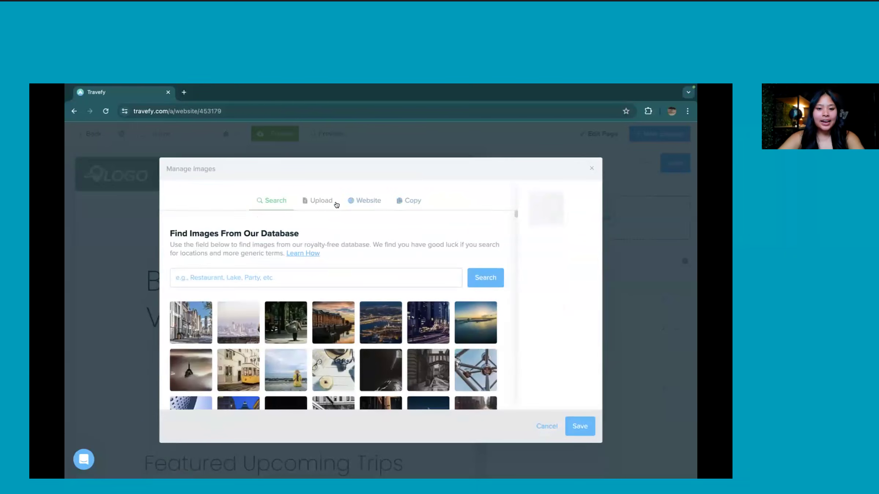
pyautogui.click(330, 201)
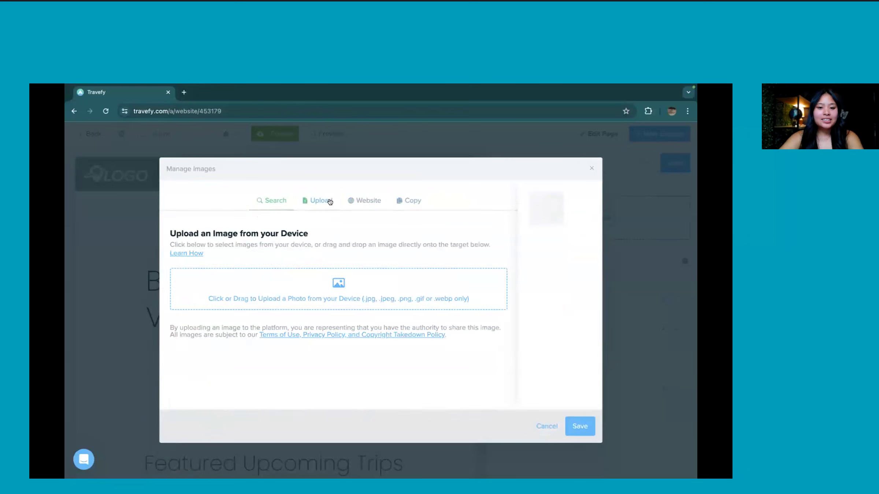
pyautogui.click(324, 274)
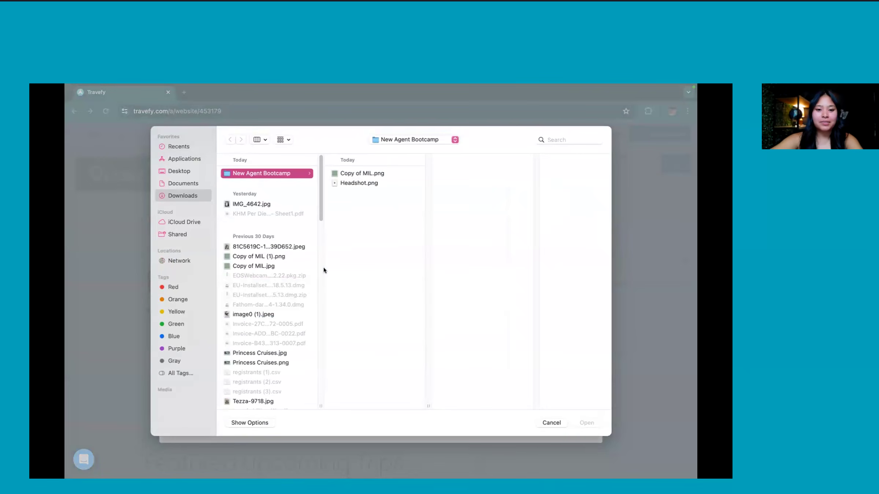
pyautogui.click(196, 167)
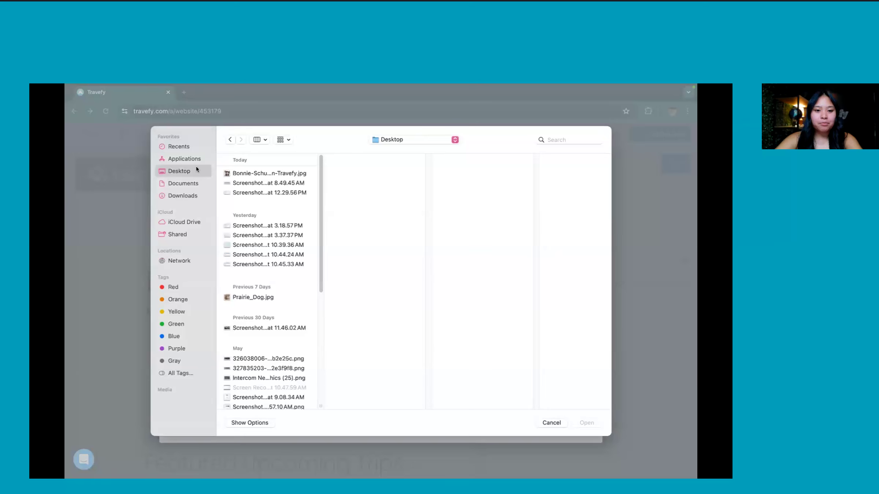
pyautogui.click(240, 181)
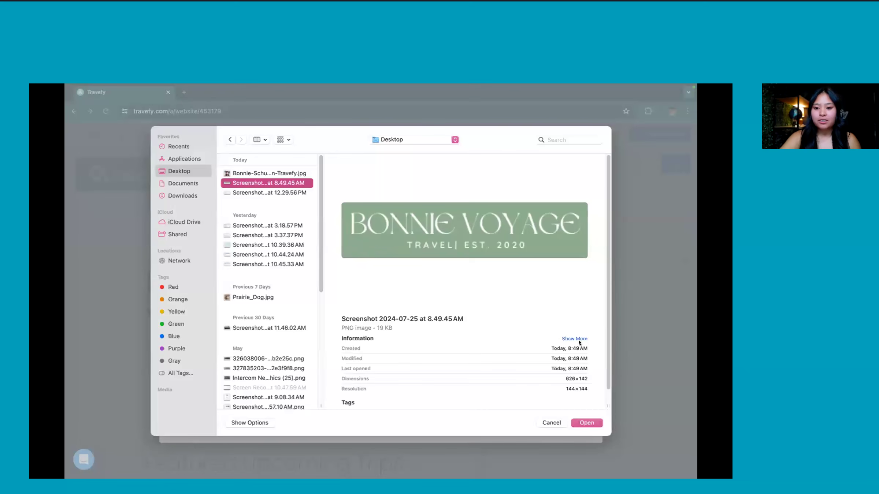
pyautogui.click(580, 421)
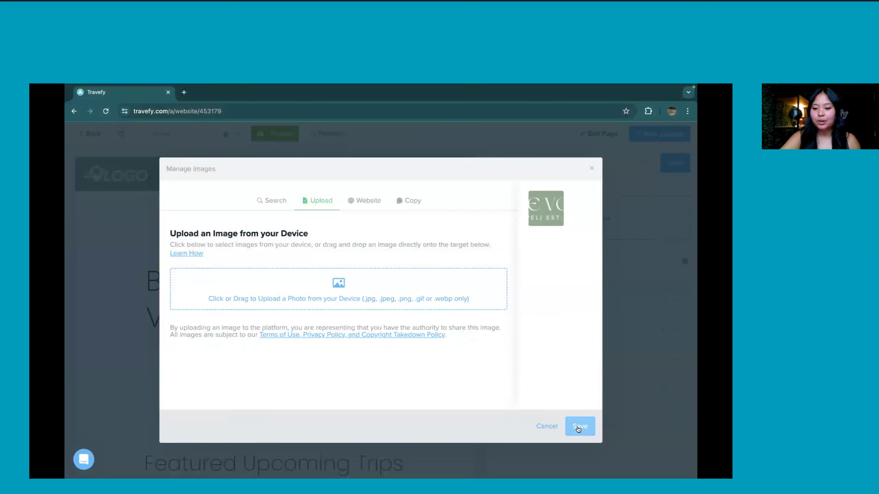
pyautogui.click(578, 427)
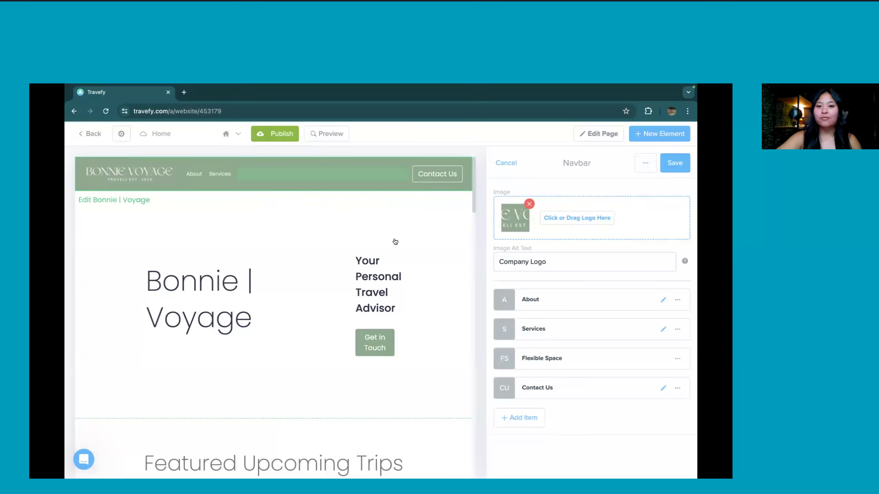
# Open the navbar's About link for editing and bring up its available link types
pyautogui.click(663, 300)
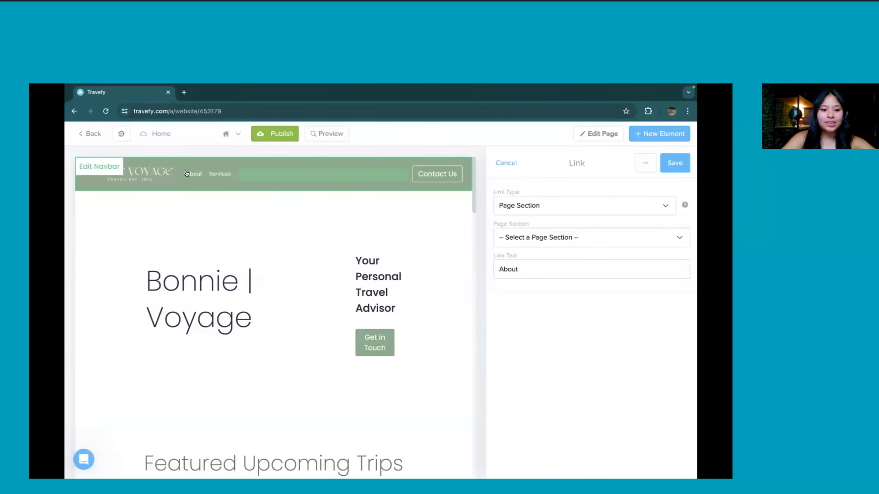
pyautogui.click(572, 214)
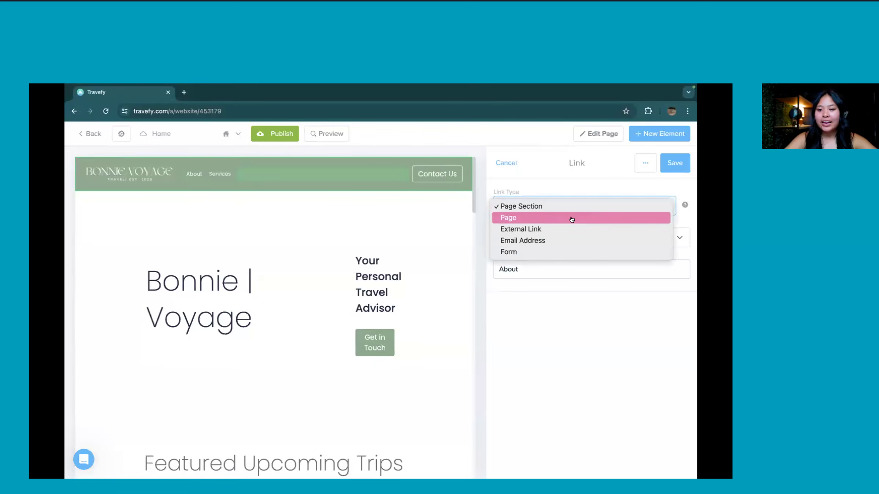
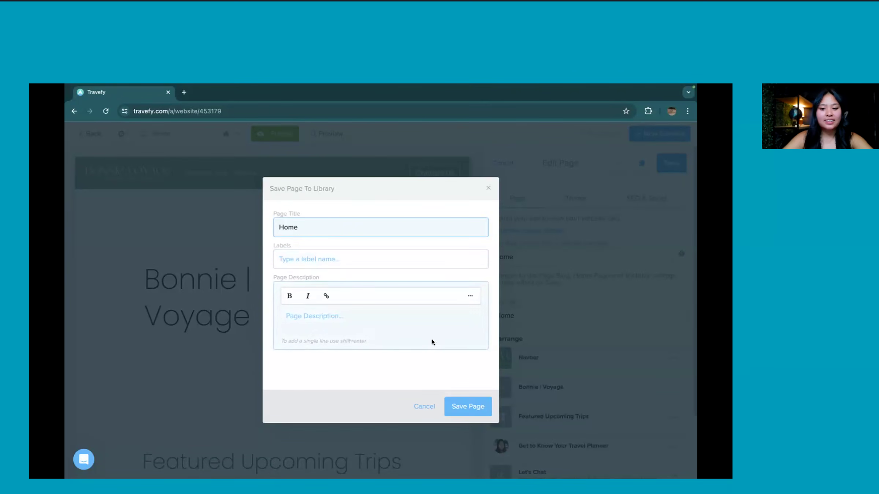
# Save the page to the library under the title "Home"
pyautogui.click(482, 411)
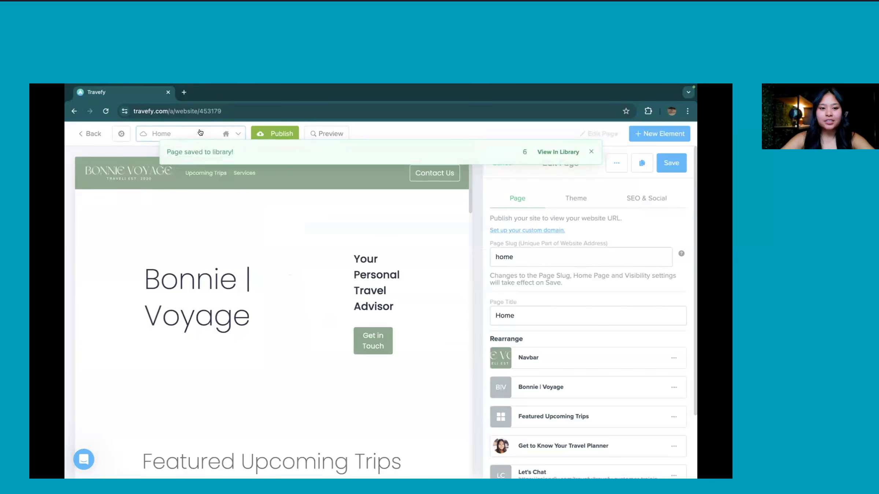
# Create a new website page from the Home page saved in the library
pyautogui.click(200, 133)
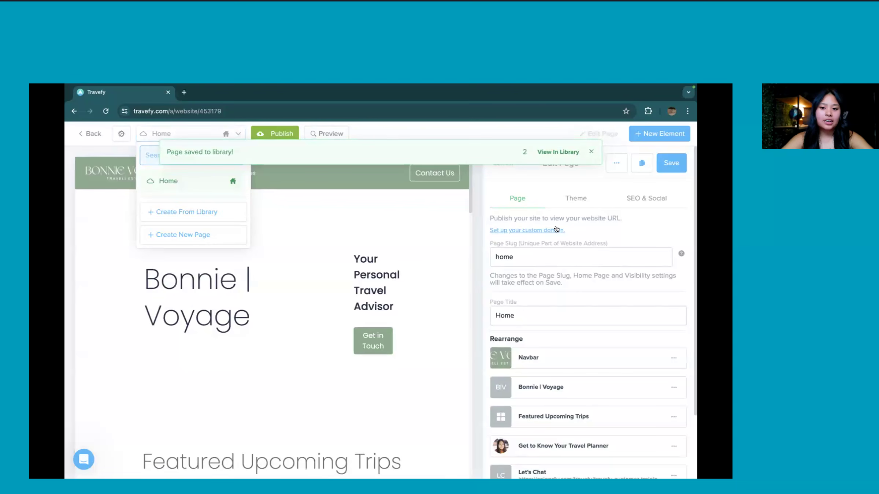
pyautogui.click(589, 152)
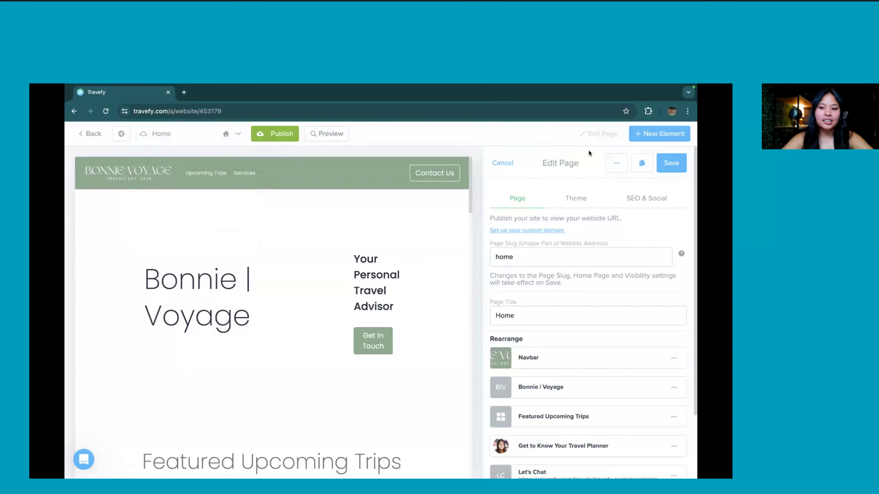
pyautogui.click(194, 125)
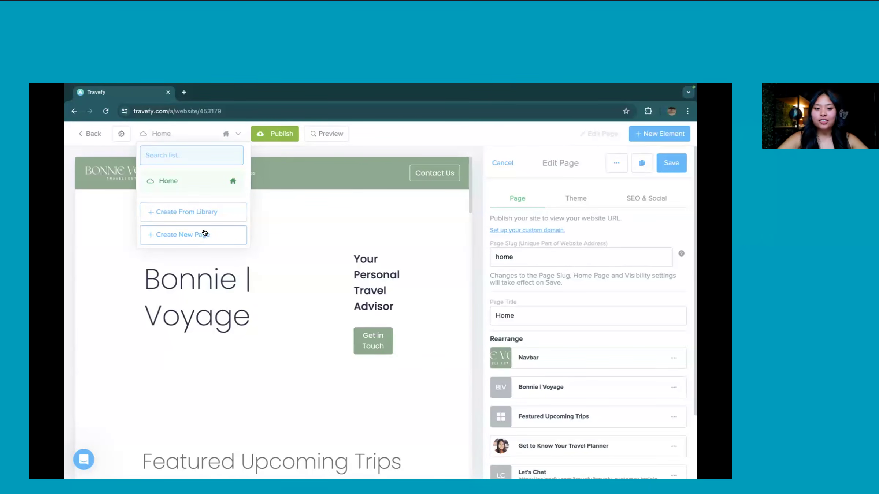
pyautogui.click(208, 212)
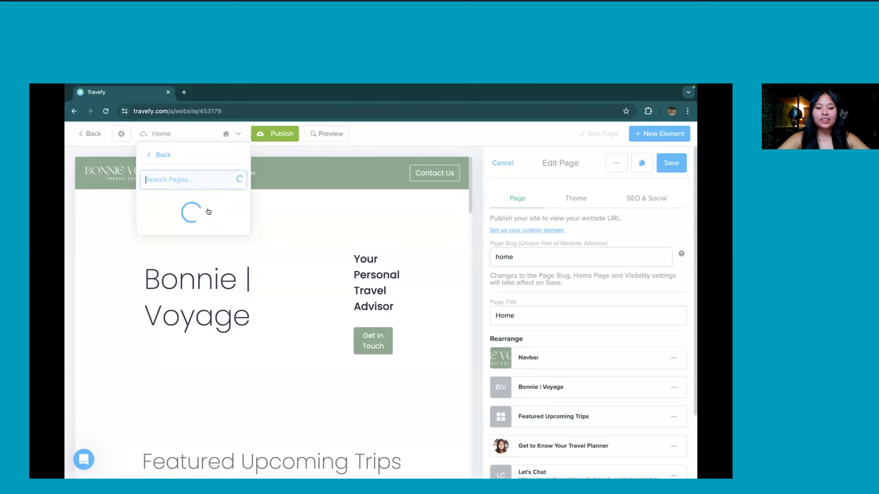
pyautogui.click(183, 205)
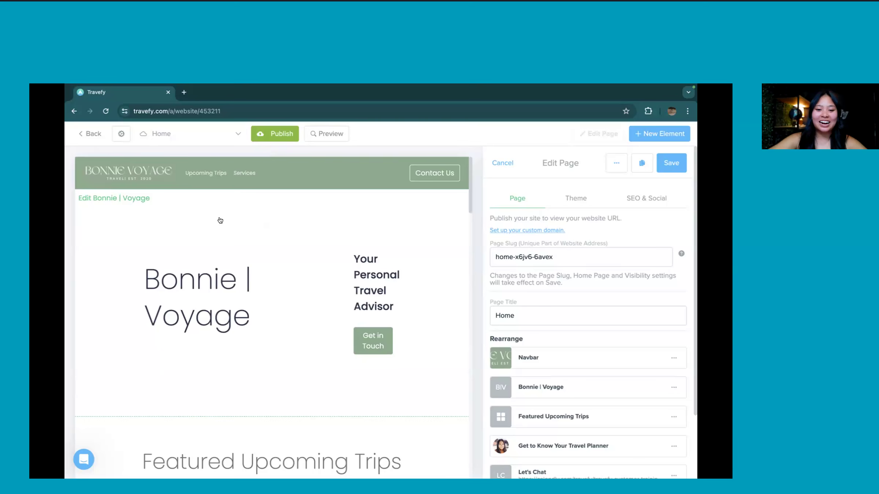
# Title the new page "Planning Process" and set its page slug to "Planning-Process"
pyautogui.click(584, 192)
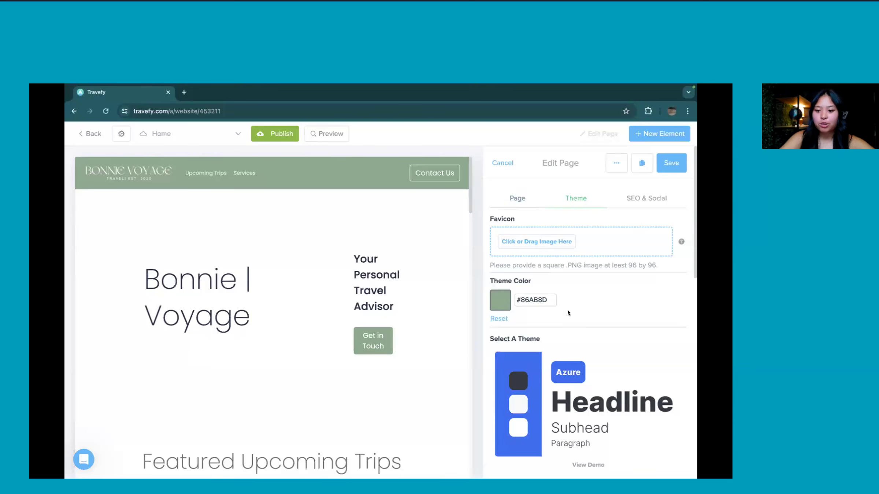
pyautogui.click(518, 198)
pyautogui.doubleClick(561, 312)
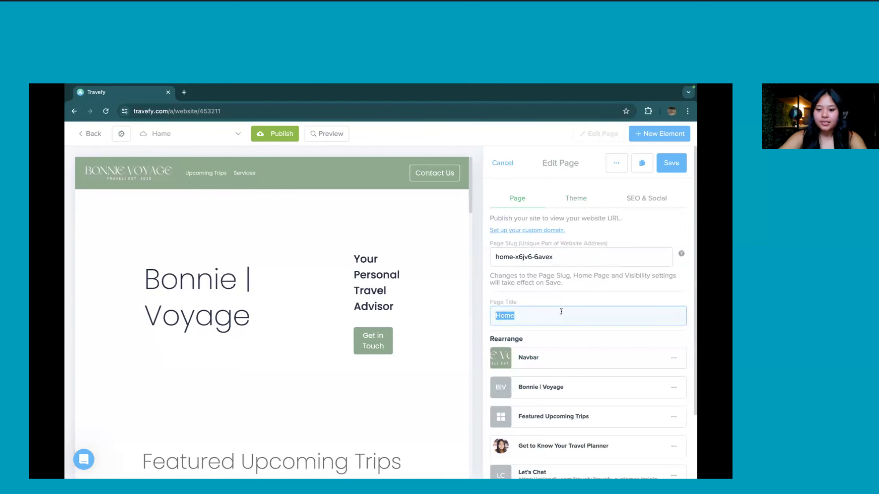
pyautogui.write('Planning Process')
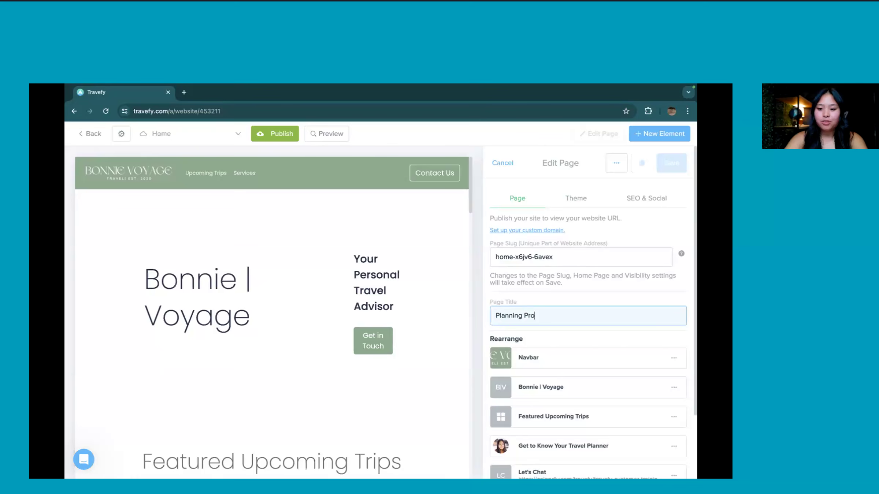
pyautogui.tripleClick(564, 255)
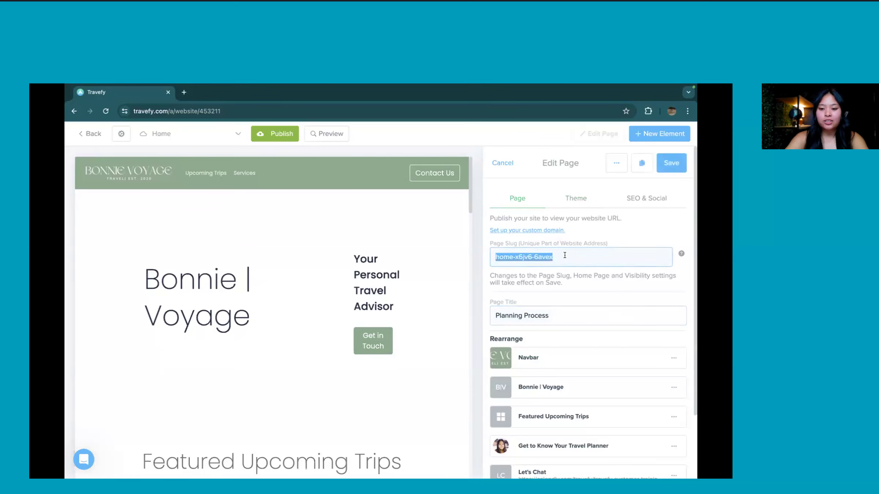
pyautogui.press('BackSpace')
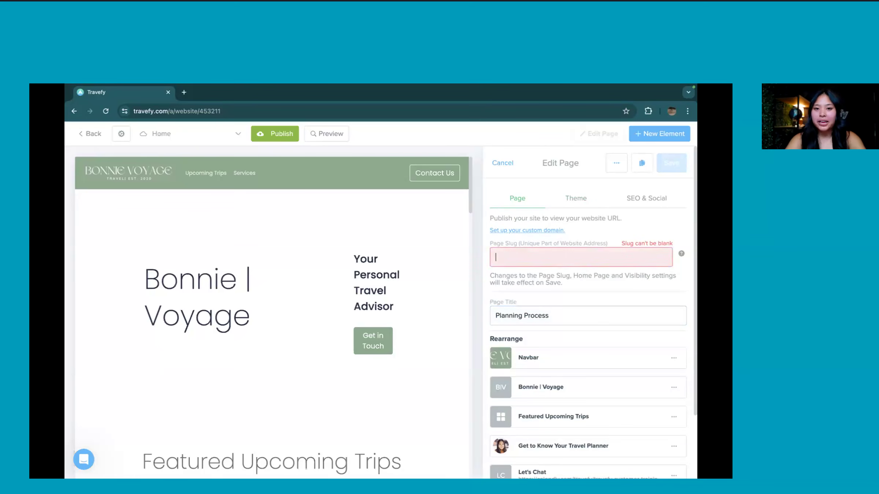
pyautogui.write('Planning')
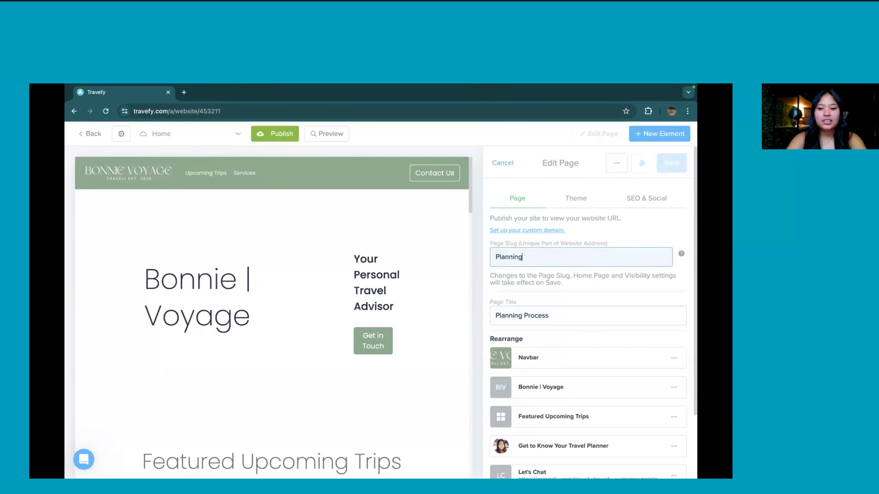
pyautogui.write('-P')
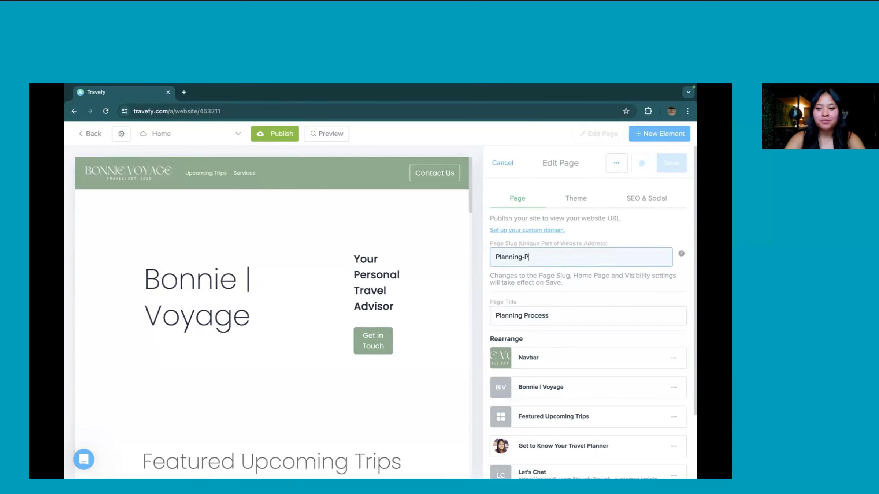
pyautogui.write('rocess')
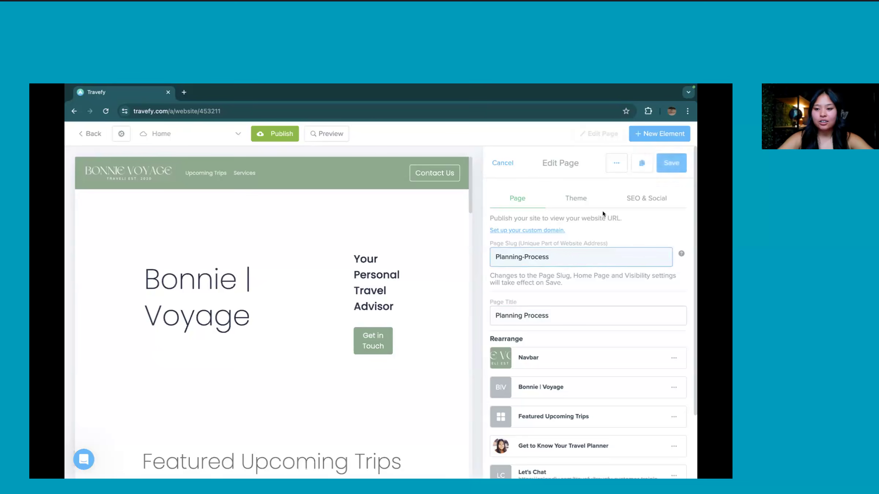
# Check the Planning Process page's search preview, social preview and site description, and save the page
pyautogui.click(636, 206)
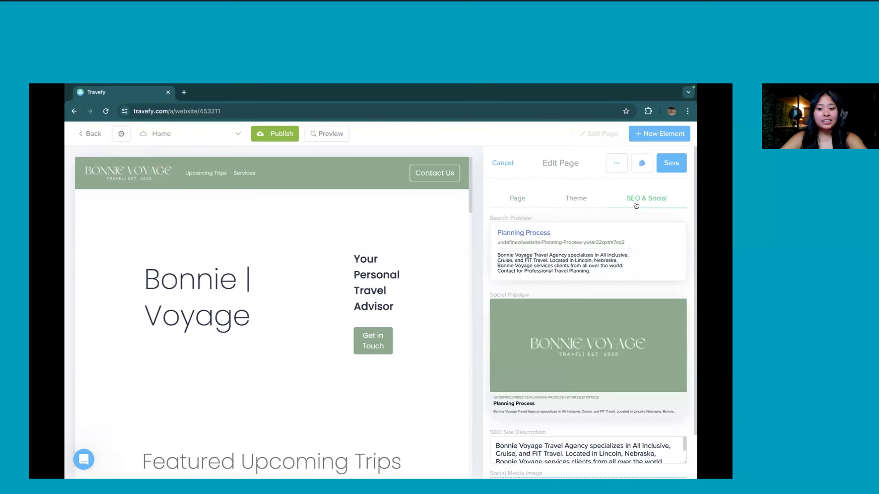
pyautogui.scroll(-2, 605, 304)
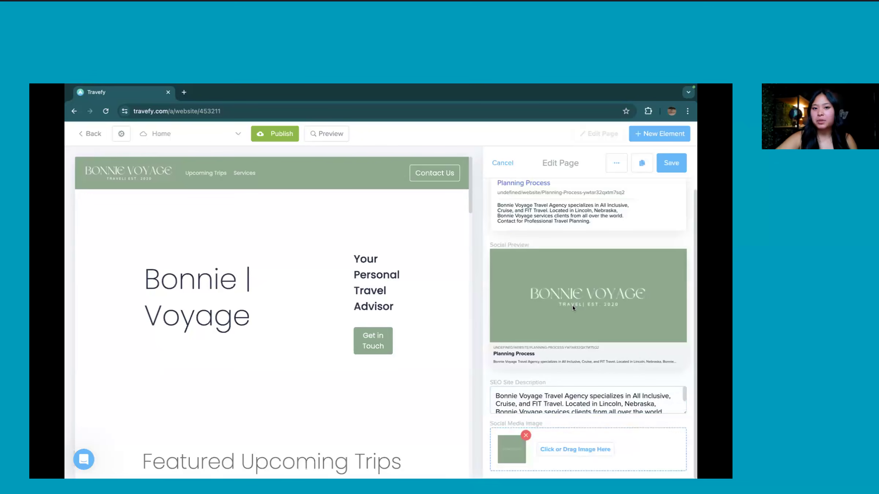
pyautogui.scroll(2, 624, 199)
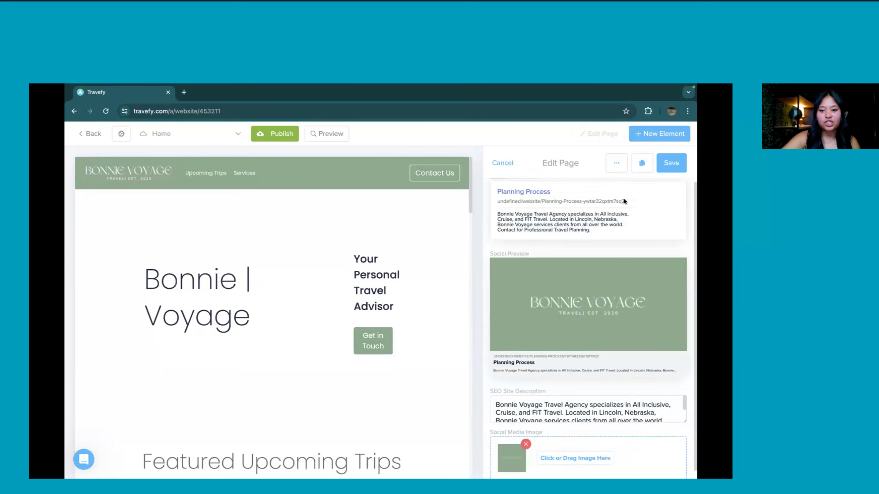
pyautogui.click(671, 162)
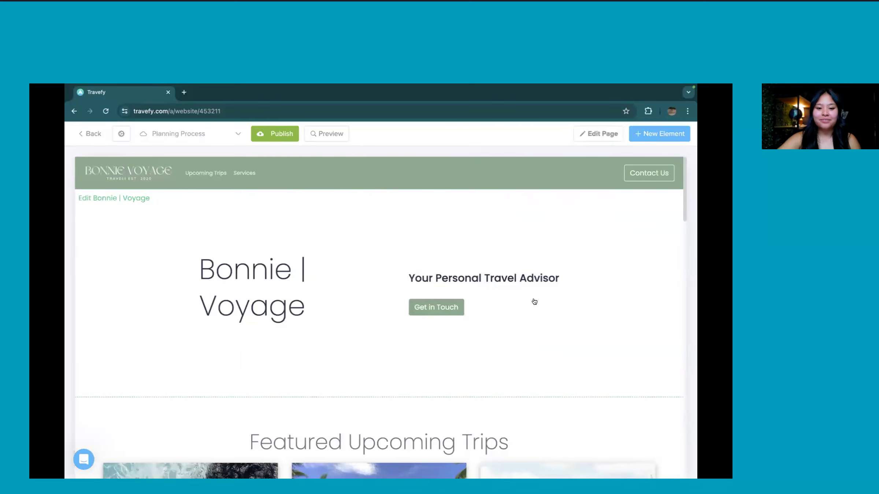
# Look through the sections copied onto the Planning Process page, including the featured trips and the travel planner introduction
pyautogui.scroll(-10, 534, 300)
pyautogui.scroll(-12, 534, 302)
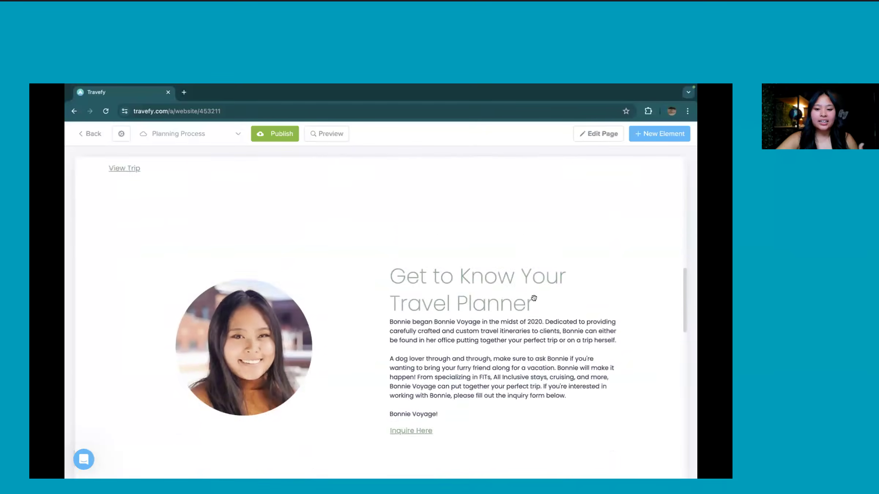
pyautogui.scroll(-3, 535, 302)
pyautogui.scroll(12, 534, 302)
pyautogui.scroll(9, 535, 301)
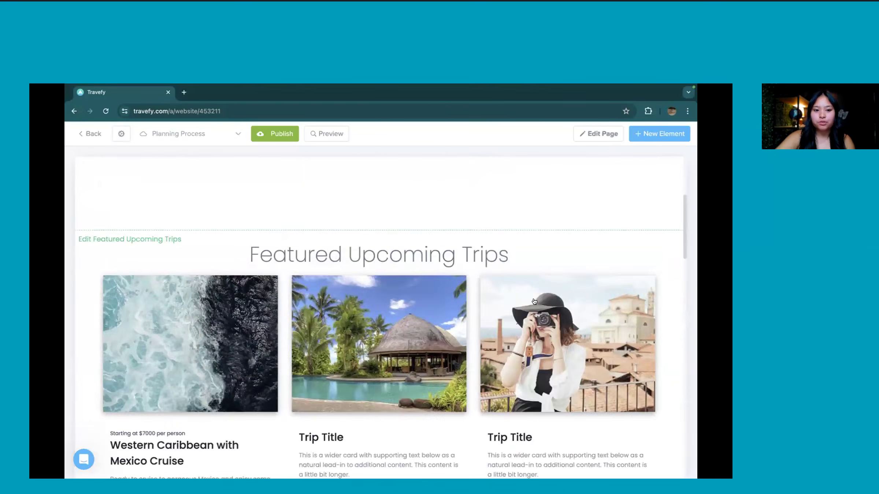
pyautogui.scroll(-3, 534, 298)
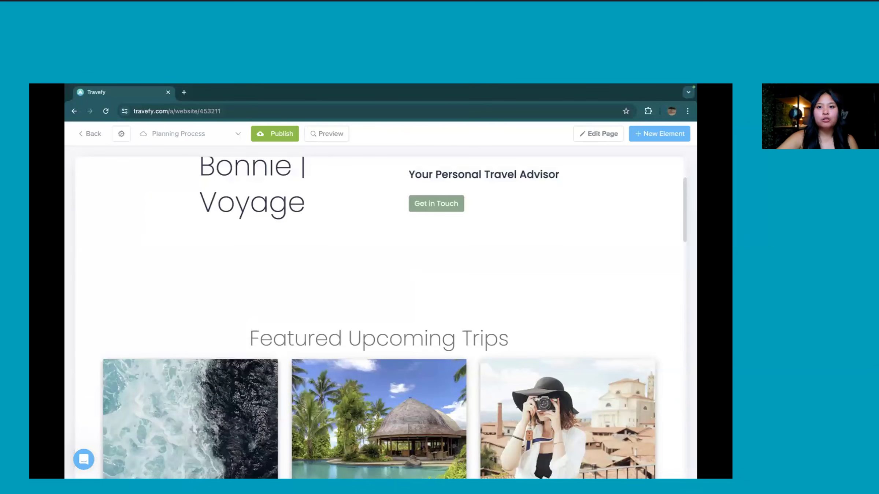
pyautogui.scroll(-5, 520, 280)
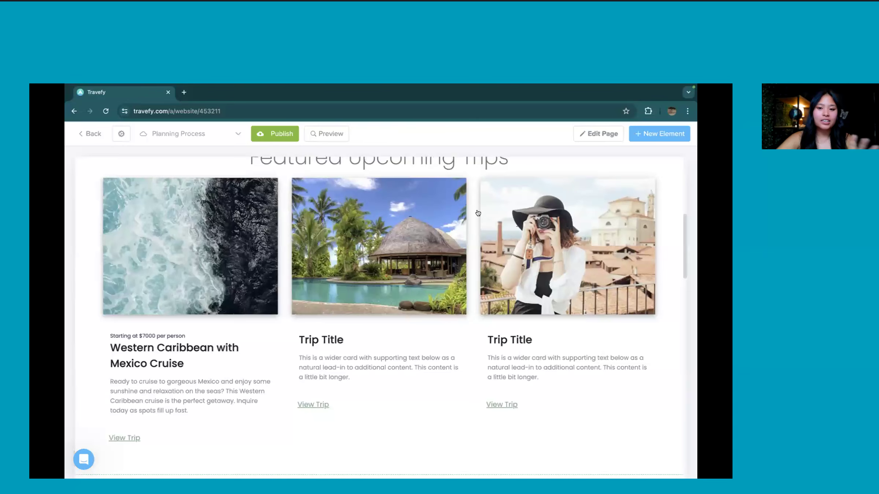
pyautogui.scroll(1, 478, 213)
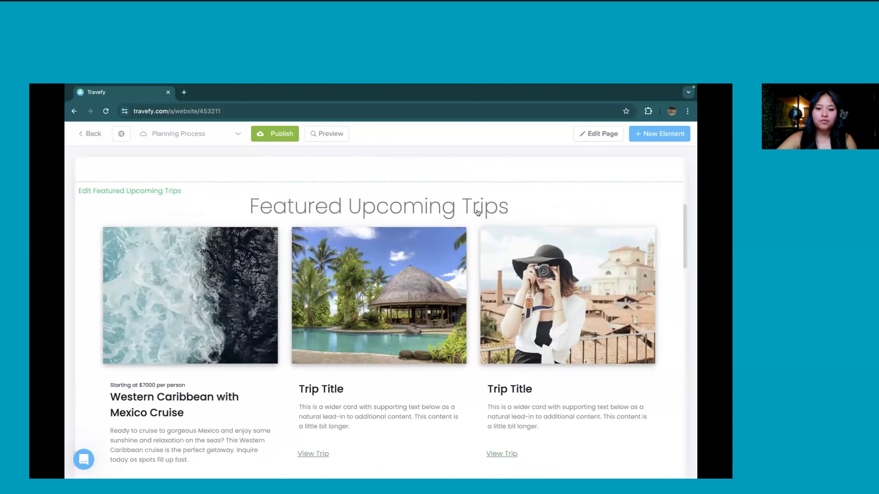
# Delete the Featured Upcoming Trips section from the Planning Process page and save the page
pyautogui.click(594, 132)
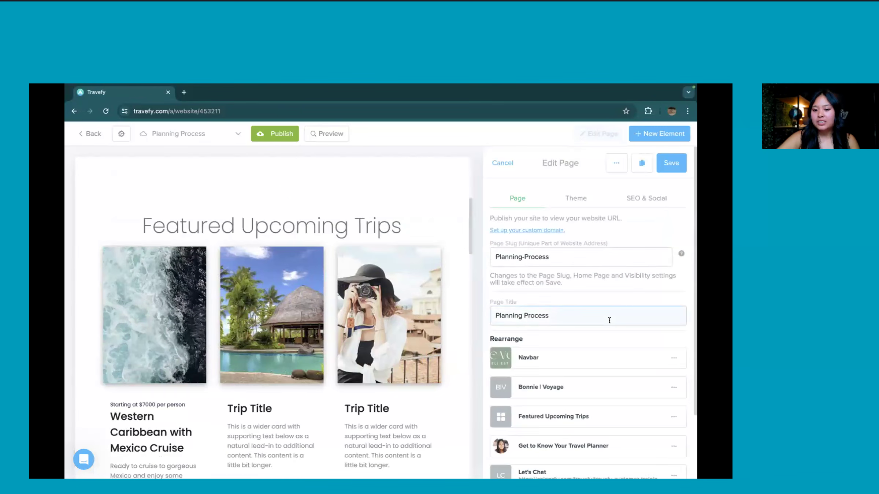
pyautogui.scroll(-2, 609, 320)
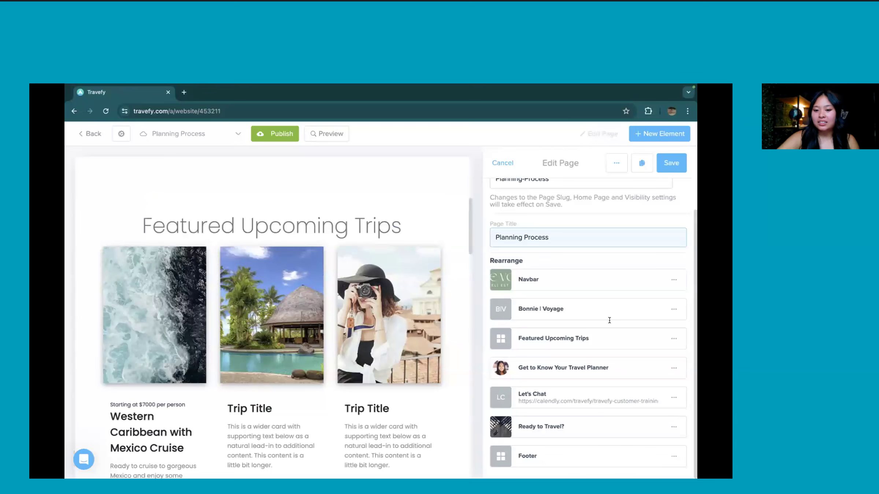
pyautogui.click(672, 338)
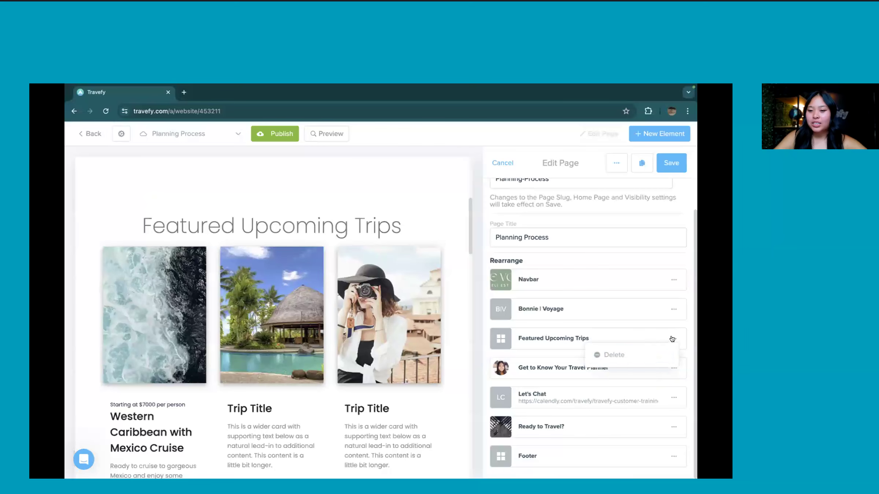
pyautogui.click(651, 351)
pyautogui.scroll(5, 416, 298)
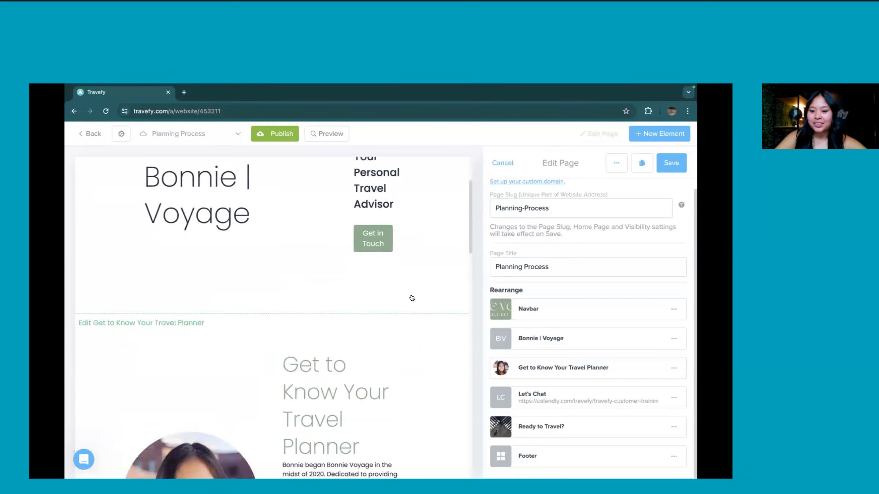
pyautogui.scroll(-5, 412, 298)
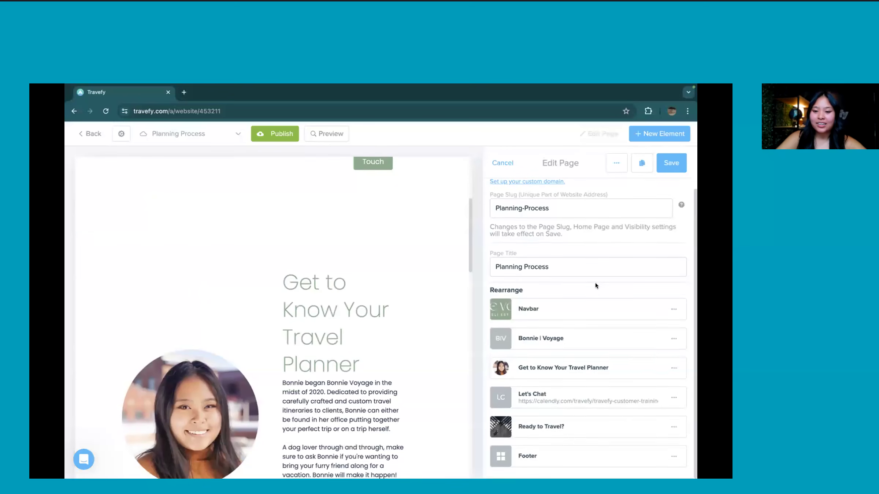
pyautogui.click(667, 168)
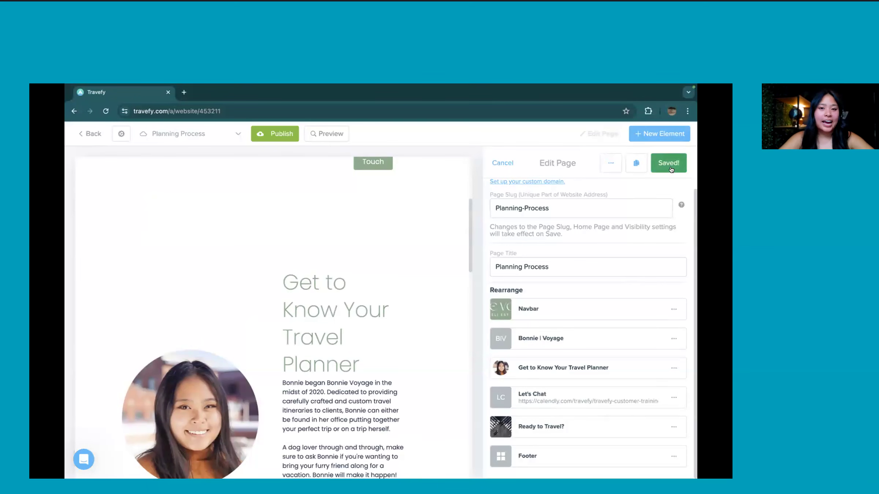
# Add a Medium Card Gallery between the Bonnie | Voyage and Get to Know Your Travel Planner sections, with the heading "The Process"
pyautogui.scroll(2, 588, 191)
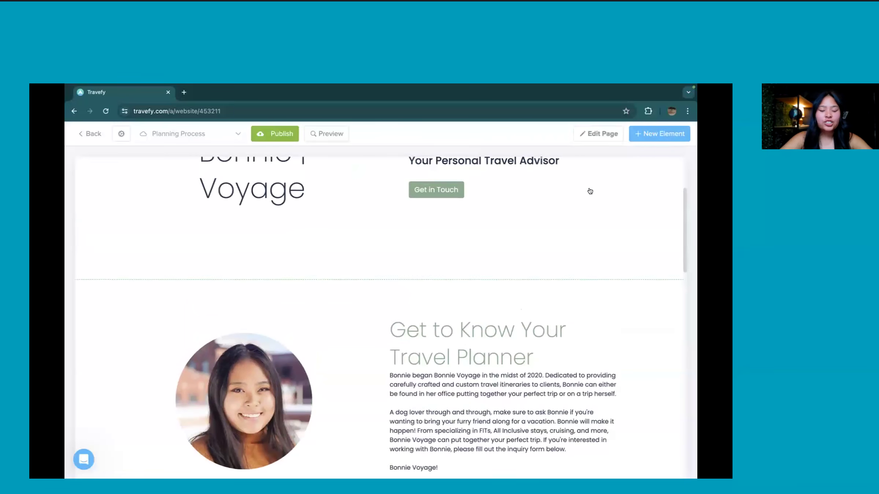
pyautogui.click(647, 141)
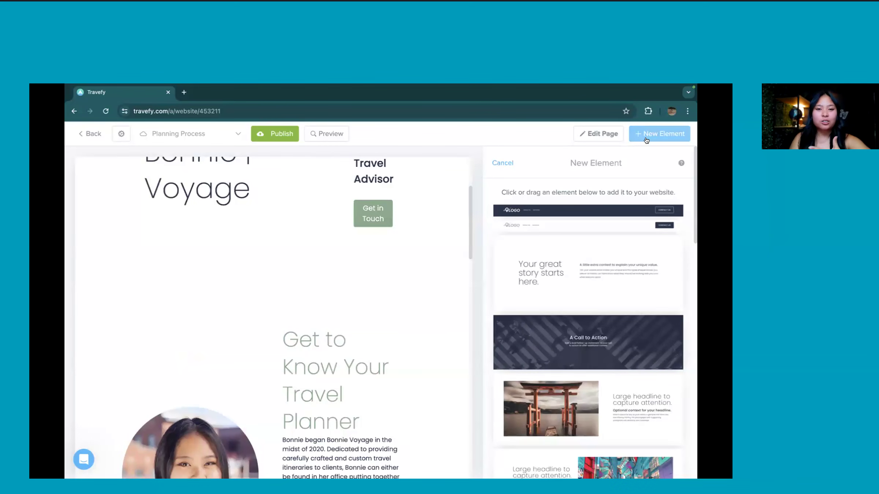
pyautogui.scroll(-10, 623, 208)
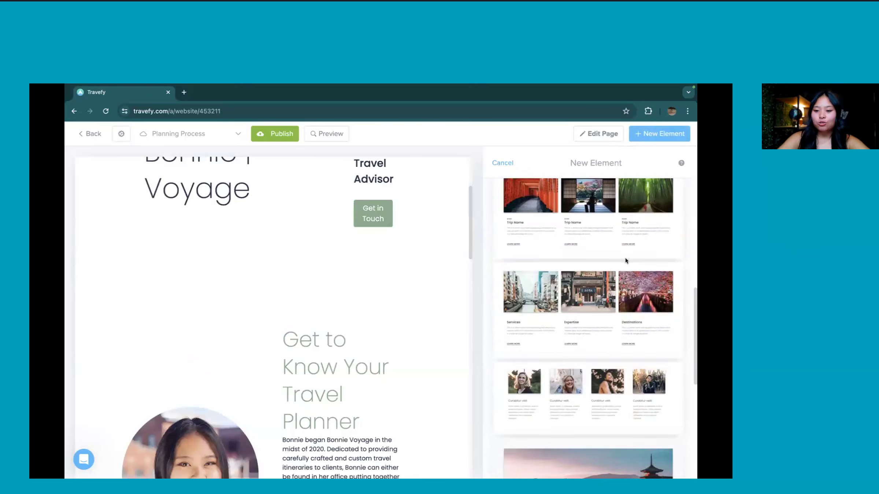
pyautogui.scroll(-4, 625, 260)
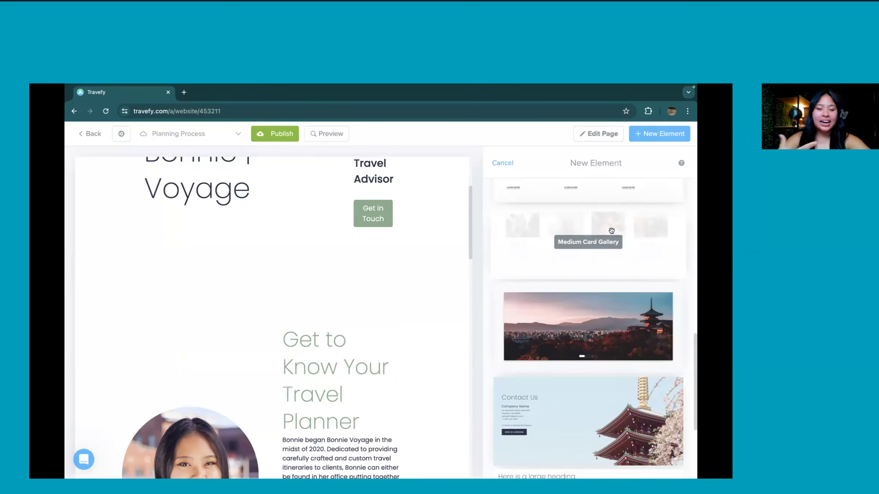
pyautogui.moveTo(612, 230); pyautogui.dragTo(305, 311)
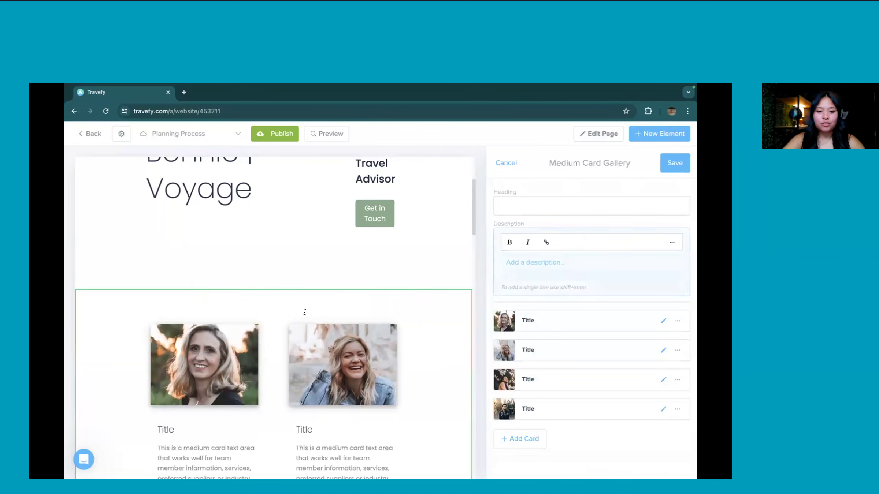
pyautogui.click(570, 211)
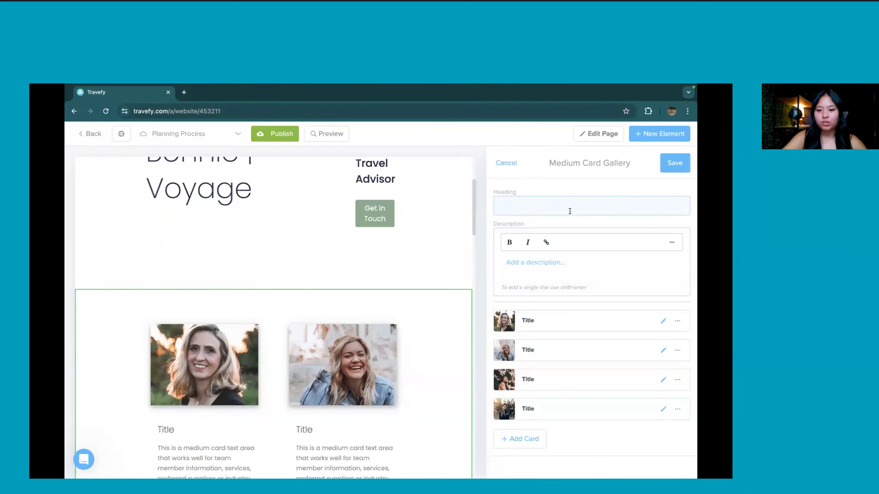
pyautogui.write('The Process')
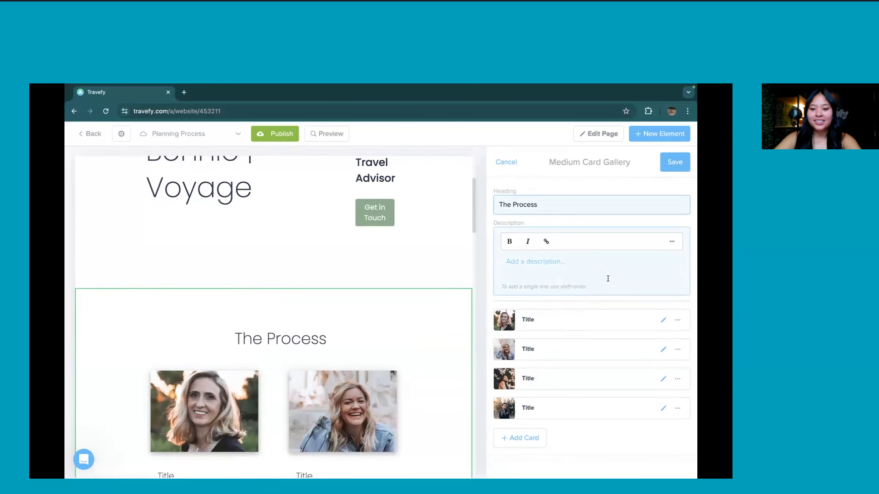
# Head the first card "Step 1", replace its description with the "Let's chat!" text about the client's dream vacation and budget, and save the card
pyautogui.click(661, 322)
pyautogui.doubleClick(561, 213)
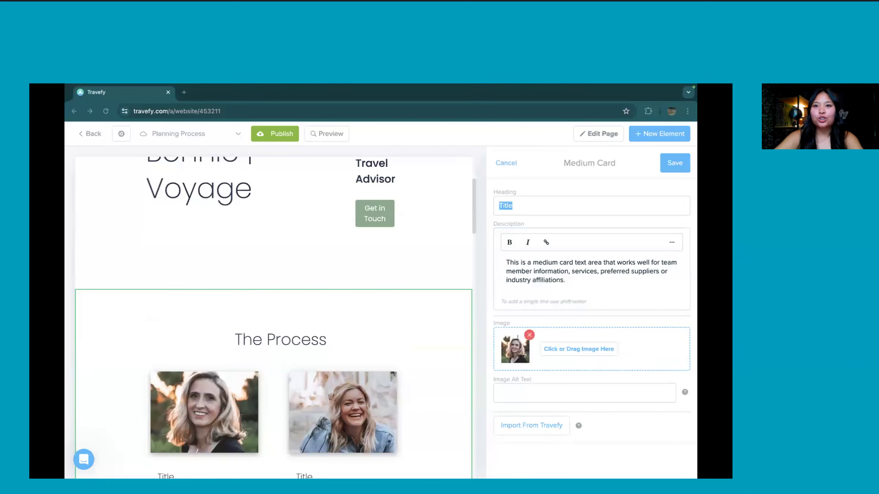
pyautogui.moveTo(566, 280); pyautogui.dragTo(505, 261)
pyautogui.write("Let's chat! I would love to know what your dream vacation looks like and go from there. I work with all budgets and can find the perfect place for you.")
pyautogui.doubleClick(531, 208)
pyautogui.write('Step 1')
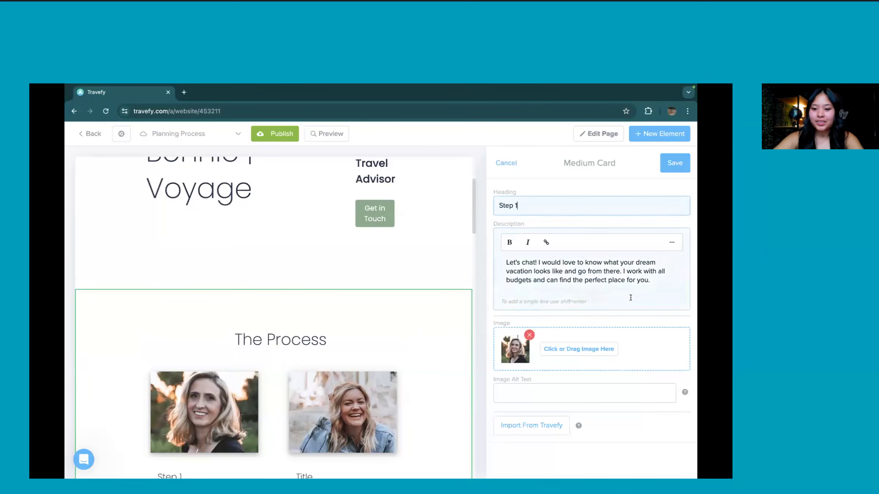
pyautogui.scroll(-3, 373, 320)
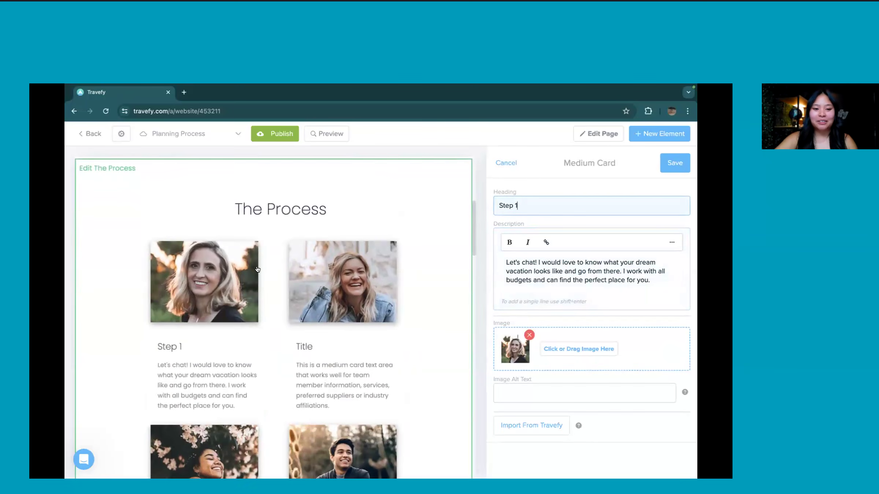
pyautogui.click(669, 163)
pyautogui.click(668, 163)
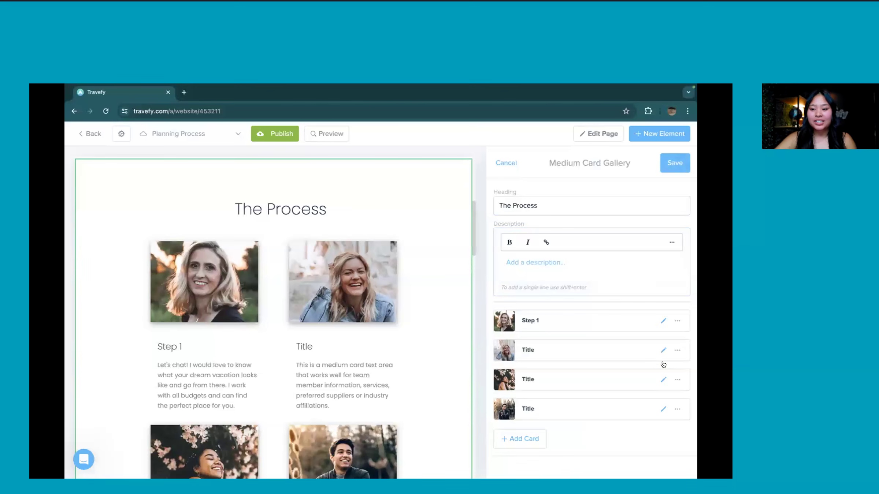
# Head the second card "Step 2", replace its description with the text about two carefully crafted proposals after the consultation, and save the card
pyautogui.click(663, 352)
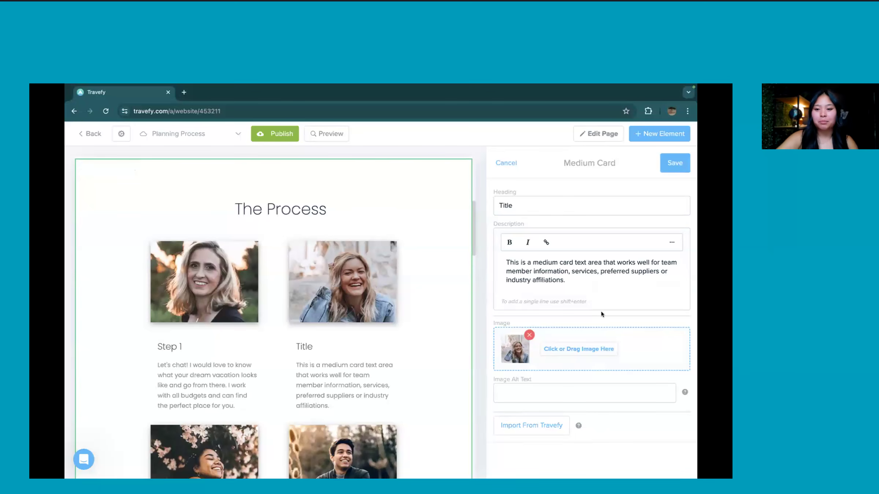
pyautogui.doubleClick(594, 210)
pyautogui.press('BackSpace')
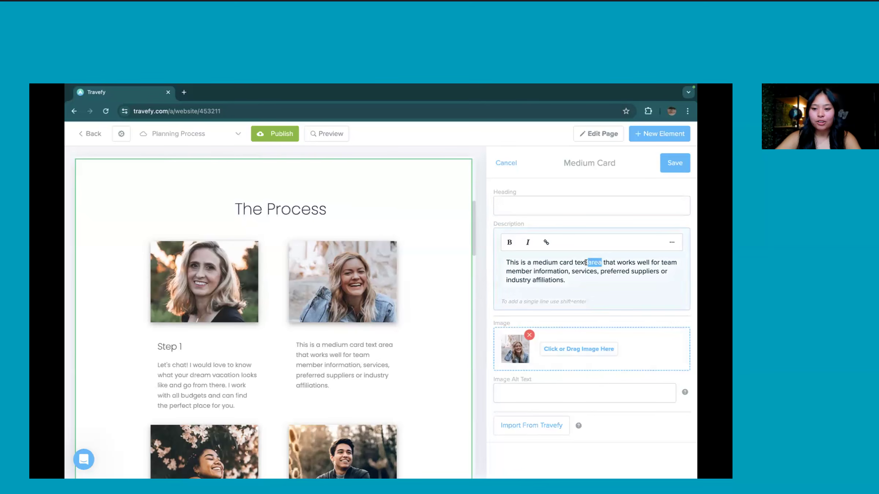
pyautogui.hotkey('ctrl', 'a')
pyautogui.write("After our consultation I'll go ahead and create two carefully crafted proposals for you to choose from. We'll discuss which may be the best fit and look at getting everything booked and finalized.")
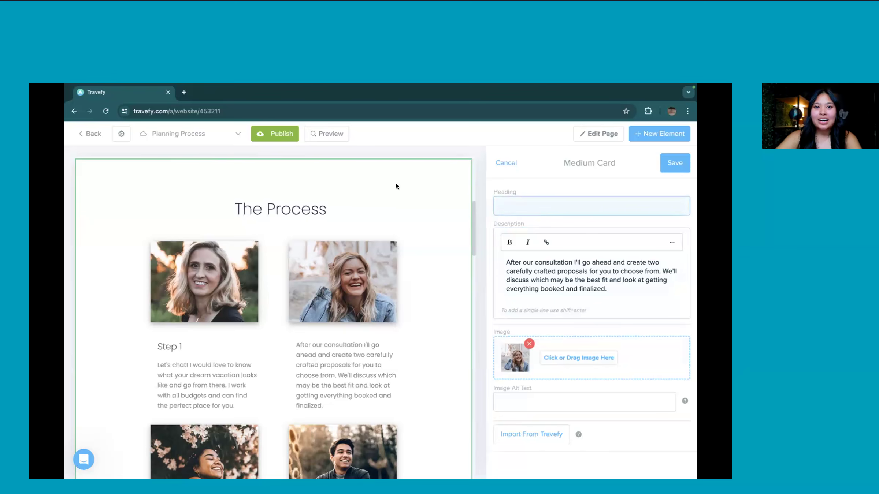
pyautogui.click(573, 211)
pyautogui.write('Step 2')
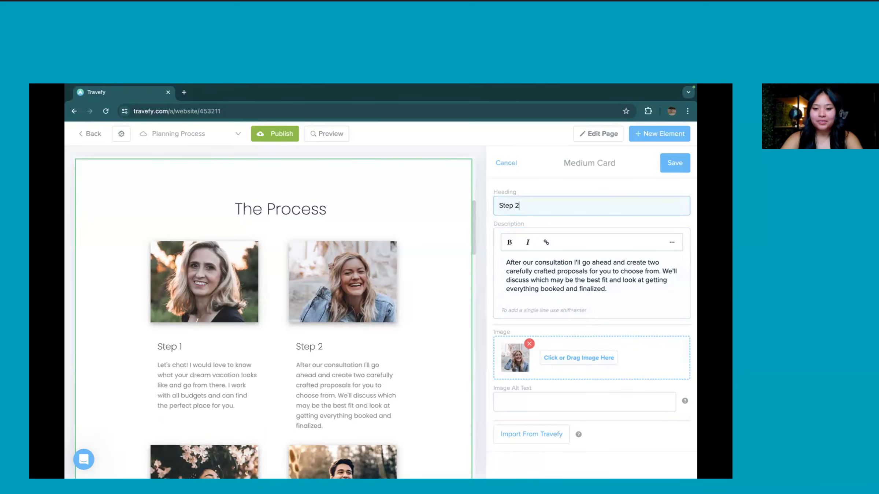
pyautogui.click(684, 158)
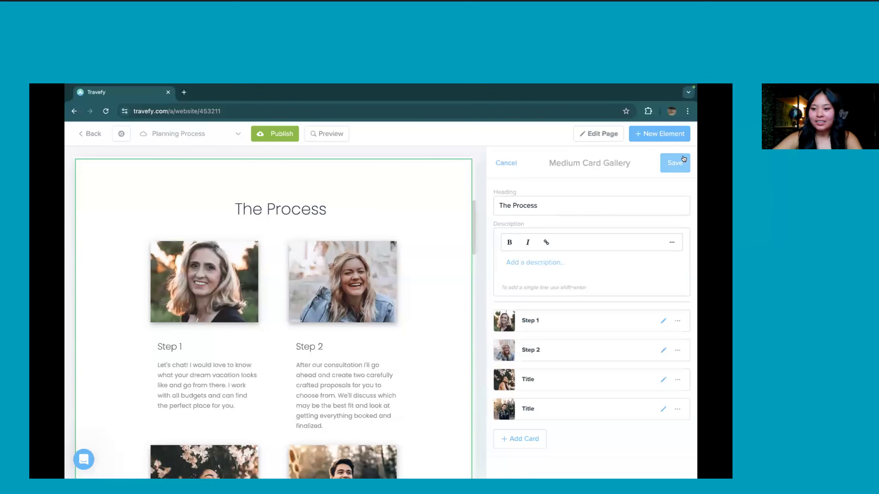
# Head the third card "Step 3" and replace its description with the text about finalizing, booking and receiving the itinerary within 30 days
pyautogui.click(663, 379)
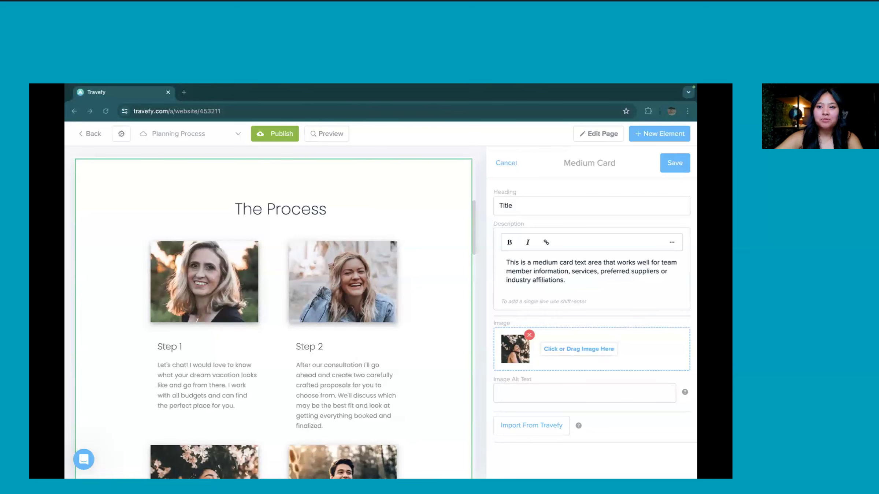
pyautogui.click(575, 280)
pyautogui.hotkey('ctrl', 'a')
pyautogui.write("After you've chosen your proposal, I'll go ahead and get everything finalized and booked. You'll receive your final itinerary within 30 days and will be set for your dream vacation! Picture: Relax")
pyautogui.doubleClick(525, 211)
pyautogui.write('Step 3')
# Remove the "Picture: Relax" line and the bullet formatting from the Step 3 description, and save the card
pyautogui.click(549, 280)
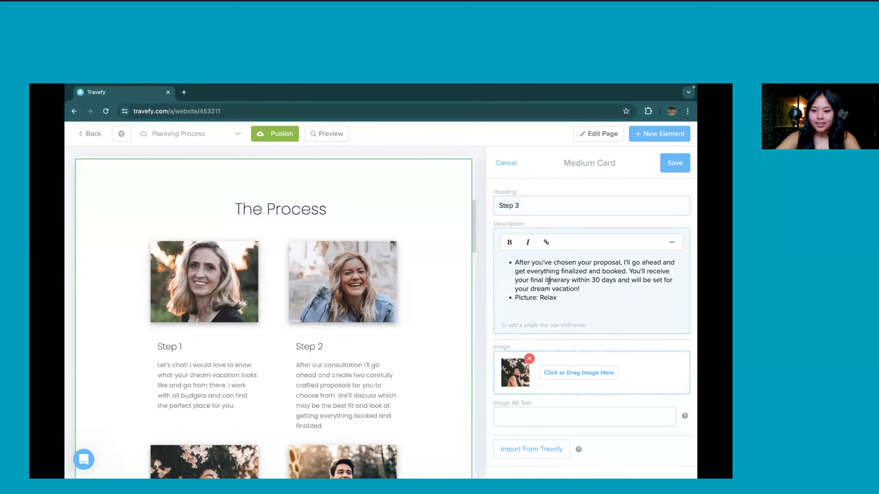
pyautogui.moveTo(513, 295); pyautogui.dragTo(557, 298)
pyautogui.press('BackSpace')
pyautogui.press('BackSpace')
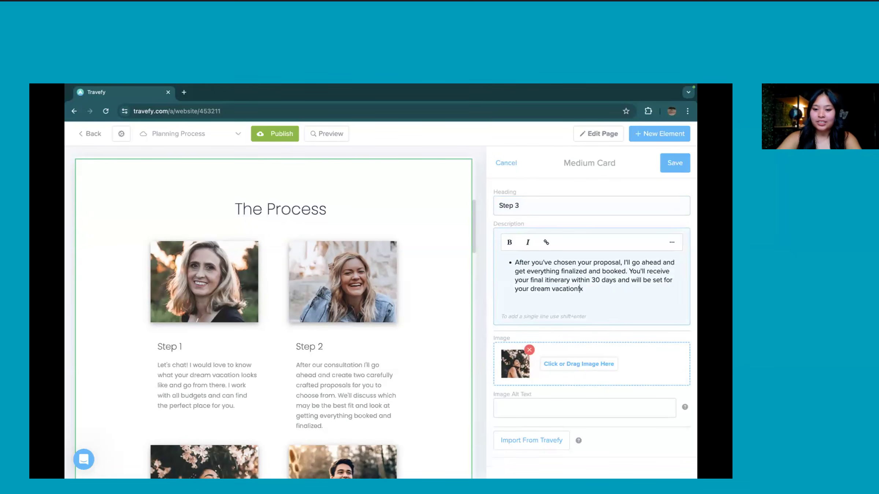
pyautogui.click(508, 263)
pyautogui.press('BackSpace')
pyautogui.click(669, 171)
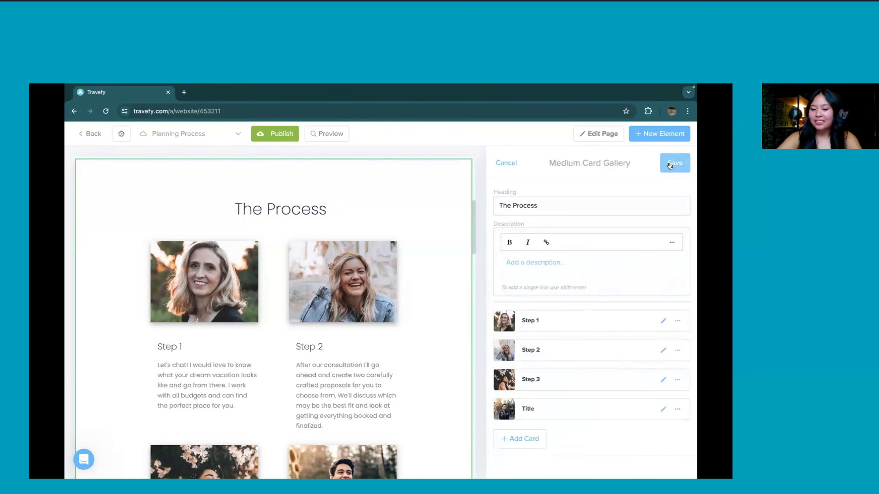
# Delete the unused fourth card from The Process gallery, save the gallery and review the section on the page
pyautogui.scroll(-5, 407, 392)
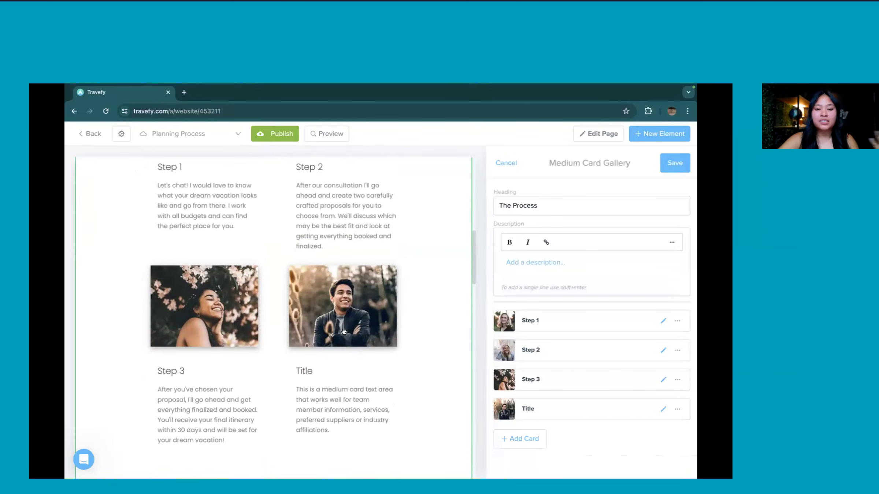
pyautogui.click(677, 409)
pyautogui.click(667, 424)
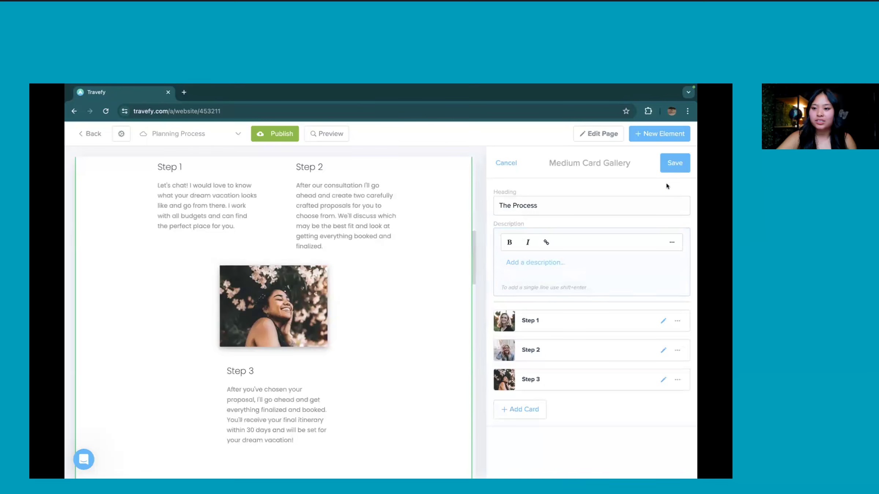
pyautogui.click(670, 165)
pyautogui.scroll(-8, 600, 211)
pyautogui.scroll(12, 524, 272)
pyautogui.scroll(2, 524, 274)
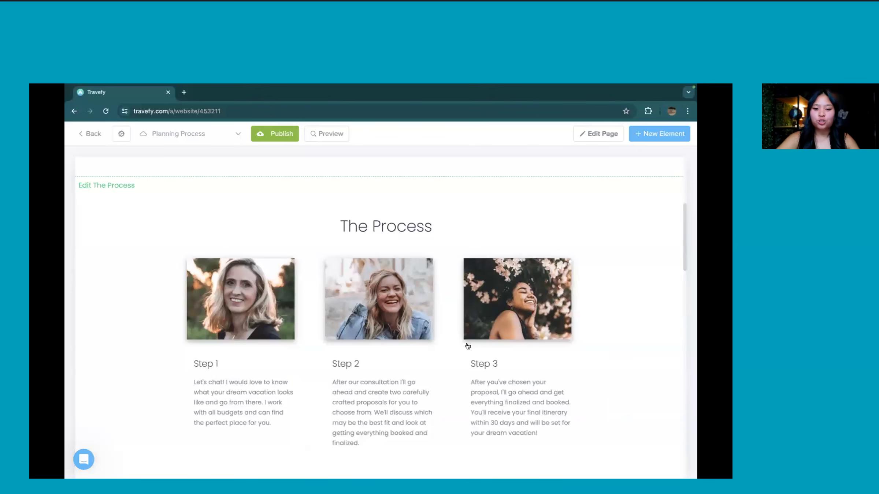
pyautogui.scroll(-9, 529, 336)
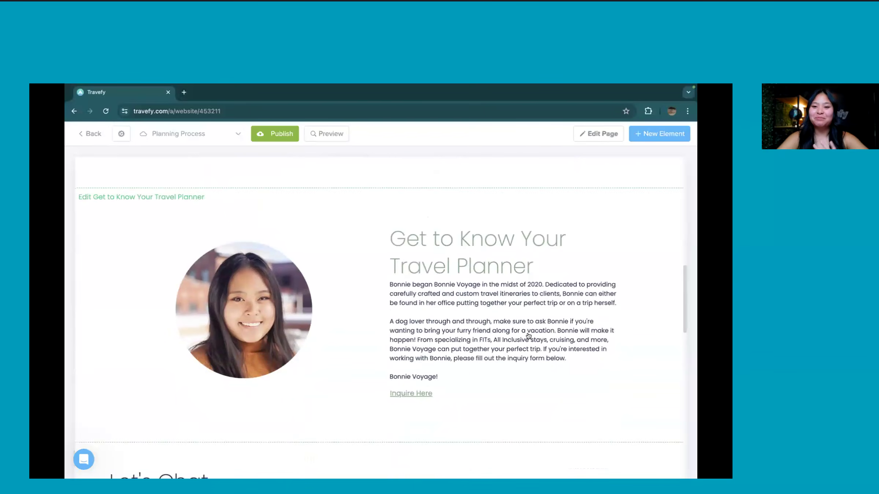
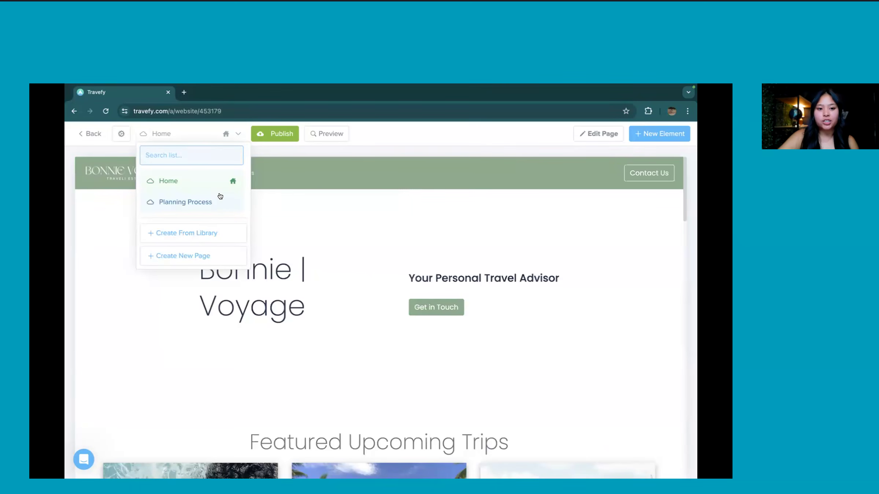
# Switch from the Home page to the Planning Process page and delete the Services link from its navbar
pyautogui.click(266, 181)
pyautogui.click(209, 136)
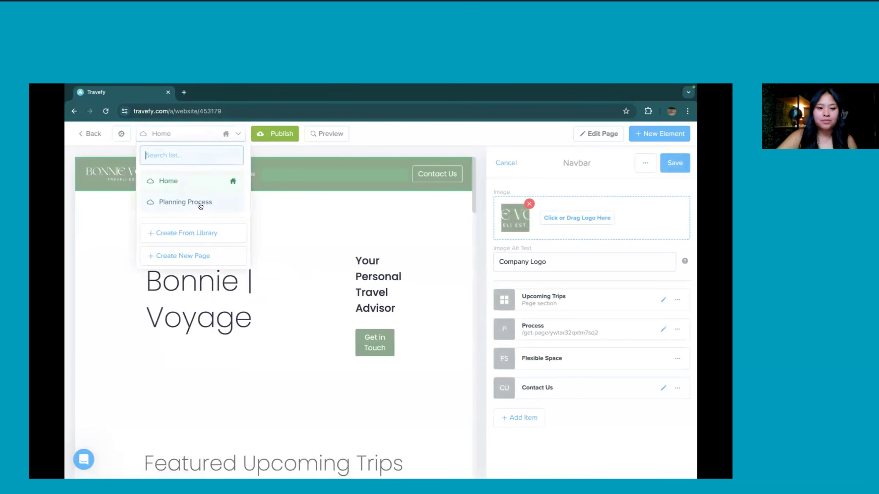
pyautogui.click(197, 204)
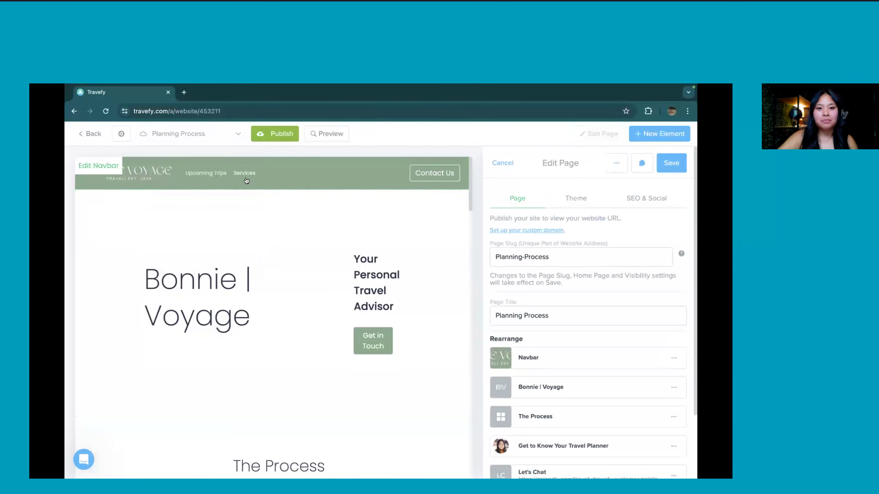
pyautogui.click(271, 183)
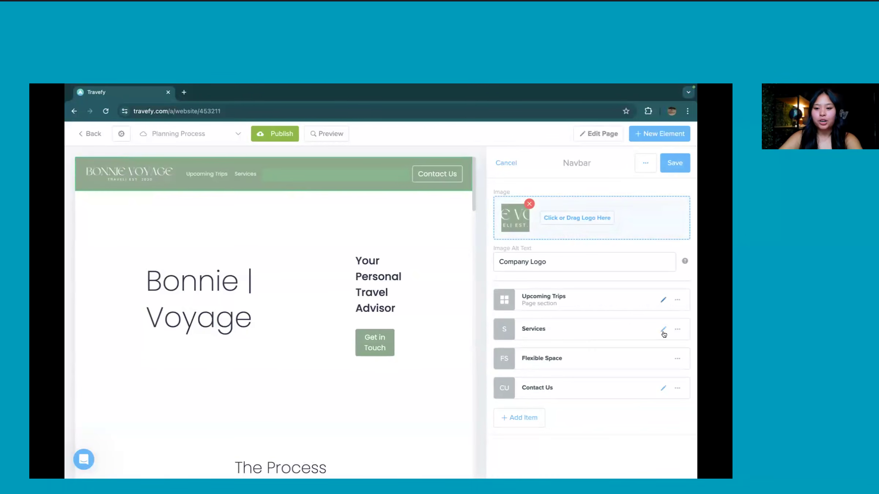
pyautogui.click(677, 329)
pyautogui.click(658, 344)
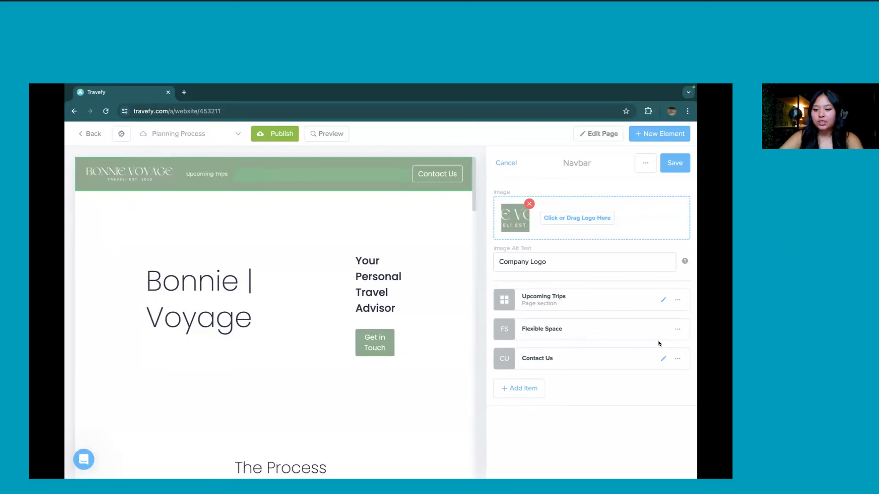
# Change the navbar's Upcoming Trips link to a Page link to Home with the text "Home", and save the link and navbar
pyautogui.click(662, 301)
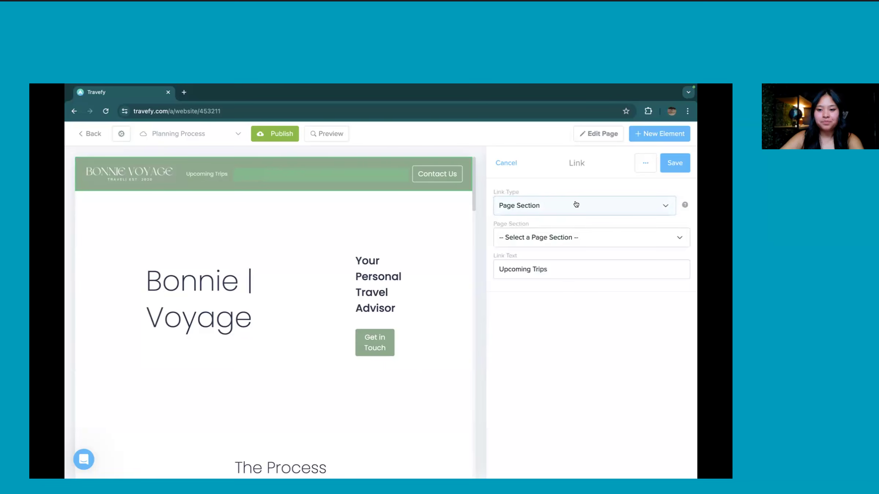
pyautogui.click(512, 163)
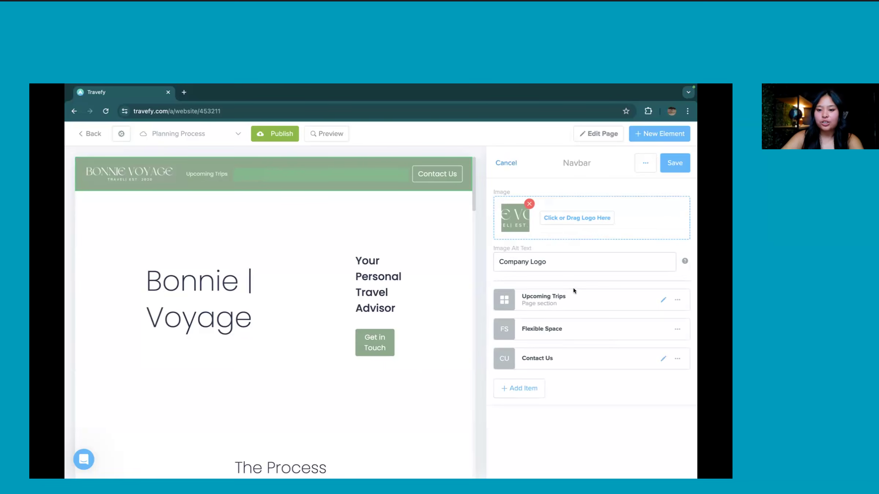
pyautogui.click(663, 299)
pyautogui.click(537, 207)
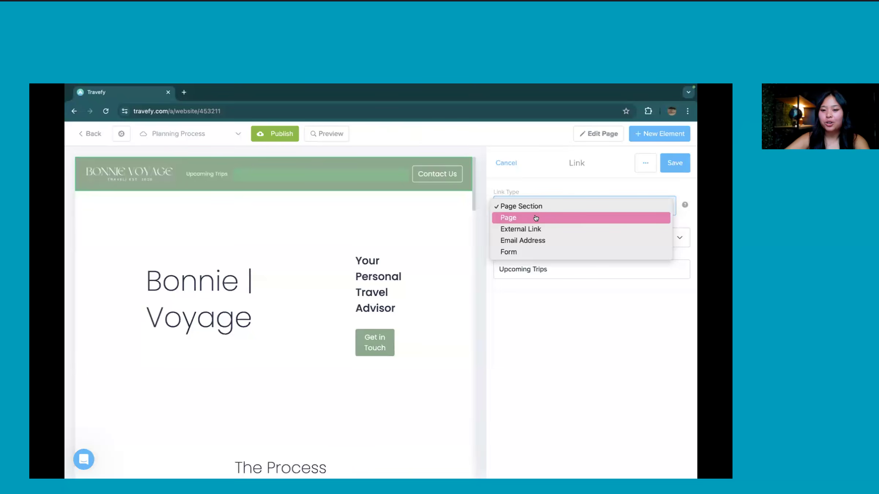
pyautogui.click(536, 218)
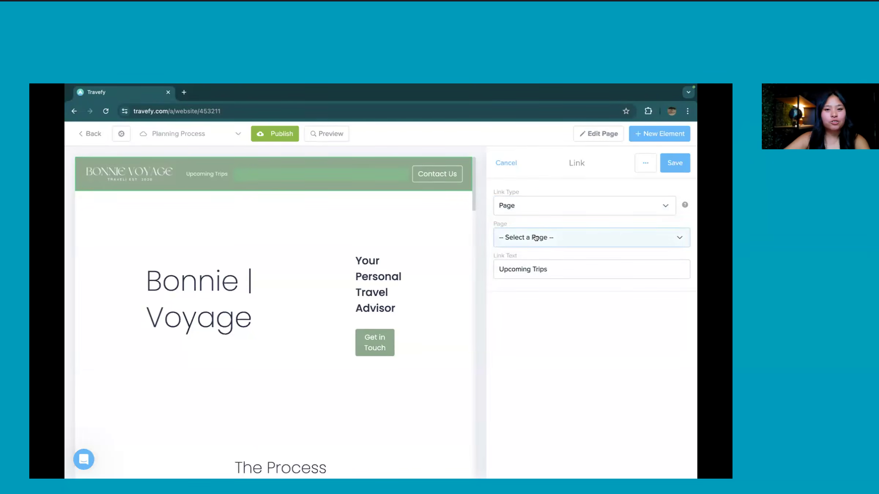
pyautogui.click(545, 208)
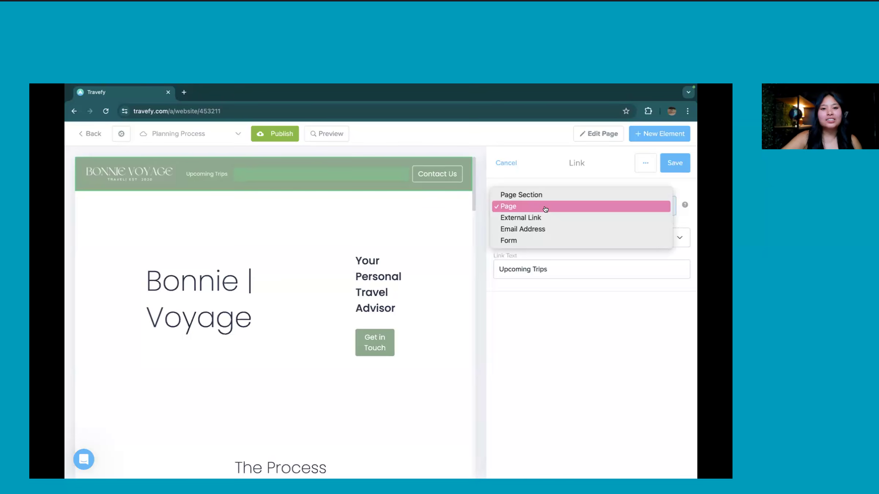
pyautogui.click(545, 209)
pyautogui.click(551, 238)
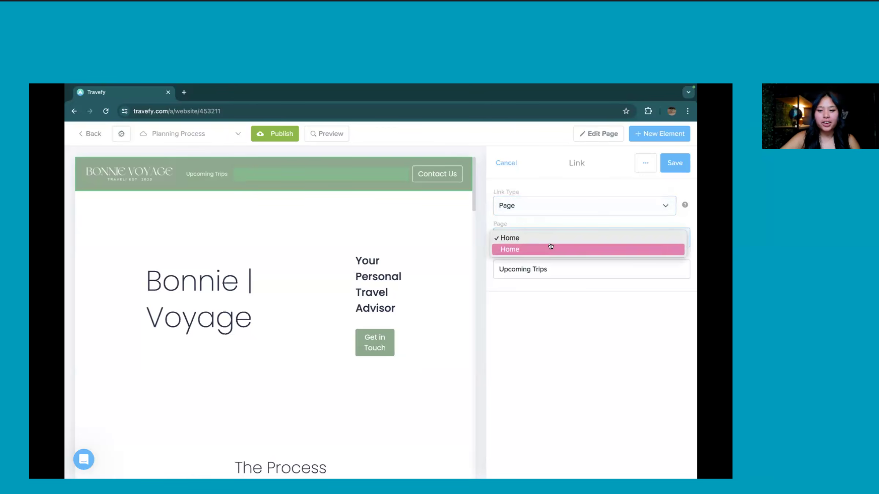
pyautogui.click(549, 240)
pyautogui.tripleClick(545, 264)
pyautogui.write('Home')
pyautogui.click(676, 163)
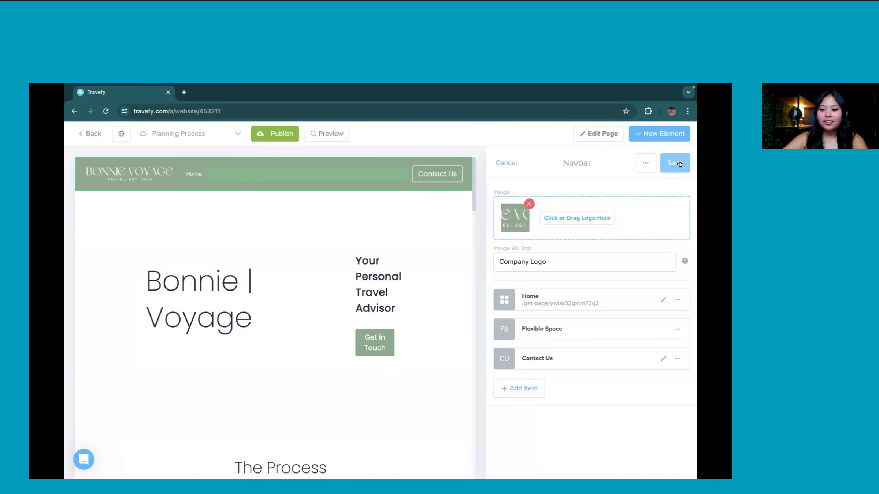
pyautogui.click(679, 163)
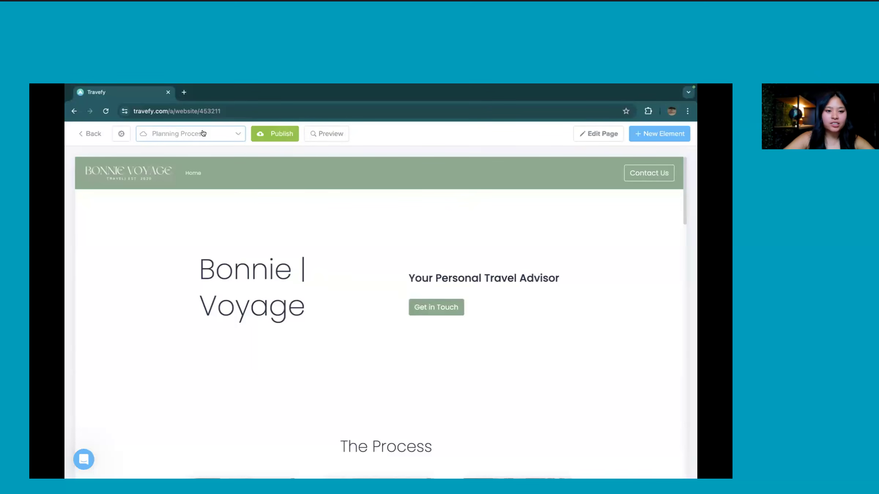
# Switch to the Home page and save it
pyautogui.click(237, 135)
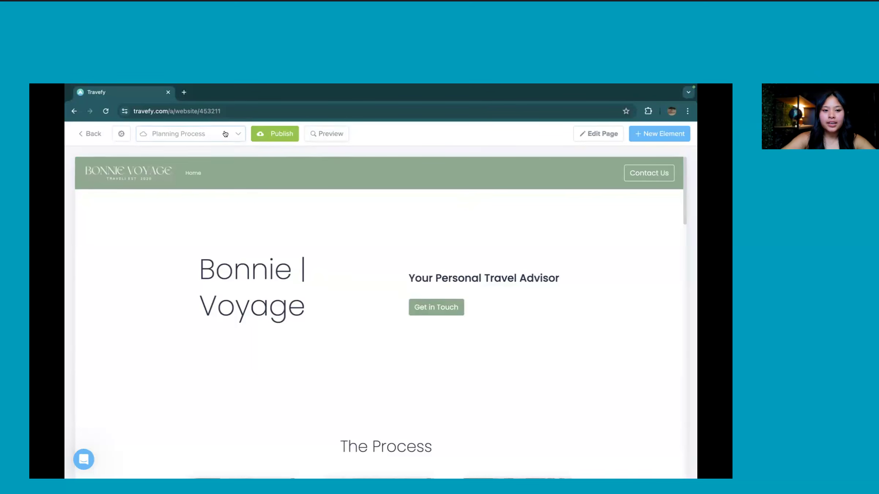
pyautogui.click(211, 183)
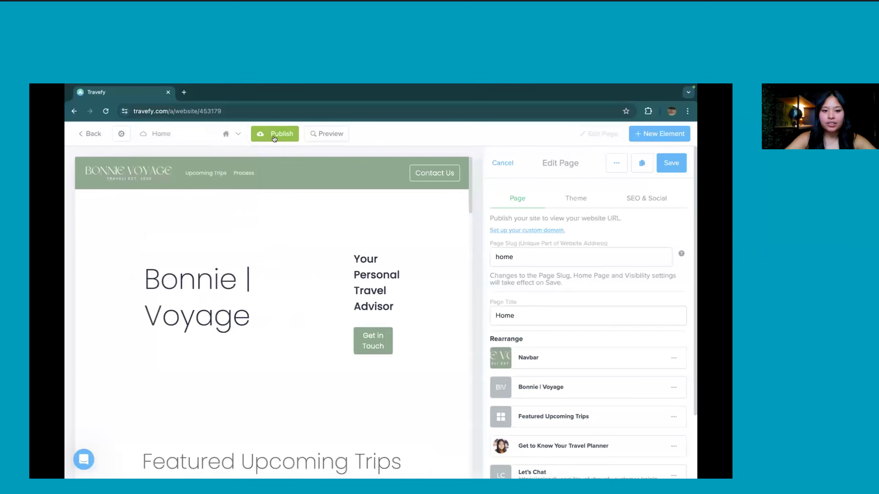
pyautogui.click(669, 164)
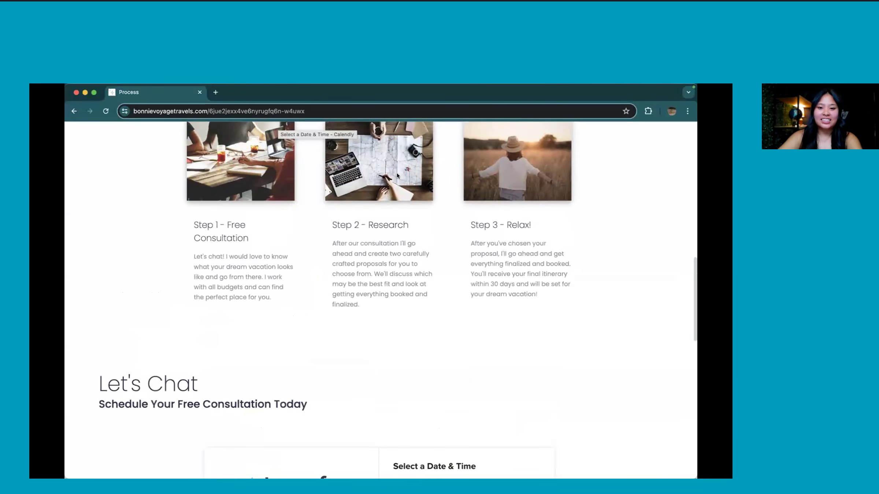
# Look over the published Process page, including its header and the three step cards
pyautogui.scroll(10, 397, 174)
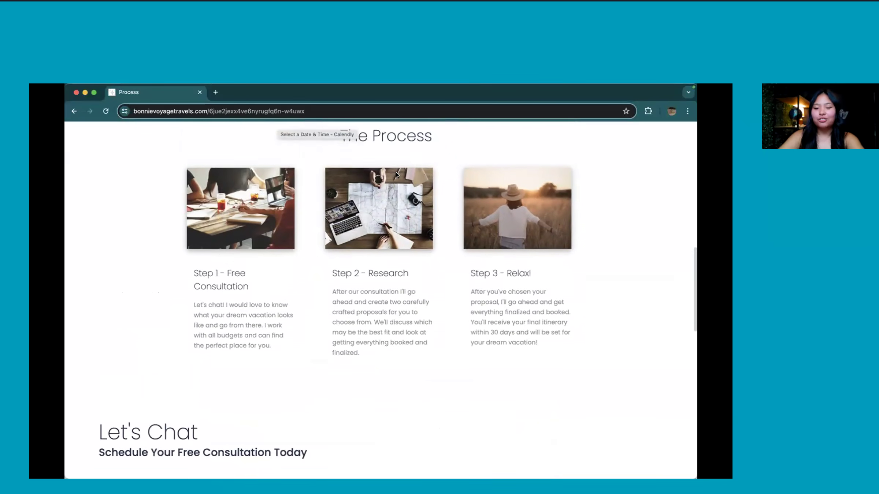
pyautogui.scroll(-3, 396, 172)
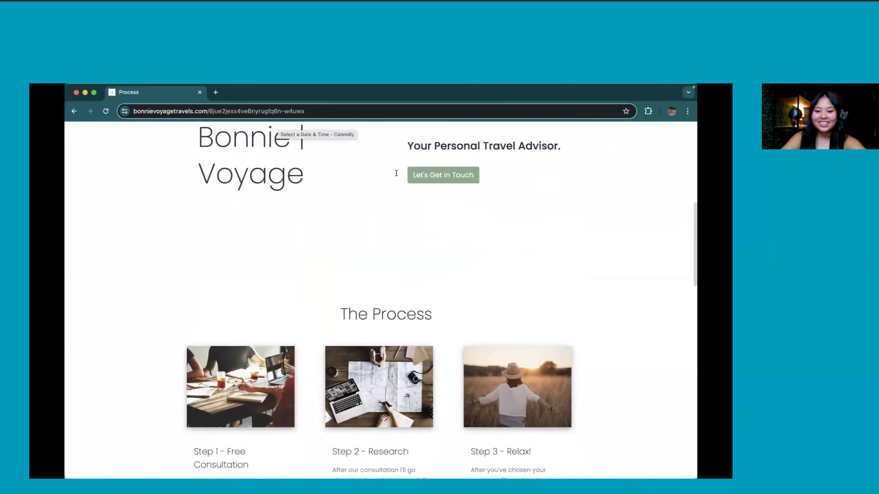
# Test the published site's navbar links by moving back and forth between the Process page and the Home page
pyautogui.scroll(10, 396, 173)
pyautogui.scroll(2, 397, 173)
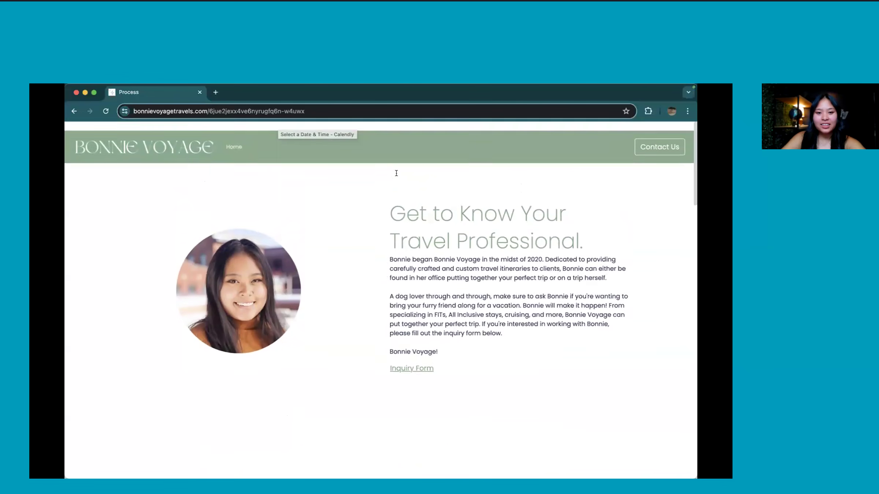
pyautogui.click(196, 111)
pyautogui.click(226, 140)
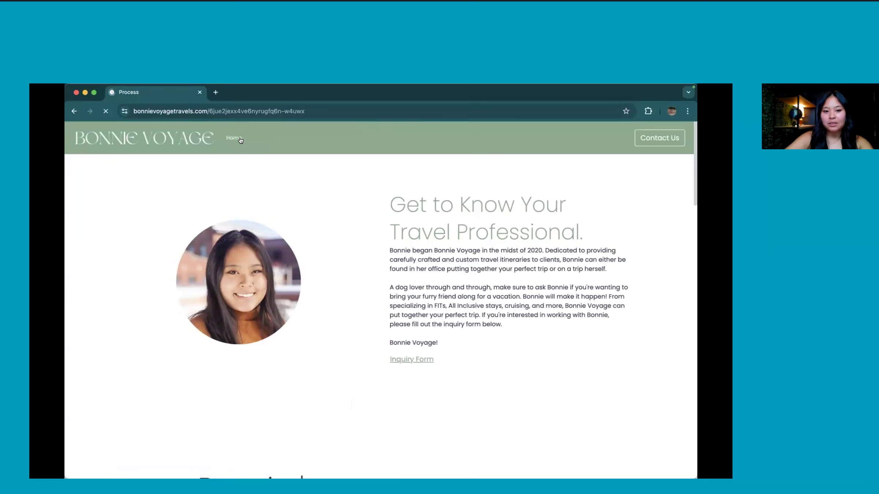
pyautogui.click(240, 139)
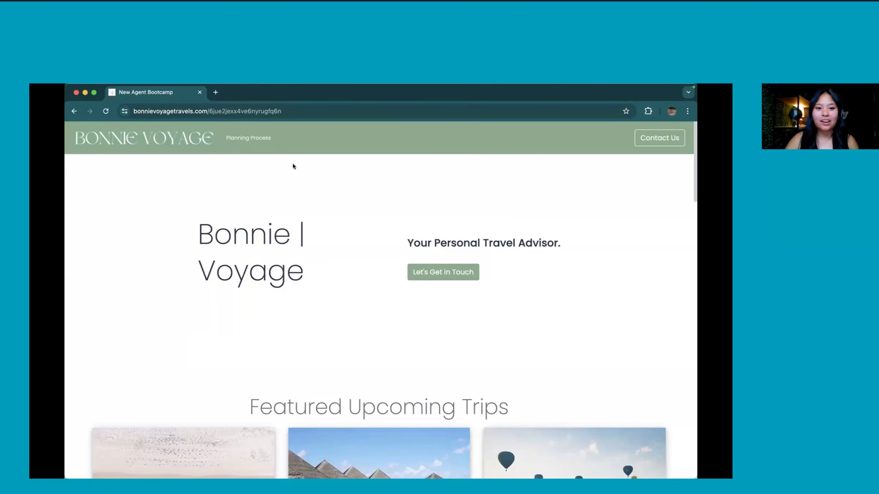
pyautogui.click(257, 134)
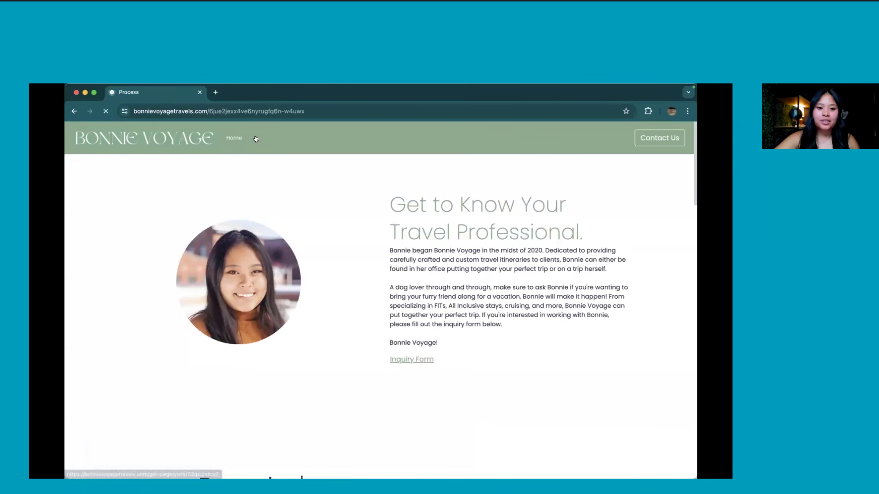
pyautogui.click(238, 137)
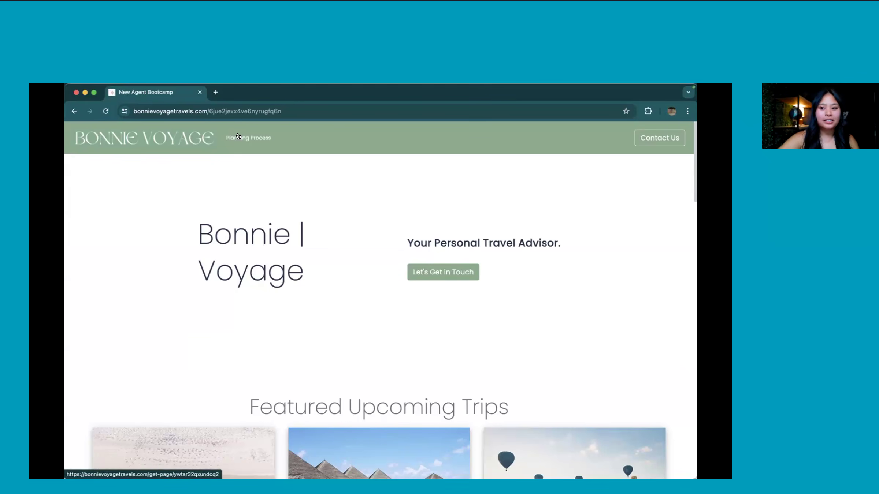
# Highlight the custom domain bonnievoyagetravels.com in the published Home page's web address
pyautogui.click(175, 109)
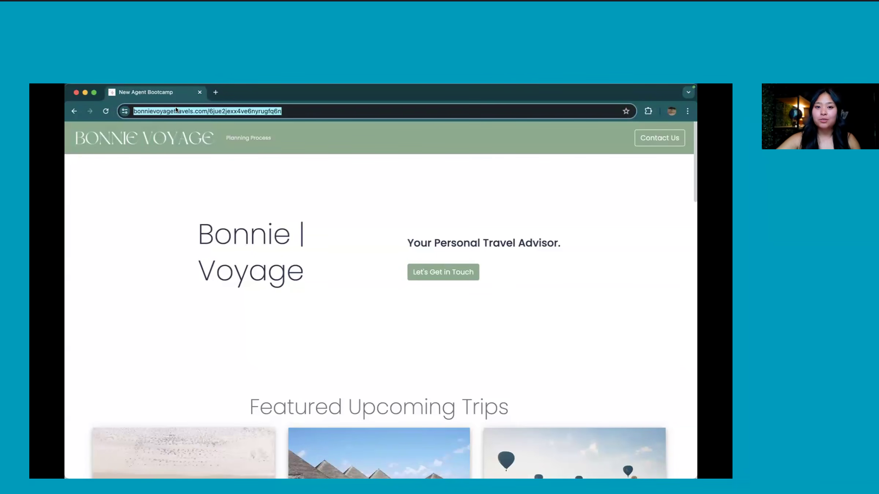
pyautogui.click(175, 109)
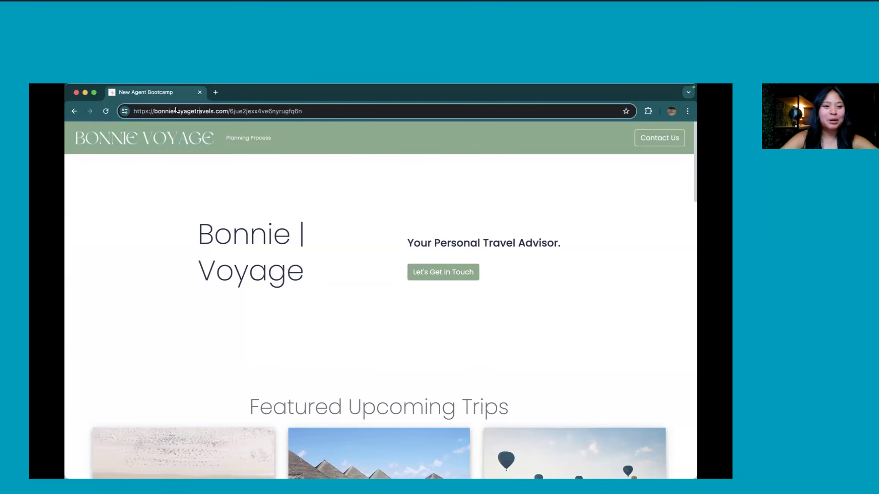
pyautogui.doubleClick(176, 109)
pyautogui.click(177, 110)
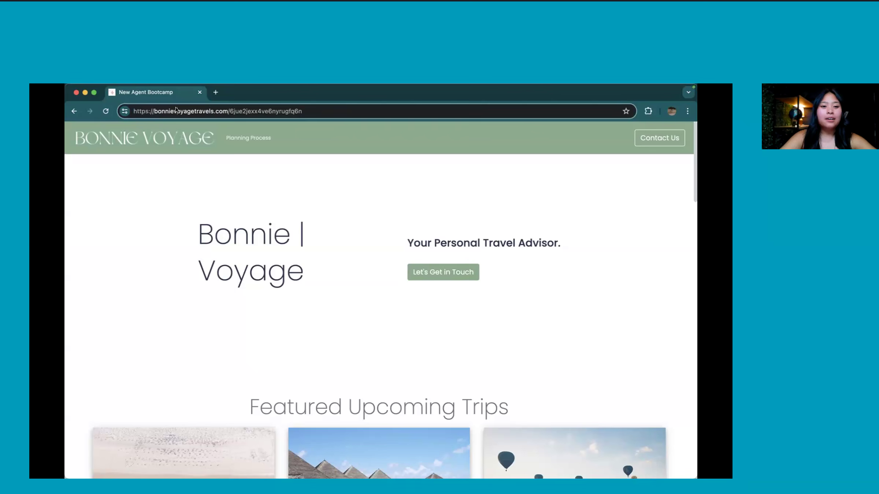
pyautogui.moveTo(154, 110); pyautogui.dragTo(234, 112)
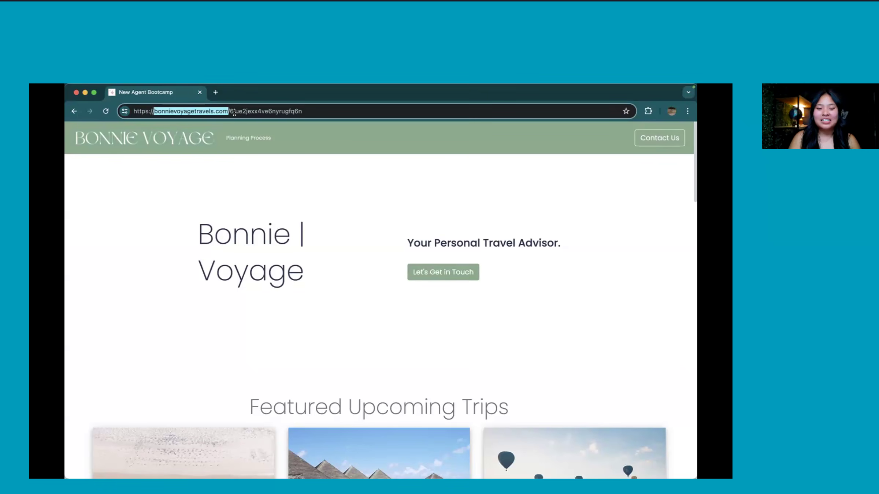
pyautogui.click(232, 112)
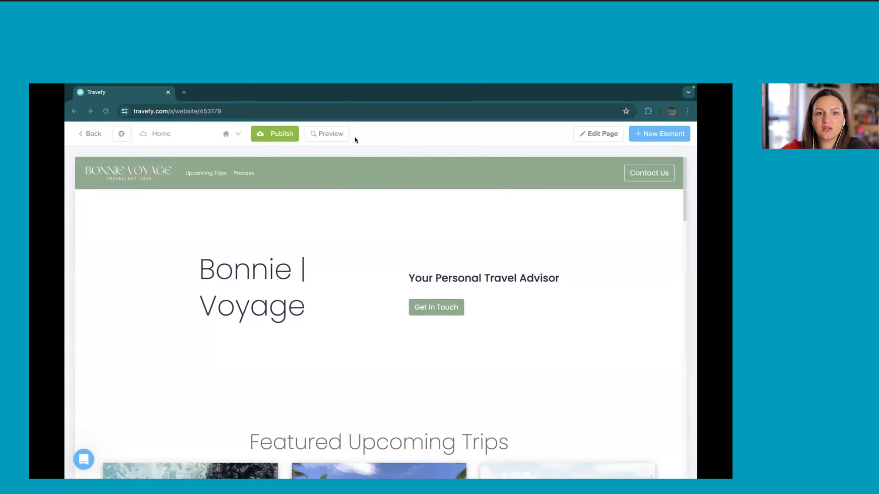
# Preview the Home page in Mobile view, check the Western Caribbean with Mexico Cruise trip link, and view the Desktop version before leaving the preview
pyautogui.click(331, 136)
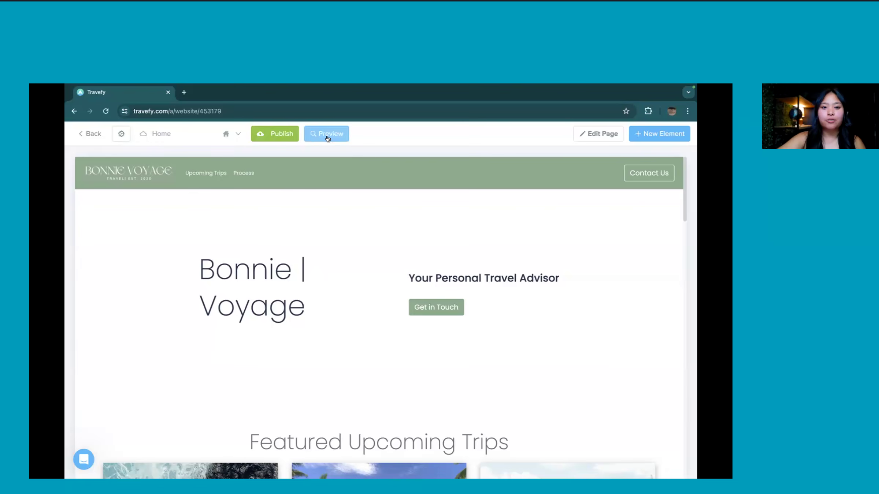
pyautogui.click(96, 134)
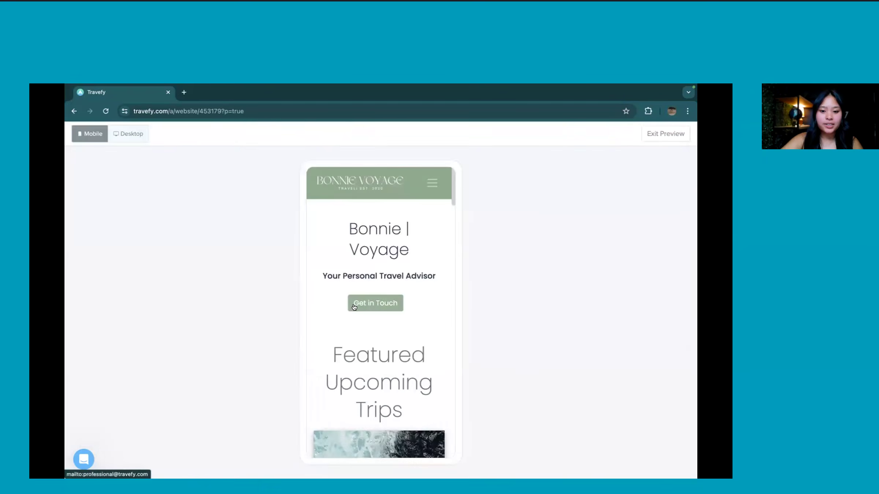
pyautogui.scroll(-10, 354, 306)
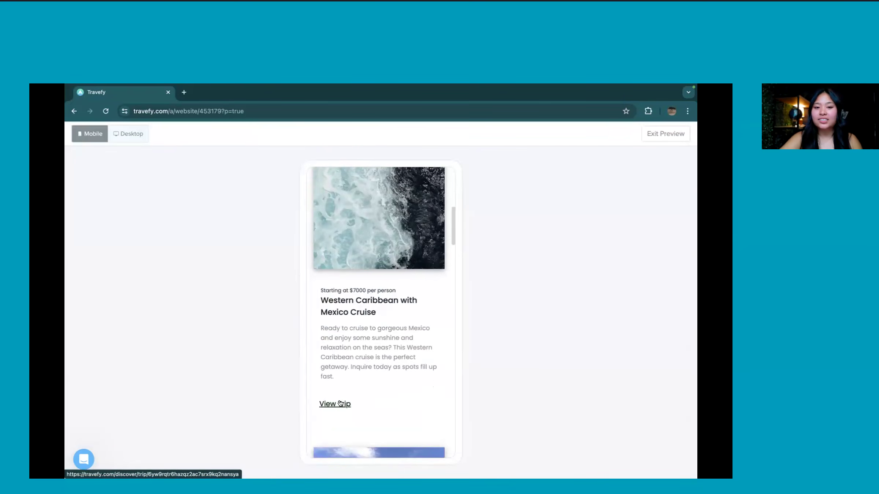
pyautogui.click(339, 403)
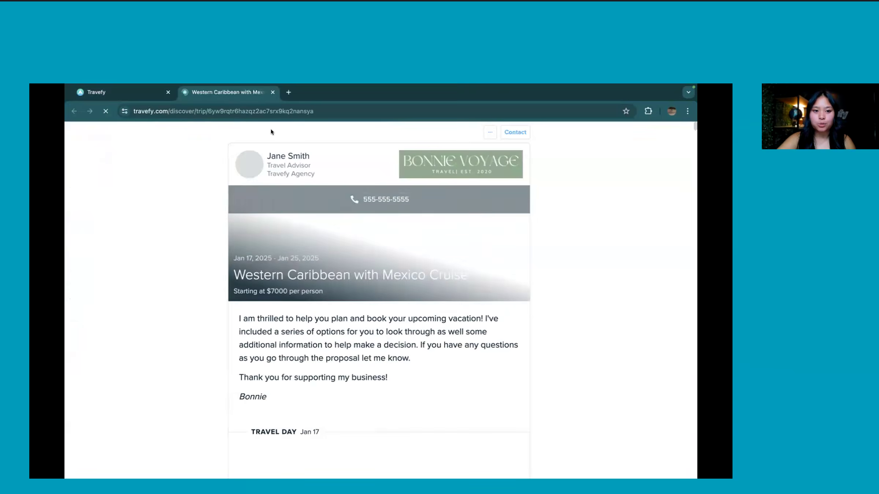
pyautogui.click(272, 93)
pyautogui.click(130, 134)
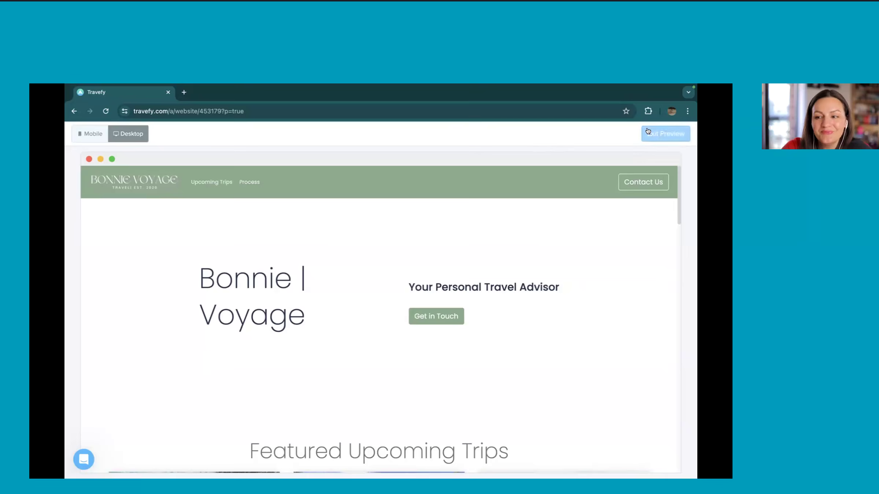
pyautogui.click(666, 134)
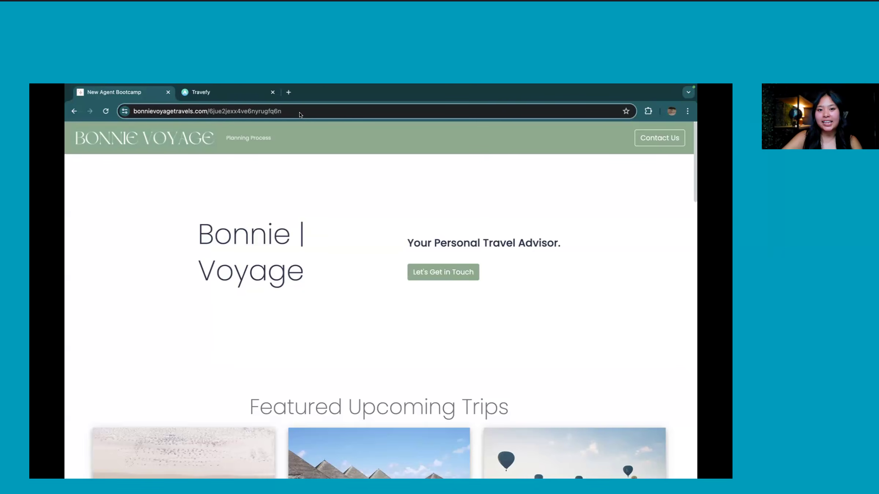
# Check the published site's full web address, and look over the website's page list in the Travefy editor
pyautogui.click(133, 111)
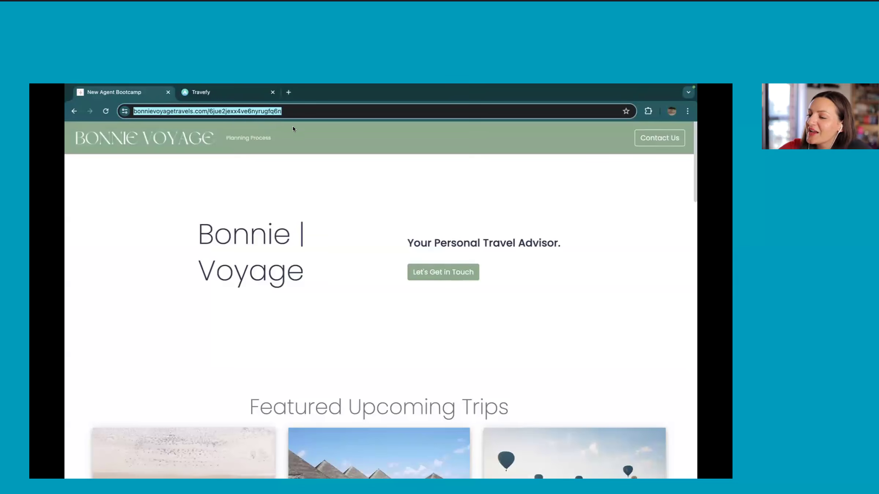
pyautogui.click(211, 93)
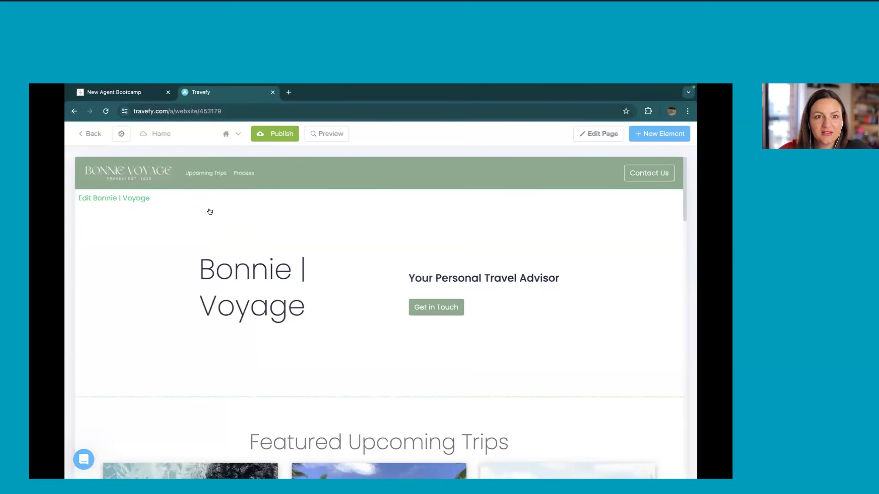
pyautogui.click(237, 136)
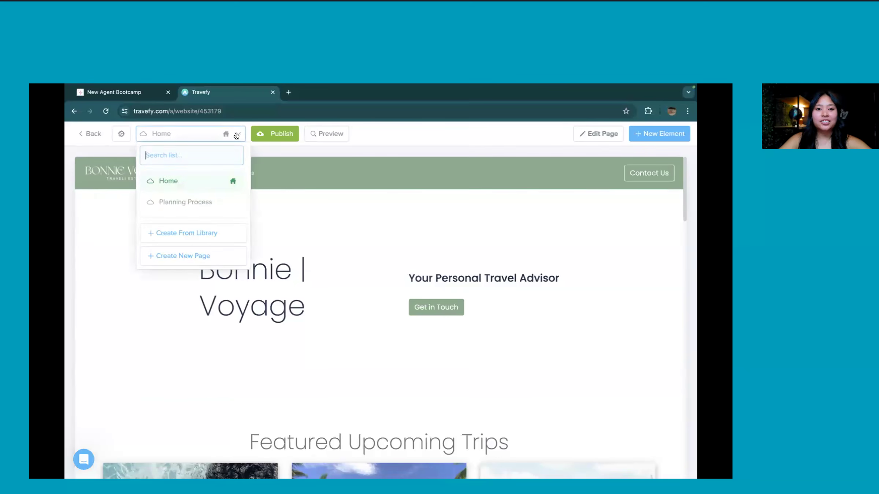
pyautogui.click(260, 152)
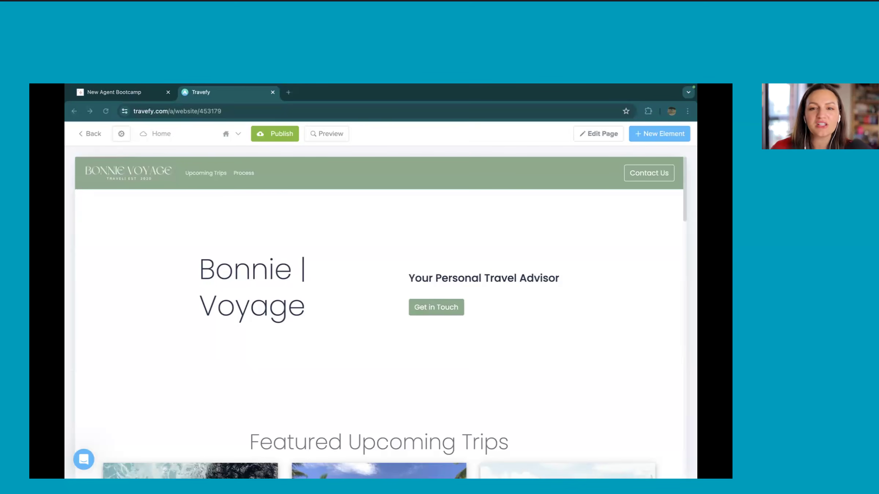
# Add a link item to the Home page's navbar and set its link type to External Link
pyautogui.click(265, 167)
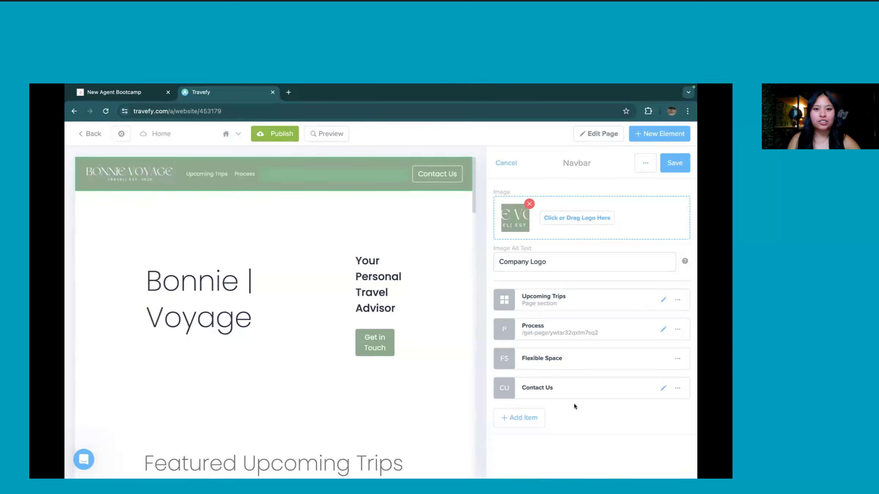
pyautogui.click(534, 414)
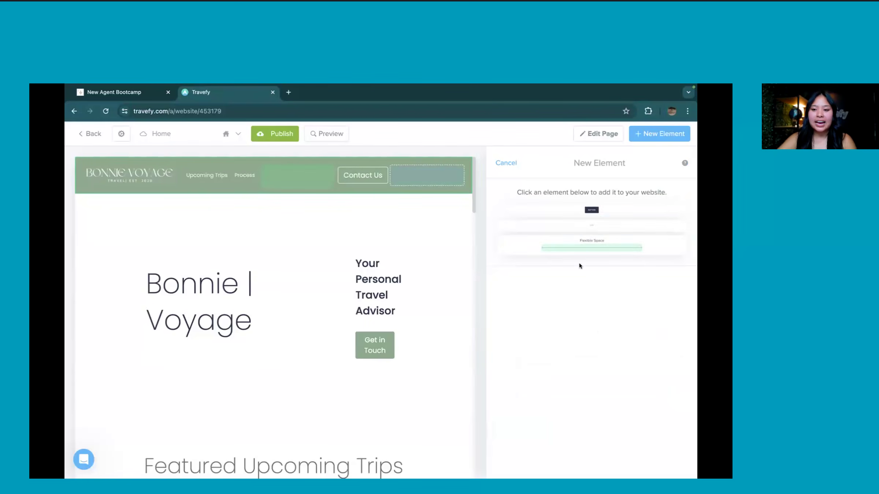
pyautogui.click(592, 226)
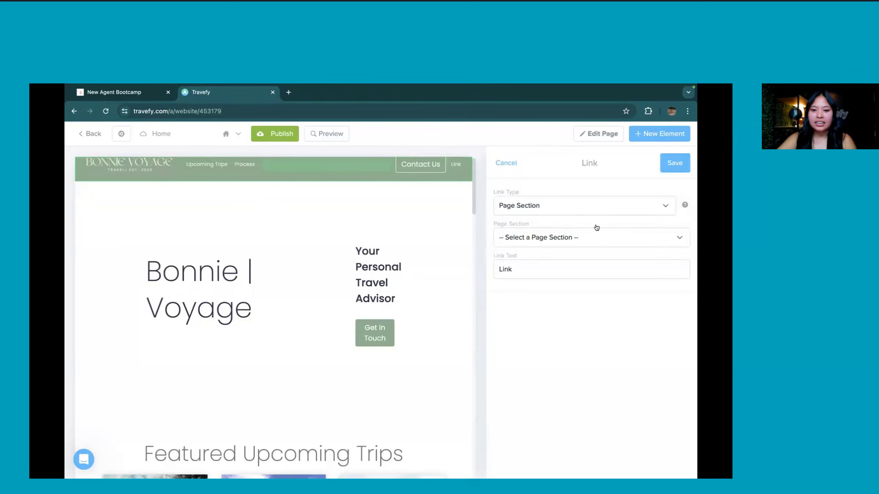
pyautogui.click(542, 210)
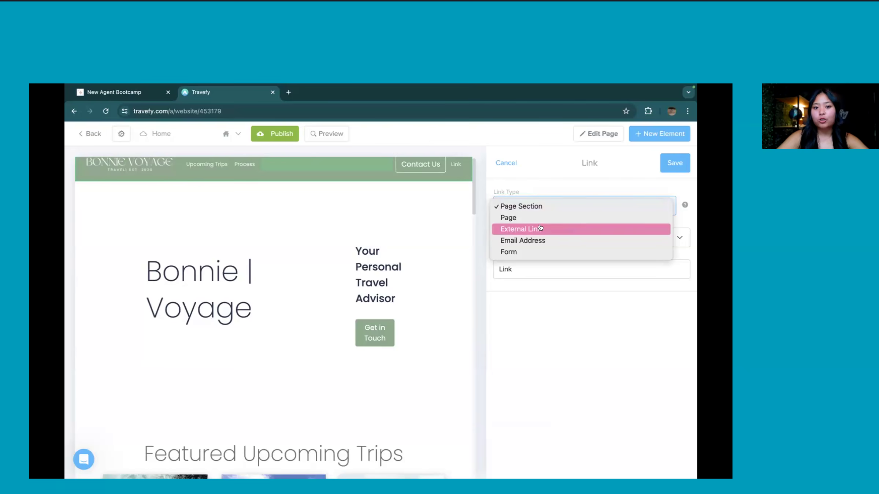
pyautogui.click(540, 229)
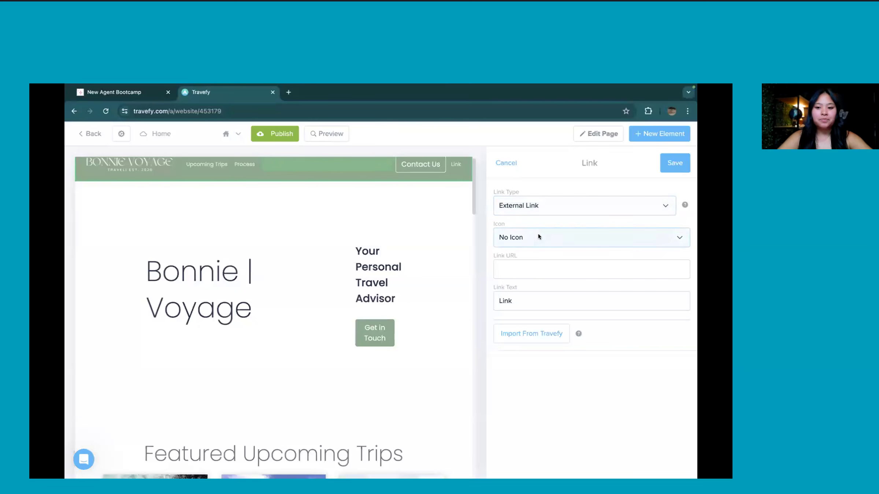
# Check the icon choices without picking one, set the new link's text to "Current Deals", and save the link and navbar
pyautogui.click(528, 237)
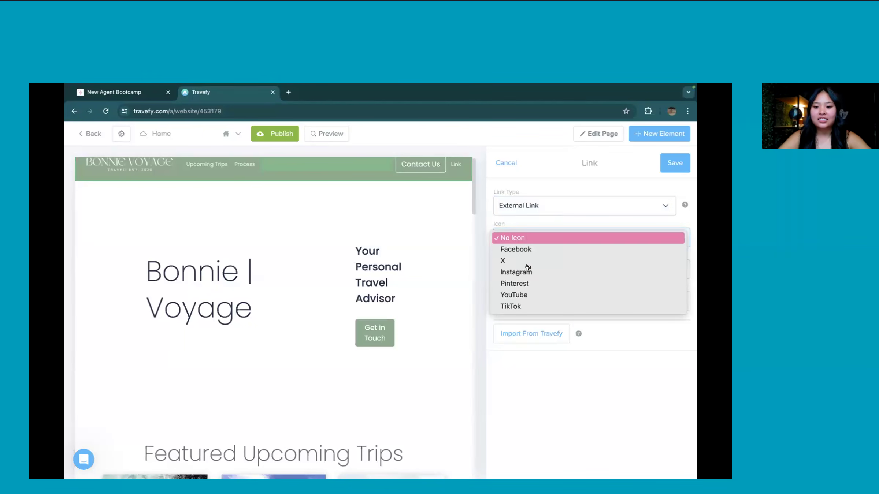
pyautogui.click(540, 215)
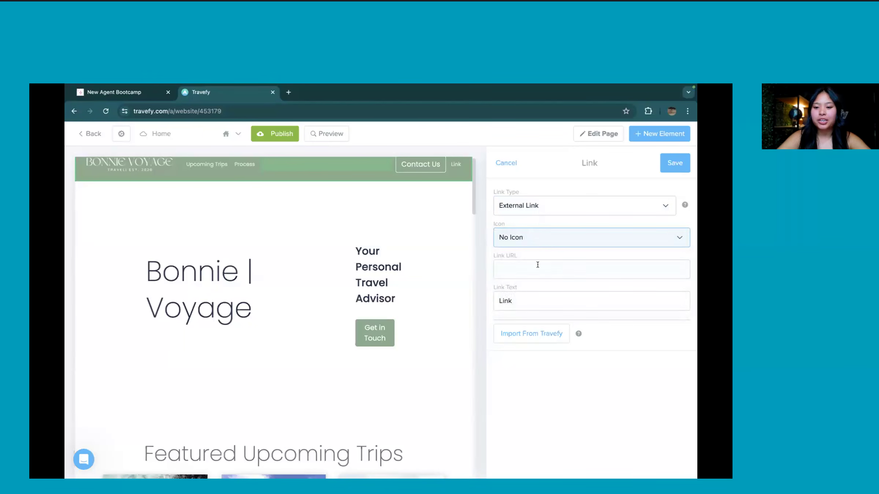
pyautogui.click(538, 264)
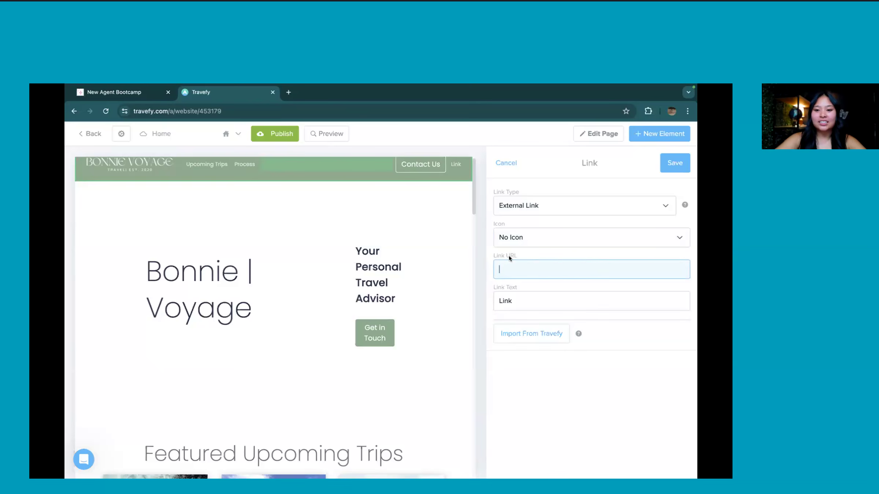
pyautogui.doubleClick(575, 298)
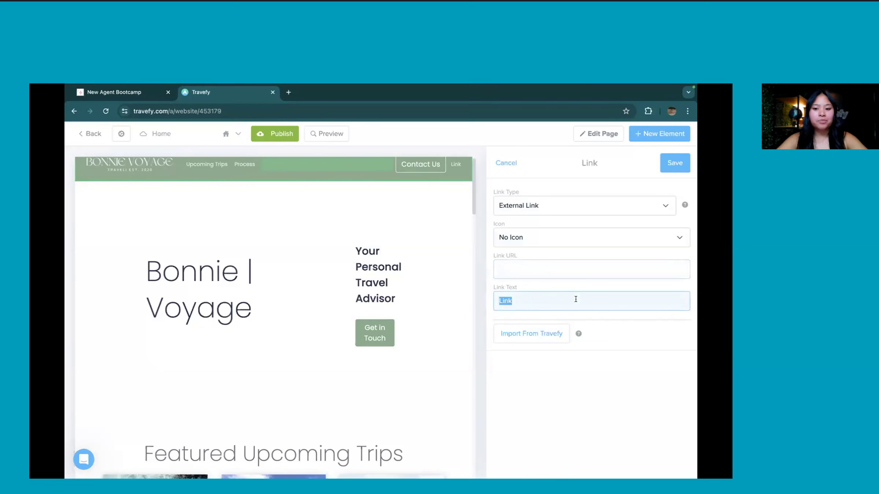
pyautogui.press('BackSpace')
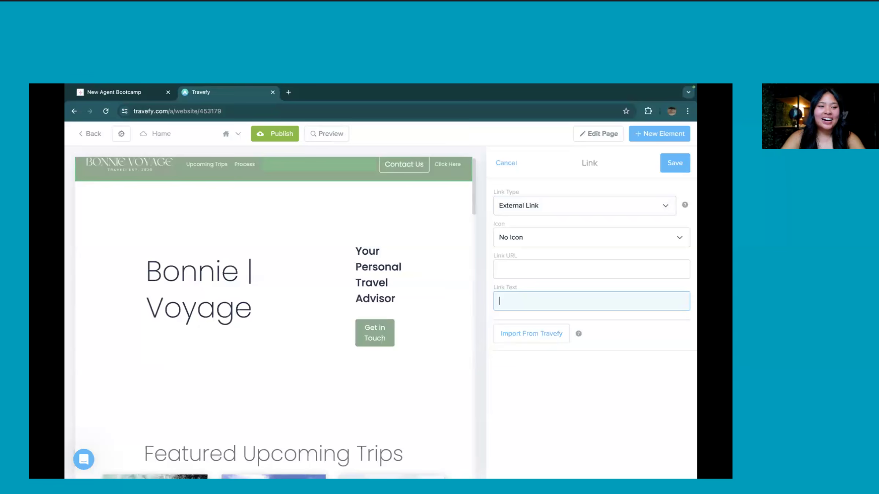
pyautogui.write('Curre')
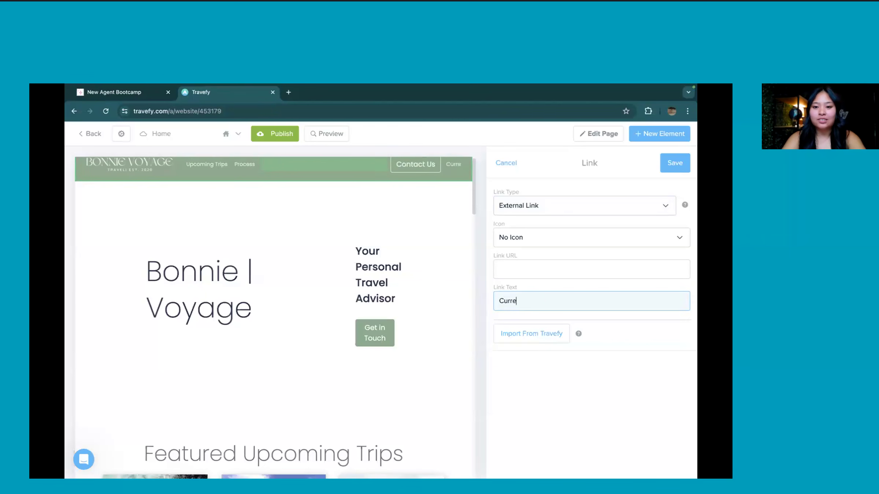
pyautogui.write('nt Deals')
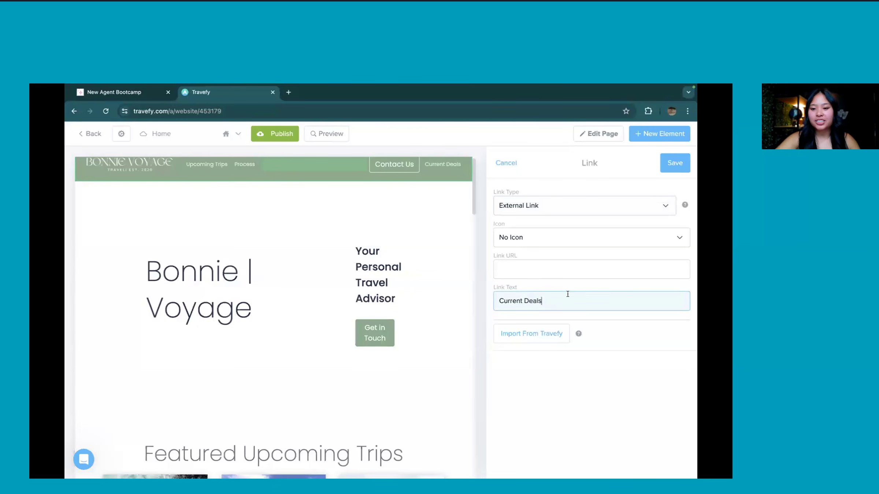
pyautogui.click(670, 169)
pyautogui.click(674, 163)
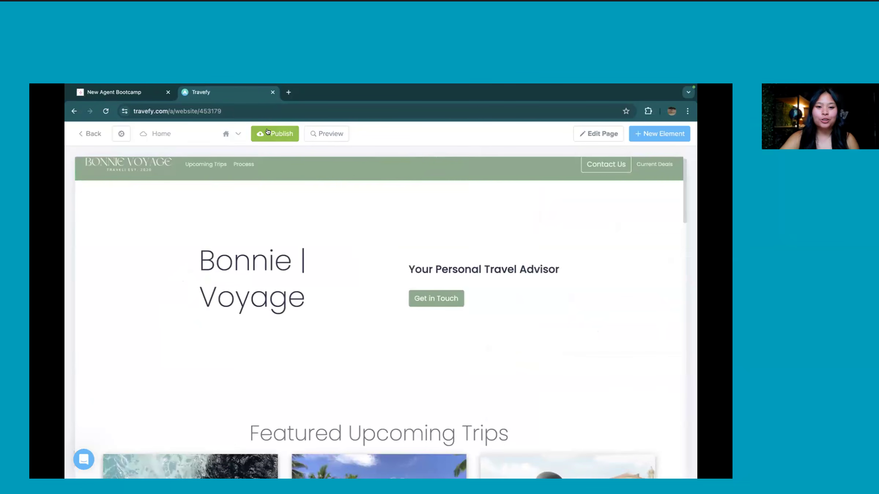
# Move the Current Deals item between Flexible Space and Contact Us in the Home page's navbar, and save the navbar
pyautogui.click(597, 133)
pyautogui.scroll(-2, 571, 348)
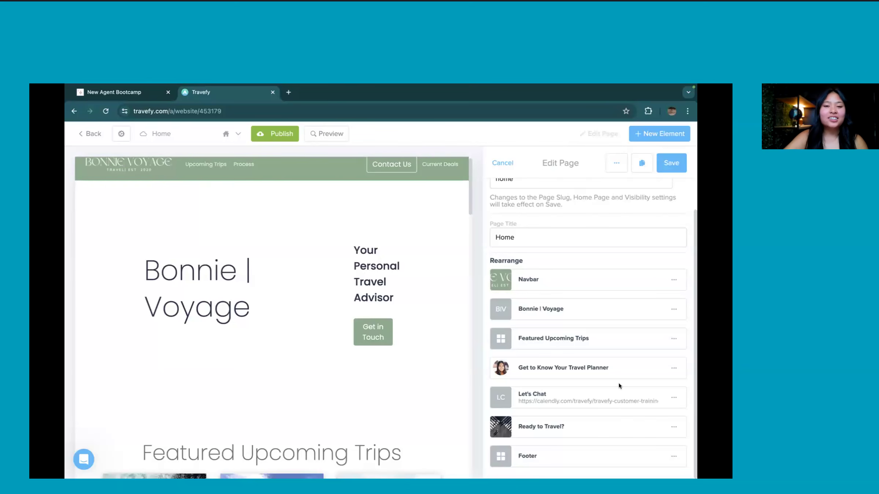
pyautogui.click(349, 169)
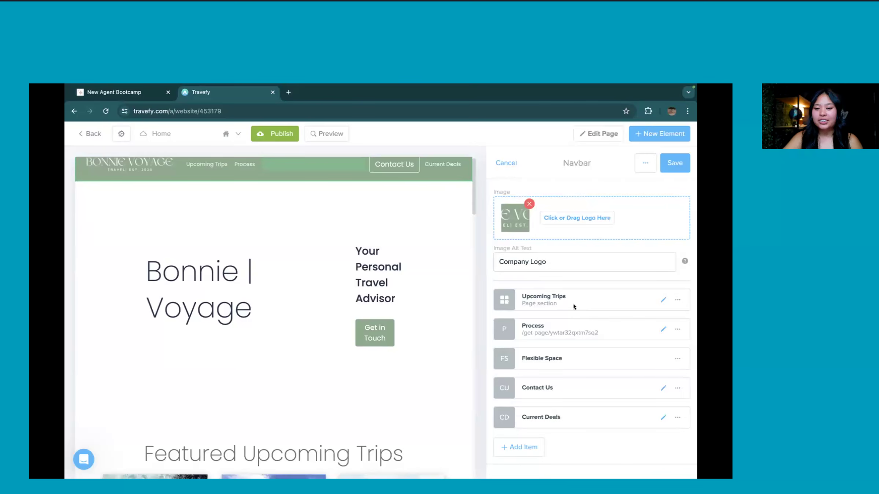
pyautogui.moveTo(566, 416); pyautogui.dragTo(562, 344)
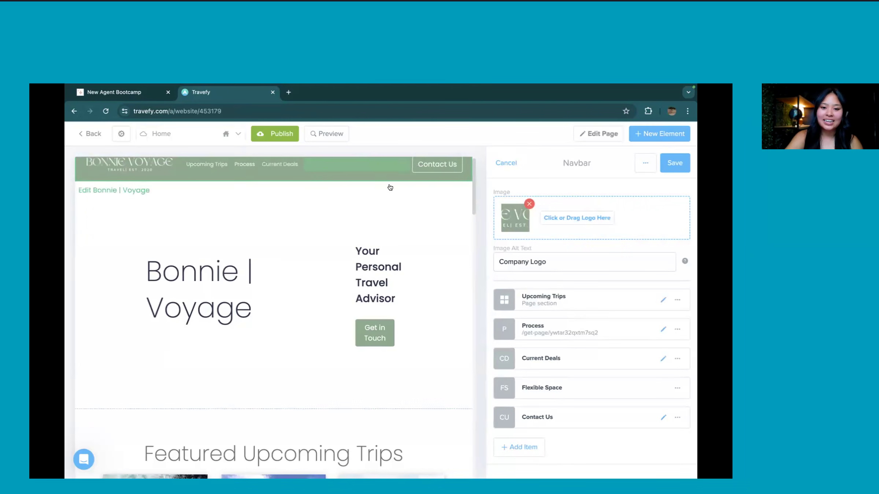
pyautogui.moveTo(552, 358); pyautogui.dragTo(552, 381)
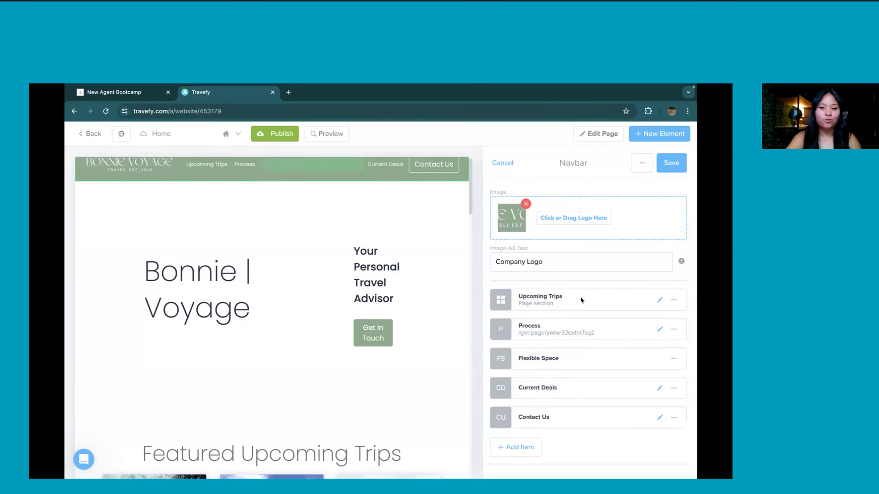
pyautogui.click(672, 166)
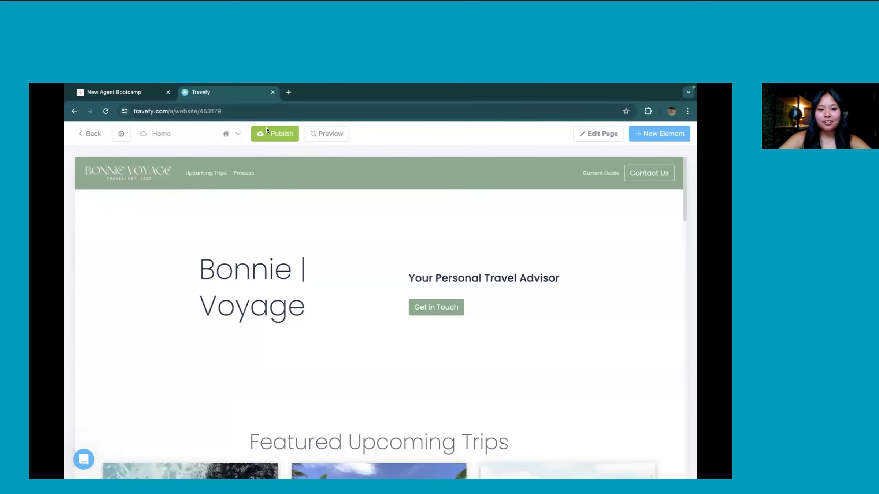
# Leave the website editor, log out of the current account, and log in to the other account with the saved credentials
pyautogui.click(131, 99)
pyautogui.click(227, 96)
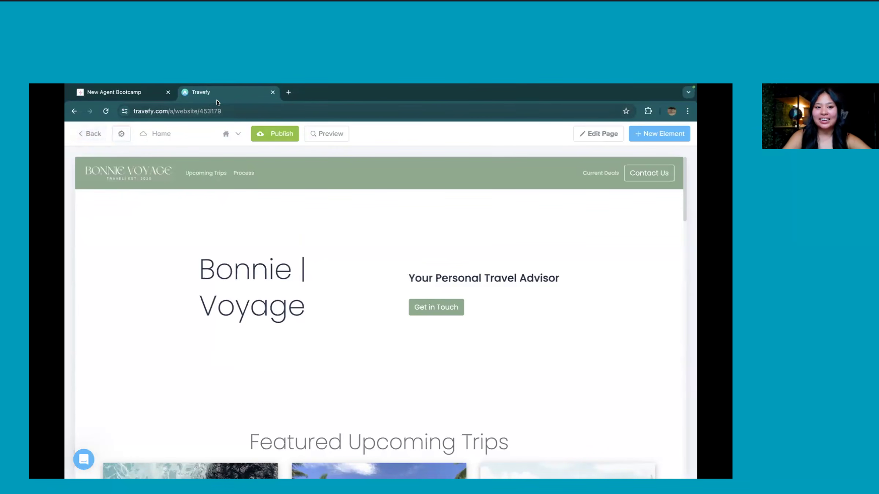
pyautogui.click(100, 135)
pyautogui.click(628, 133)
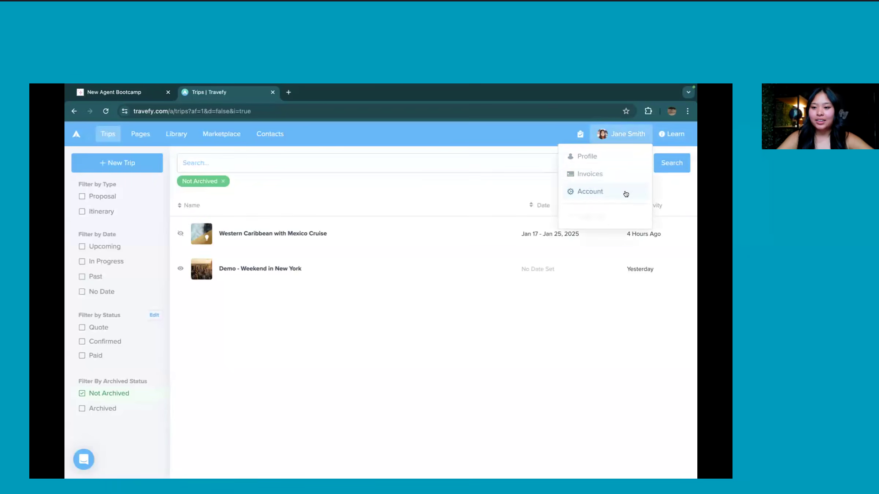
pyautogui.click(623, 216)
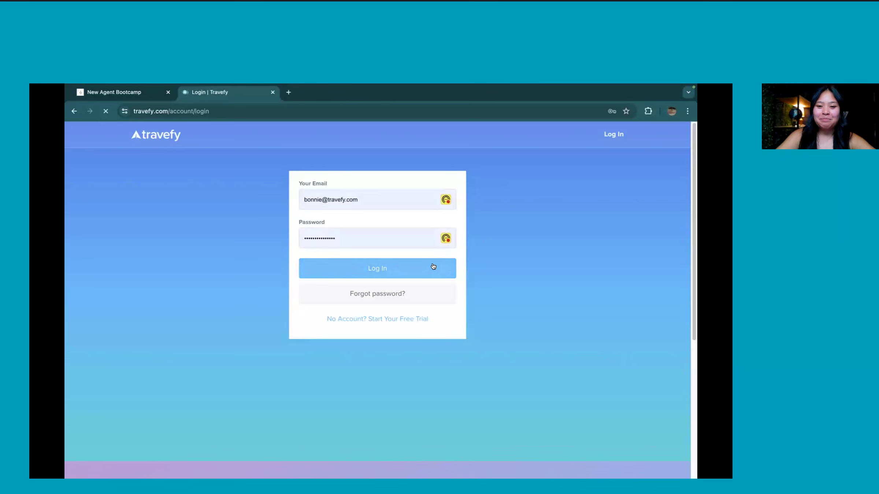
pyautogui.click(433, 267)
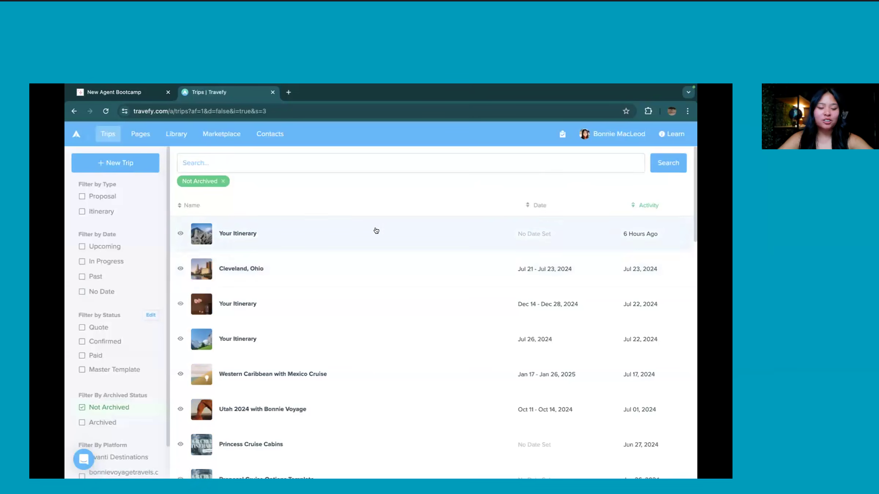
# Open the New Agent Bootcamp page from this account's website page list
pyautogui.click(142, 135)
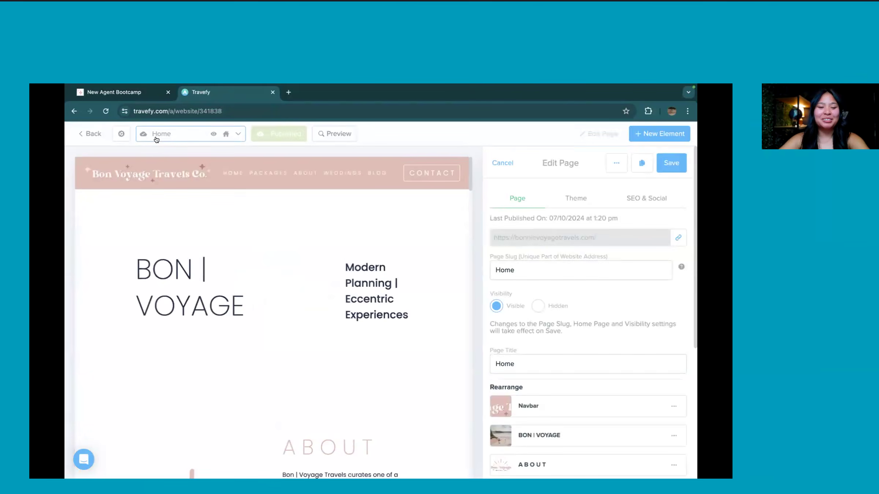
pyautogui.click(156, 140)
pyautogui.scroll(-5, 181, 199)
pyautogui.scroll(5, 182, 198)
pyautogui.scroll(-3, 183, 200)
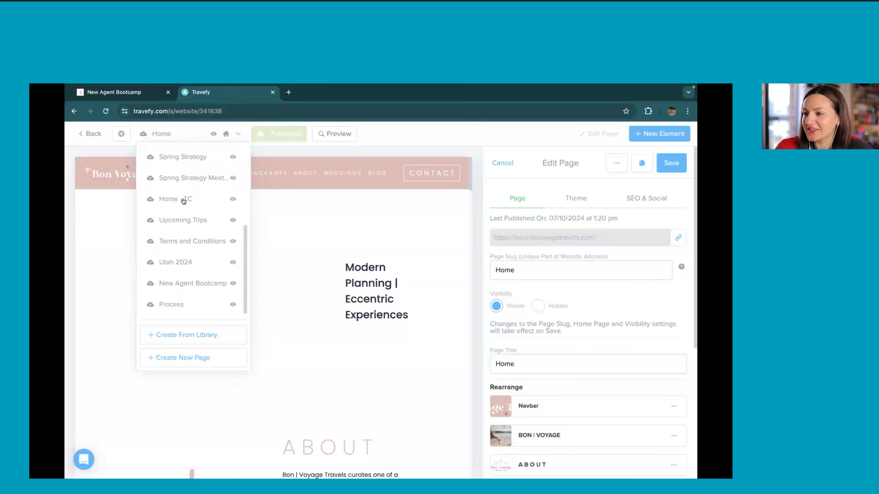
pyautogui.click(198, 288)
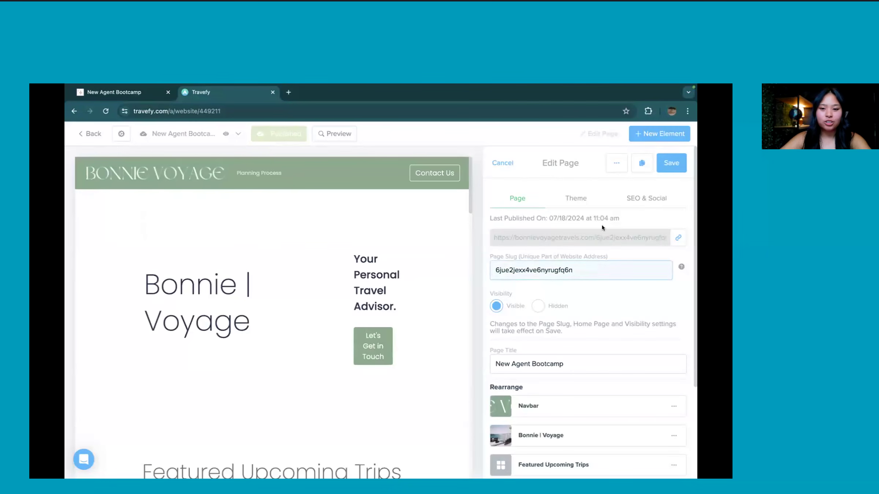
# Set the New Agent Bootcamp page's slug to "new-agent-bootcamp", check the resulting web address, and save the page
pyautogui.tripleClick(595, 263)
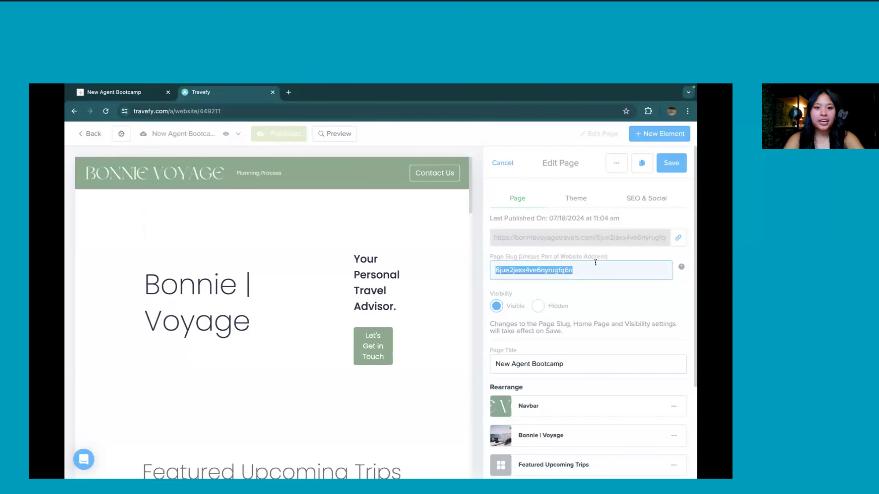
pyautogui.press('BackSpace')
pyautogui.write('new-agent-bootcamp')
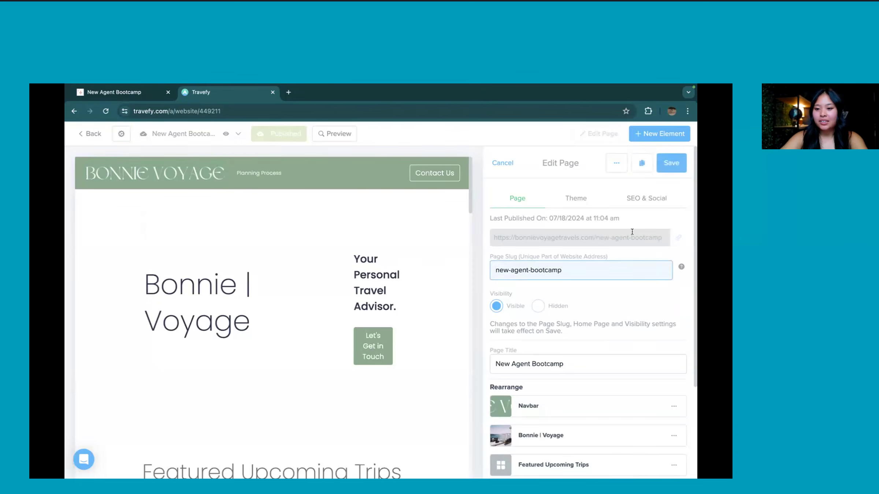
pyautogui.scroll(5, 635, 257)
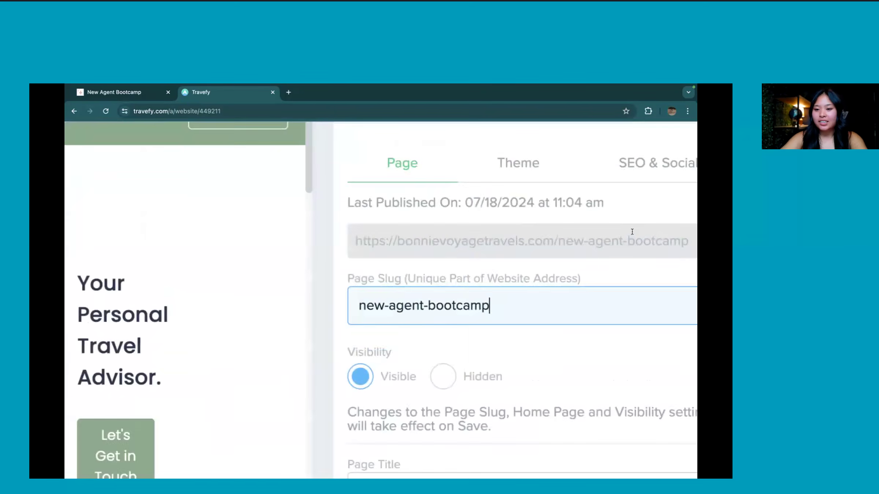
pyautogui.moveTo(439, 244); pyautogui.dragTo(606, 246)
pyautogui.click(603, 246)
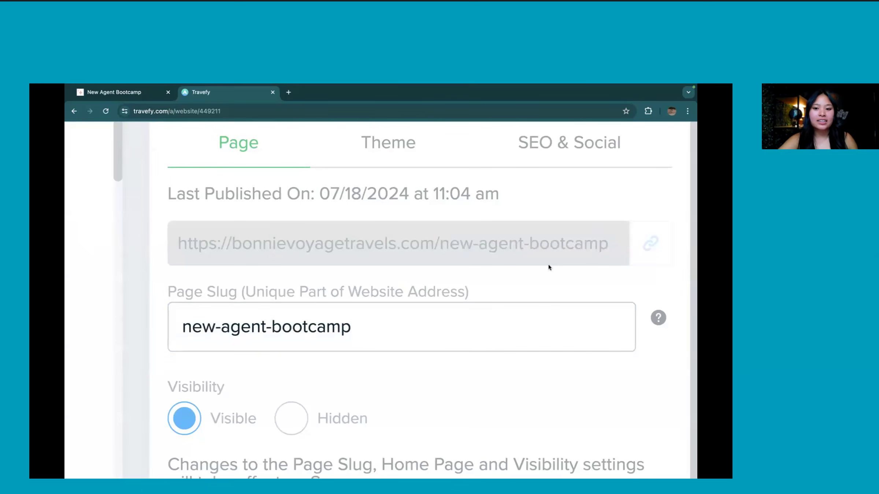
pyautogui.click(382, 323)
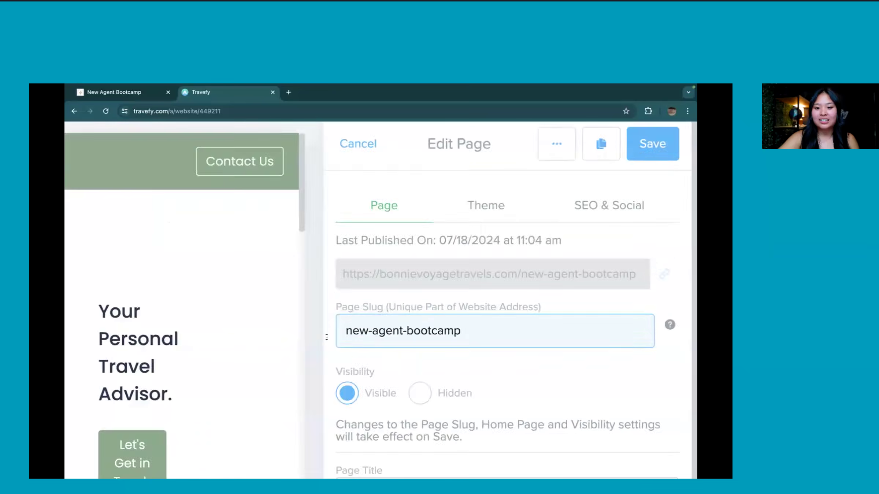
pyautogui.click(670, 161)
pyautogui.click(666, 163)
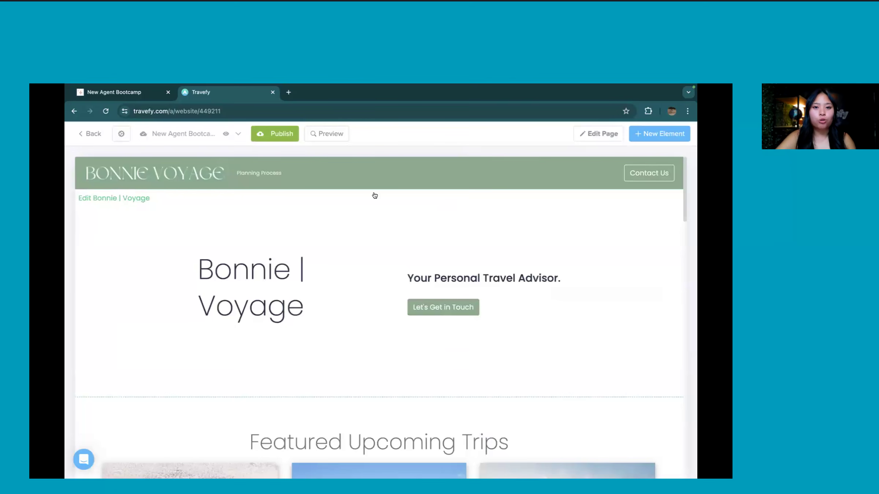
pyautogui.click(273, 133)
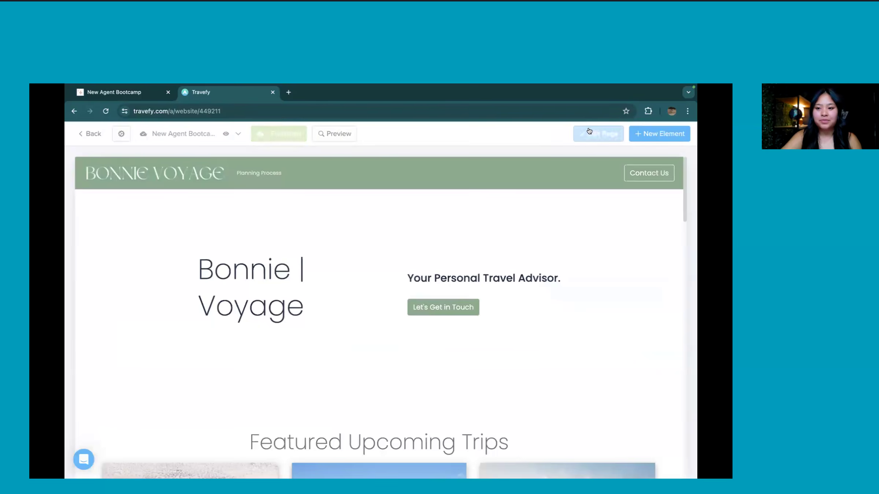
pyautogui.click(589, 131)
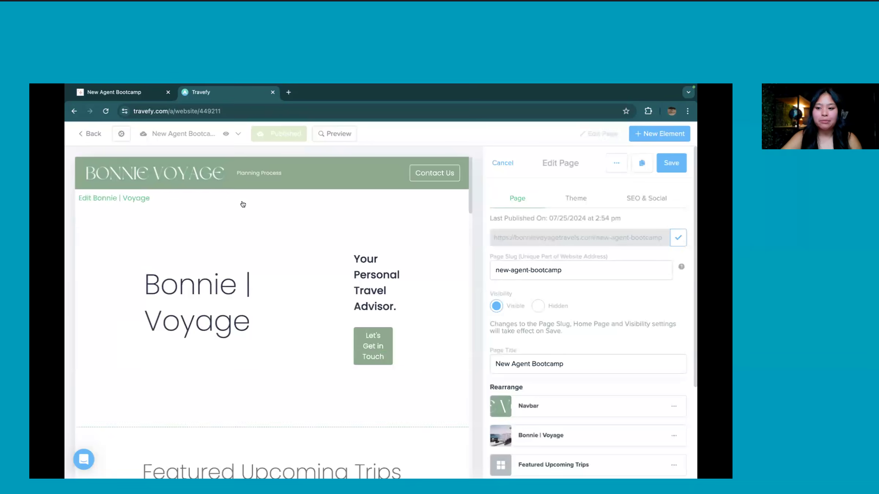
pyautogui.click(287, 93)
pyautogui.write('https://bonnievoyagetravels.com/new-agent-bootcamp')
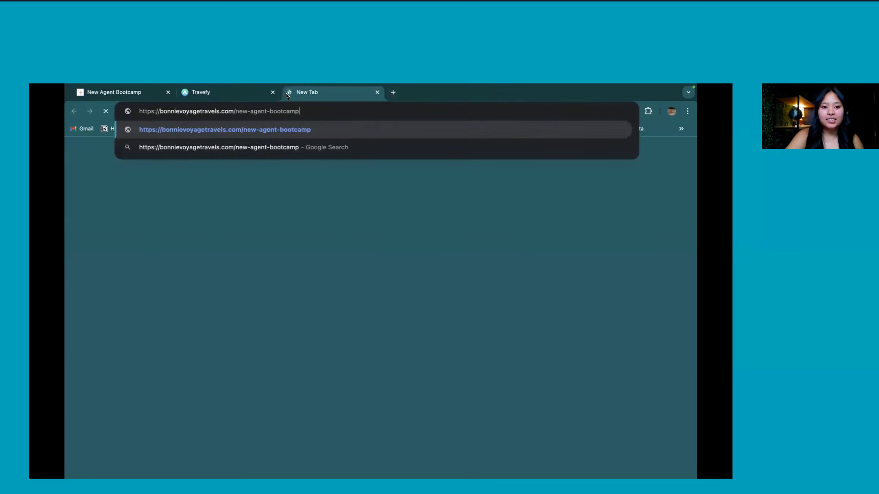
pyautogui.press('Return')
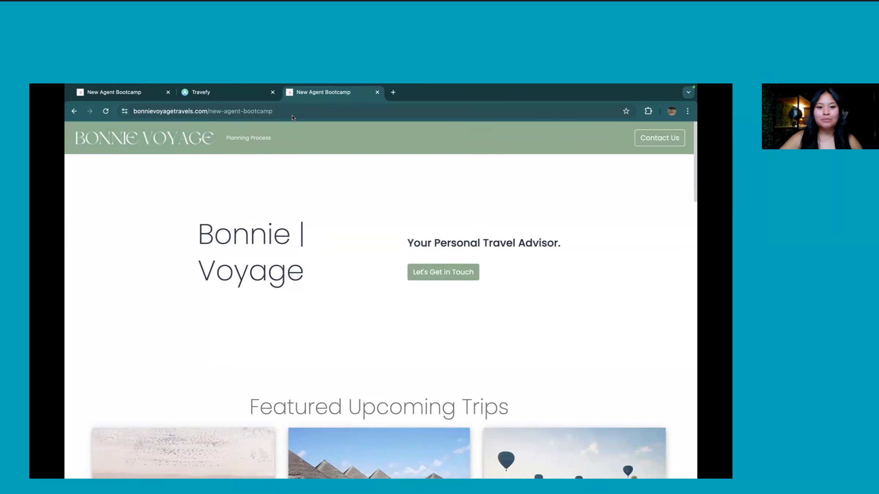
# Set the New Agent Bootcamp page's visibility to Hidden in the editor, save it, and publish the page
pyautogui.click(232, 96)
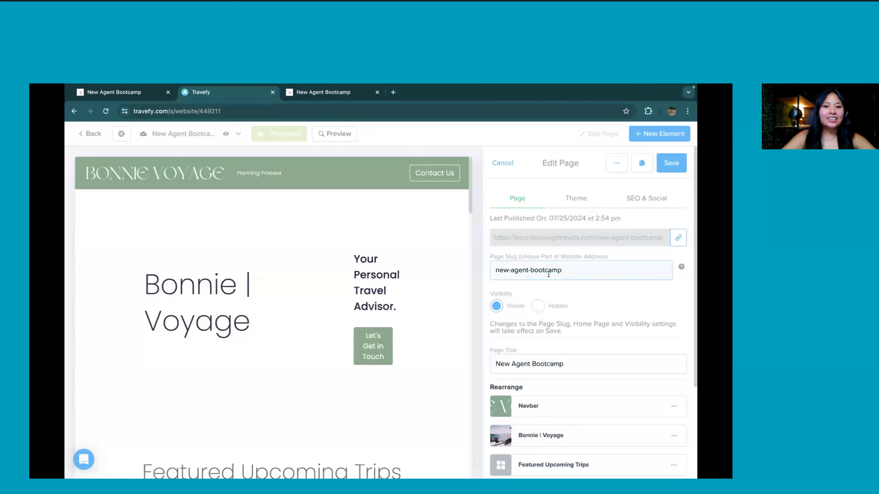
pyautogui.scroll(-3, 408, 258)
pyautogui.scroll(3, 410, 259)
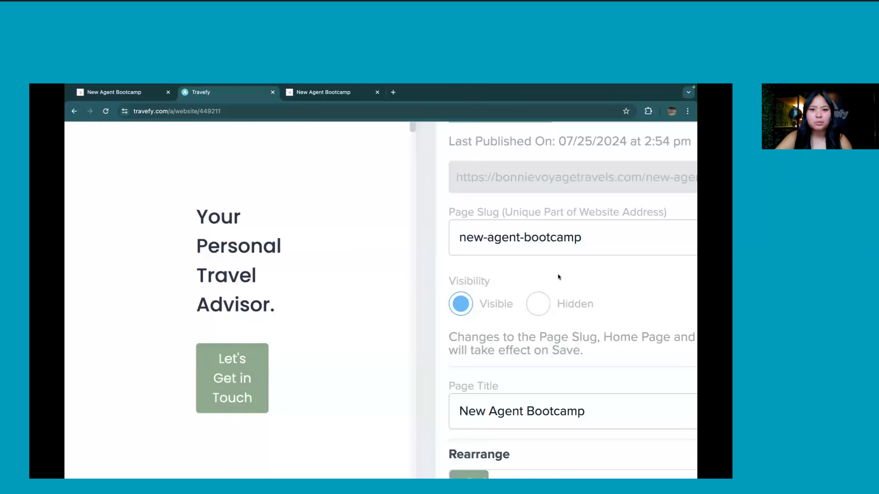
pyautogui.click(544, 300)
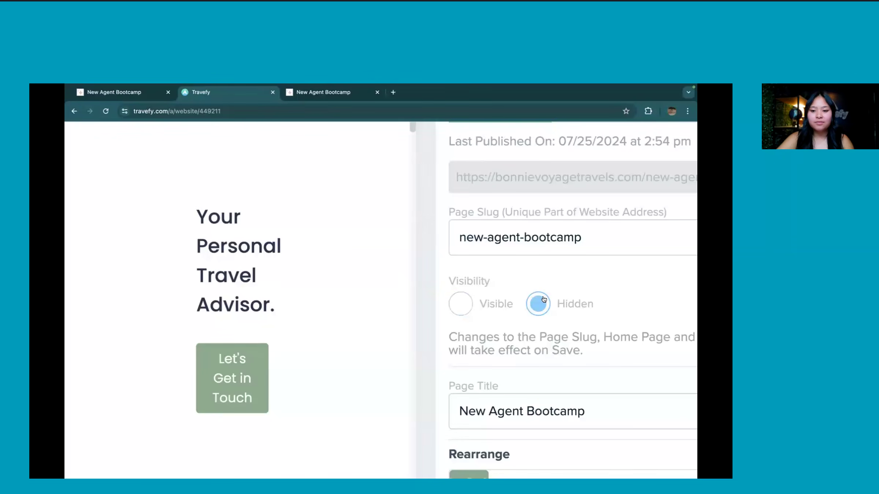
pyautogui.click(669, 164)
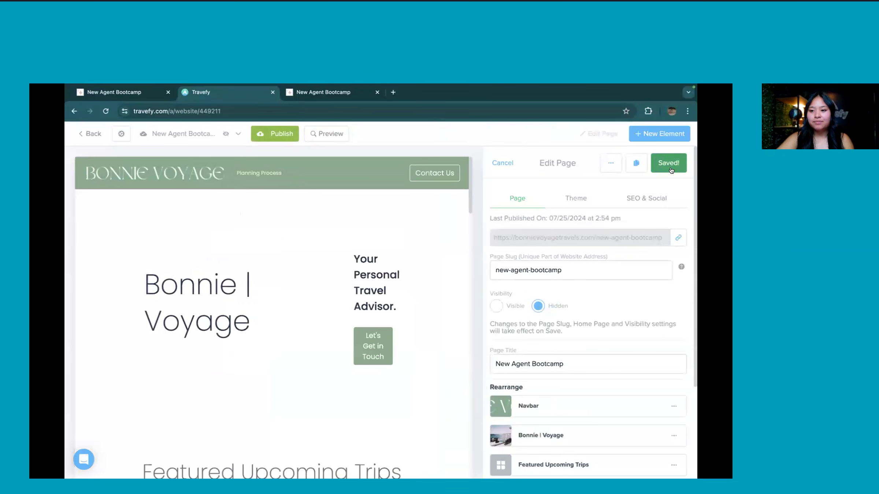
pyautogui.click(267, 136)
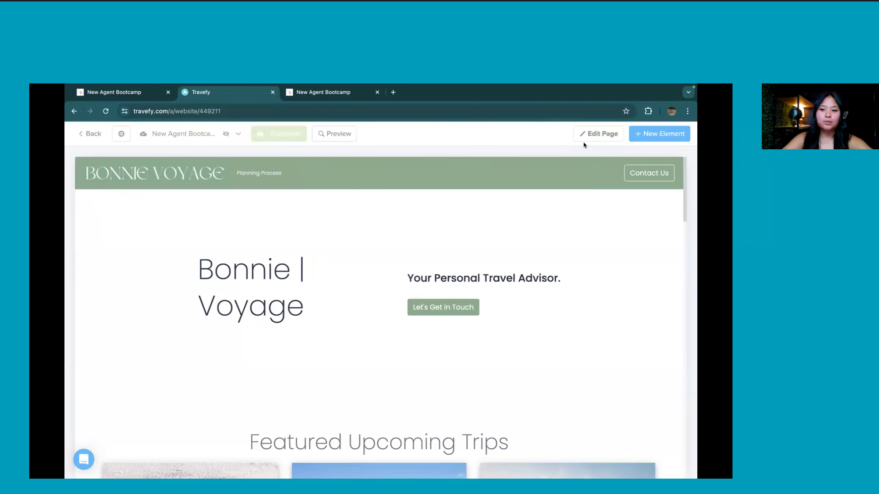
# Set the New Agent Bootcamp page's visibility back to Visible and save the page
pyautogui.click(588, 134)
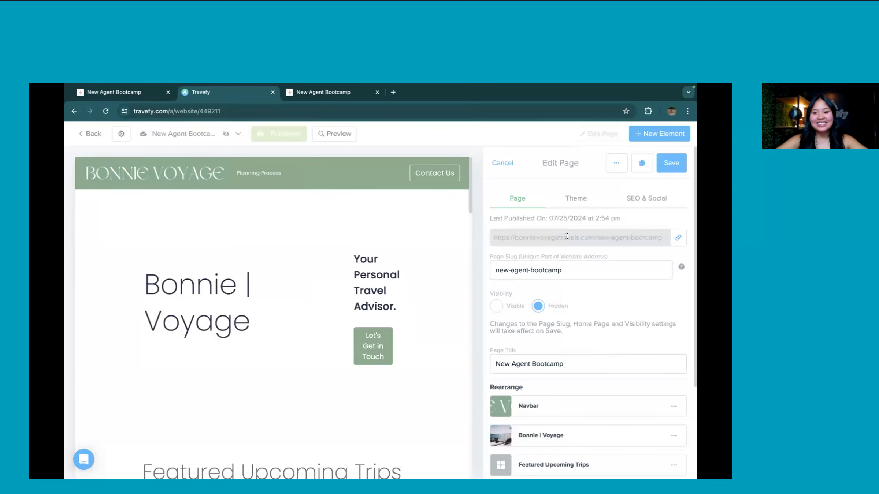
pyautogui.click(513, 304)
pyautogui.click(670, 165)
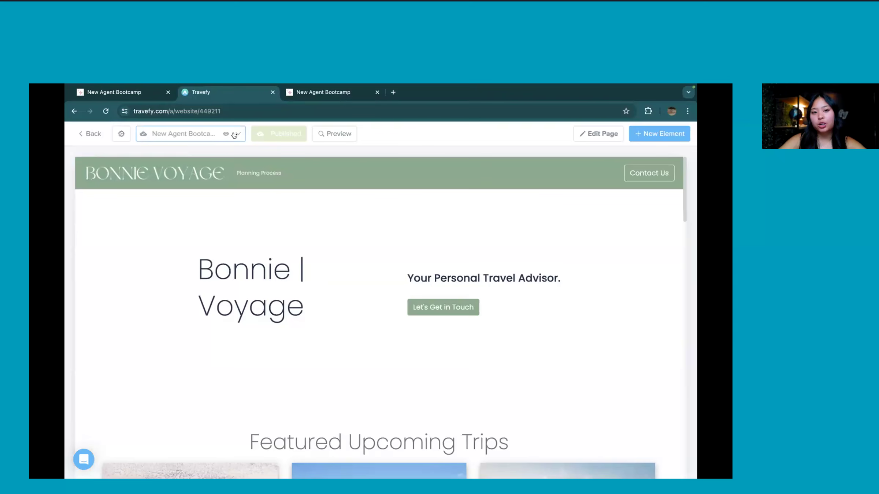
# Open the Utah 2024 page and look through its Prioritize Wellness and About Bonnie Voyage's Mission sections
pyautogui.click(234, 136)
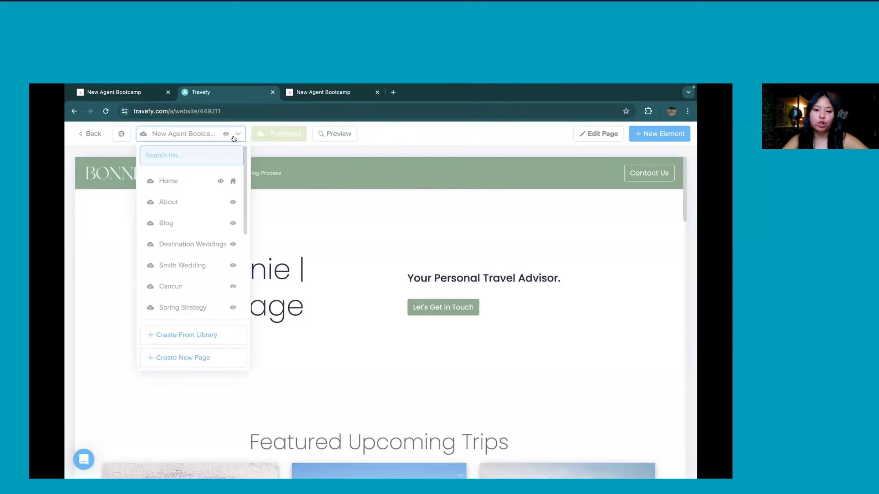
pyautogui.scroll(-5, 217, 214)
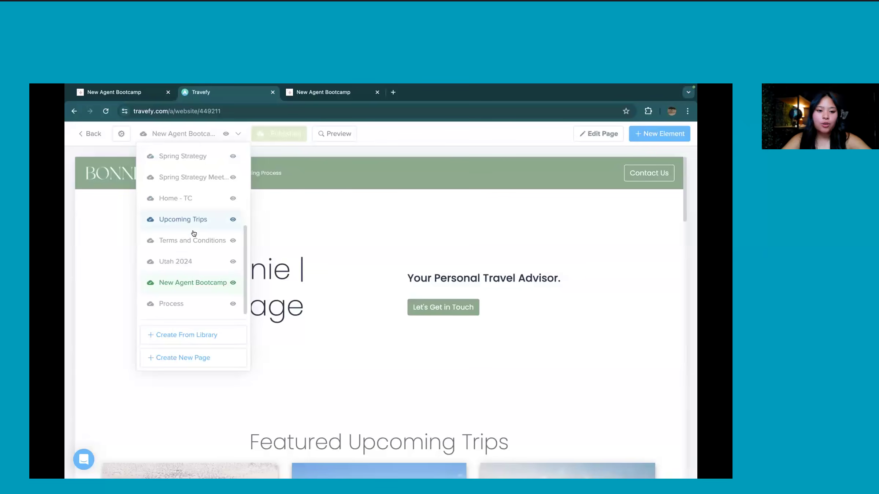
pyautogui.click(191, 259)
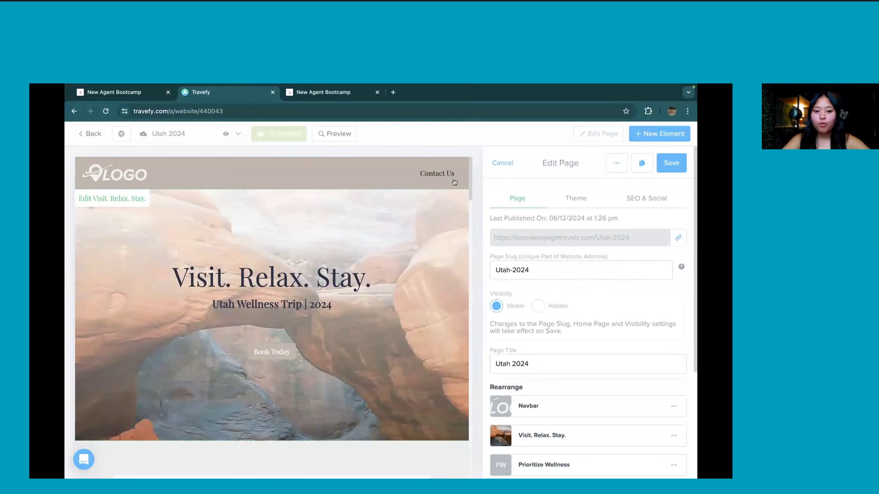
pyautogui.click(675, 170)
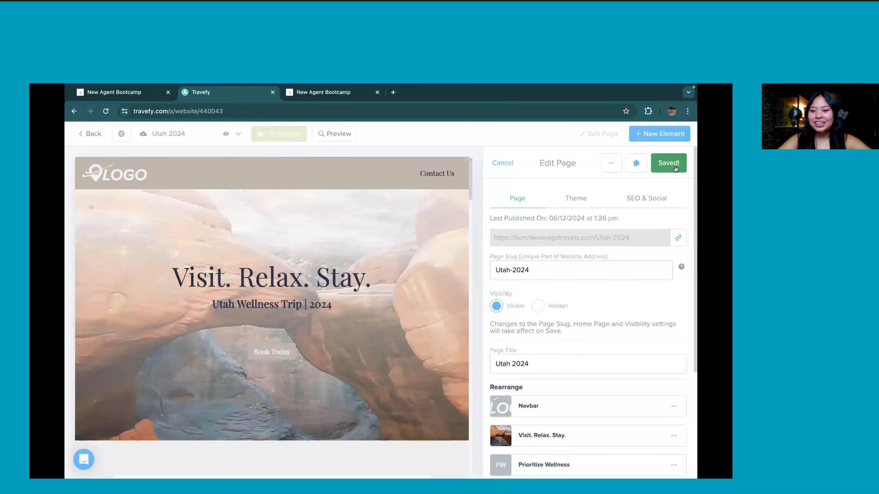
pyautogui.scroll(-3, 499, 303)
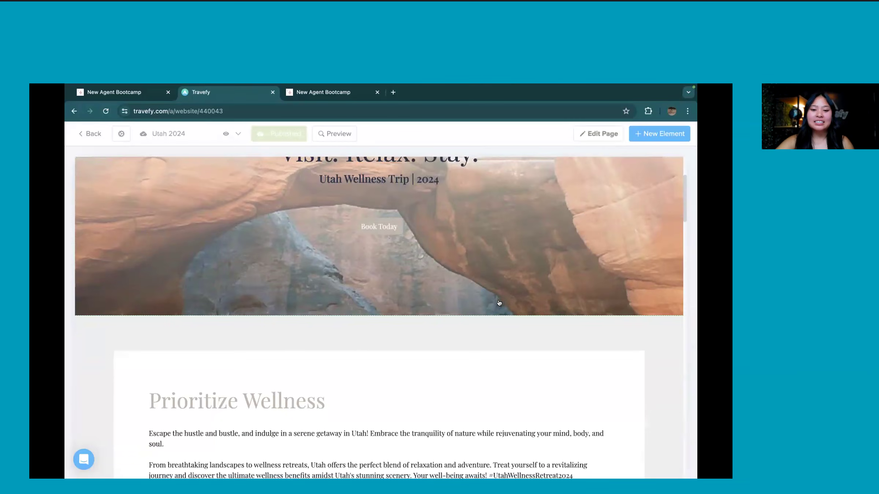
pyautogui.scroll(-5, 499, 303)
pyautogui.scroll(-3, 498, 303)
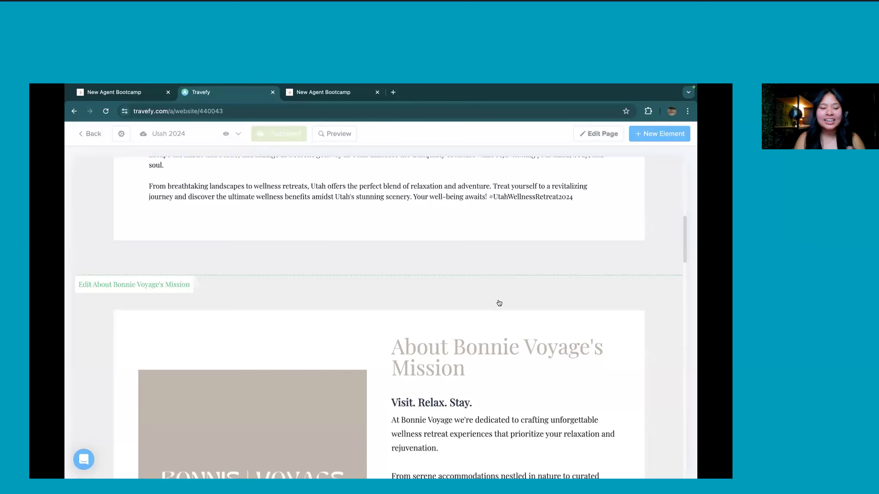
# Examine the rest of the Utah 2024 page, including its mission section, video, trip packages and closing banner, and return to its header
pyautogui.scroll(-5, 498, 303)
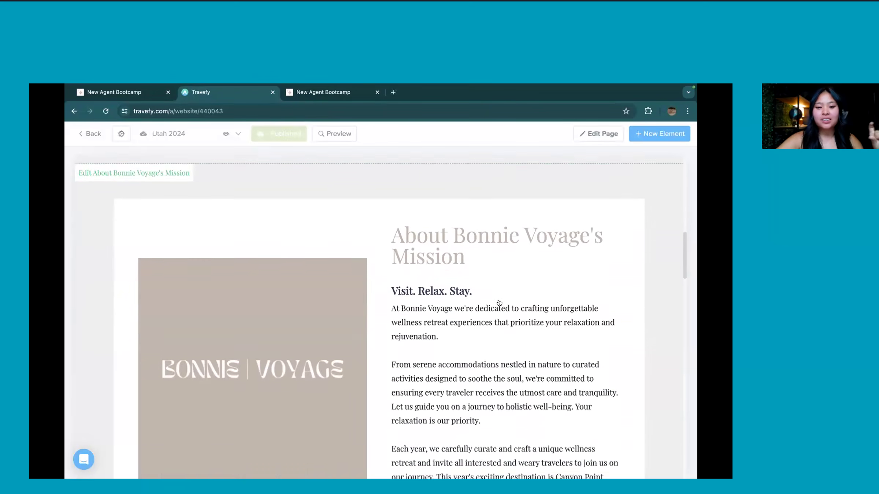
pyautogui.scroll(-2, 498, 303)
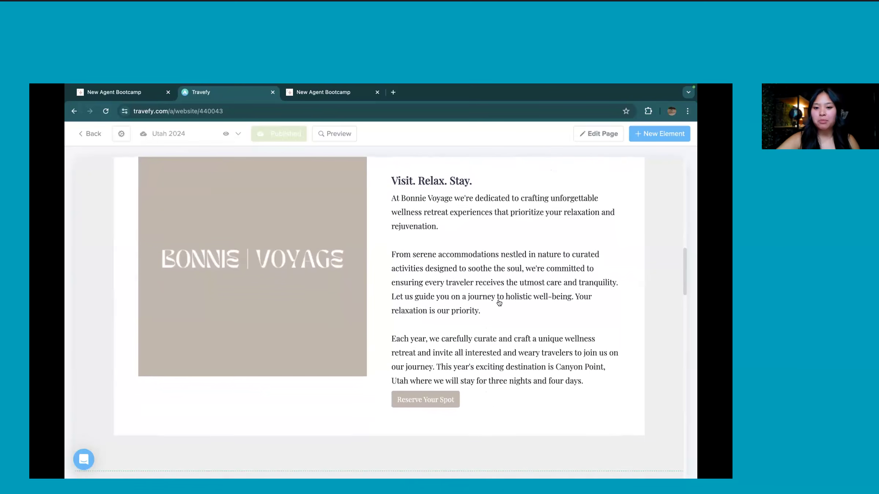
pyautogui.scroll(-3, 499, 302)
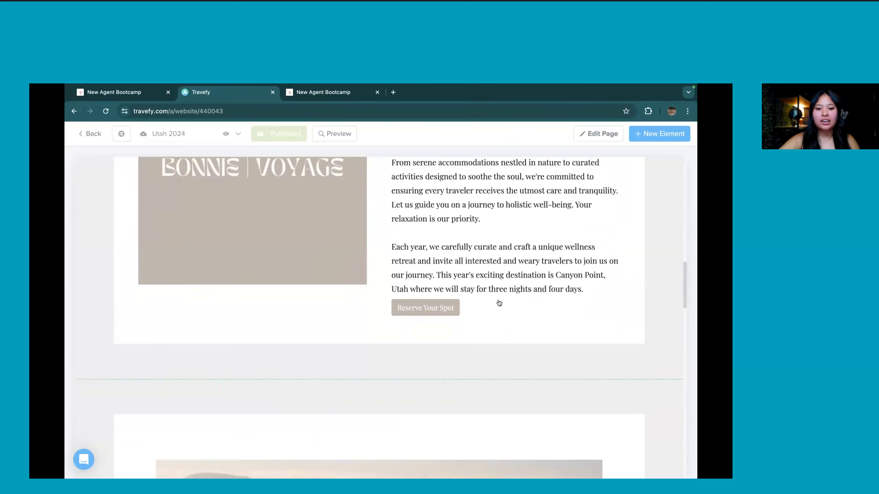
pyautogui.scroll(-14, 499, 303)
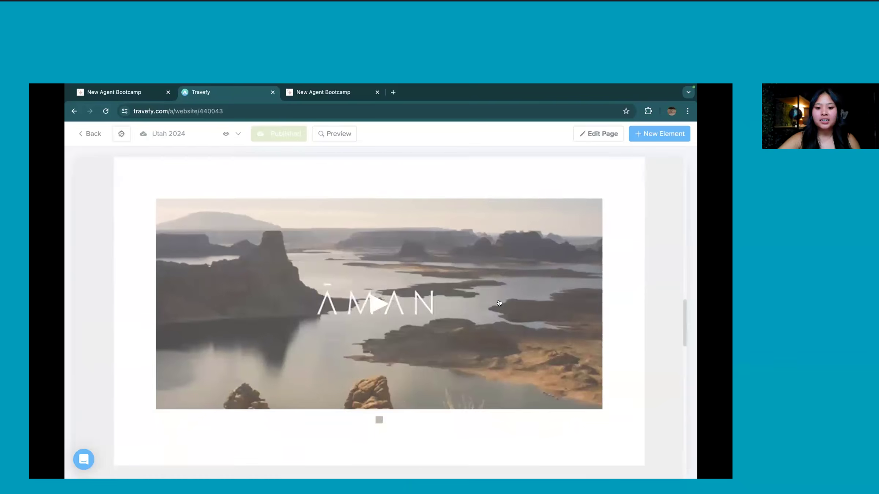
pyautogui.scroll(-7, 499, 303)
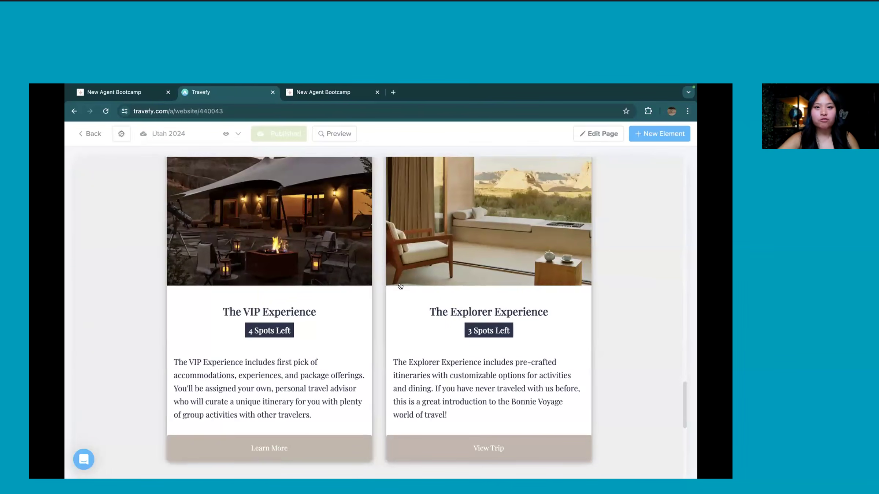
pyautogui.hscroll(-3, 401, 287)
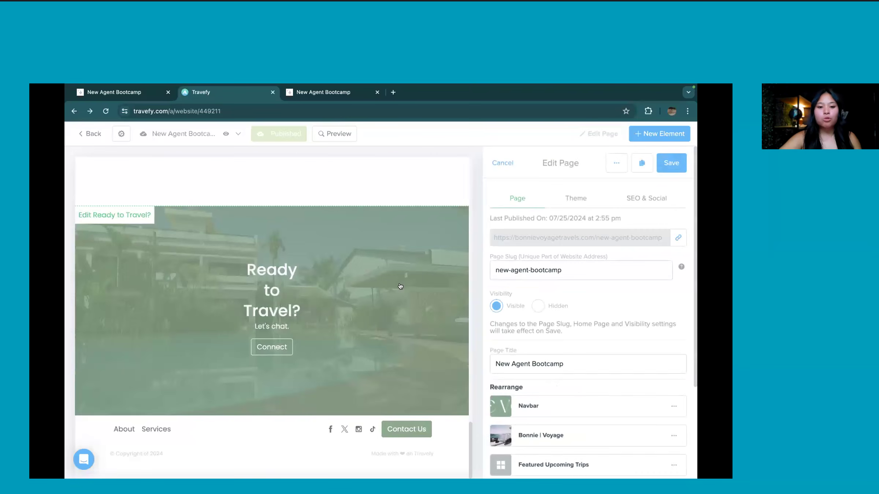
pyautogui.hscroll(3, 401, 287)
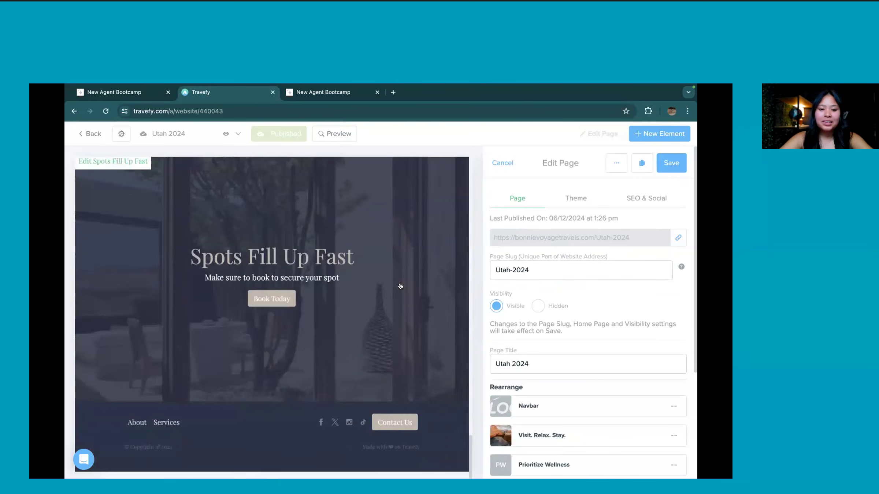
pyautogui.scroll(10, 401, 287)
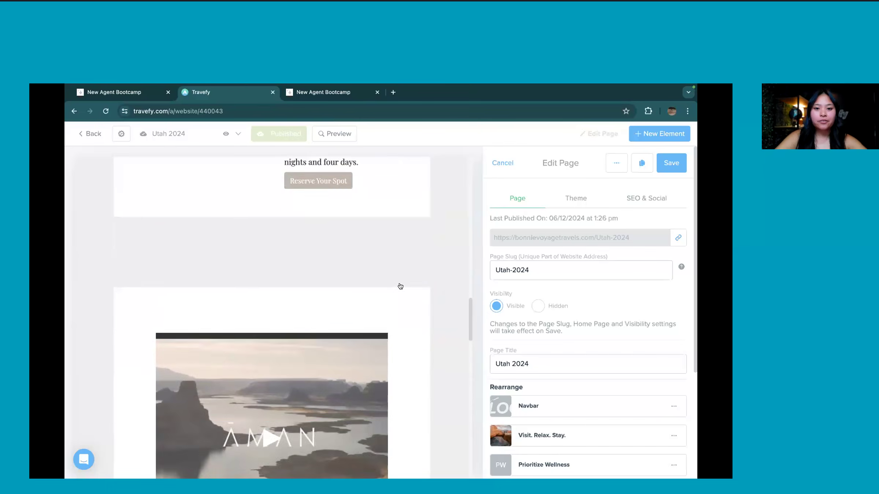
pyautogui.scroll(10, 400, 286)
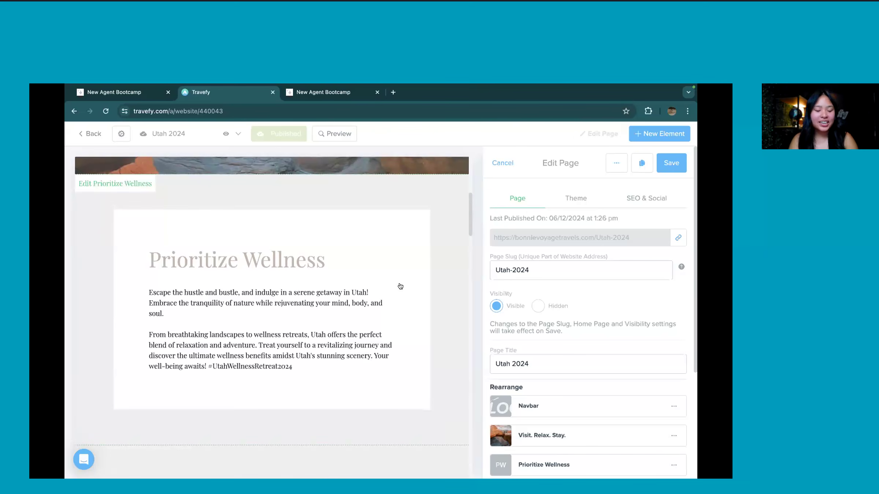
pyautogui.scroll(5, 400, 286)
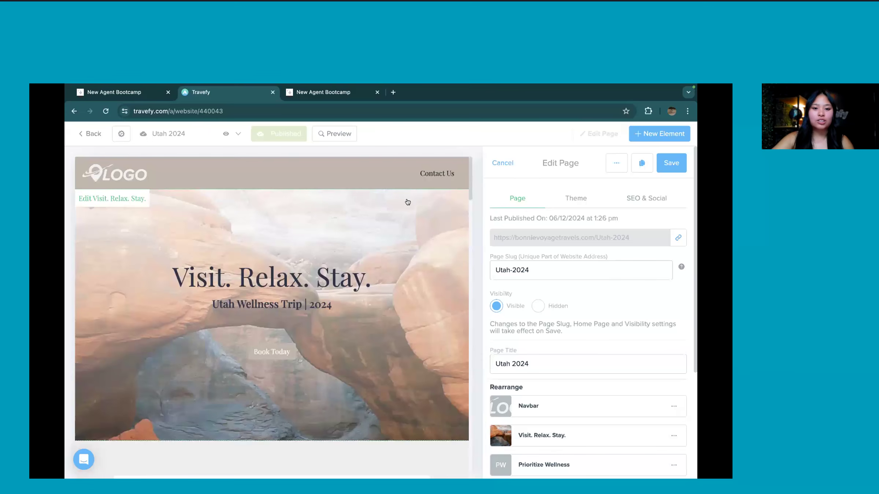
# Copy the Utah 2024 page's link and briefly show the website's page list
pyautogui.click(678, 238)
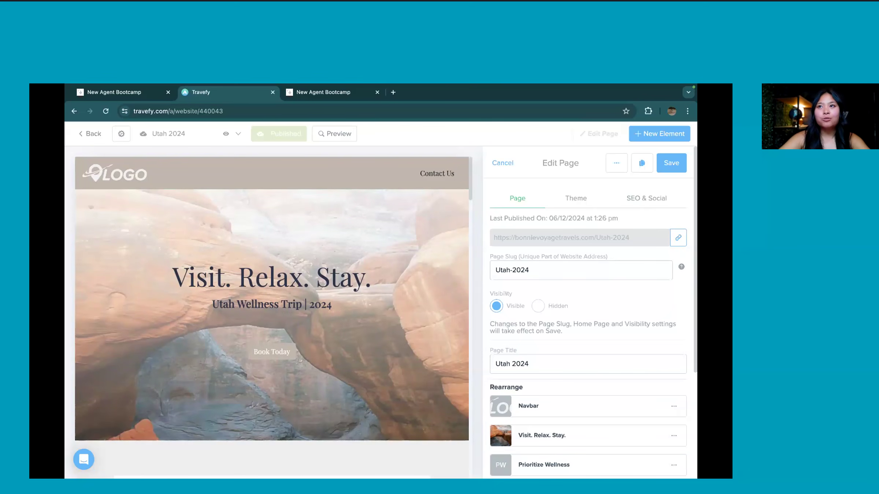
pyautogui.click(181, 138)
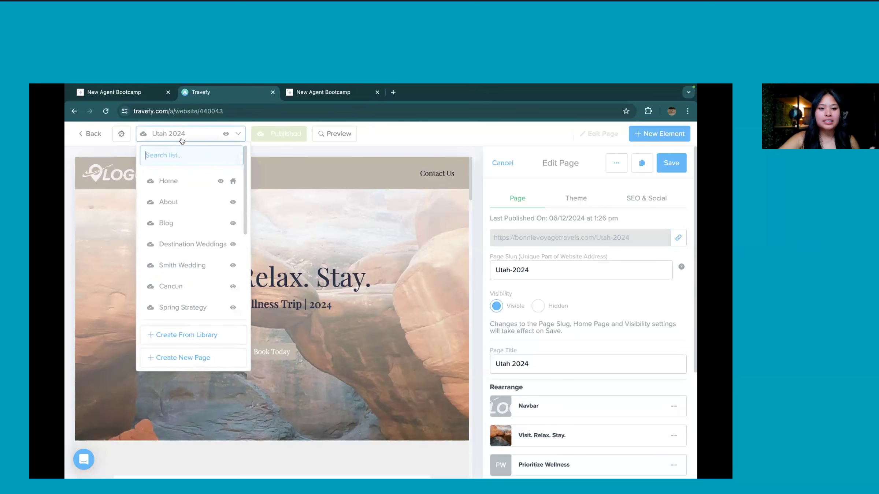
pyautogui.click(200, 135)
pyautogui.click(199, 136)
pyautogui.click(294, 149)
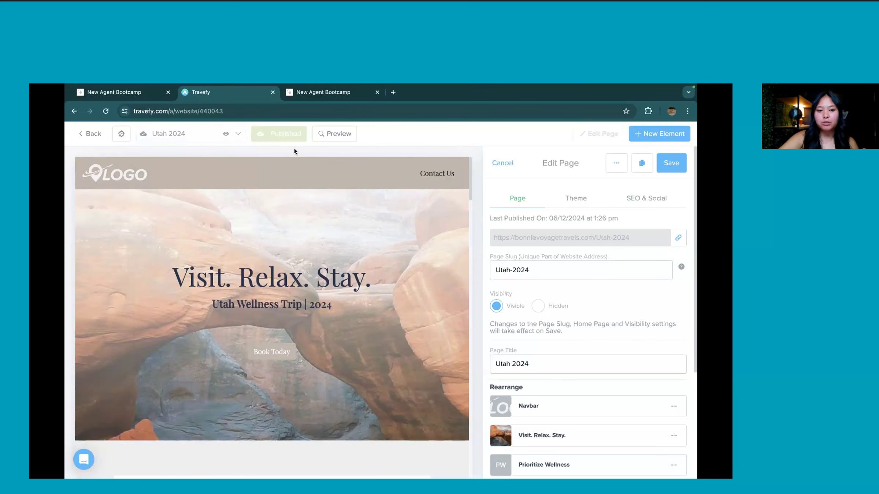
# Save the Utah 2024 page settings, look back over its wellness and mission sections, and leave the website editor
pyautogui.scroll(-6, 285, 258)
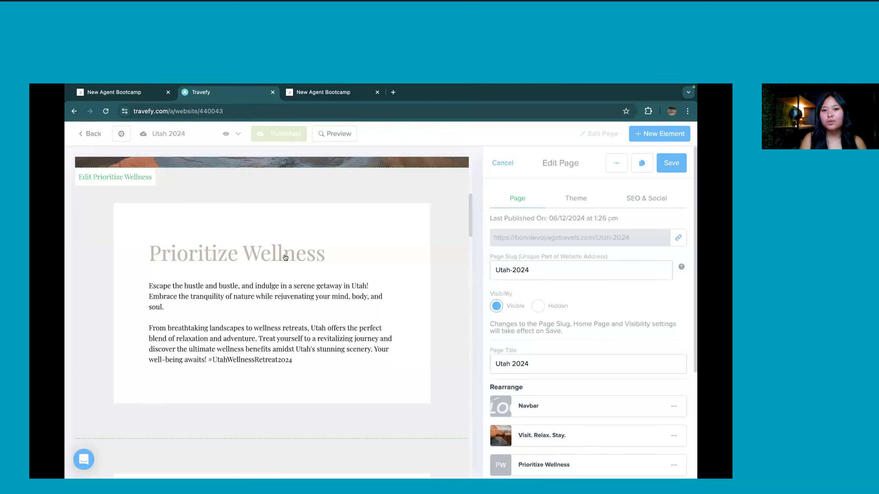
pyautogui.click(664, 165)
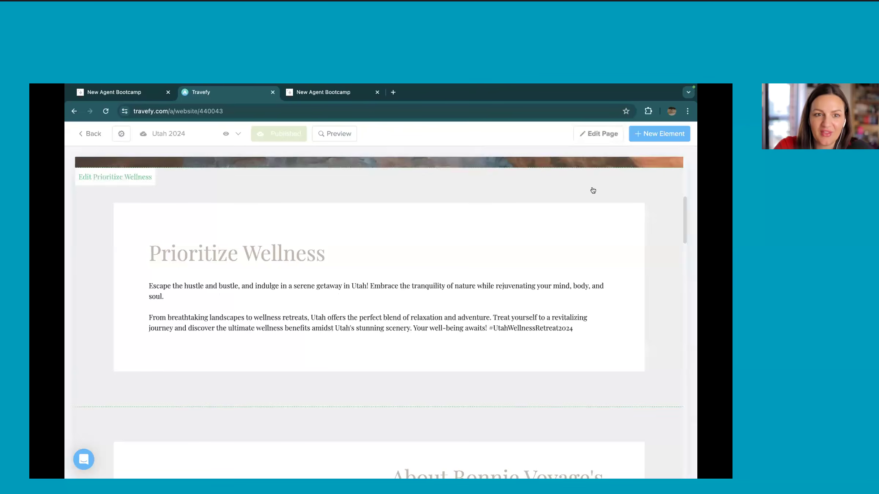
pyautogui.scroll(-5, 622, 179)
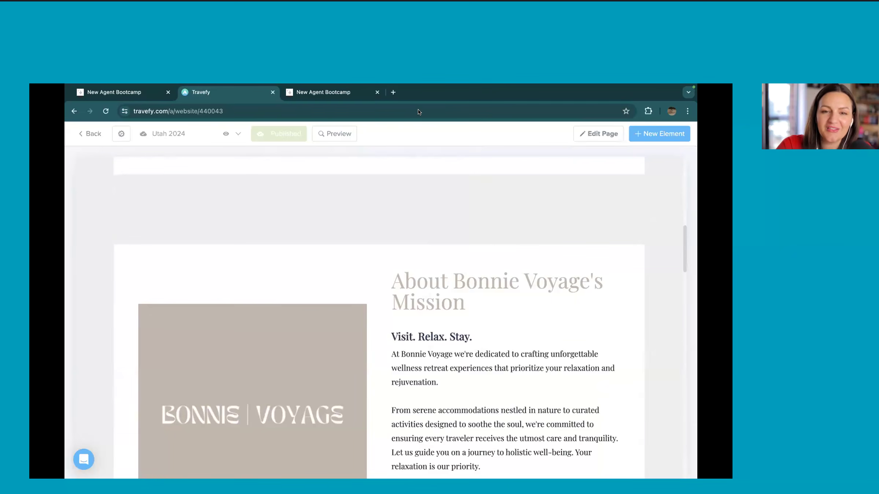
pyautogui.scroll(-5, 431, 209)
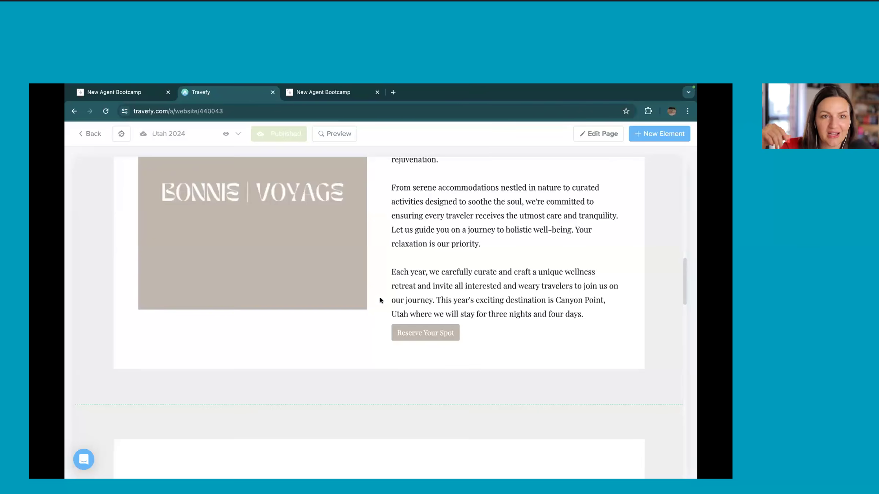
pyautogui.scroll(5, 369, 331)
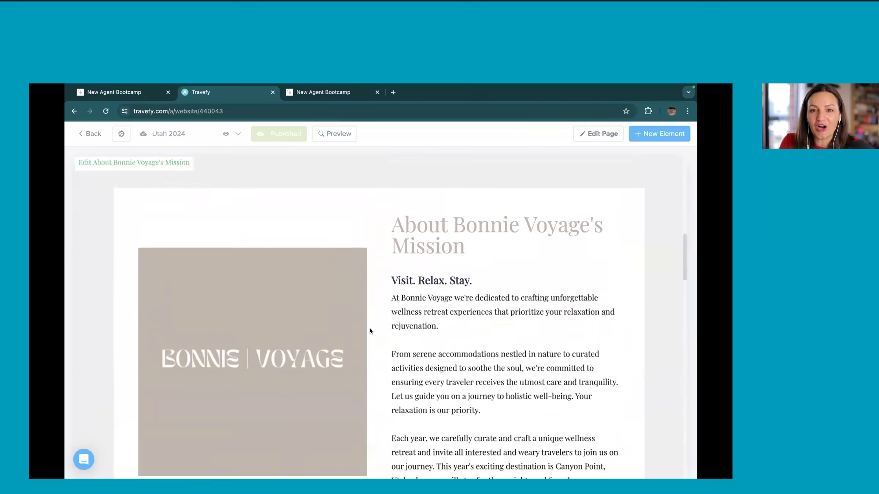
pyautogui.scroll(6, 369, 330)
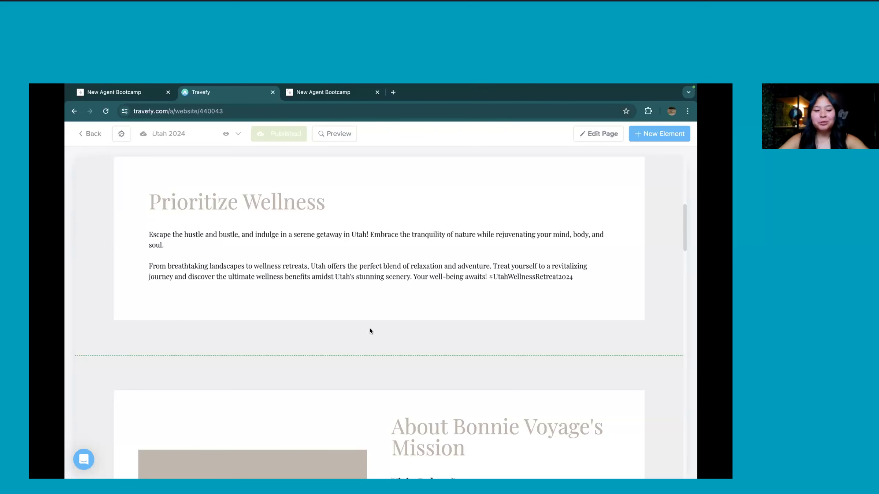
pyautogui.scroll(10, 293, 332)
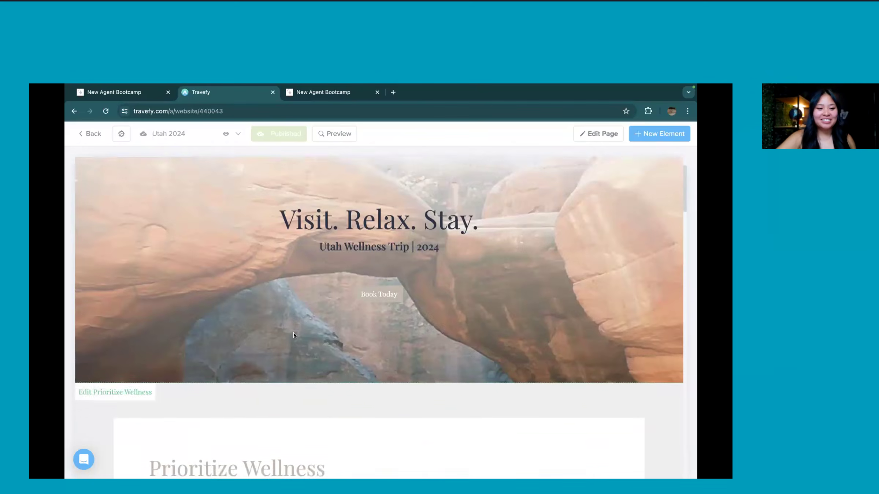
pyautogui.click(98, 137)
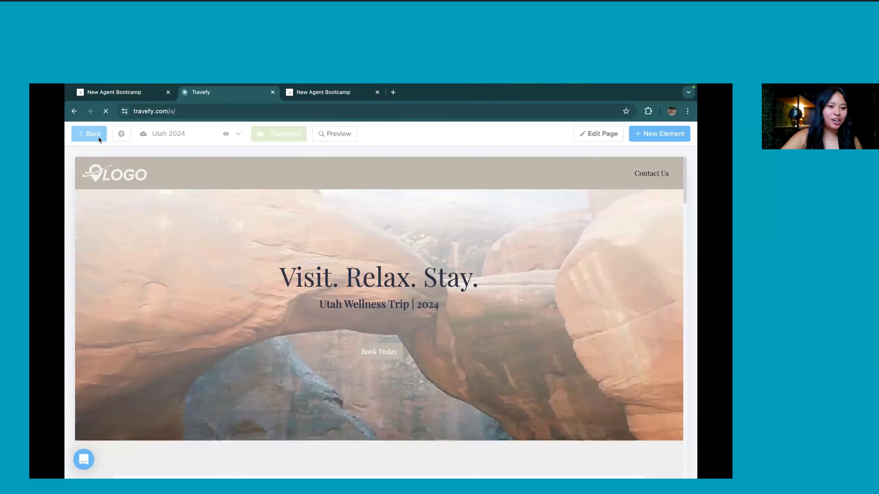